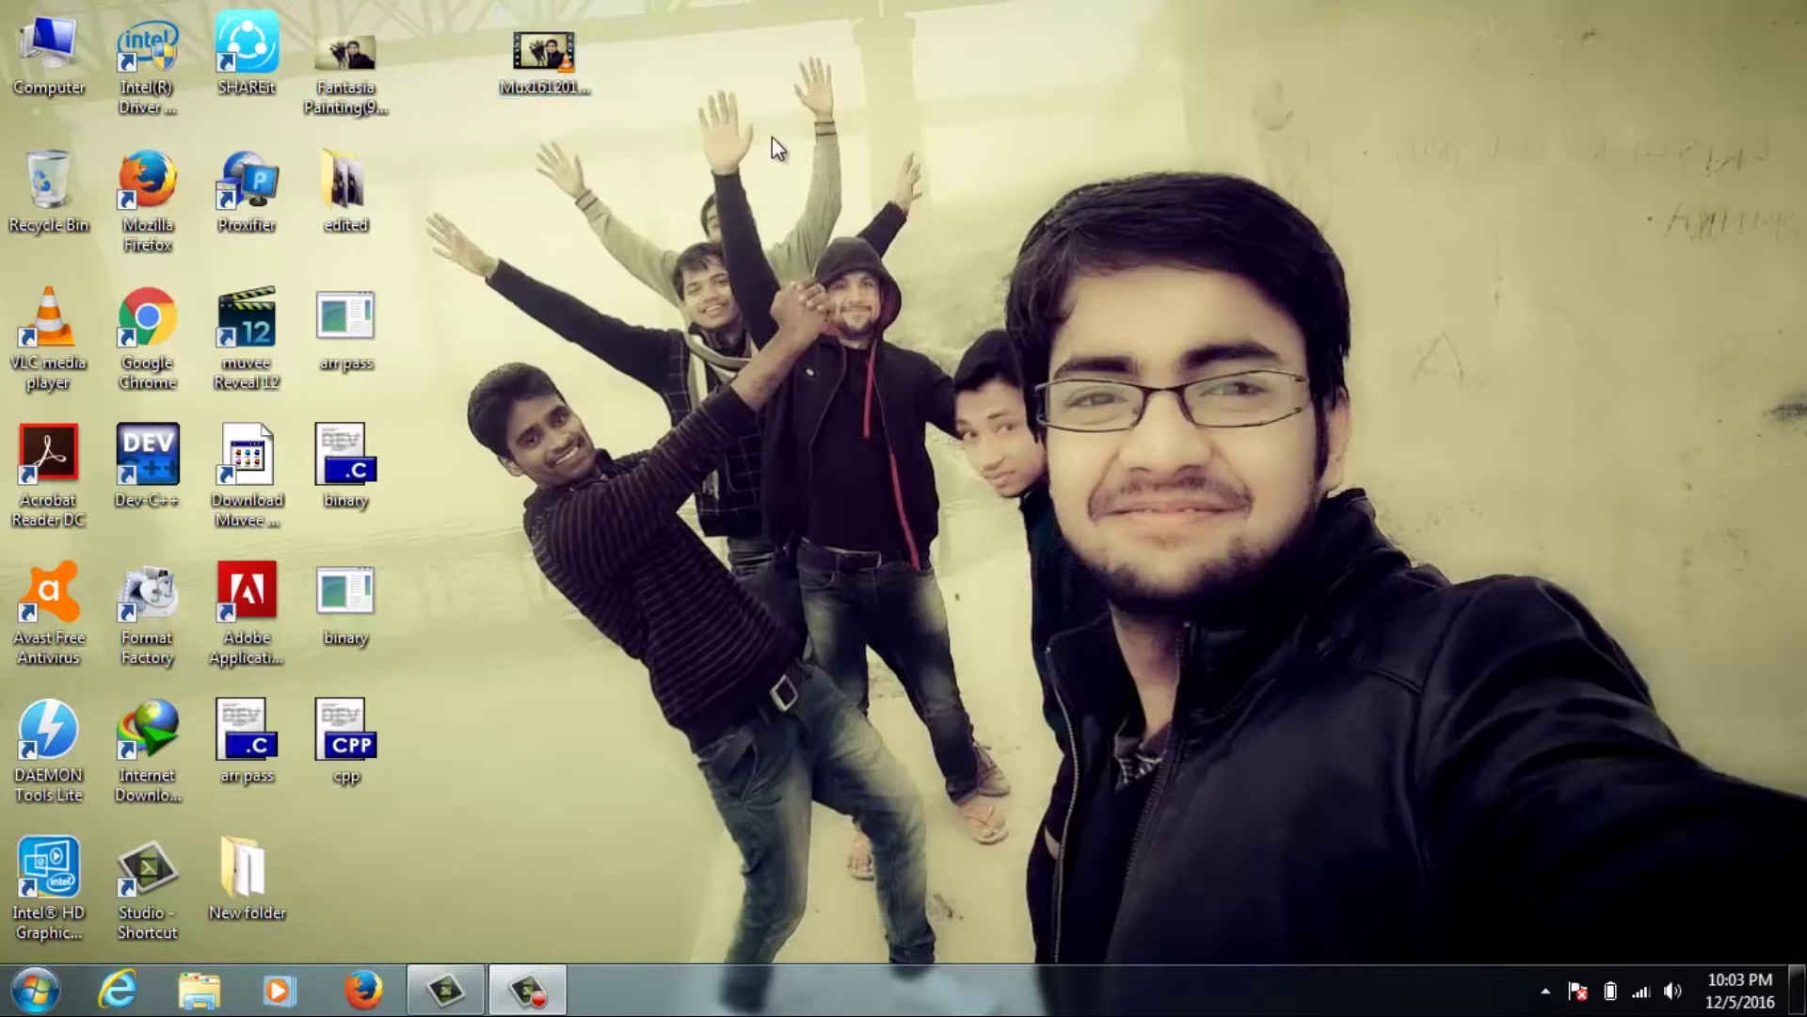
- Play the Mux161201214634.mp4 video from the desktop in full screen and dismiss the prompt to resume playback
click(562, 68)
mouse_move(552, 68)
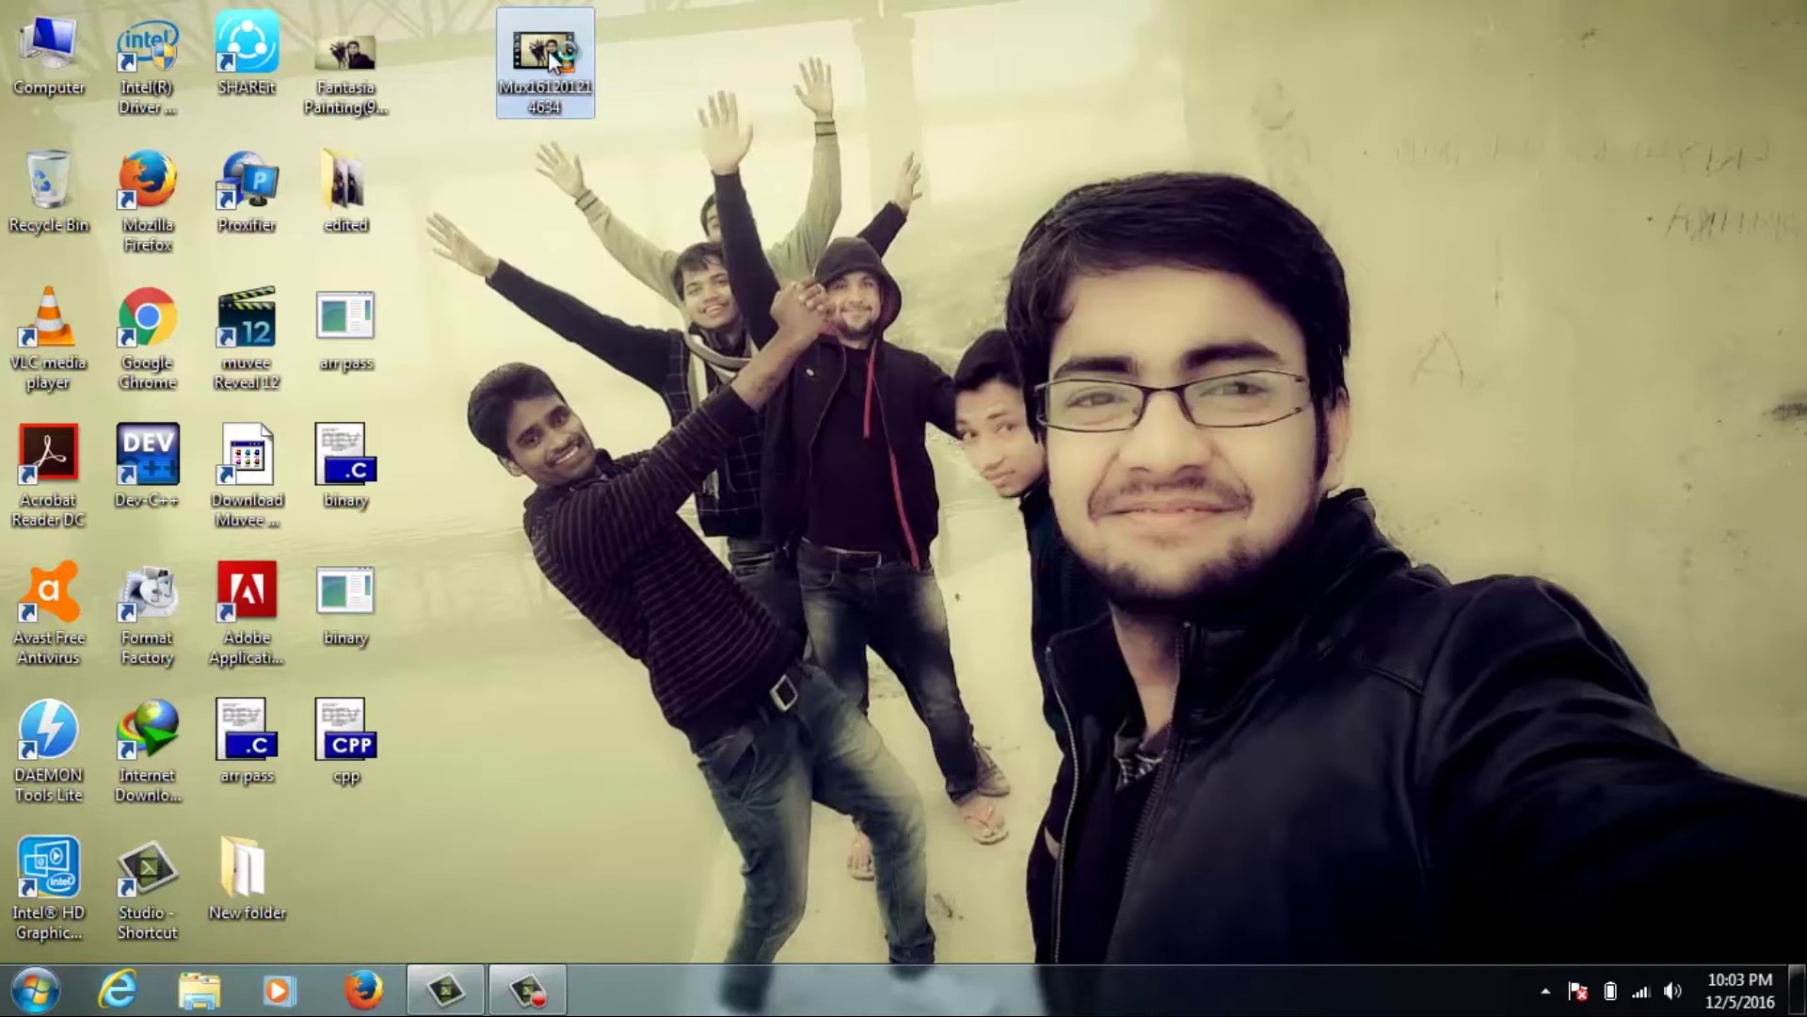
double_click(585, 68)
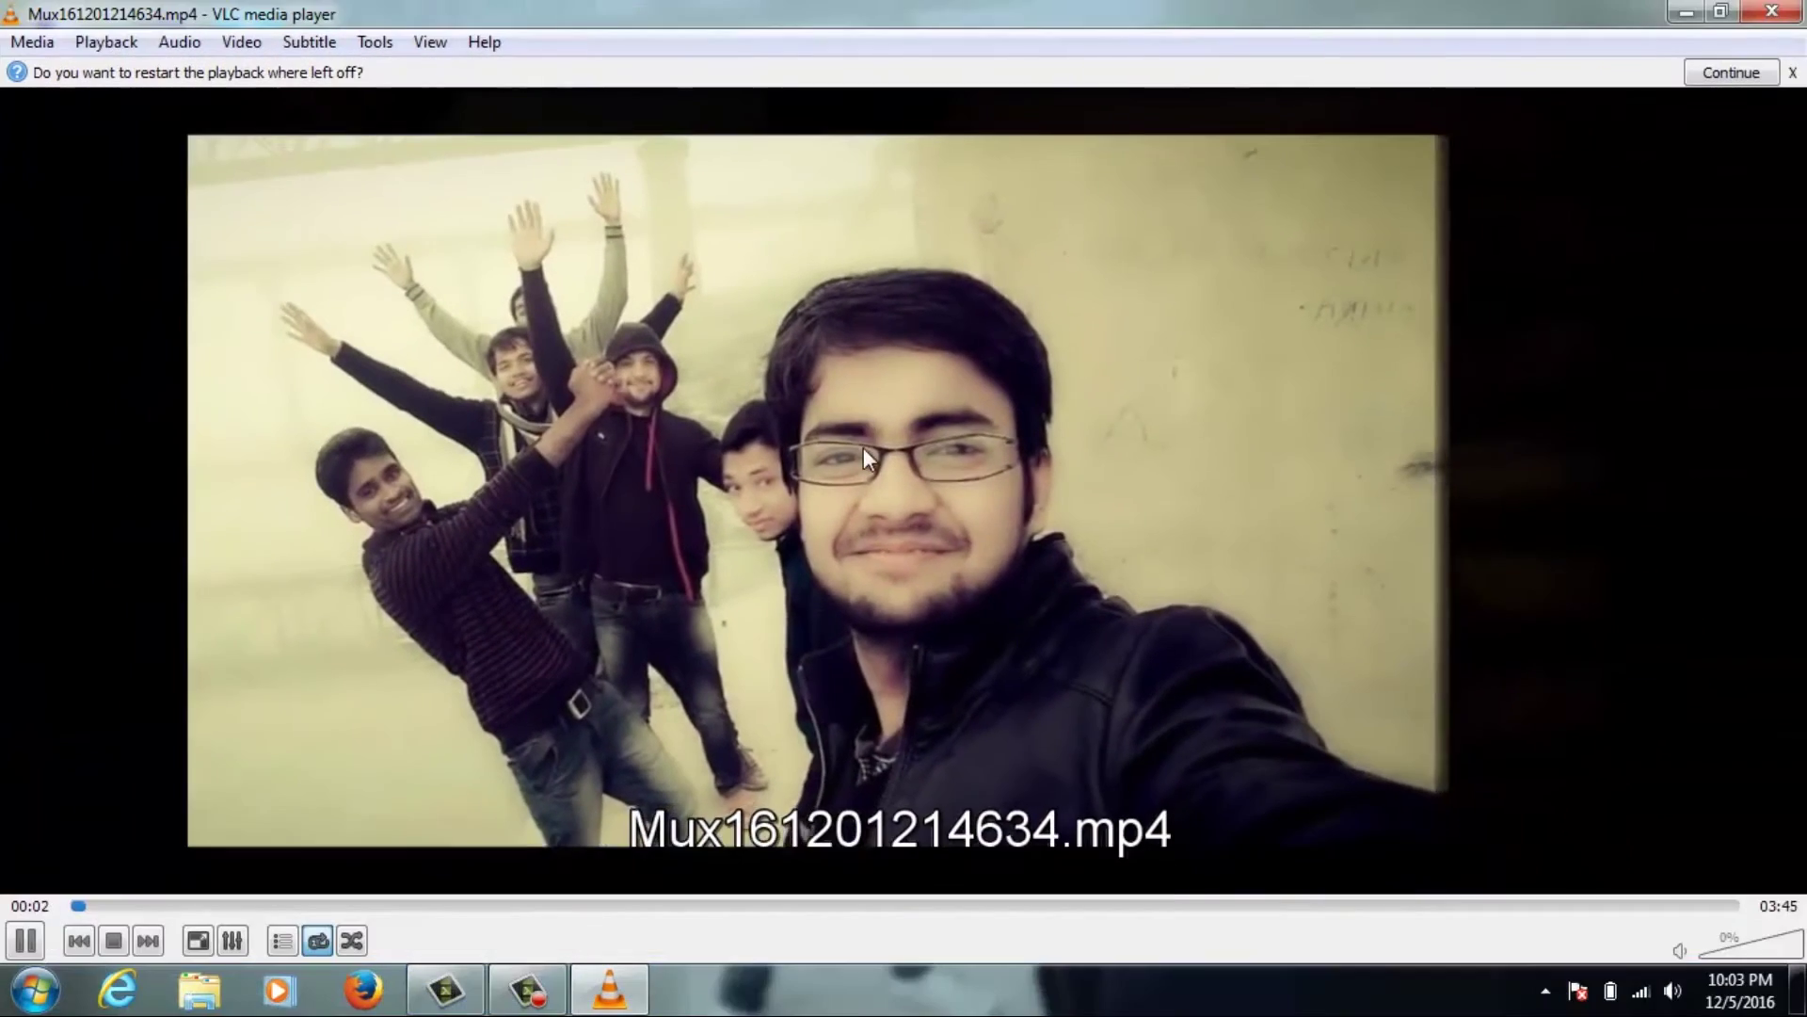
double_click(863, 448)
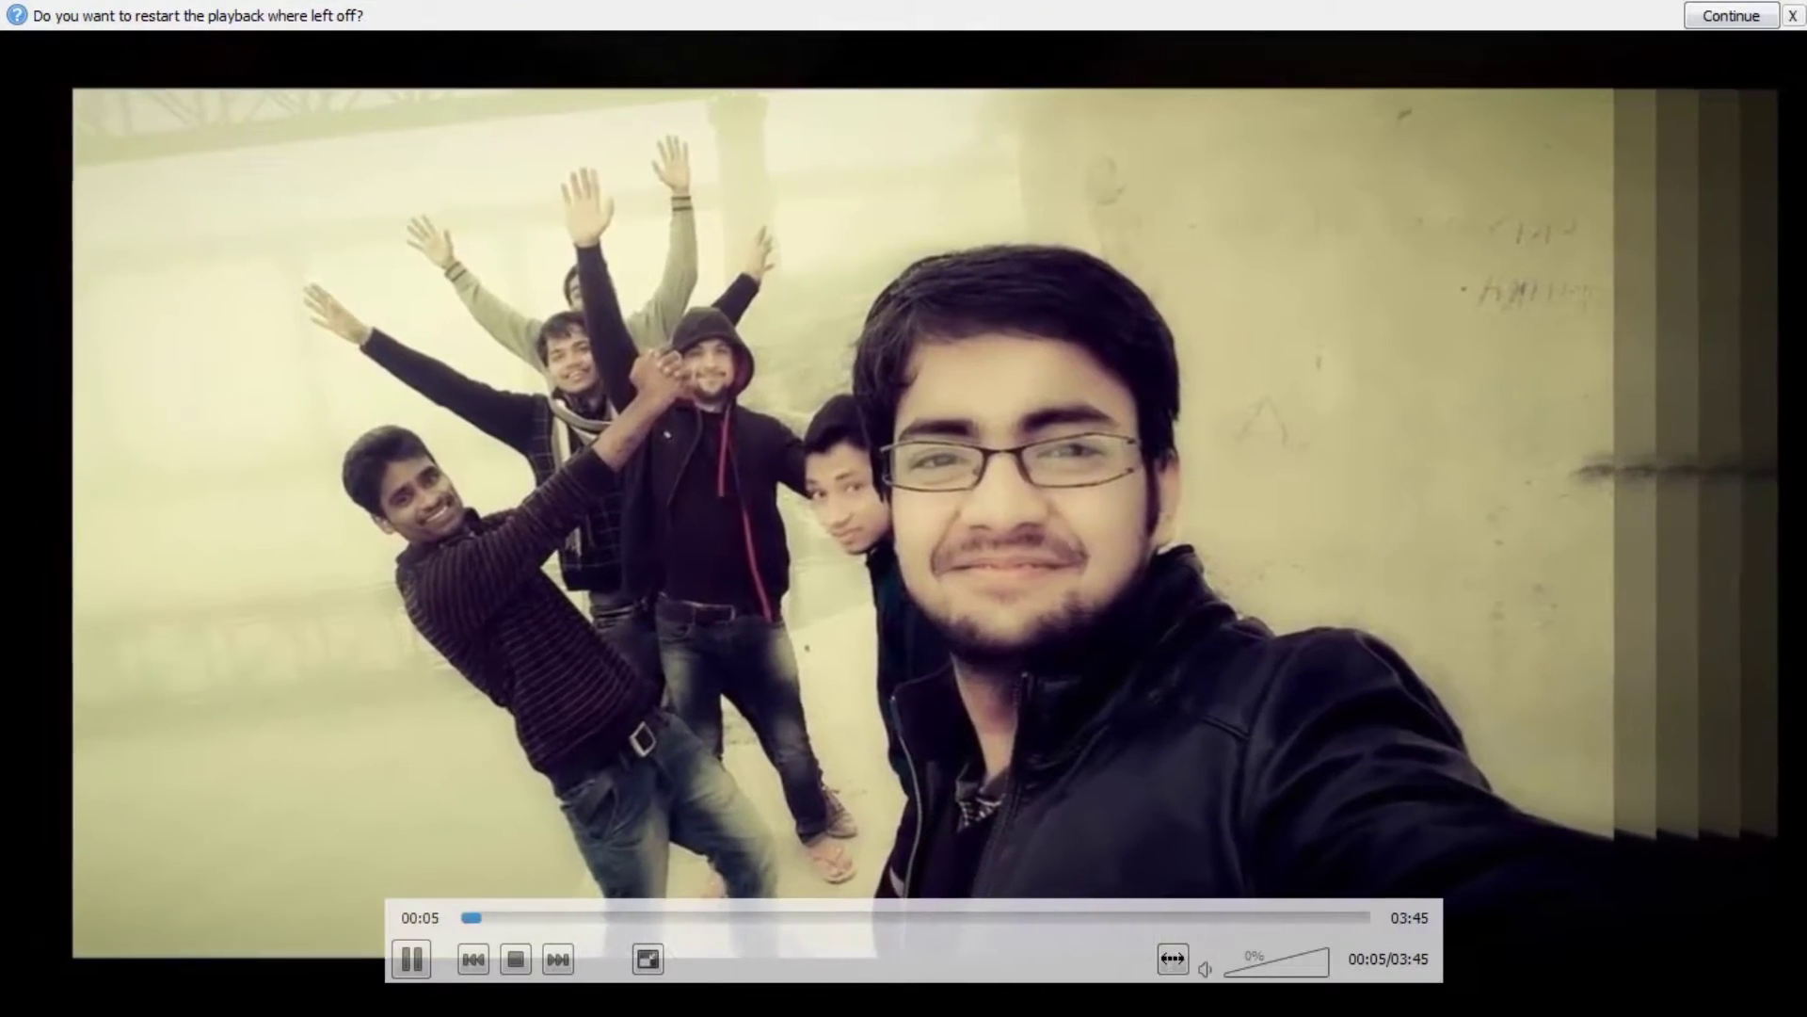
click(1794, 16)
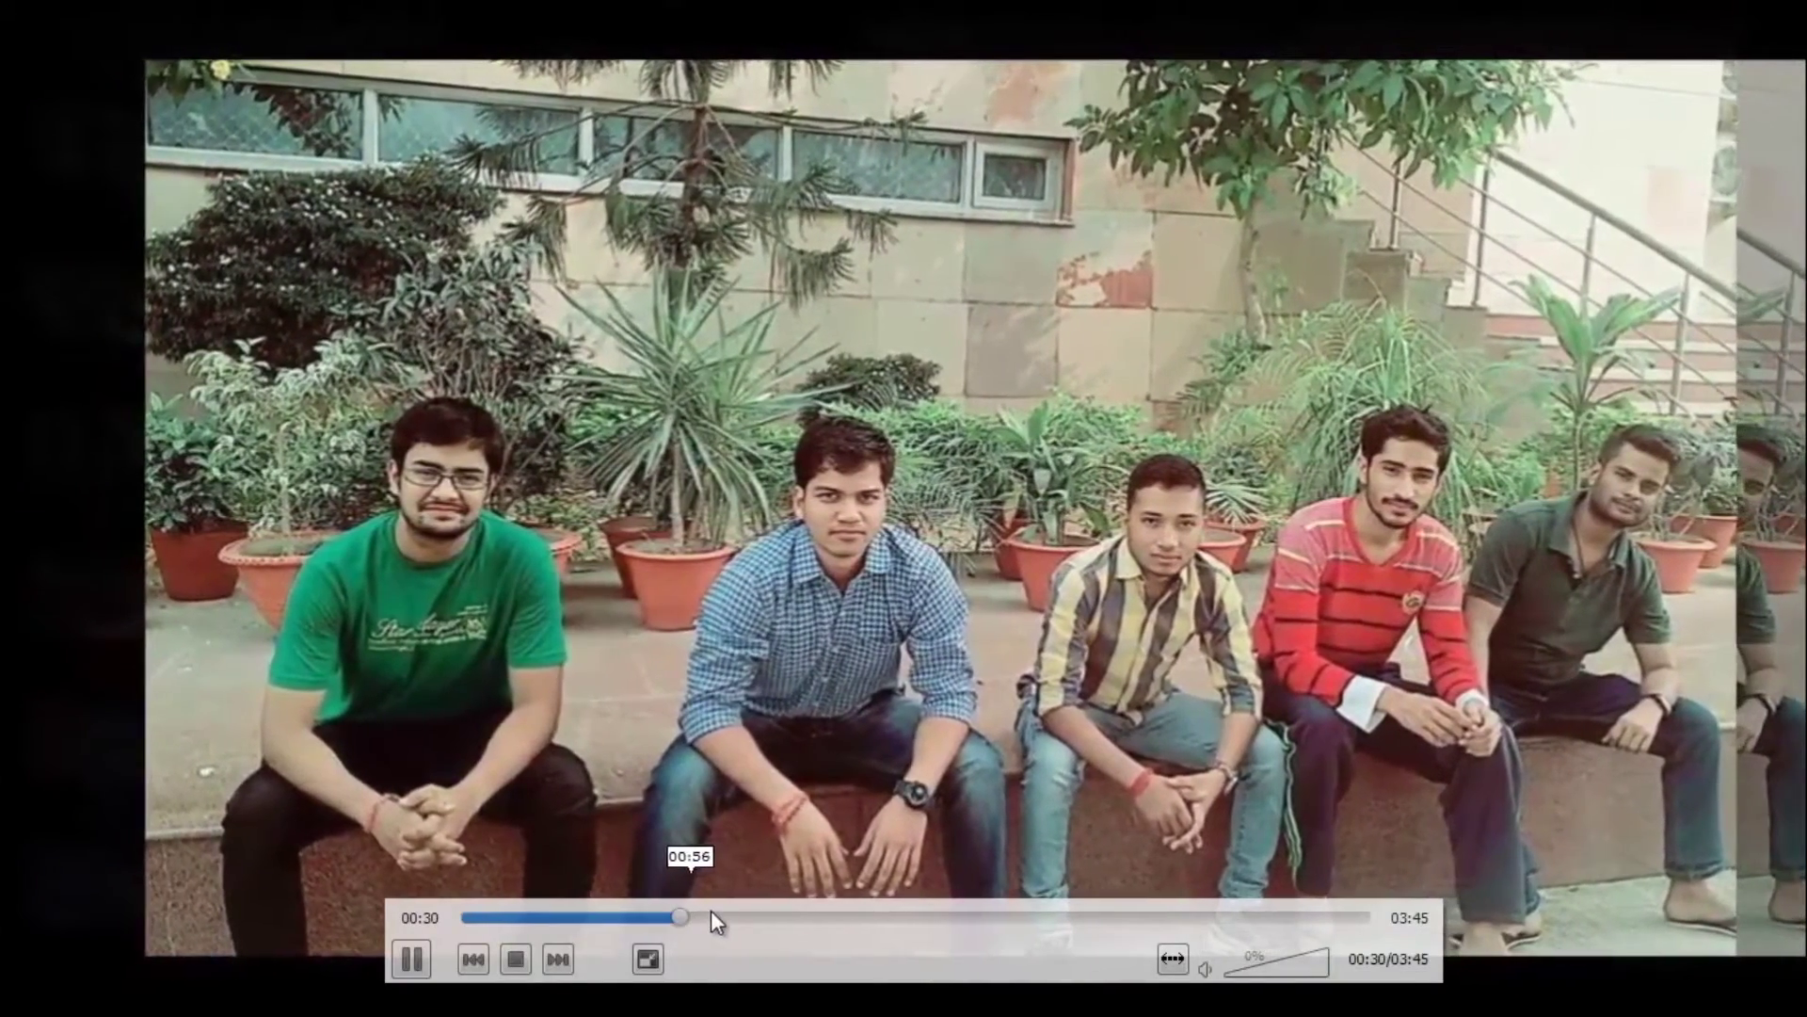
- Skim forward through the photo slideshow video to about 02:21 and close the player
click(682, 917)
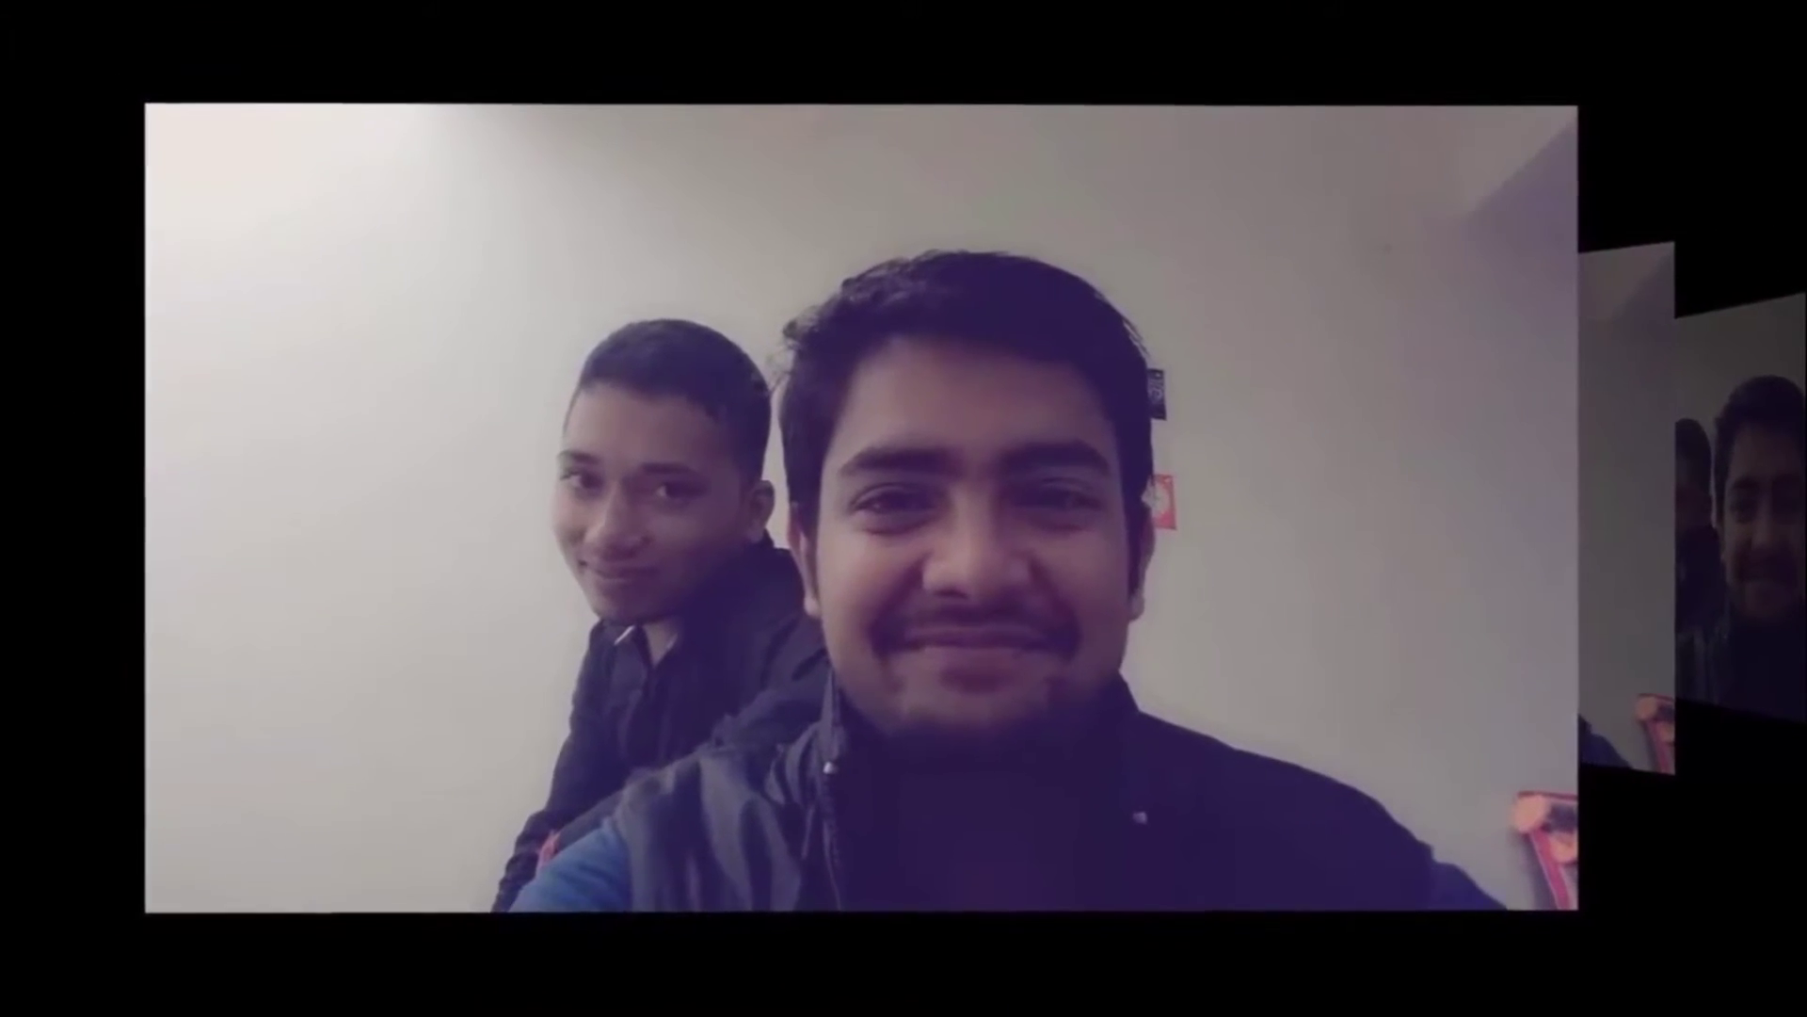
mouse_move(1624, 394)
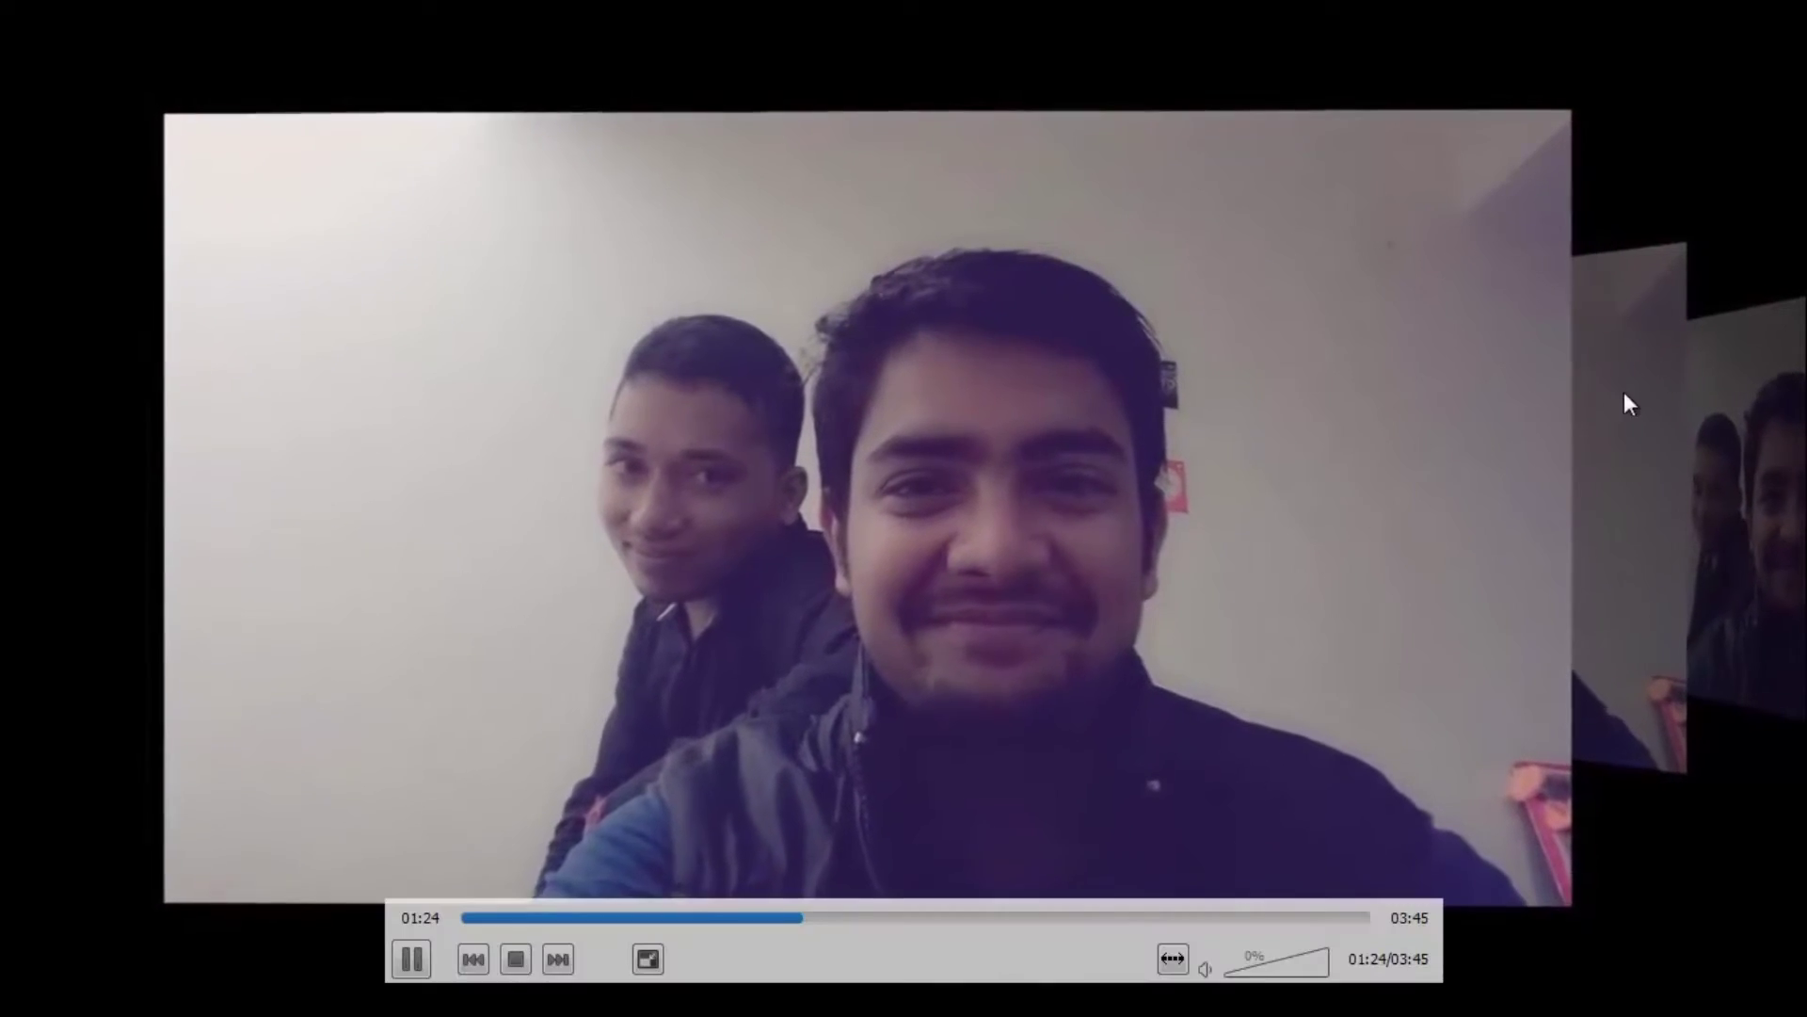
drag(832, 915, 980, 913)
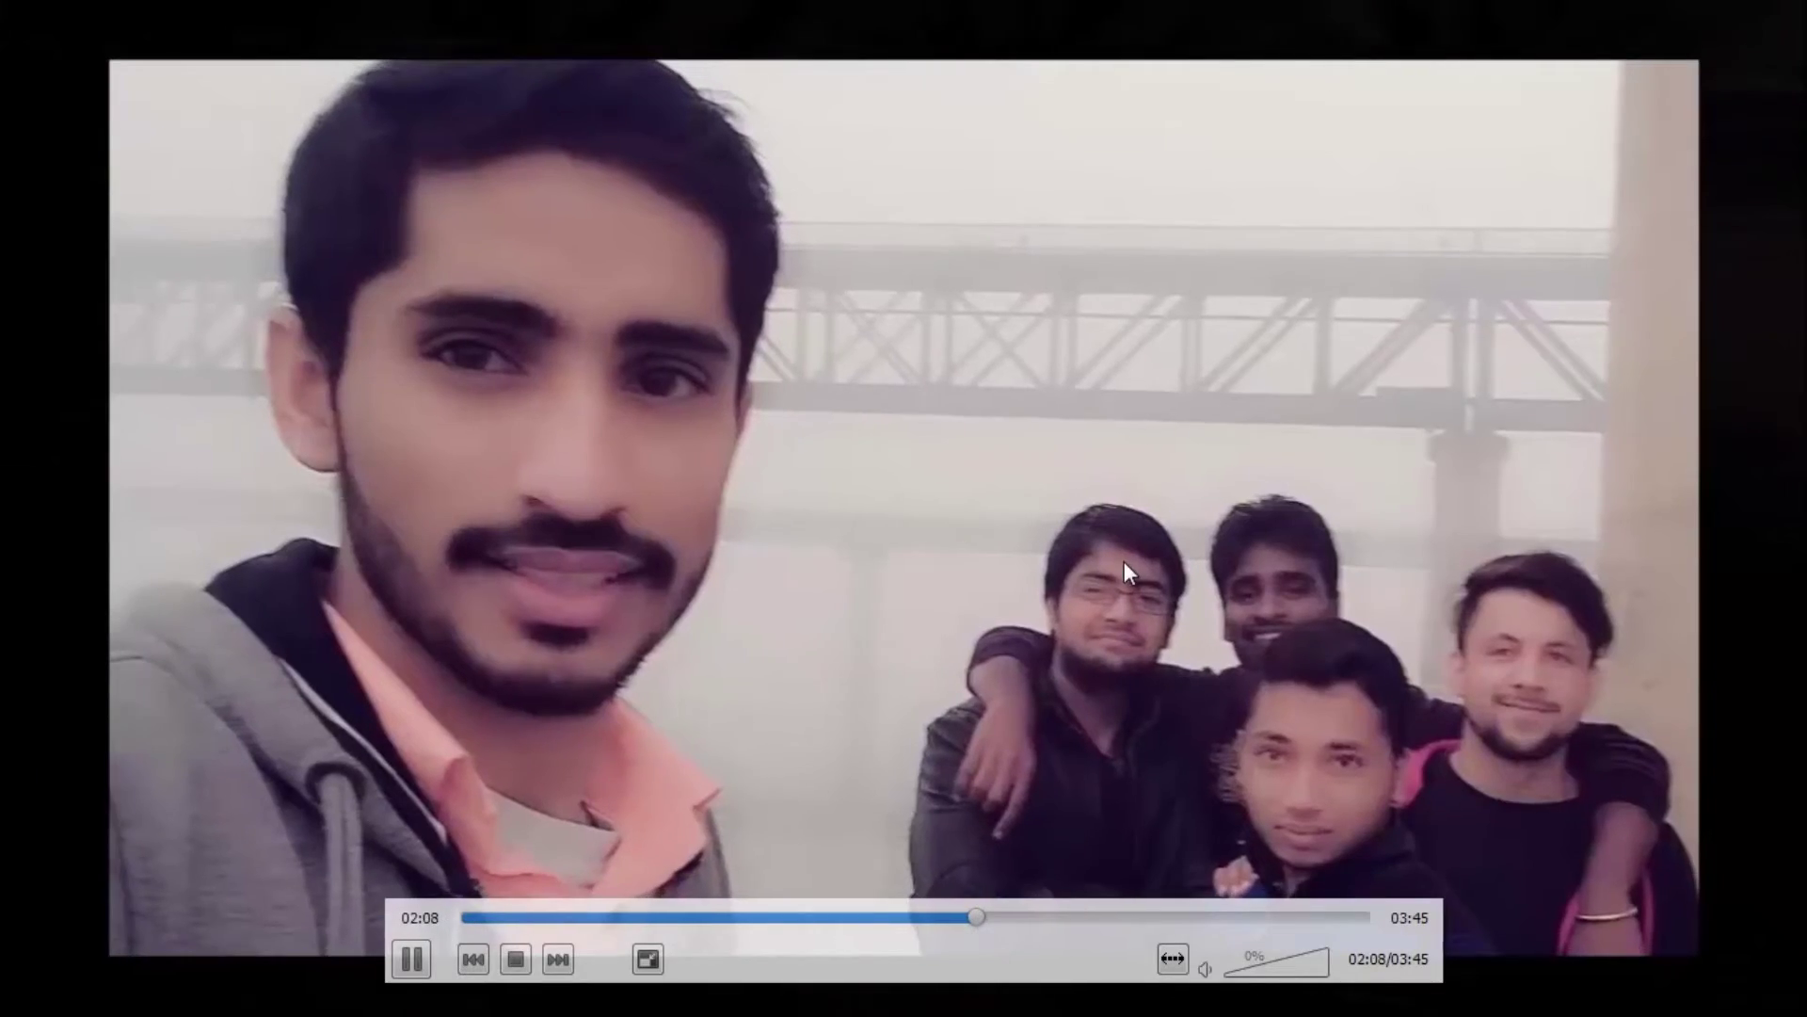
double_click(1124, 561)
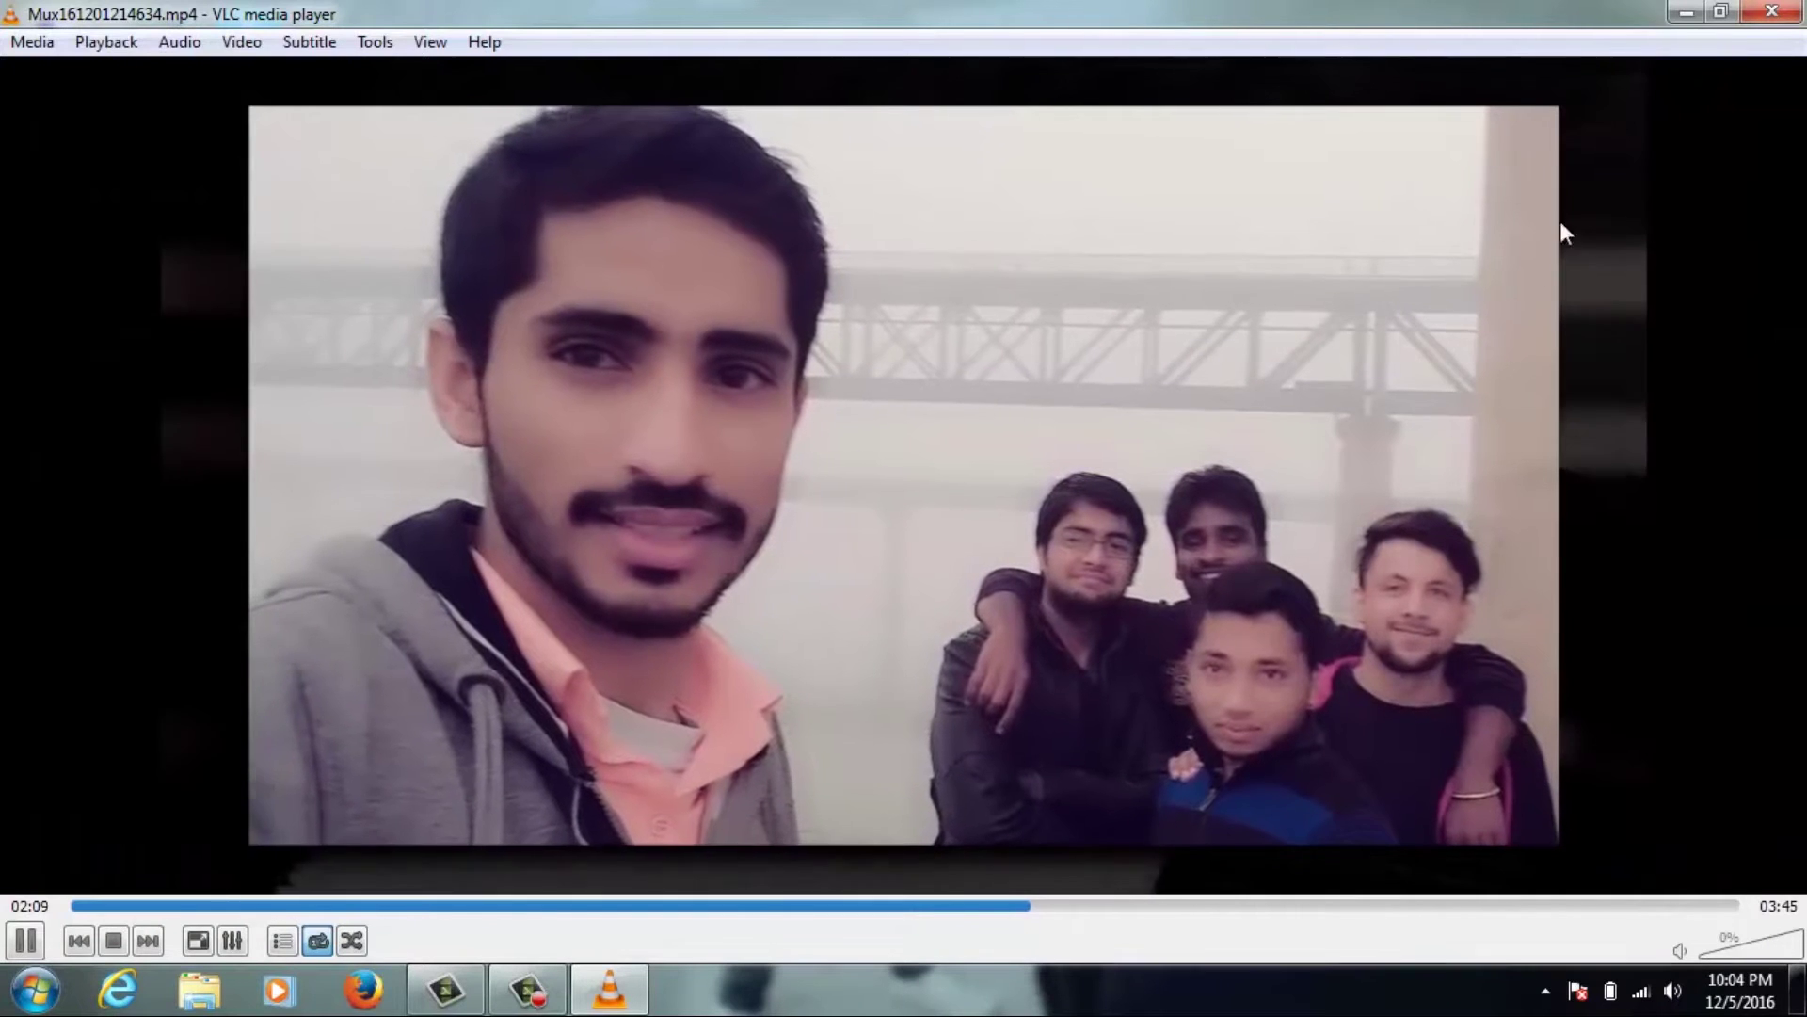
click(1095, 905)
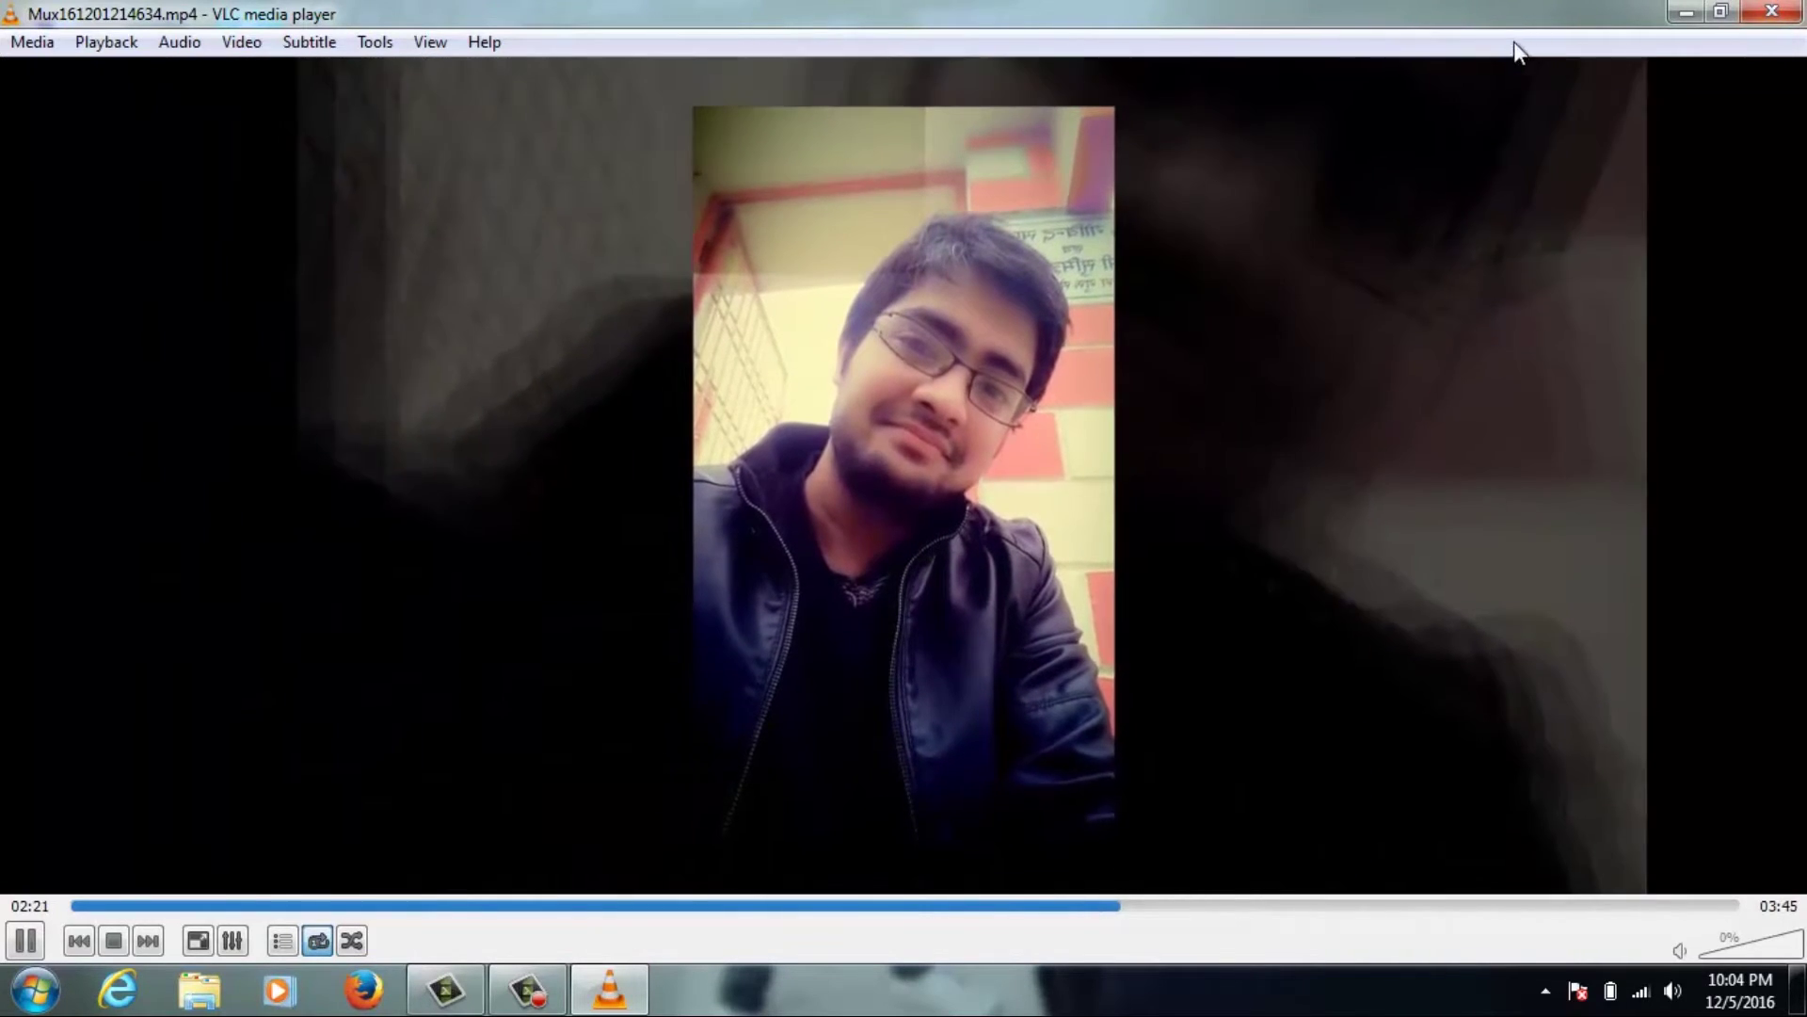
drag(1513, 42, 1416, 87)
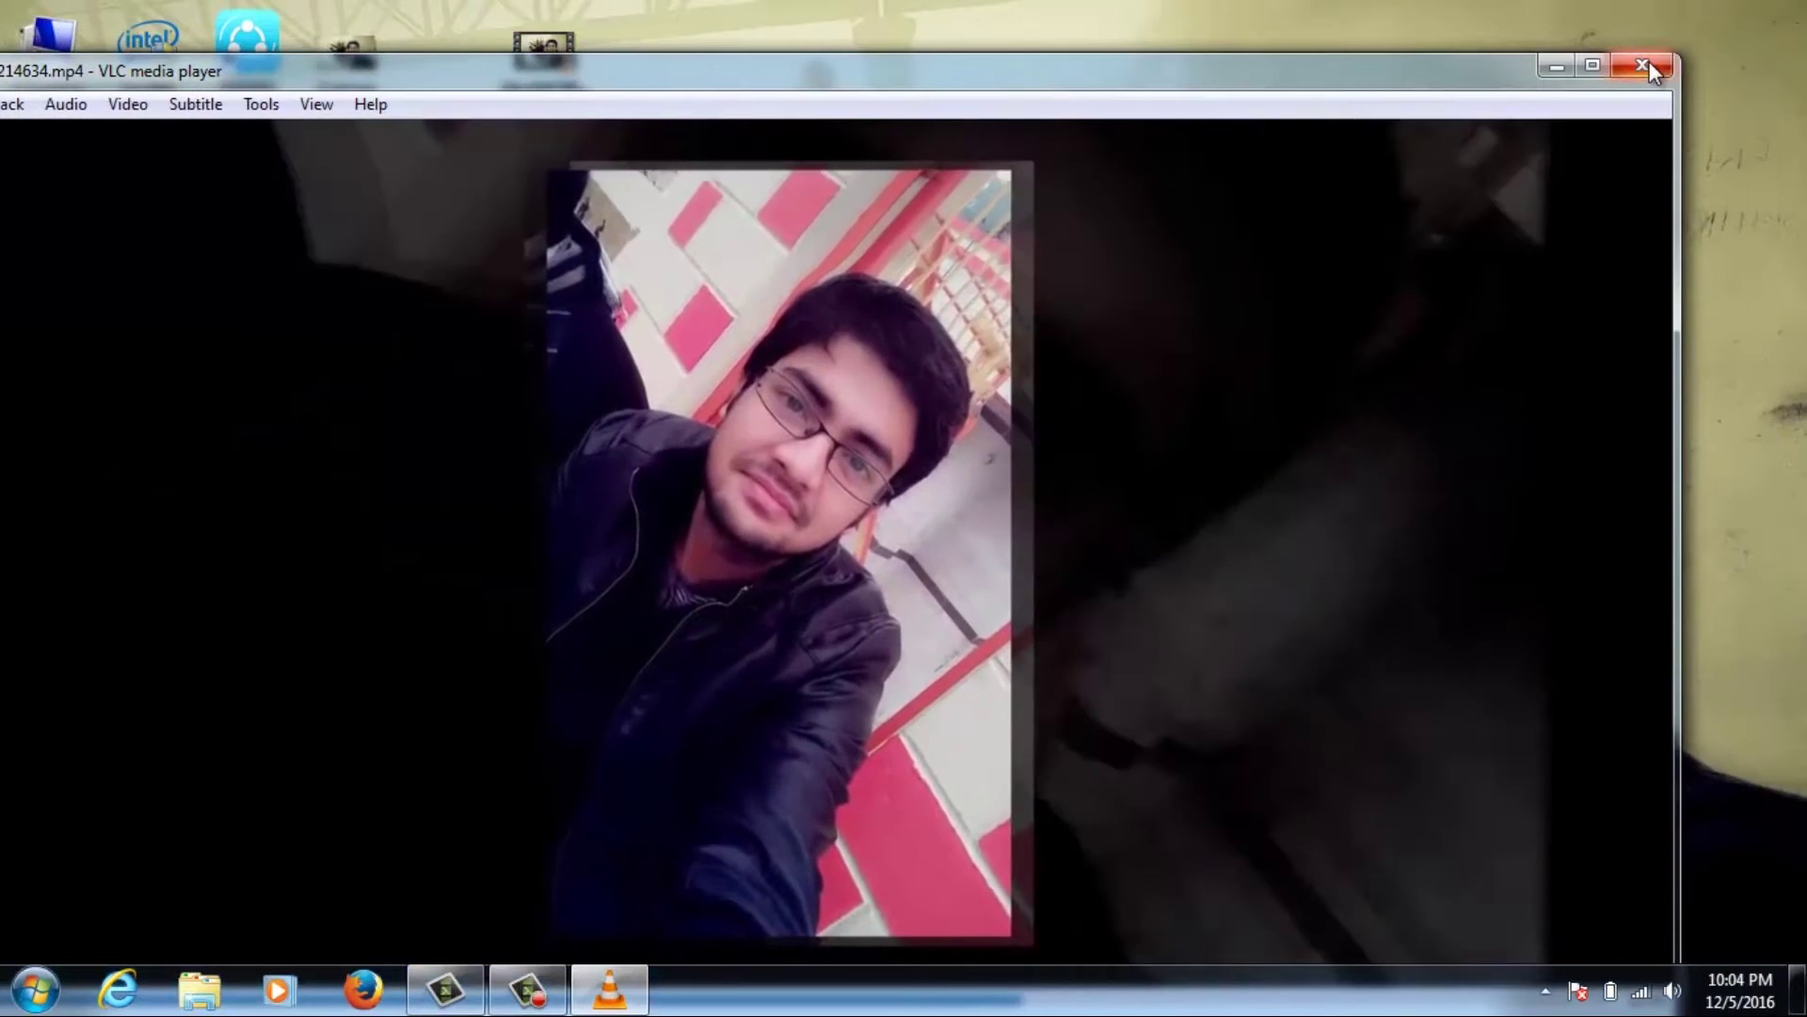
click(1651, 62)
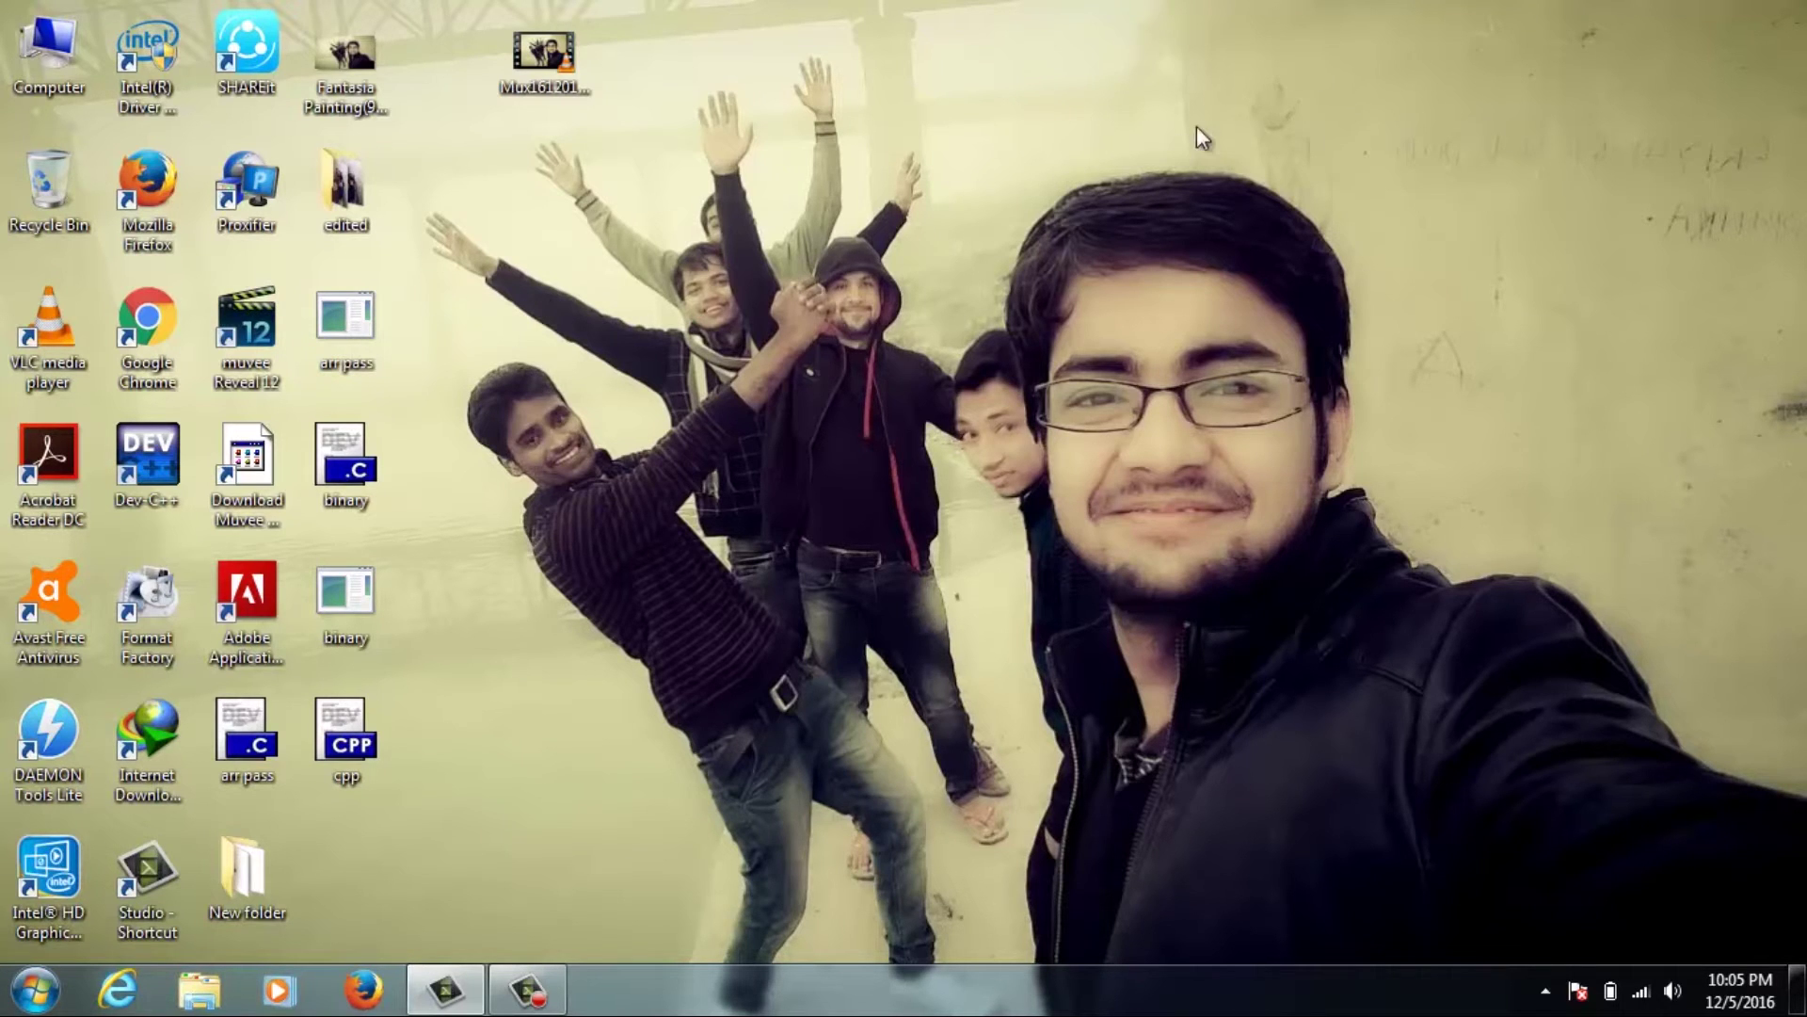
- Launch muvee Reveal 12 from the desktop and start a new muvee project
double_click(250, 340)
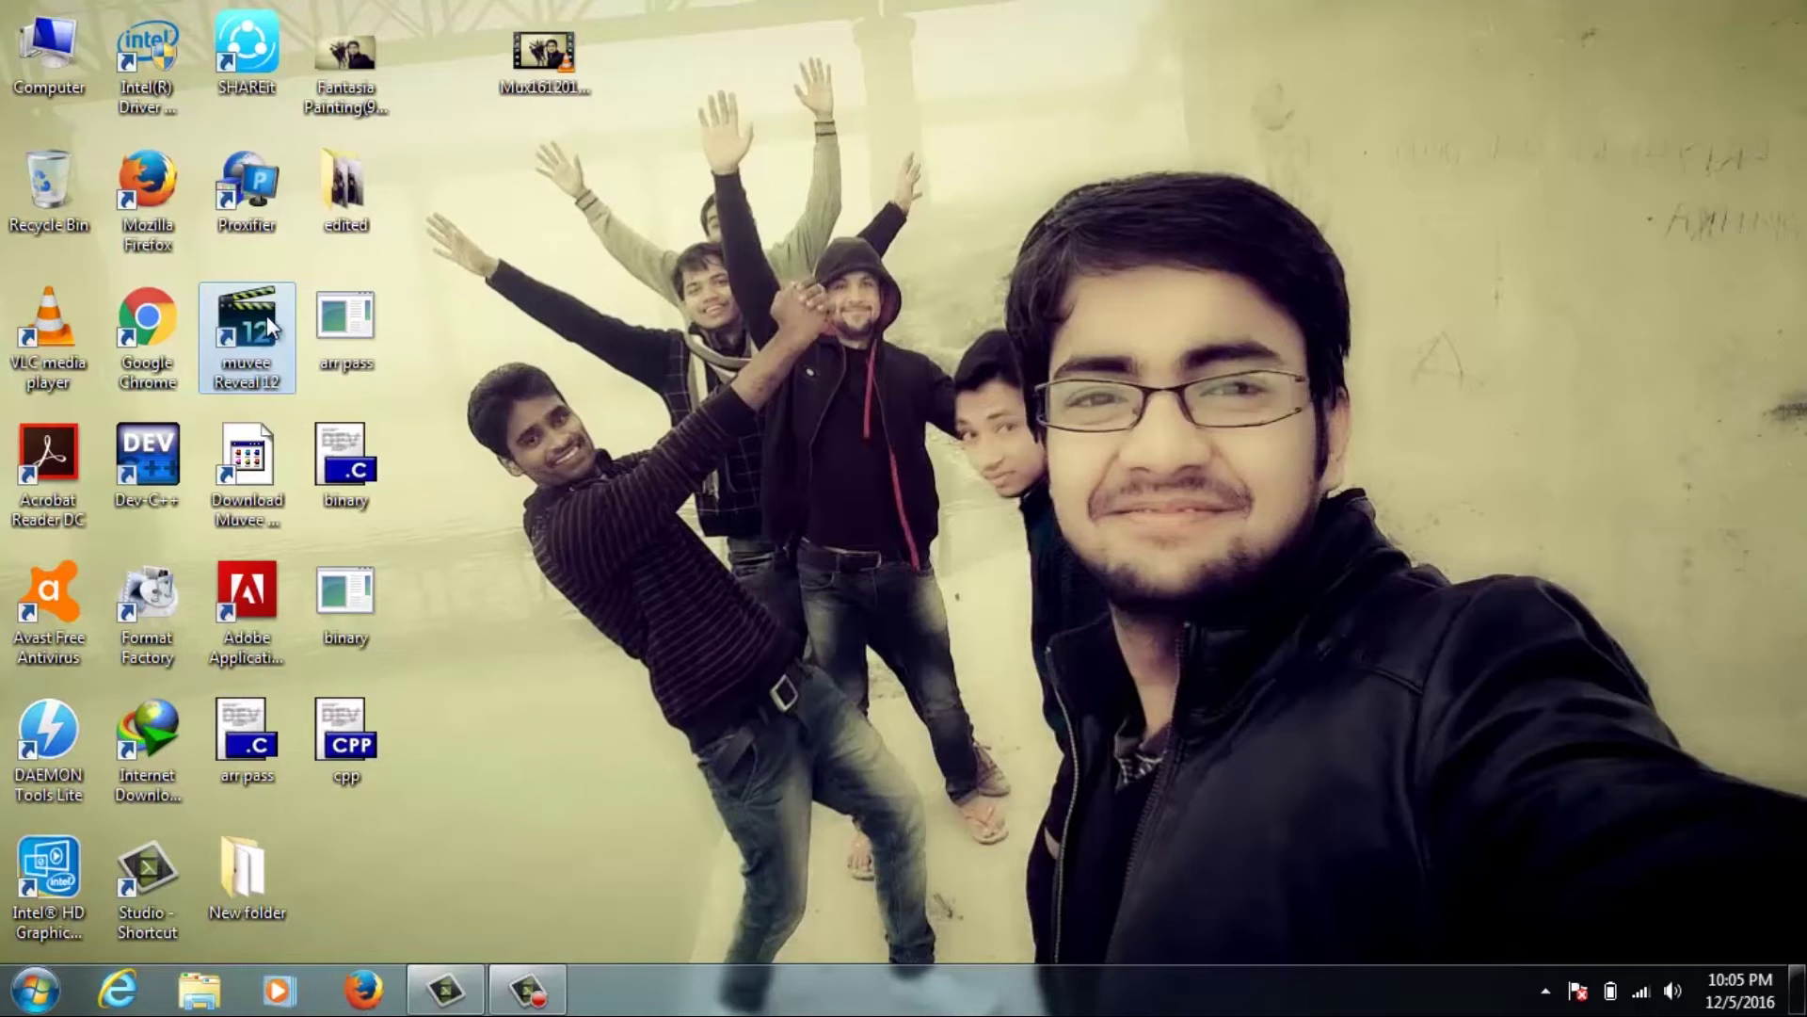
mouse_move(271, 326)
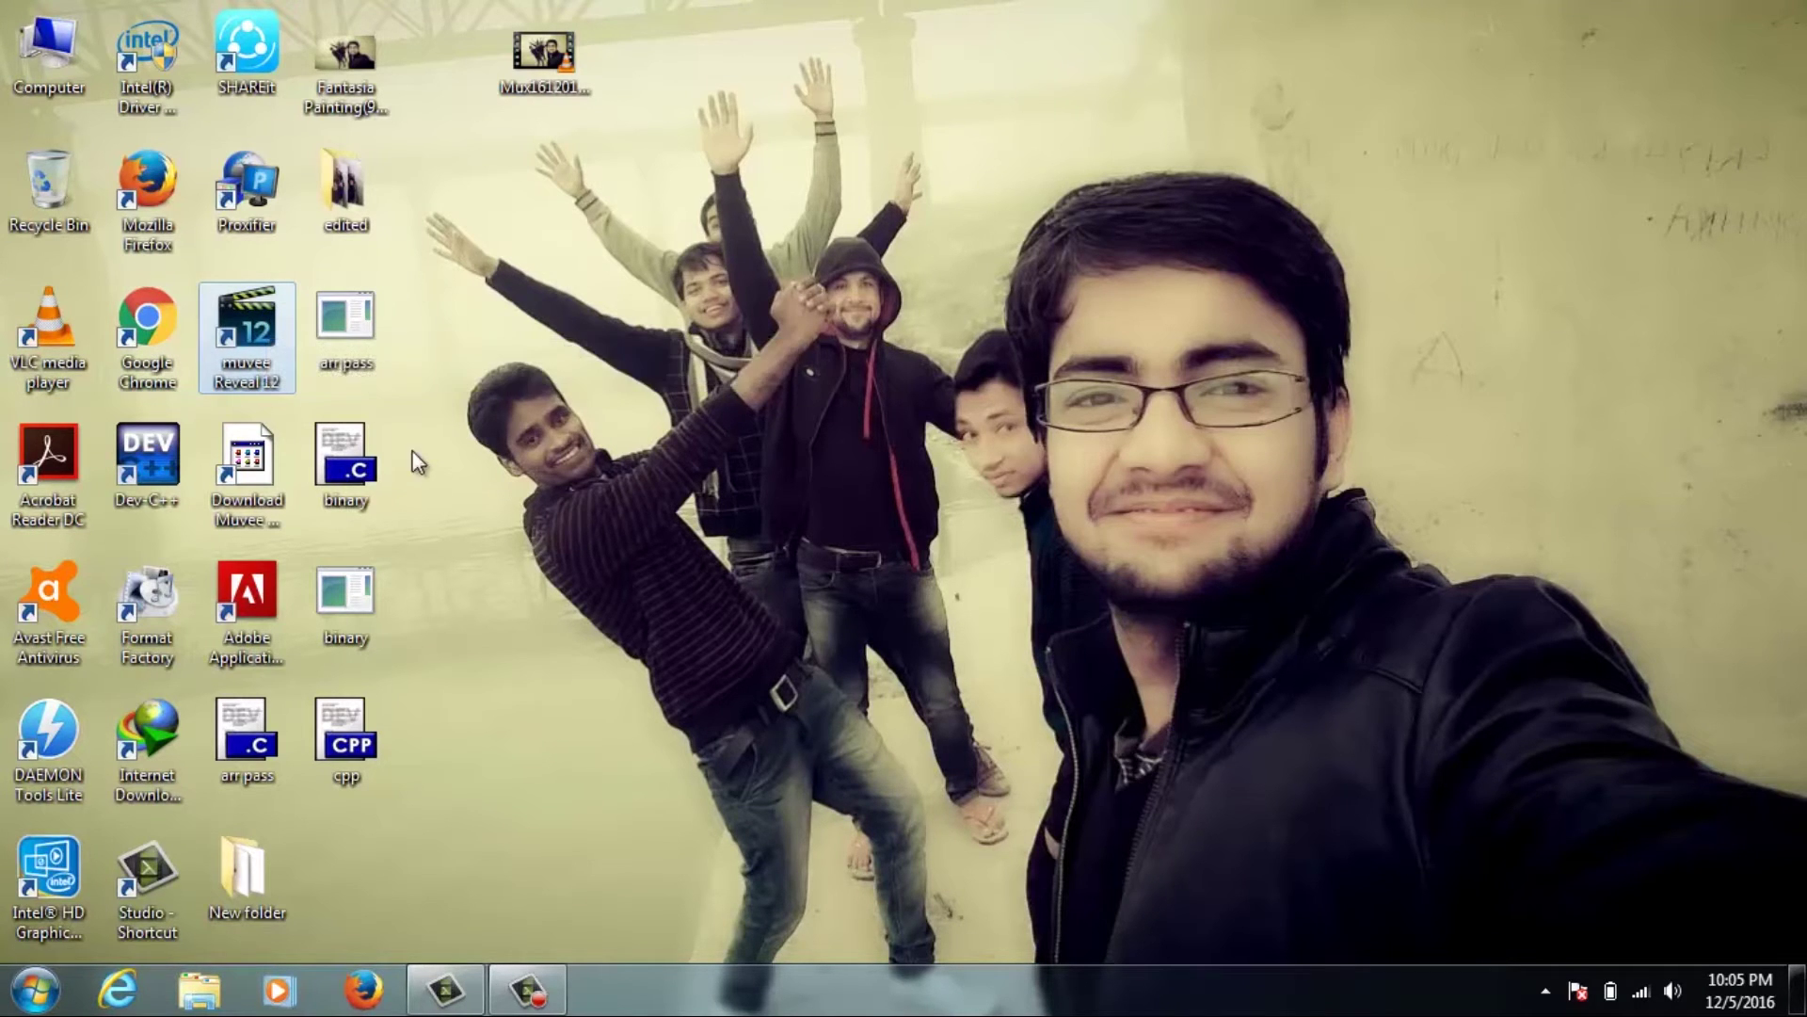
right_click(281, 330)
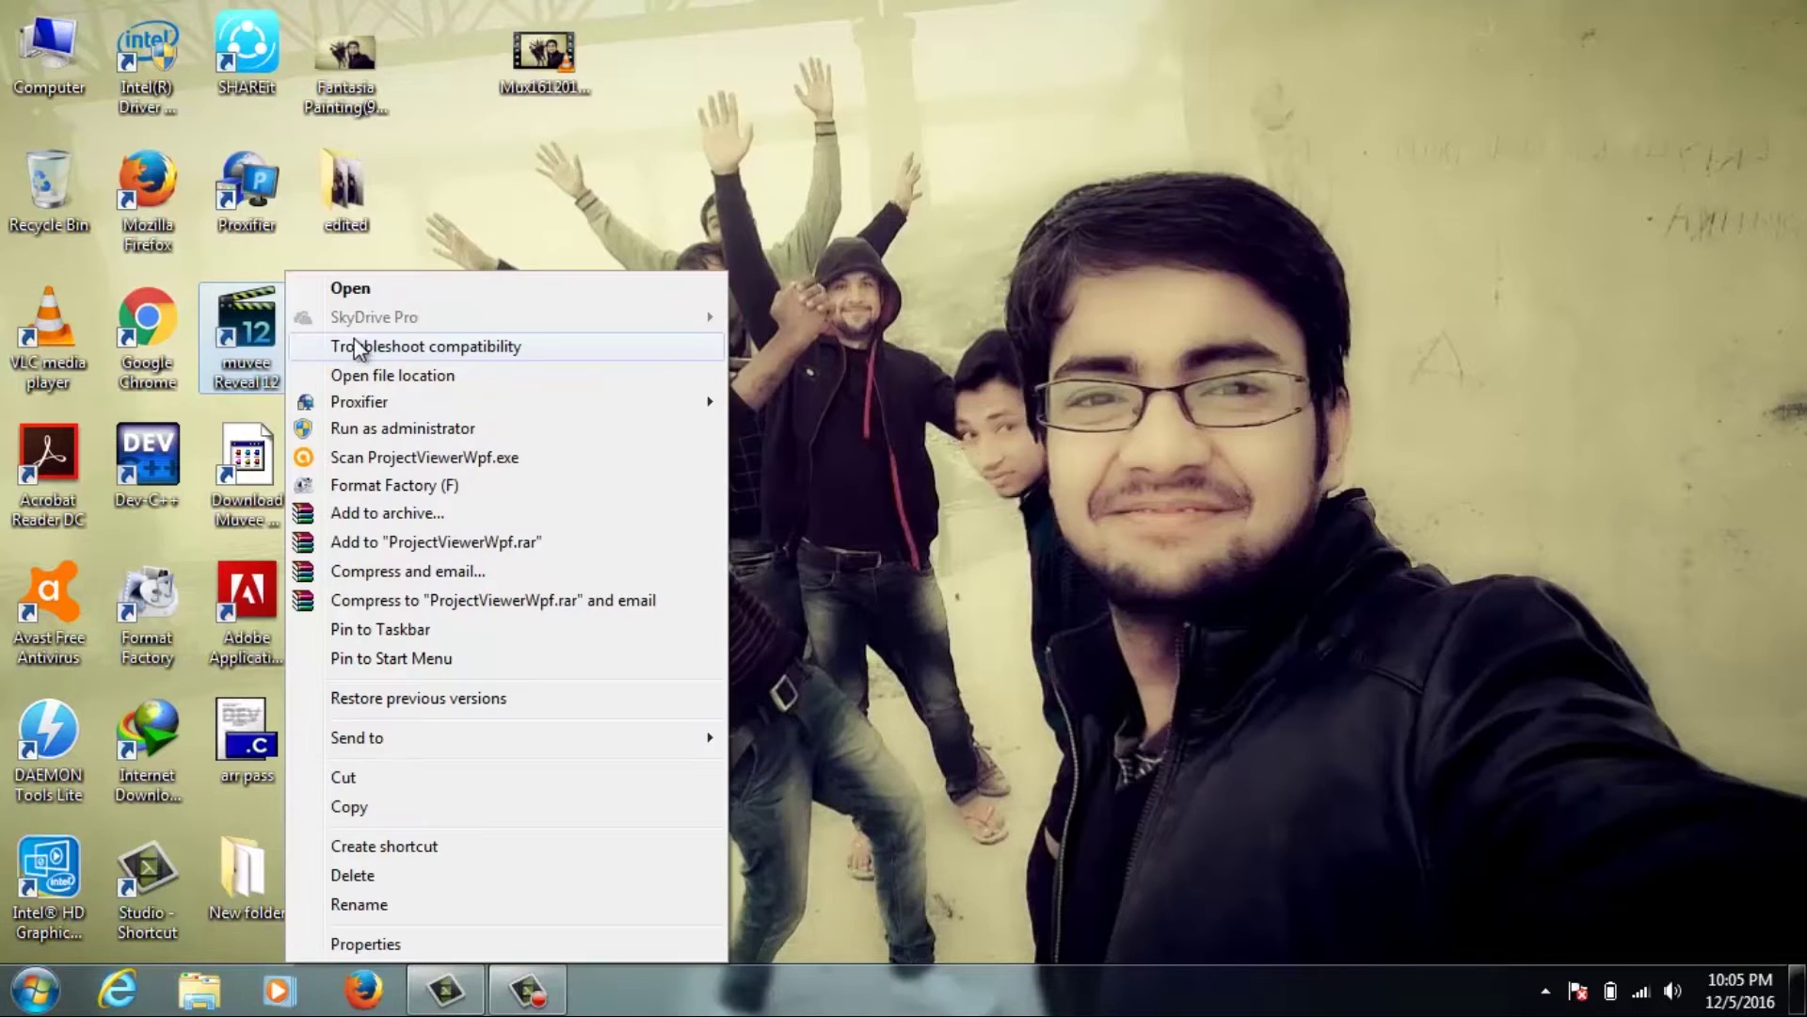
click(358, 284)
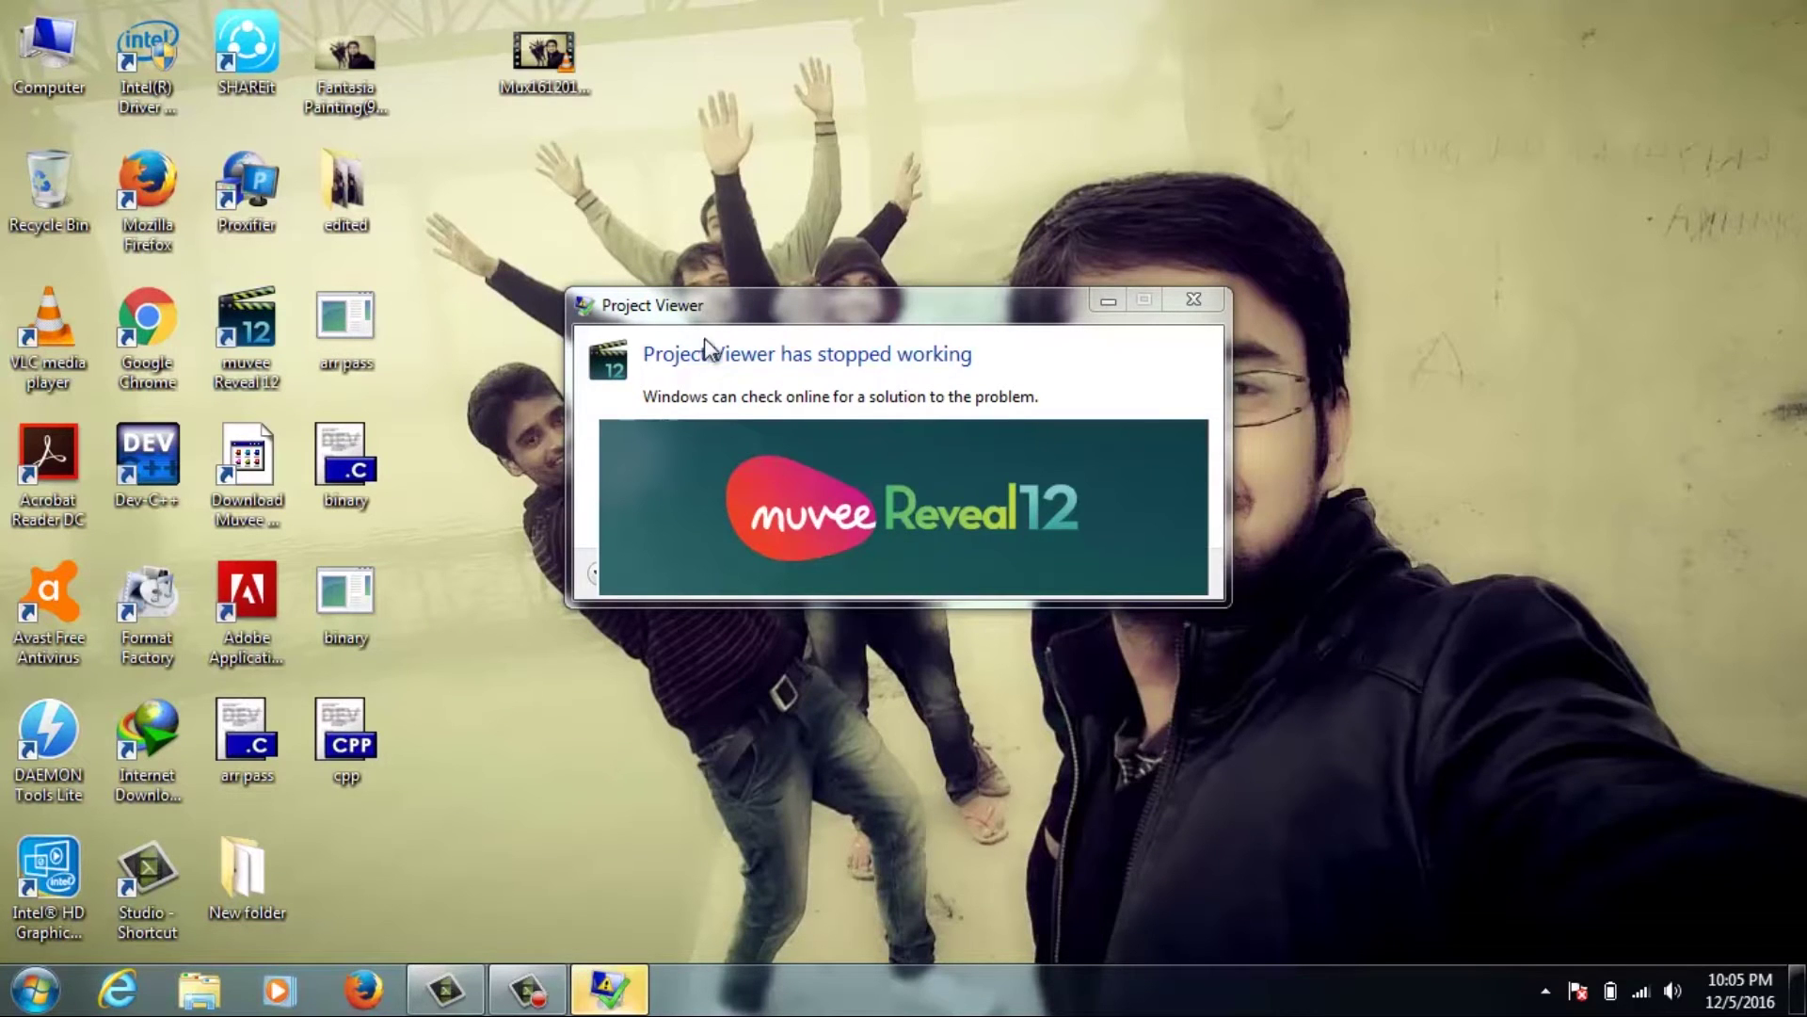
click(814, 576)
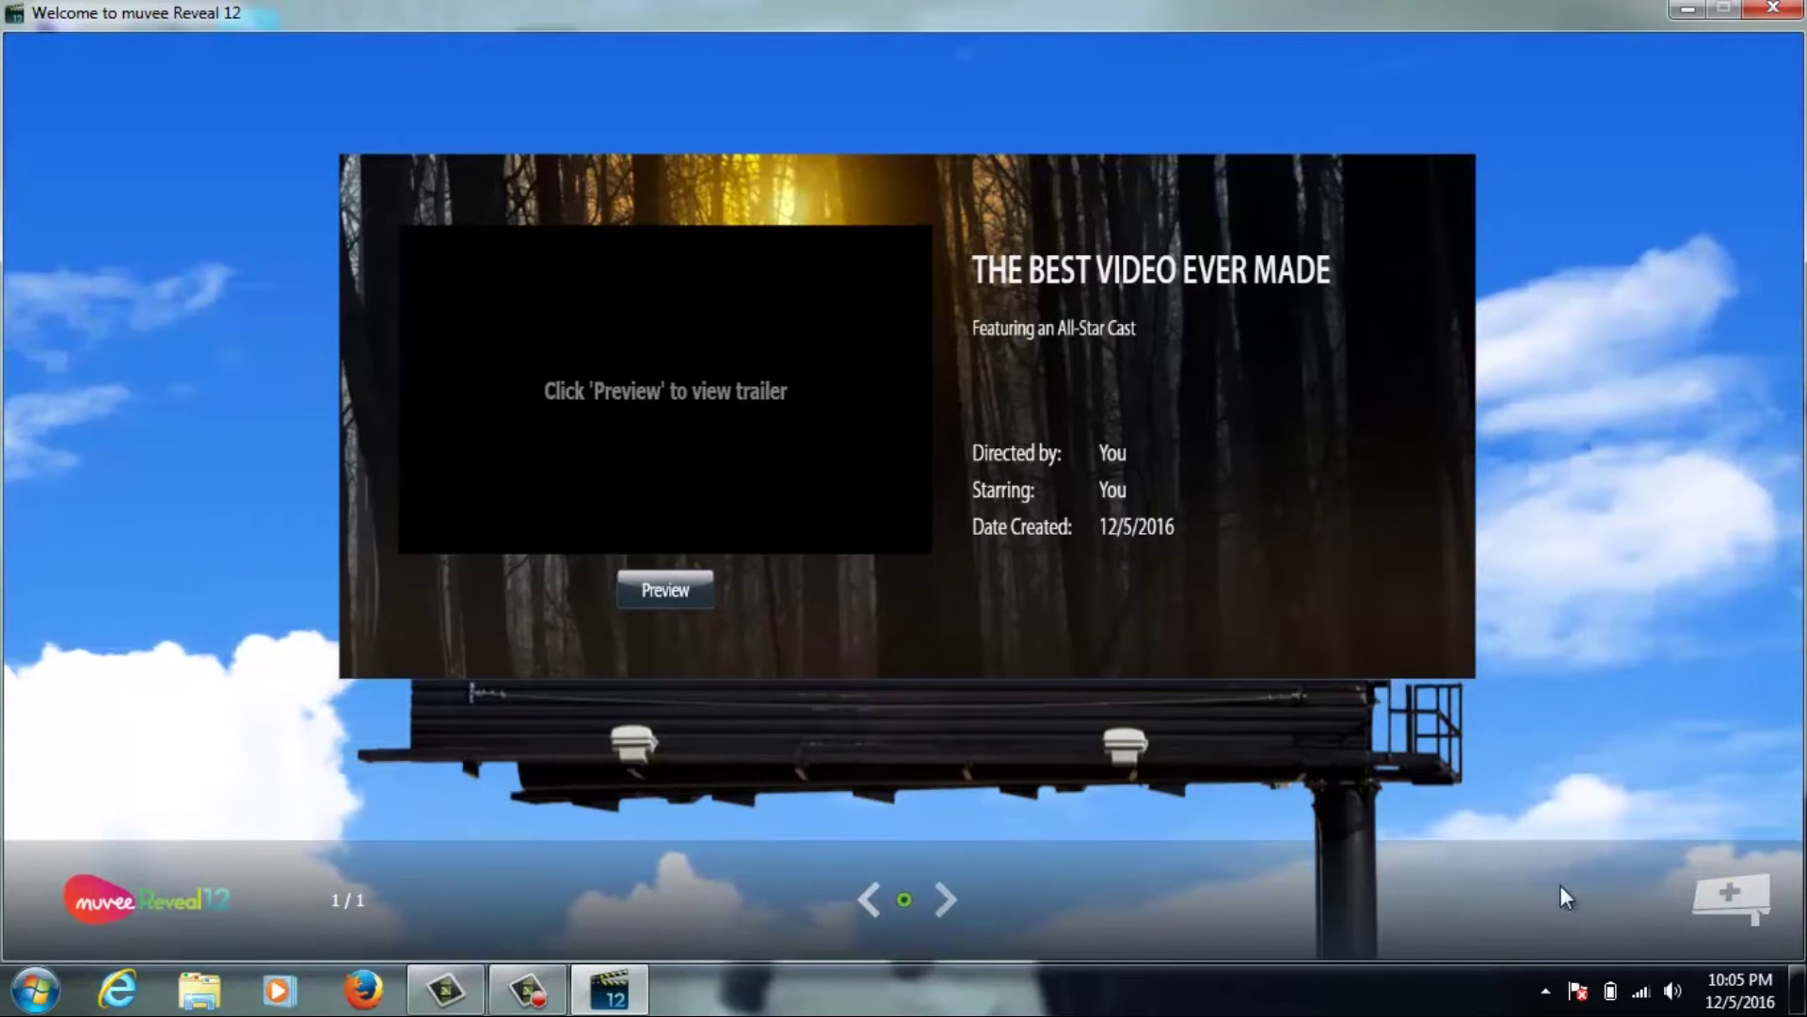
click(1725, 910)
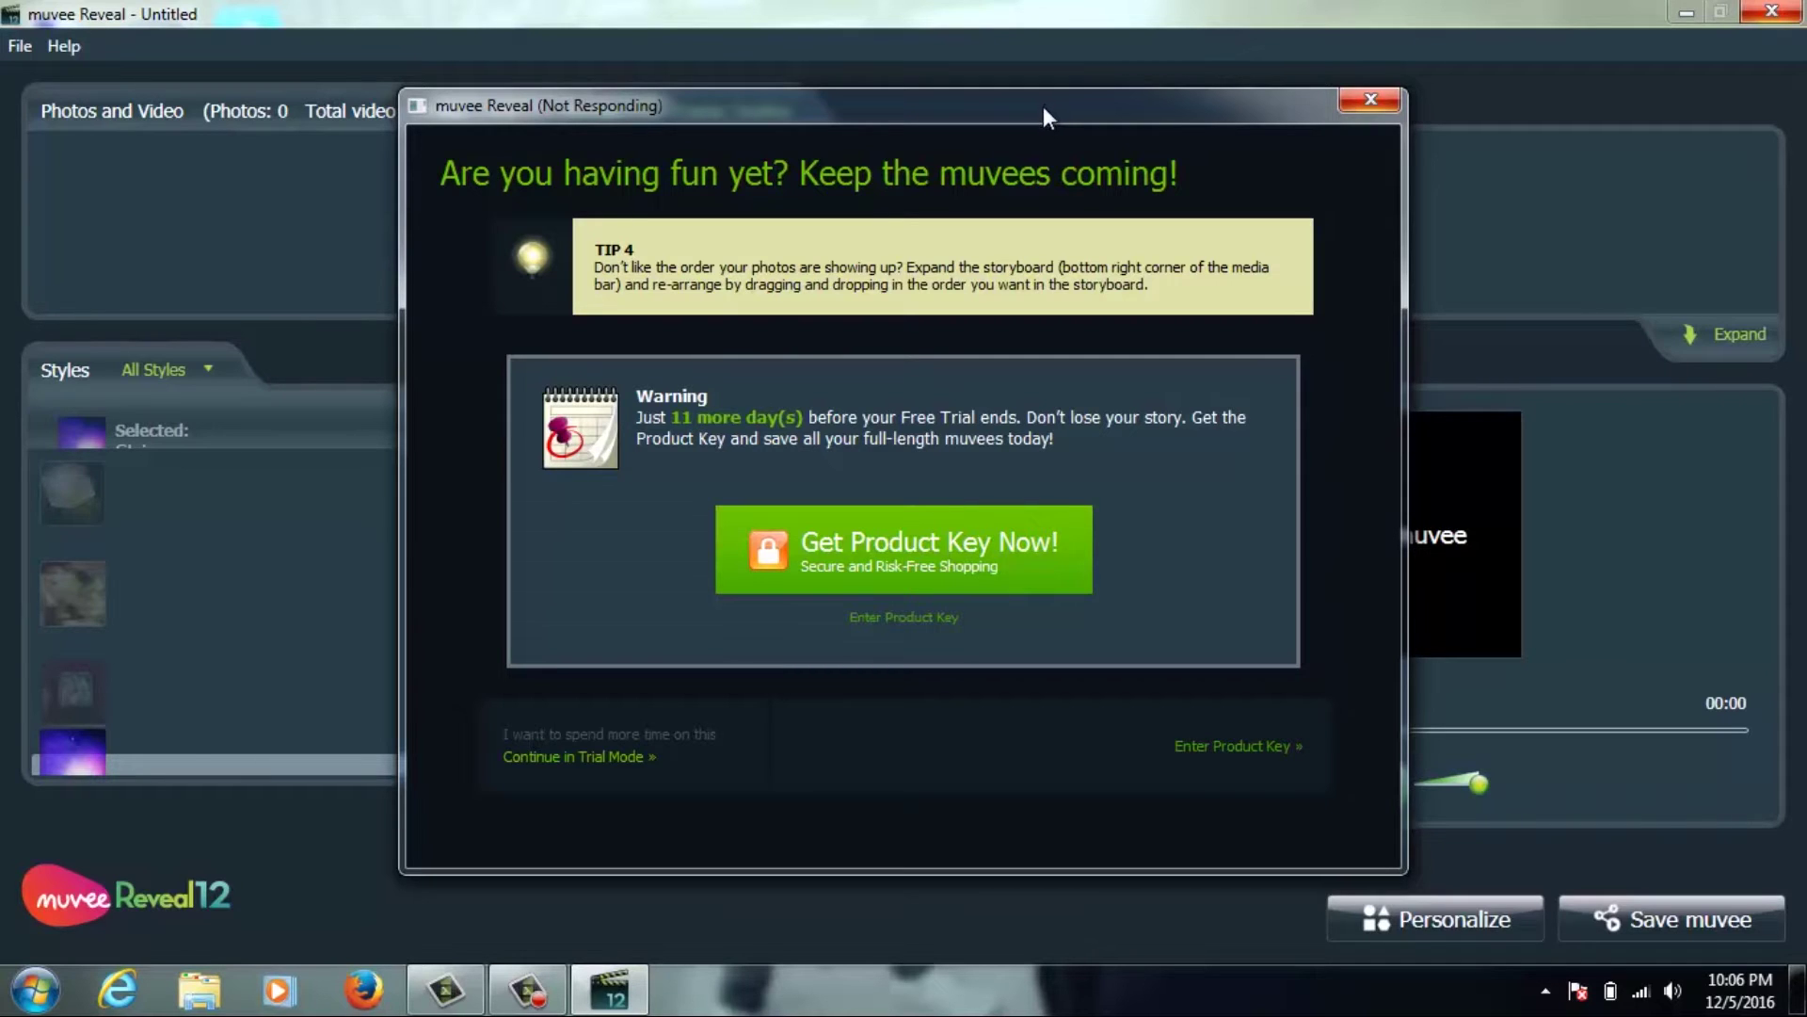
- Dismiss the free-trial product key reminder
drag(1043, 115, 1192, 149)
drag(1187, 140, 1124, 160)
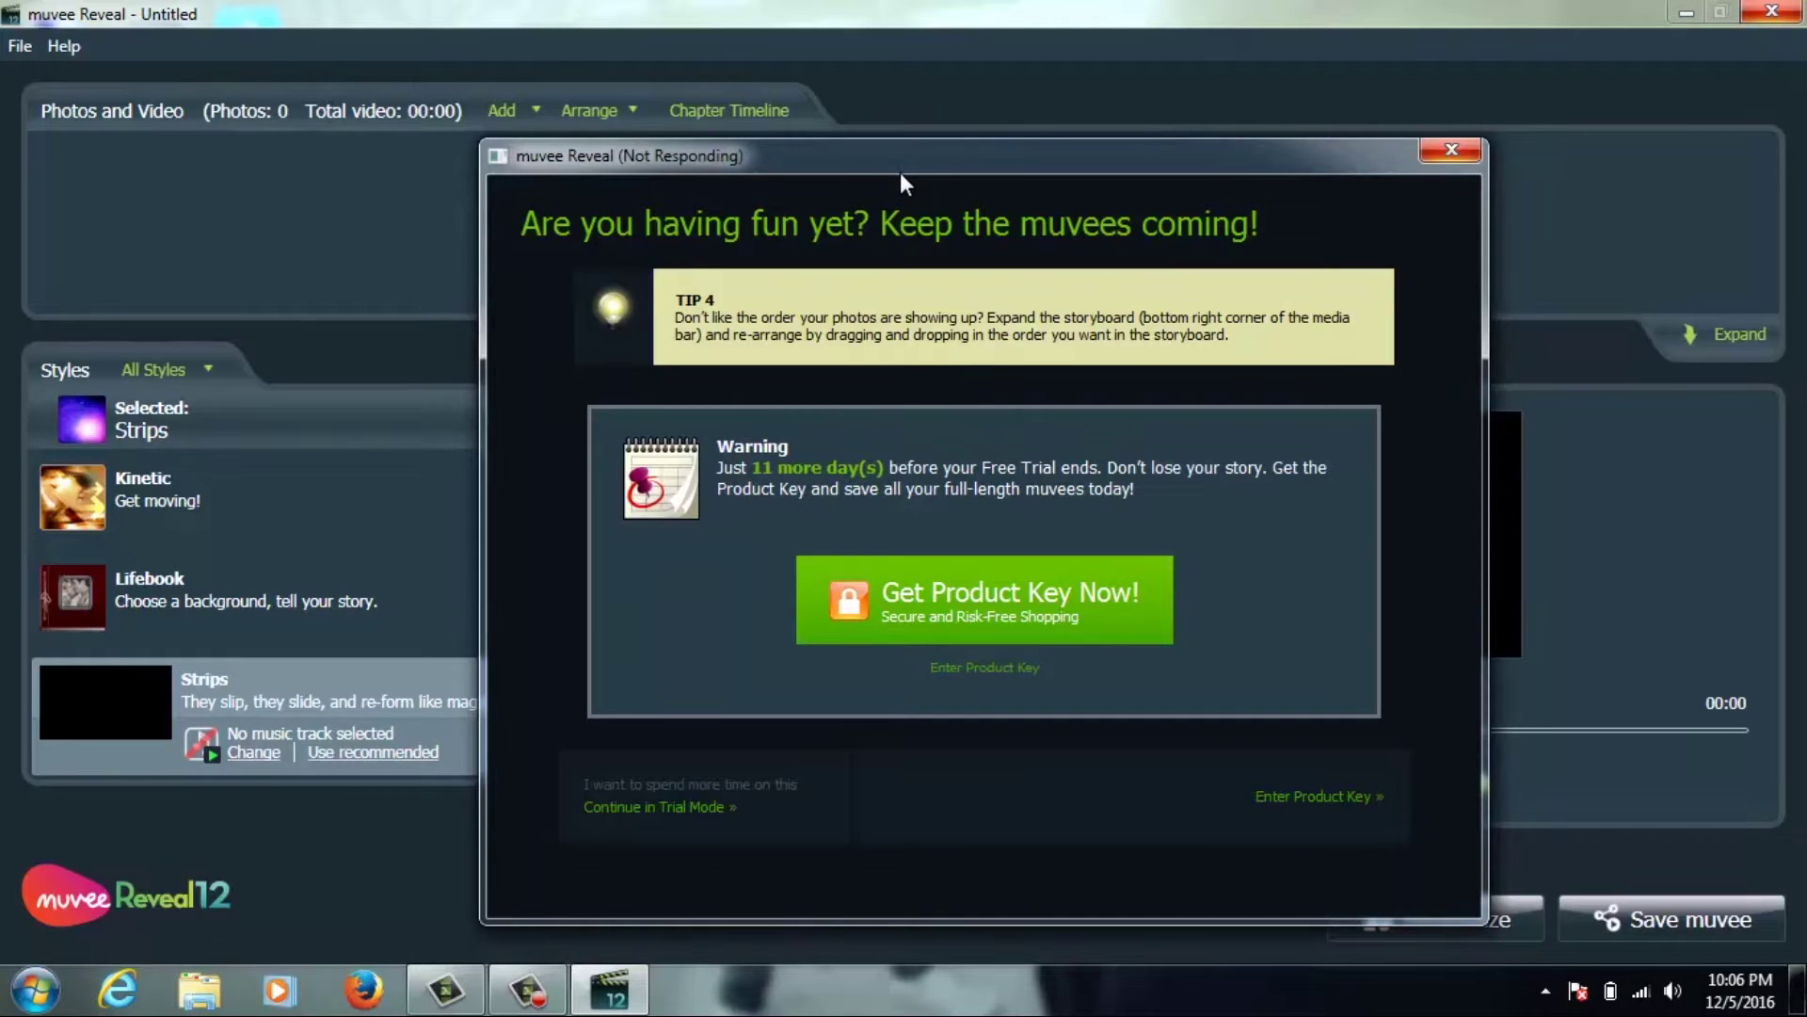
mouse_move(899, 179)
mouse_down()
mouse_move(1003, 161)
mouse_move(907, 149)
mouse_up()
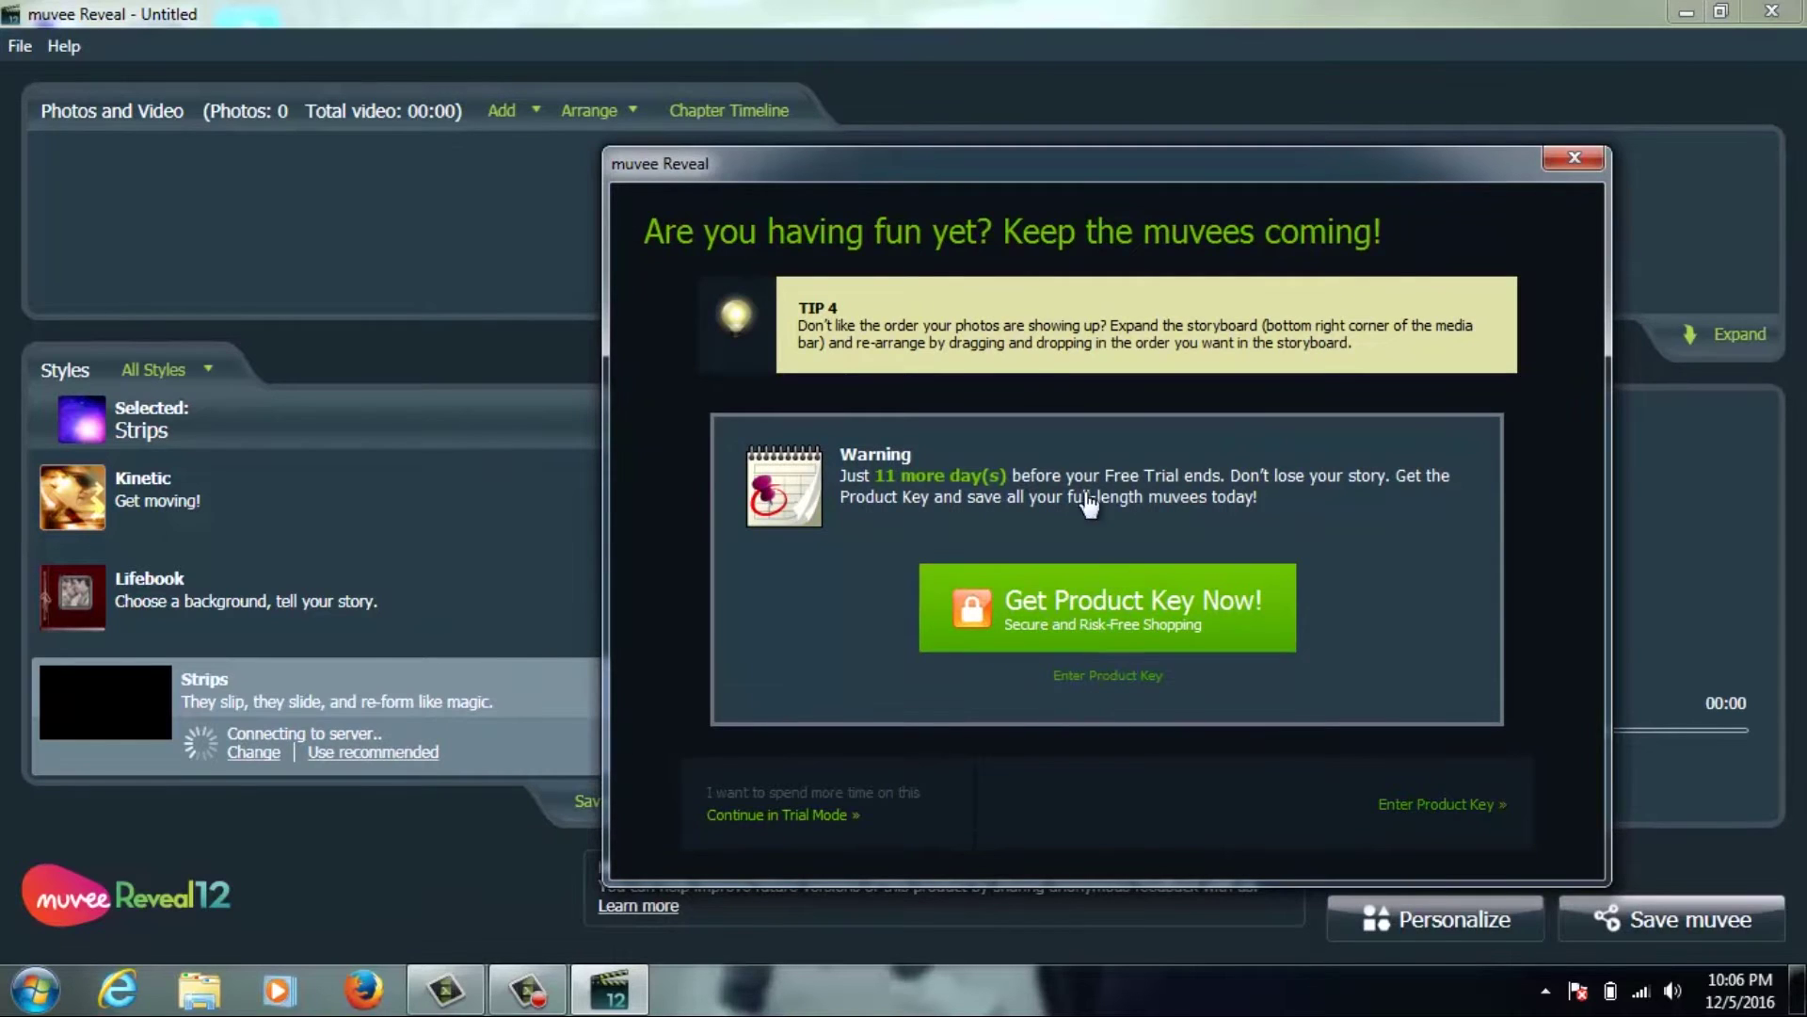
key(Escape)
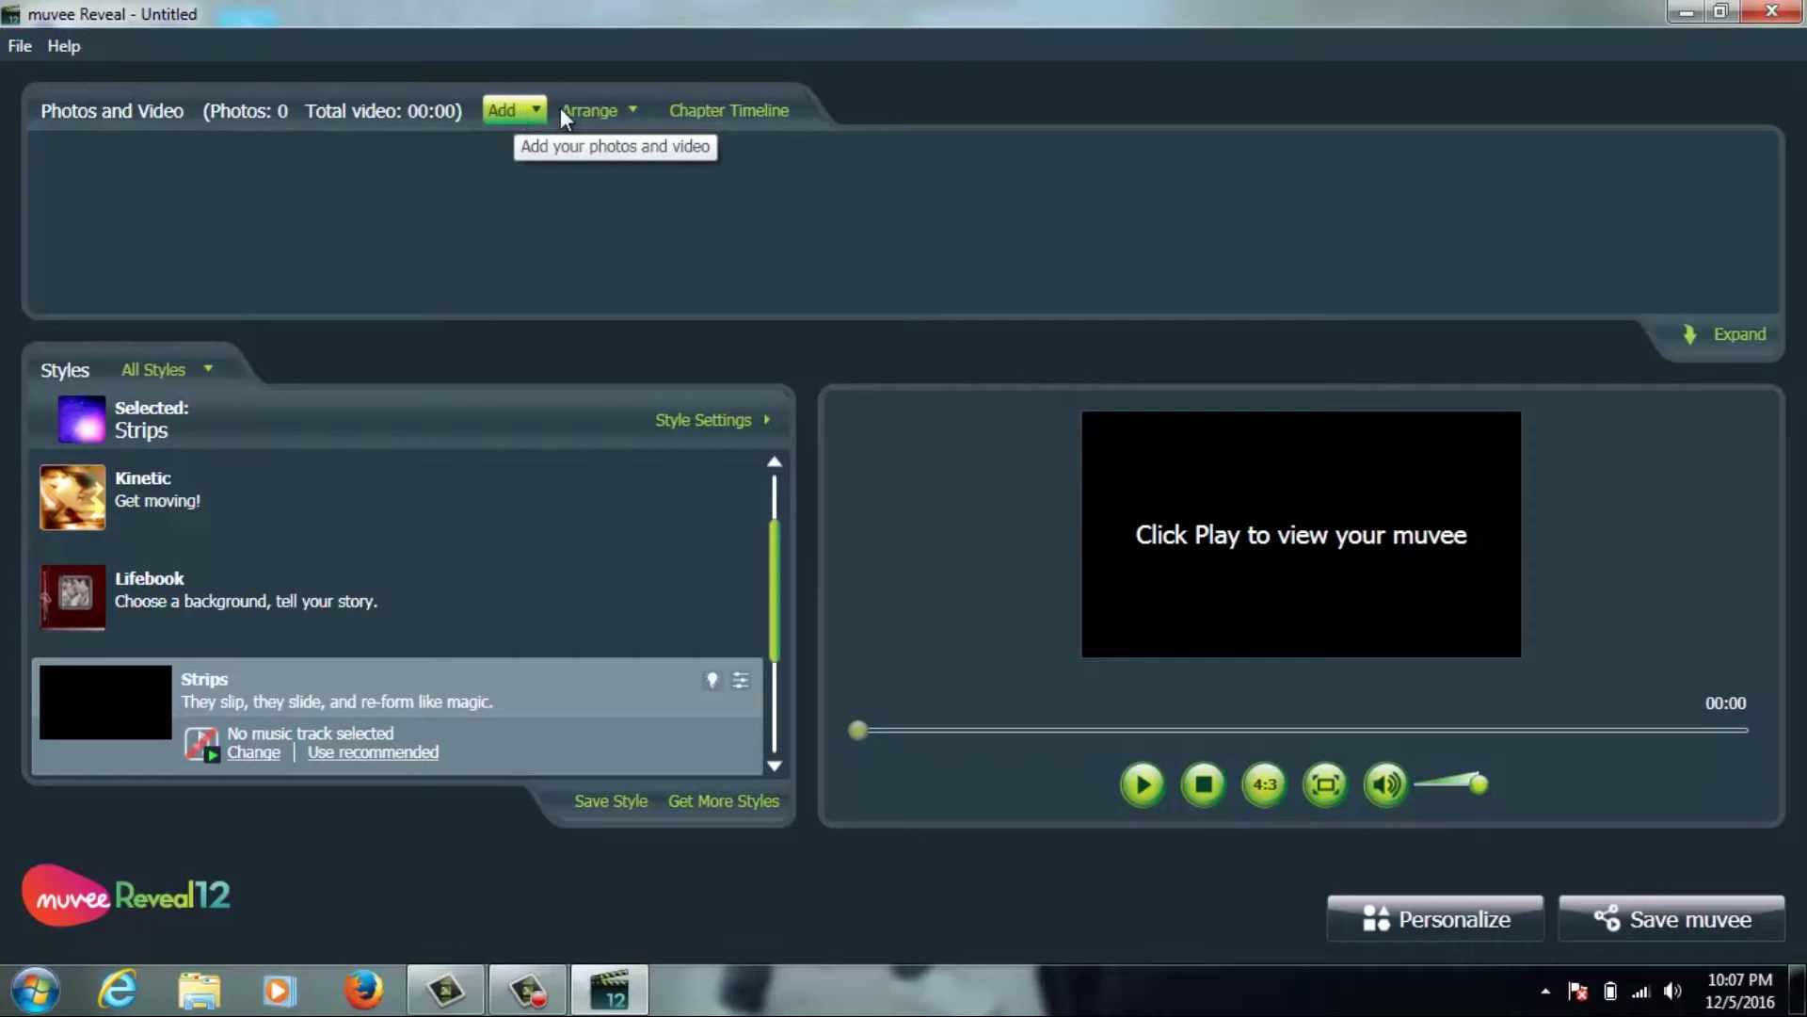
- Add all the photos in the Desktop folder "edited" from the computer to the project
click(535, 113)
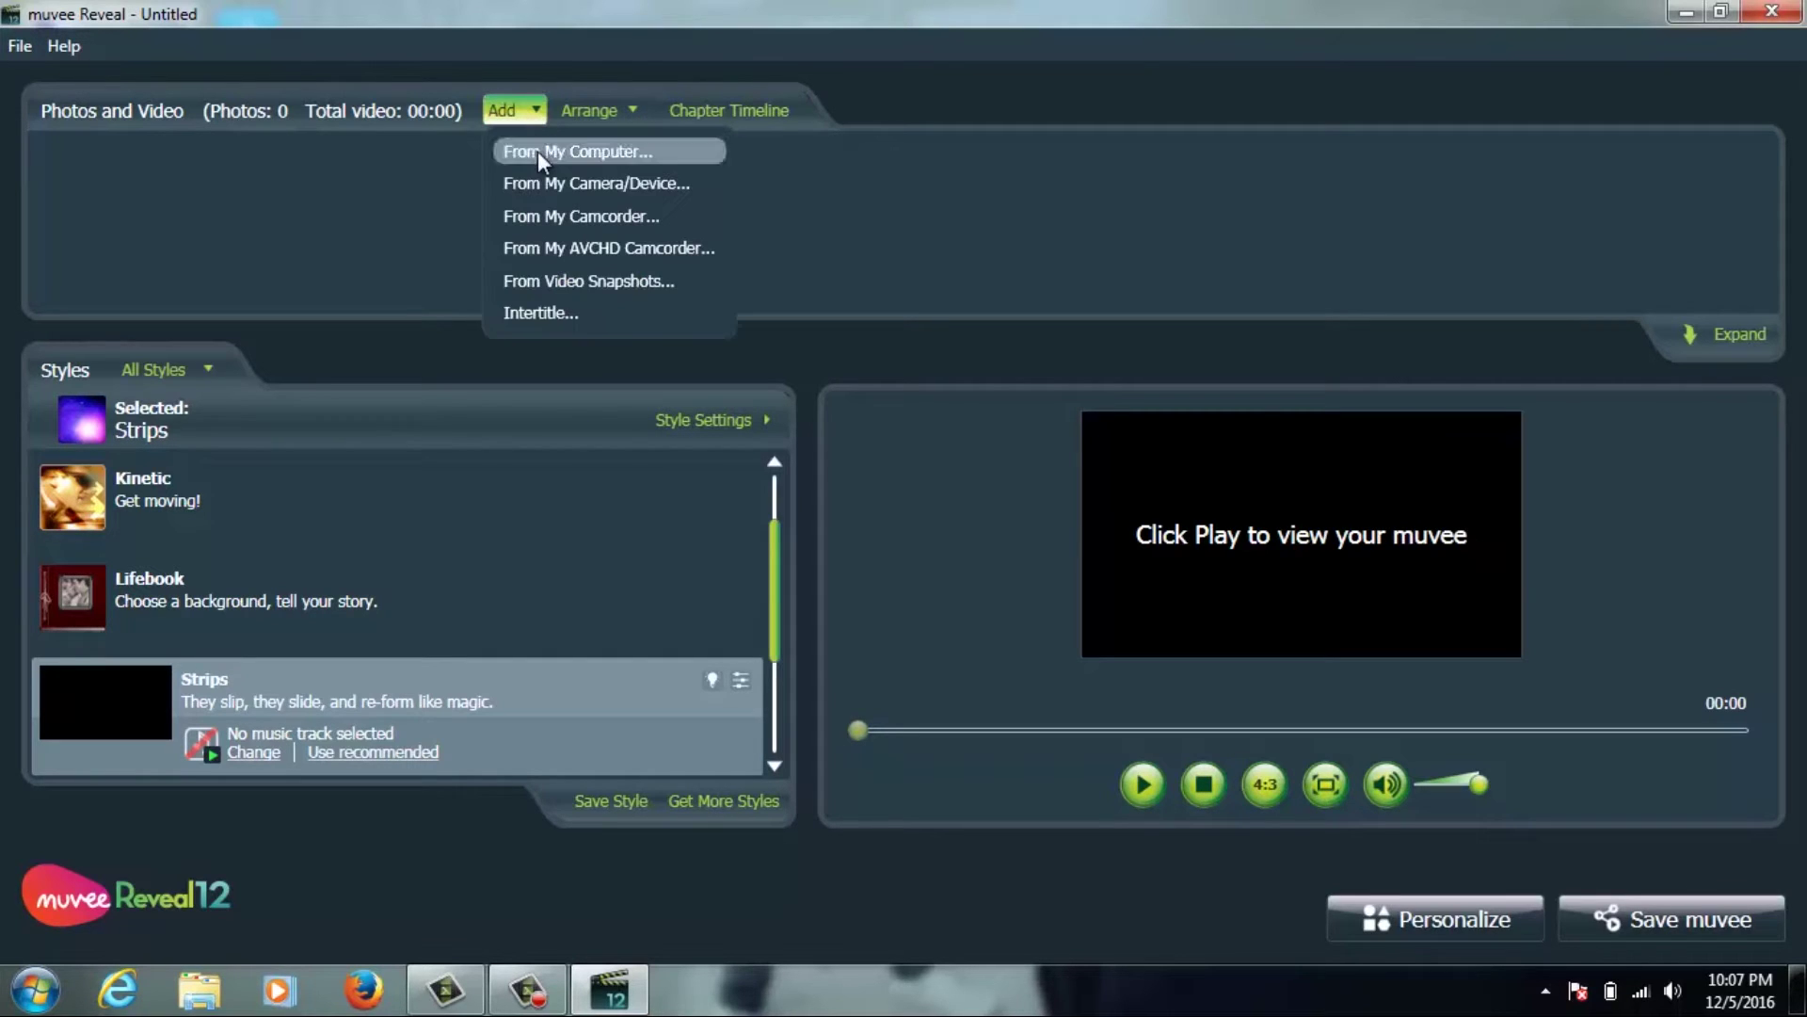
click(538, 152)
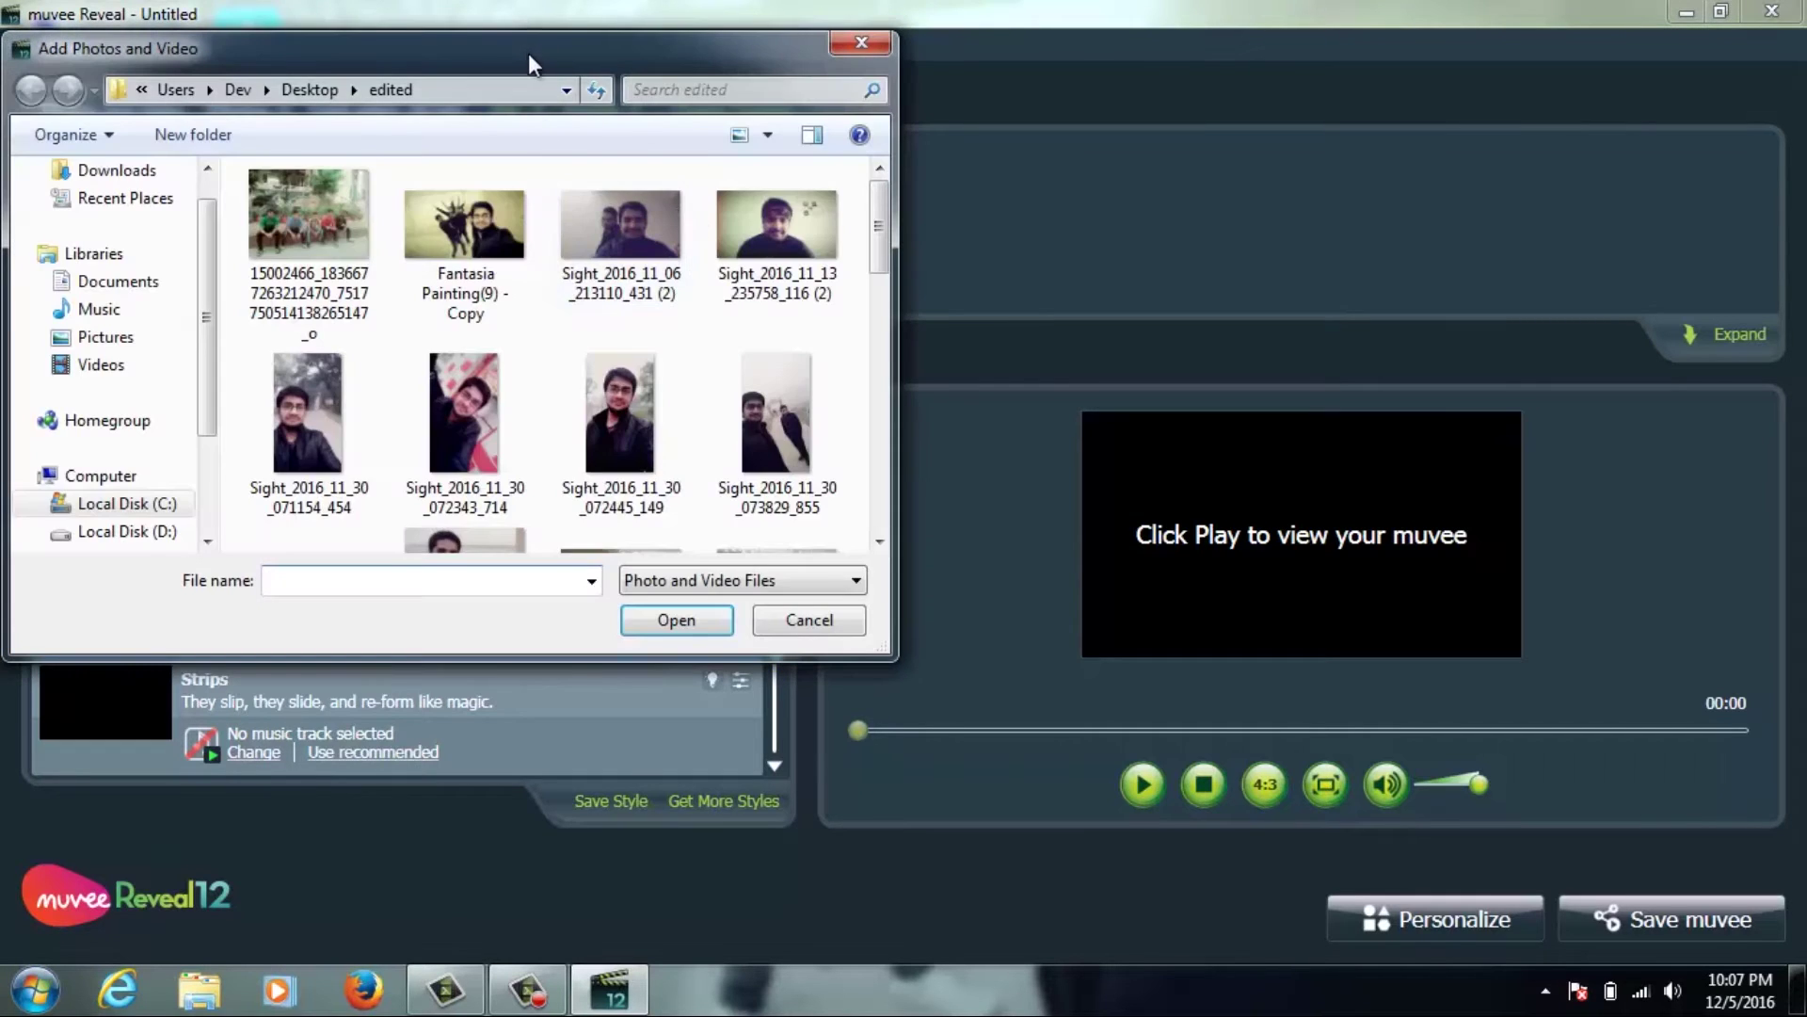
drag(528, 52, 1109, 190)
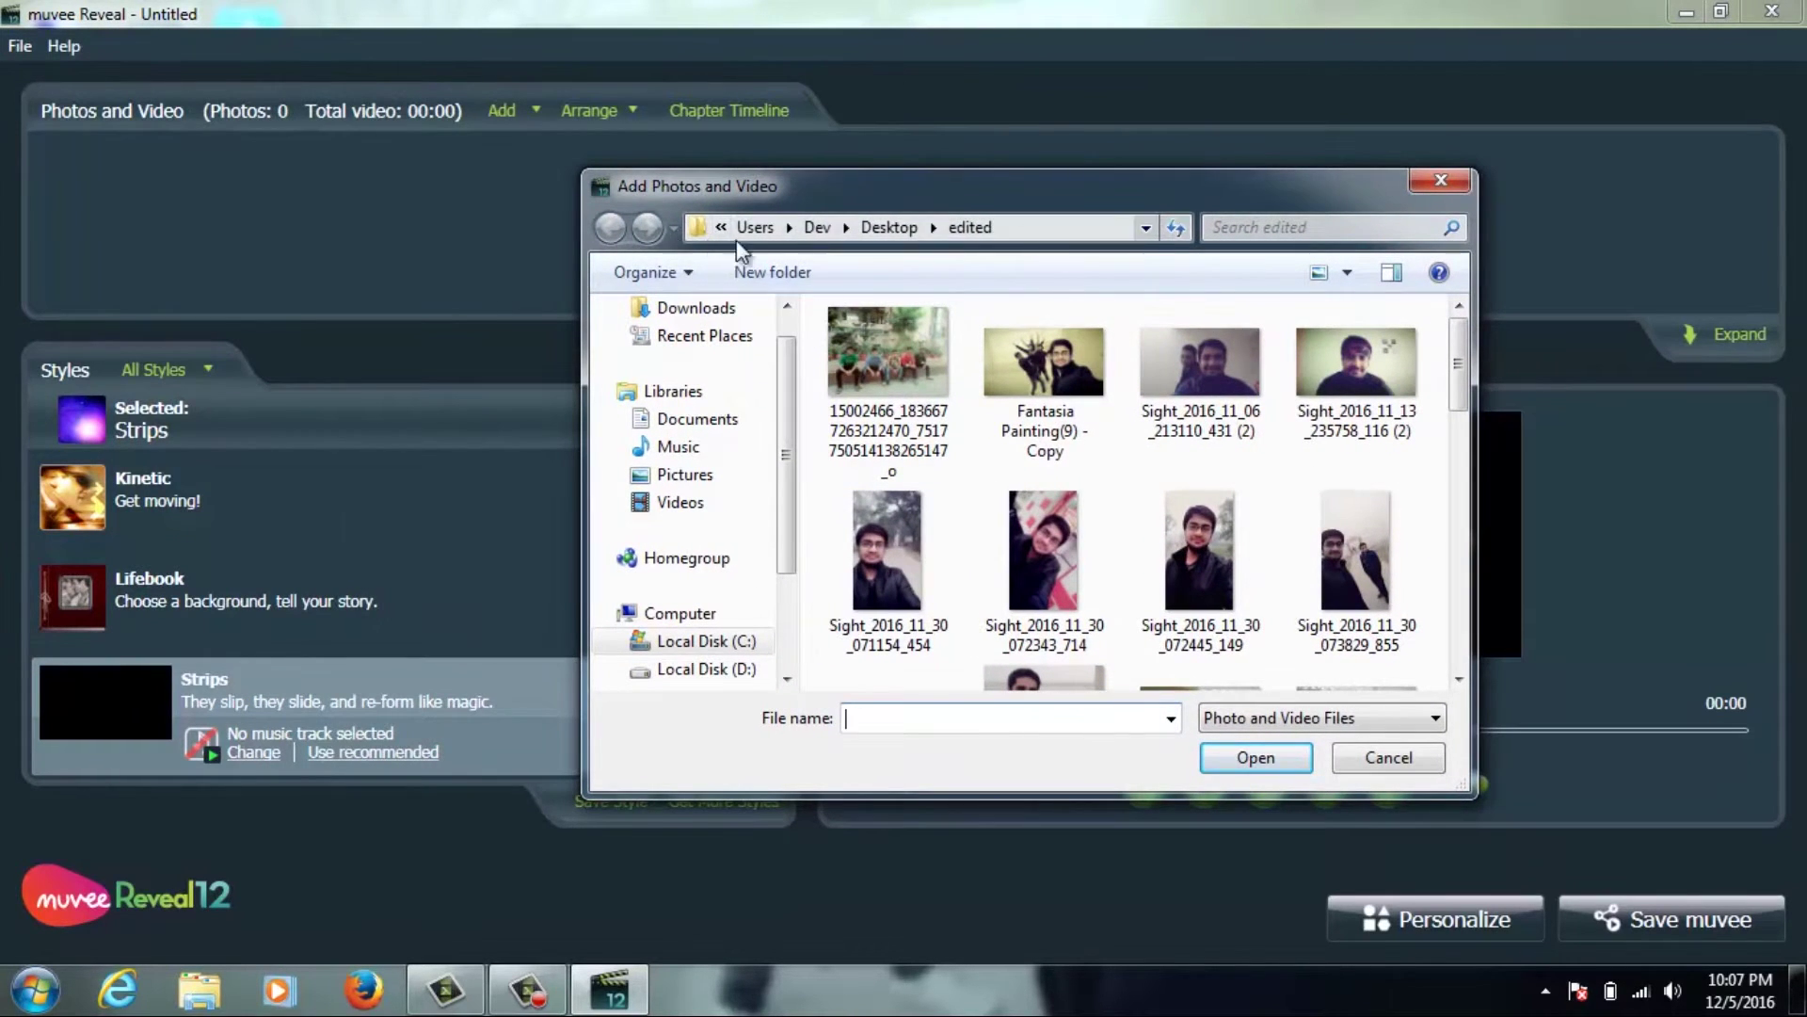
drag(815, 333, 1366, 631)
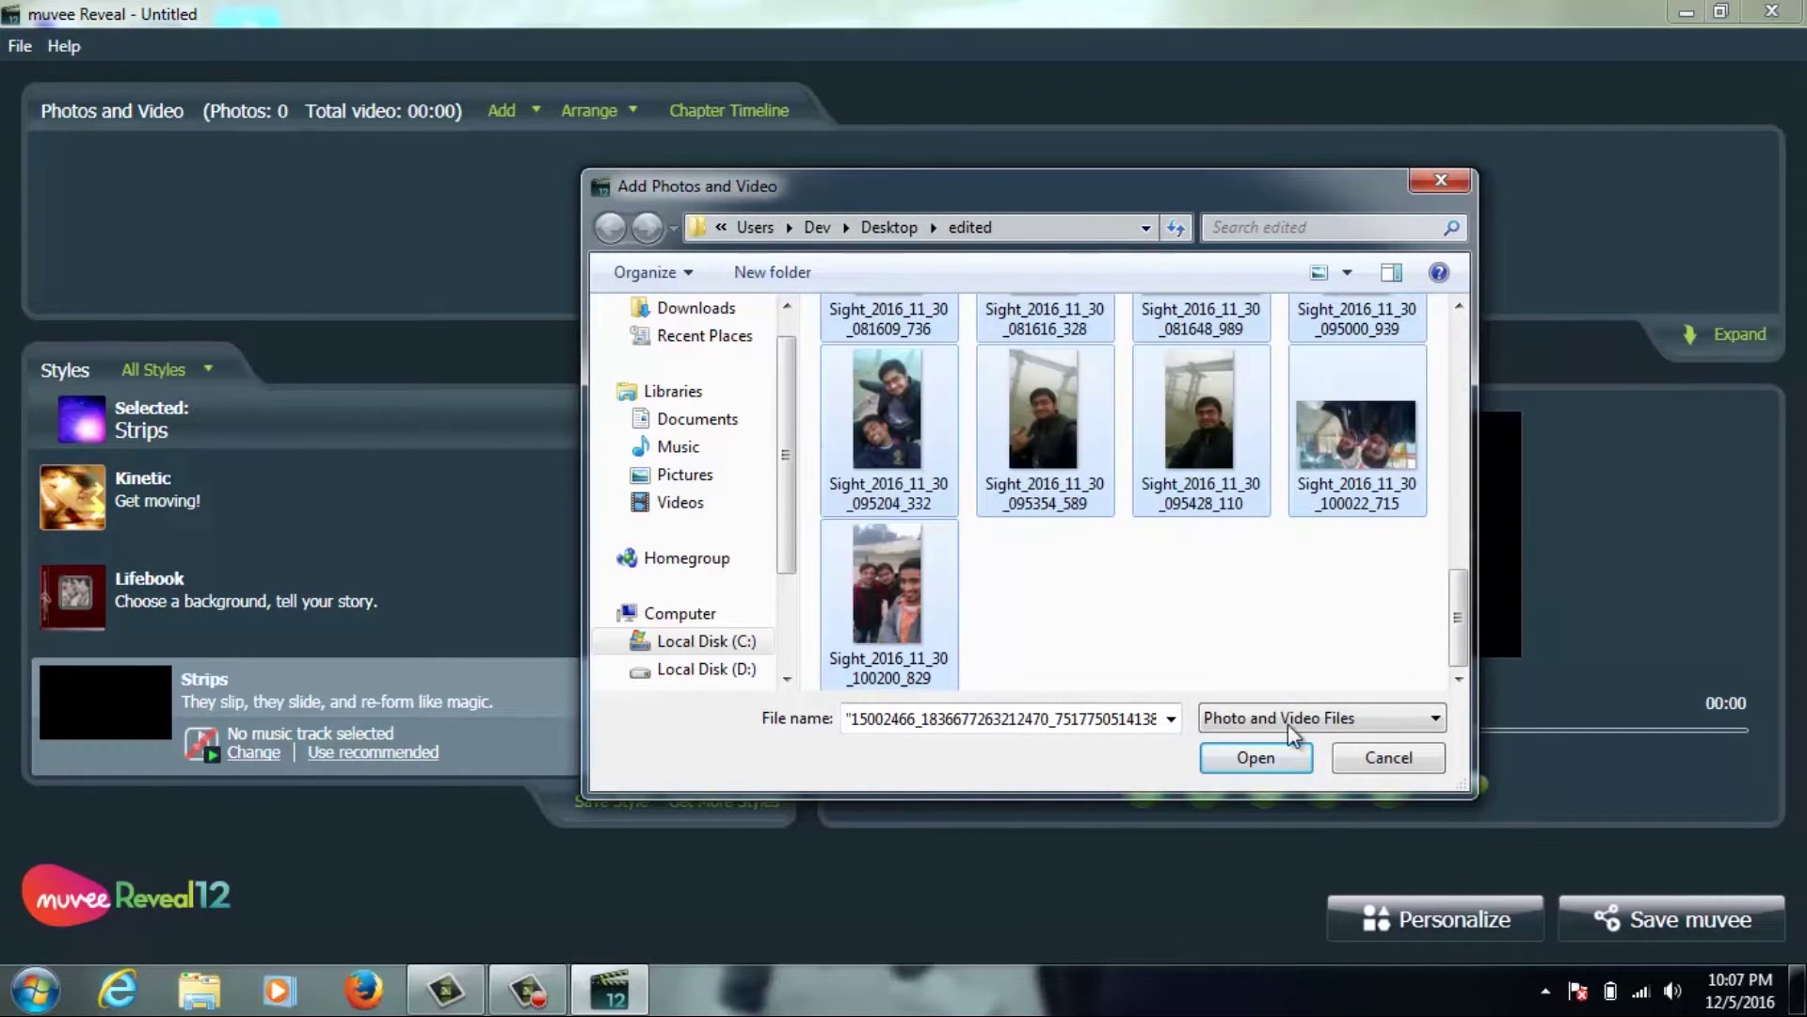
click(1233, 753)
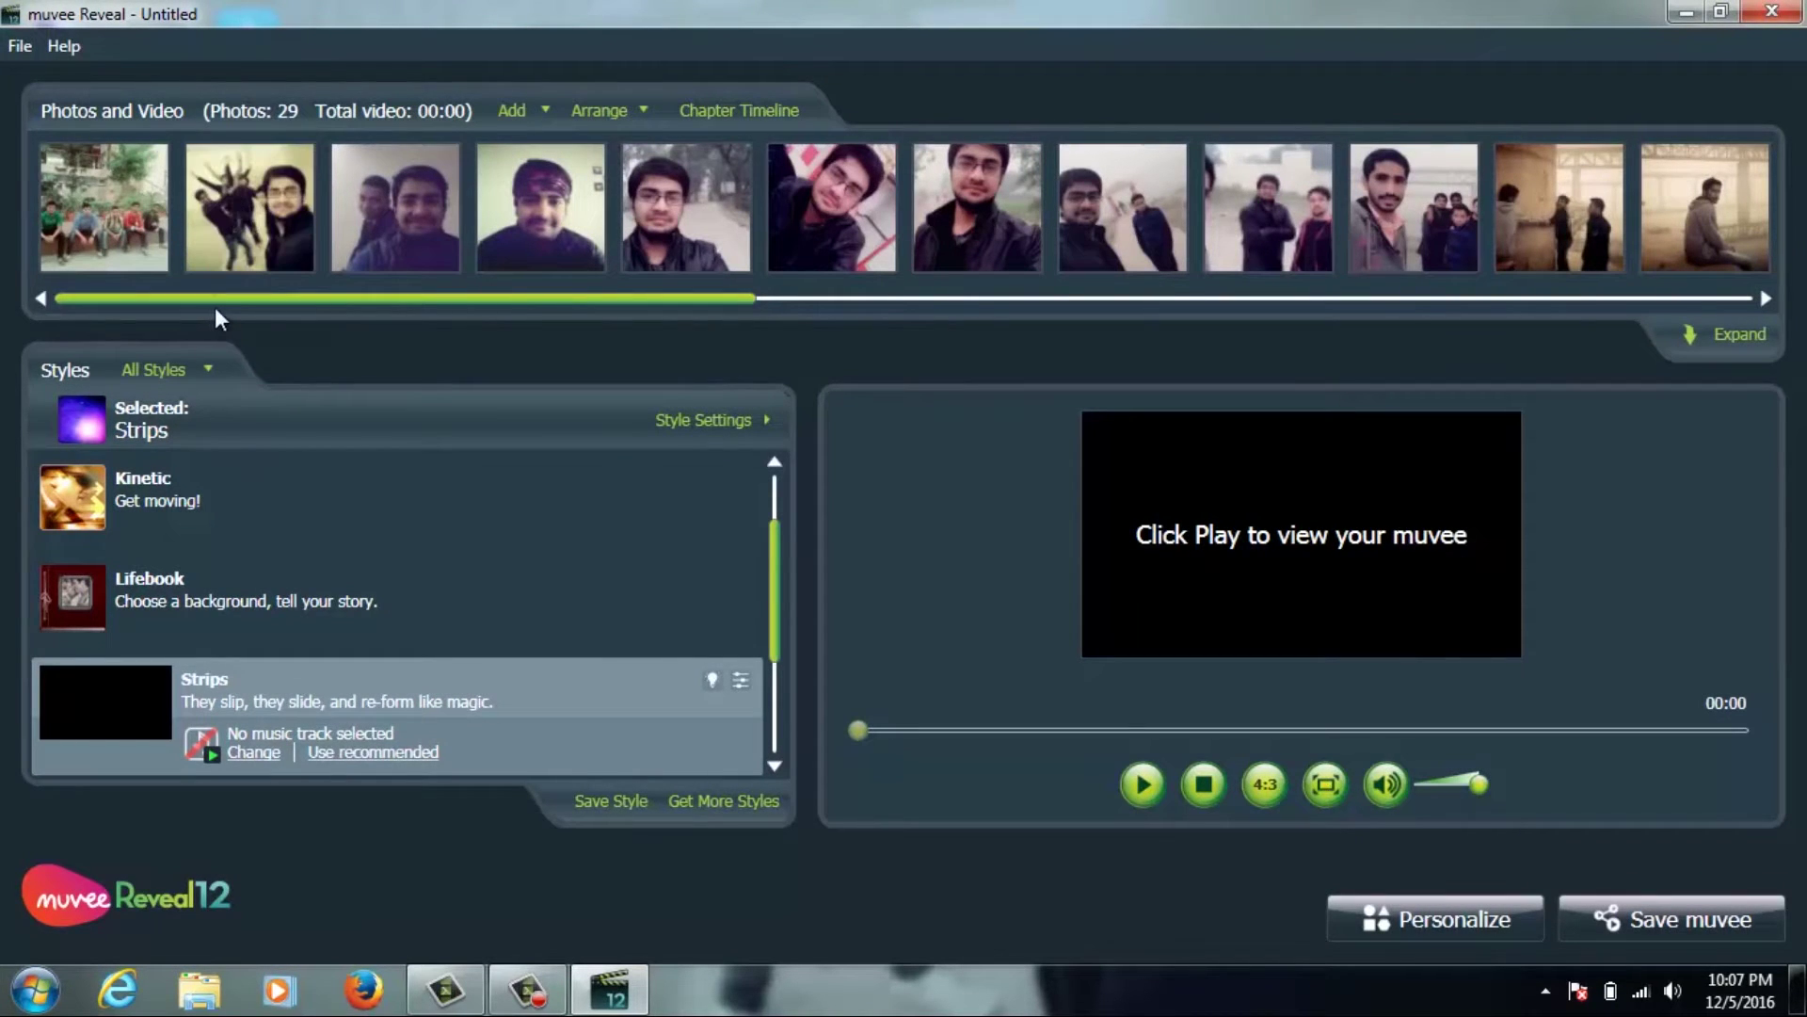
- Move the first photo's magicSpot focus onto the people in the yellow and red shirts and apply it
drag(337, 308, 242, 291)
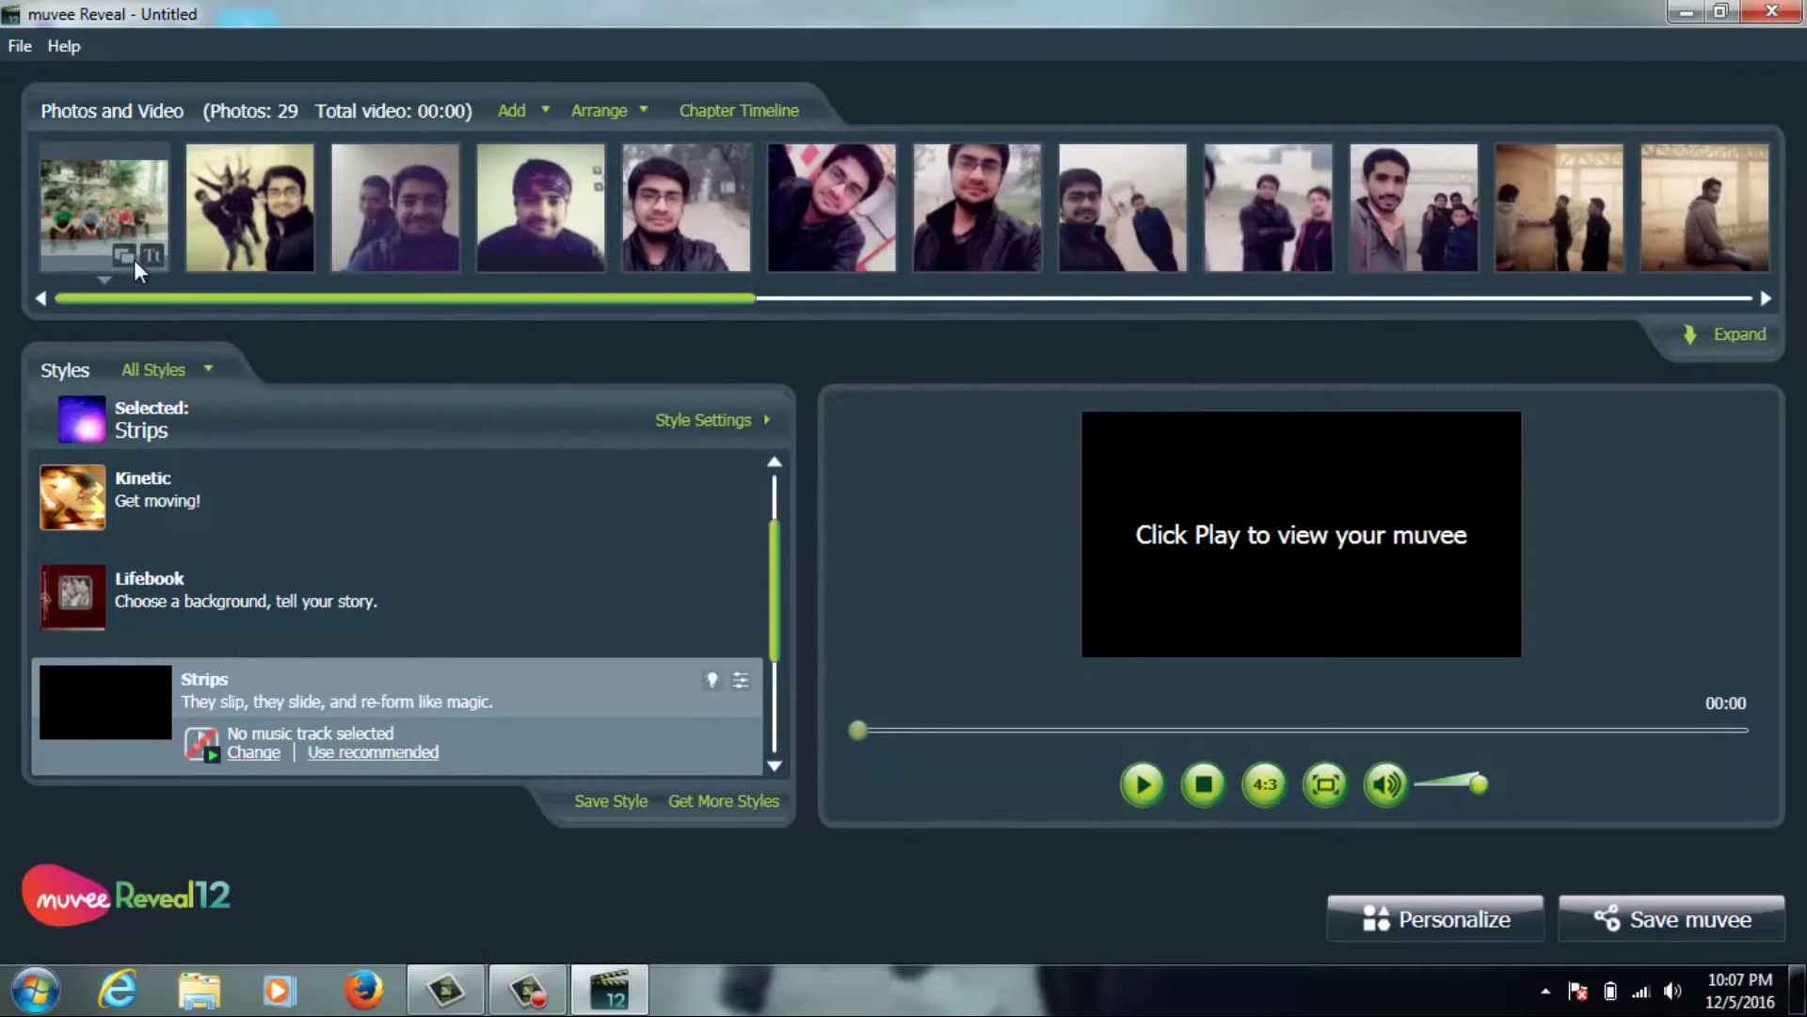
click(123, 255)
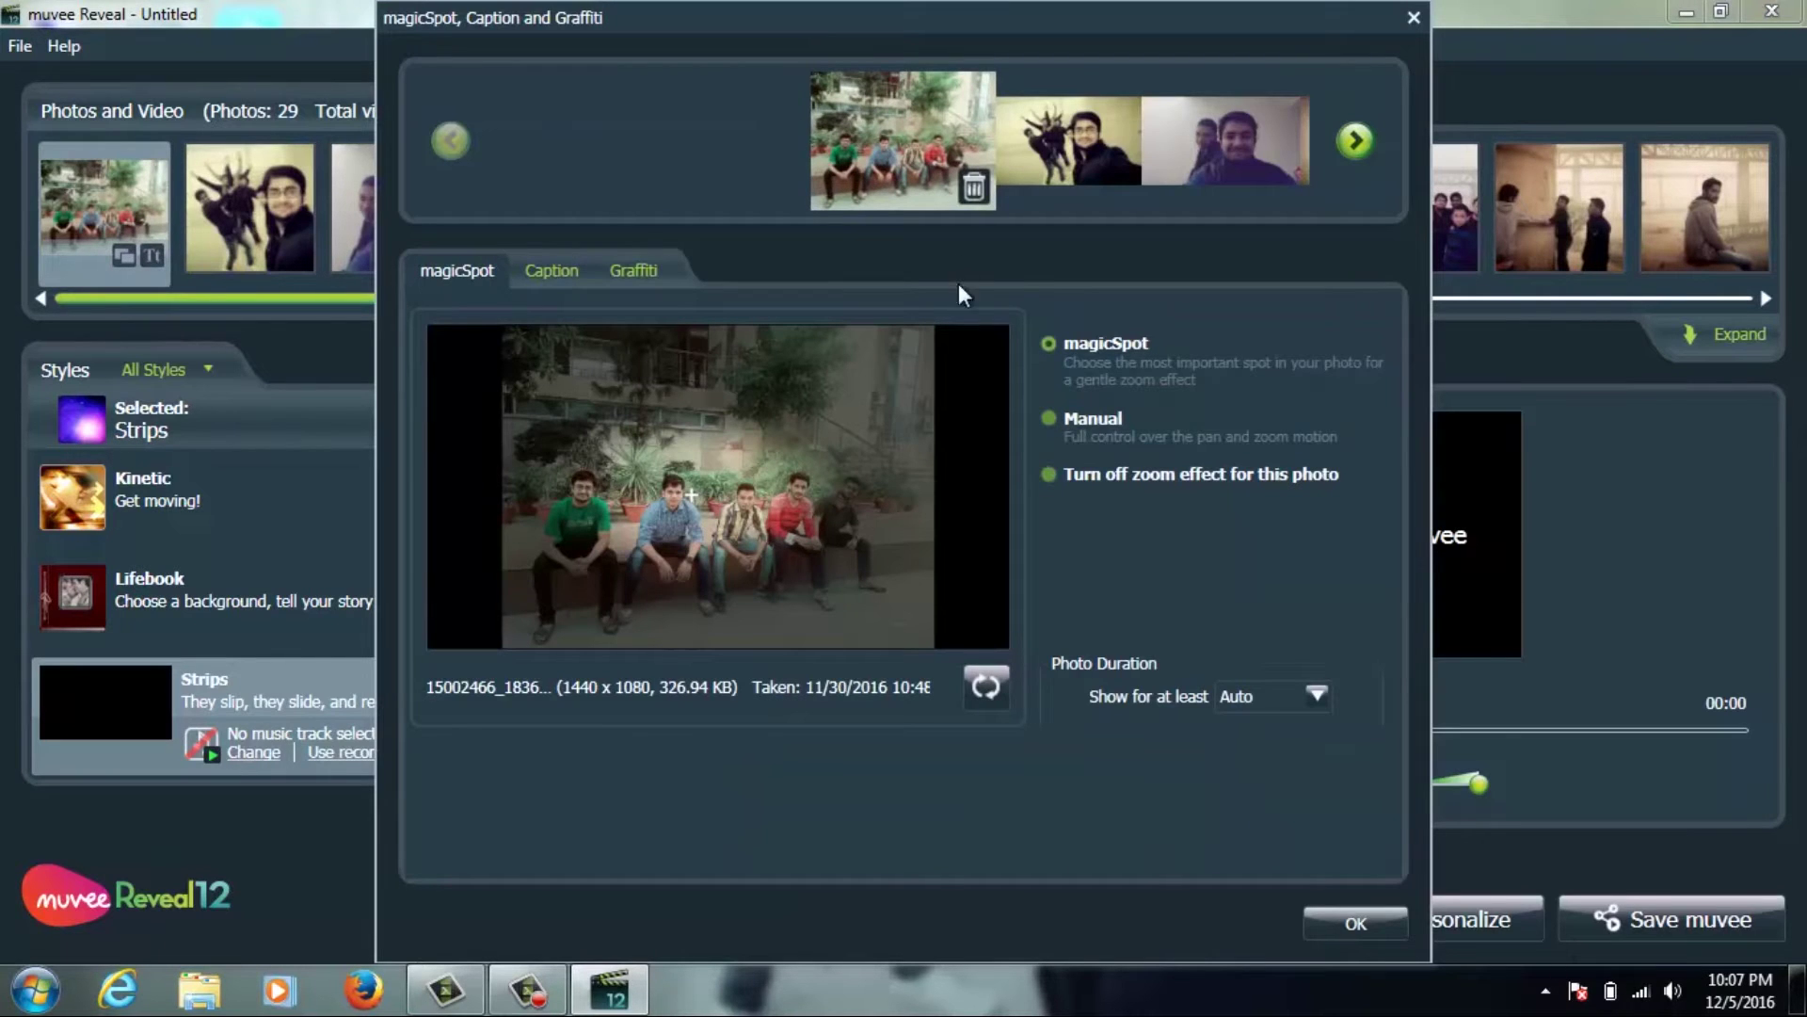
click(542, 263)
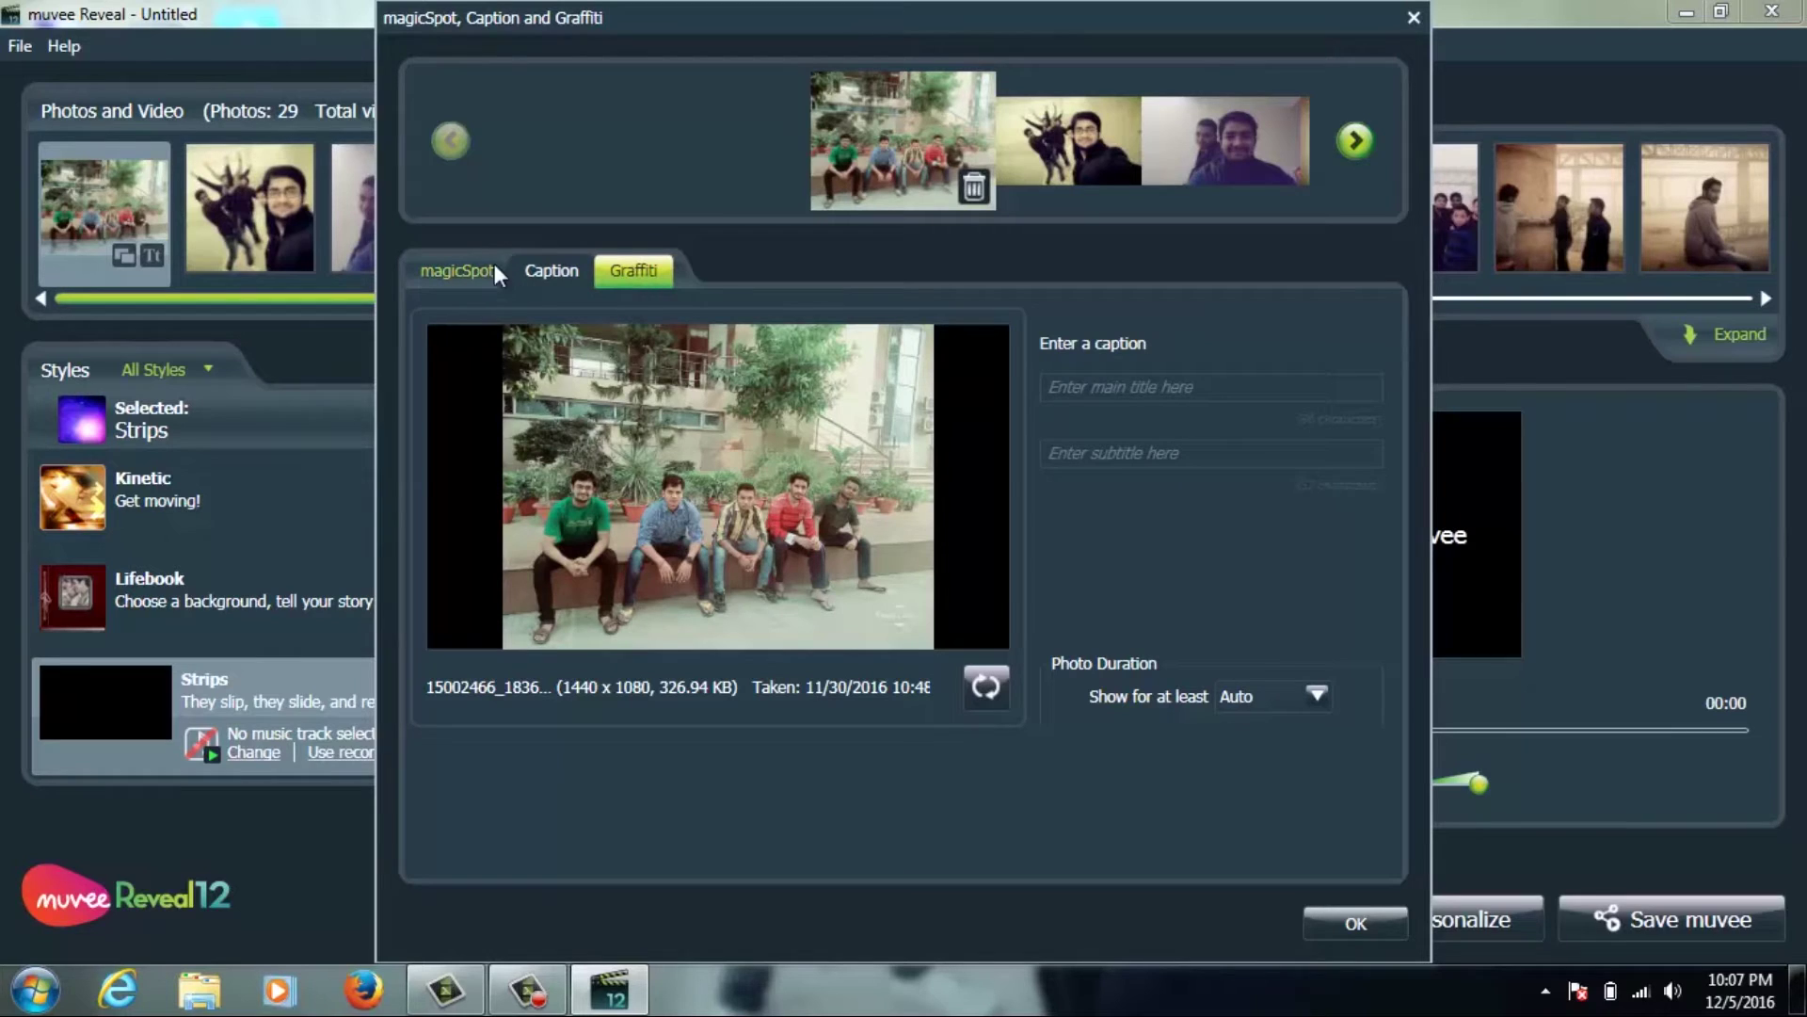
click(456, 268)
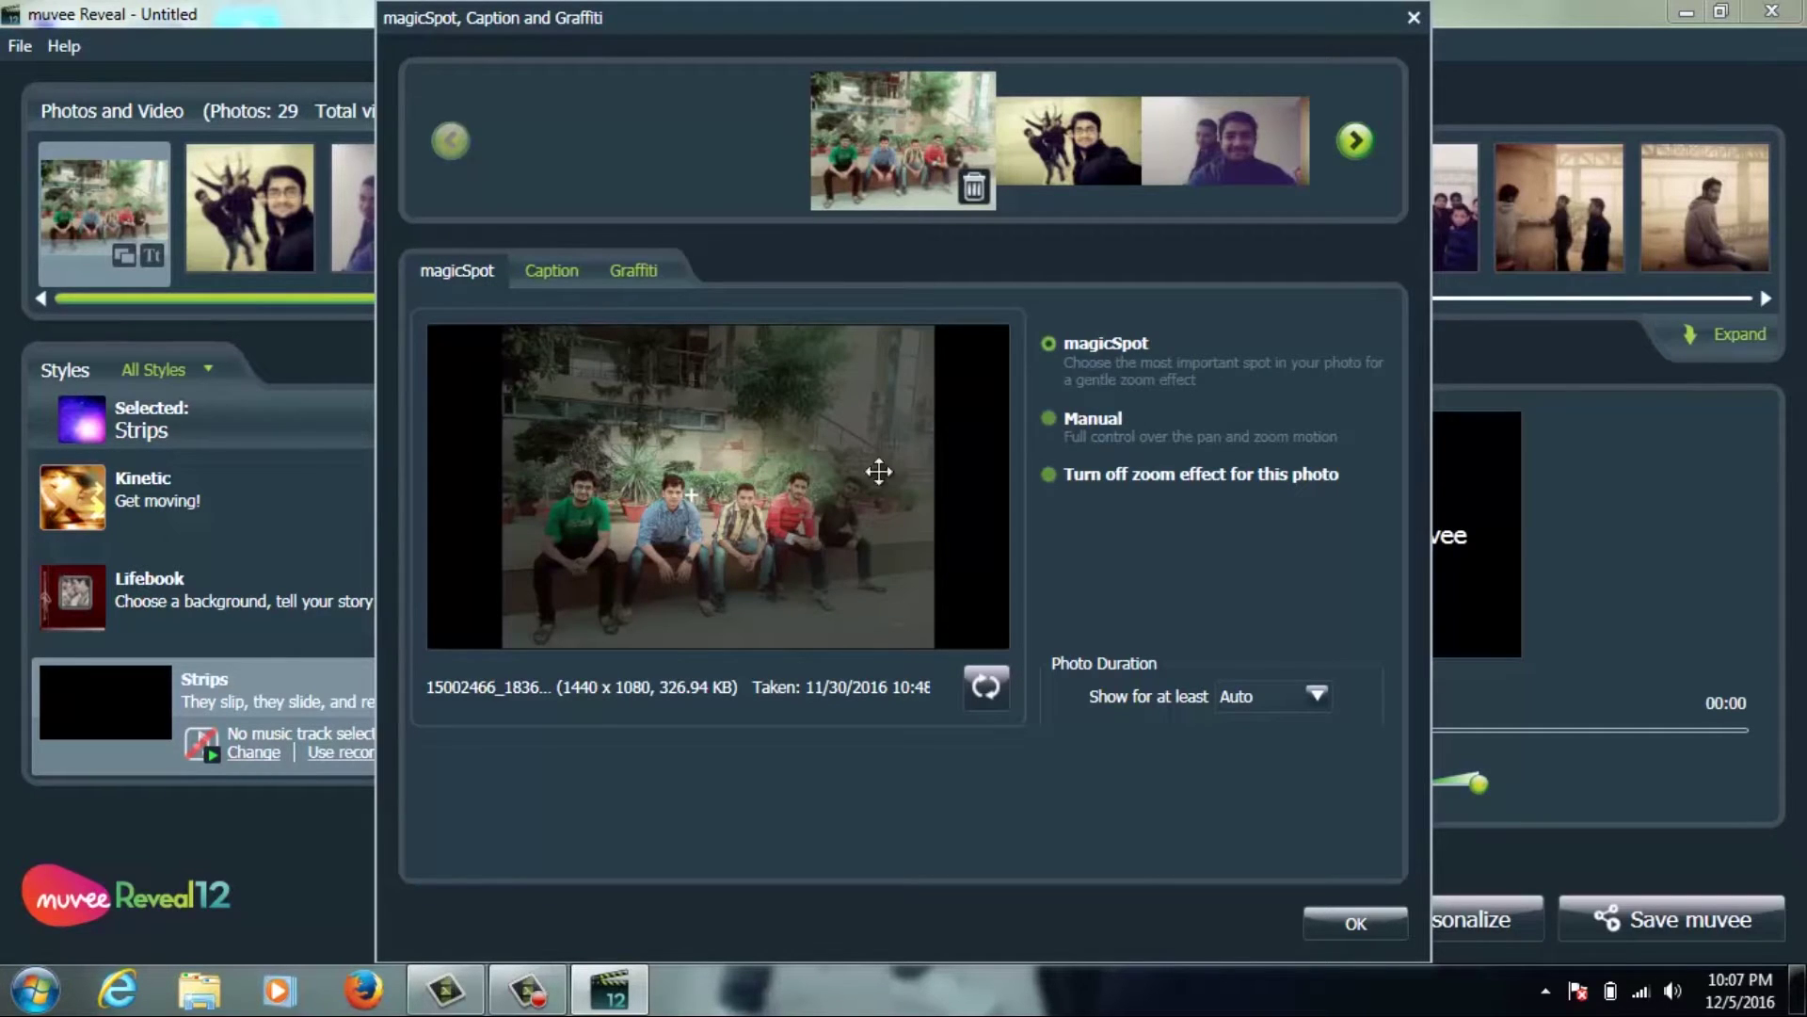
mouse_move(720, 497)
mouse_down()
mouse_move(796, 447)
mouse_move(807, 506)
mouse_up()
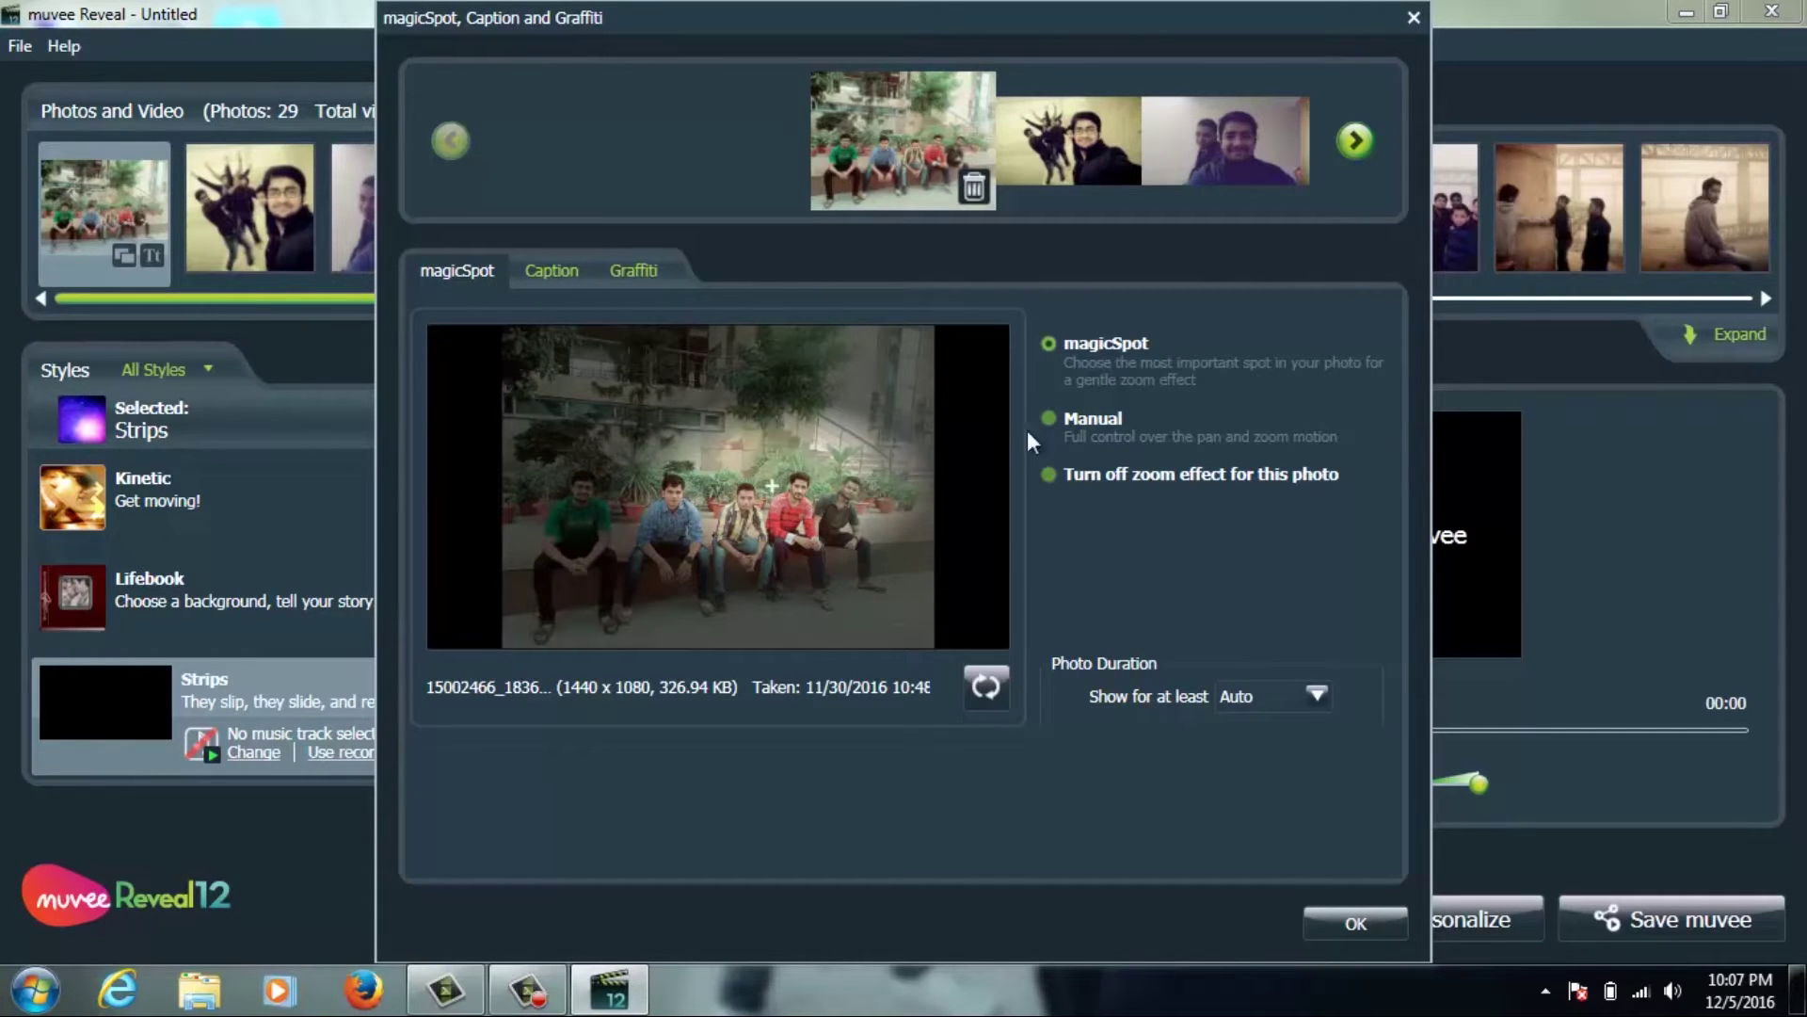
click(1360, 922)
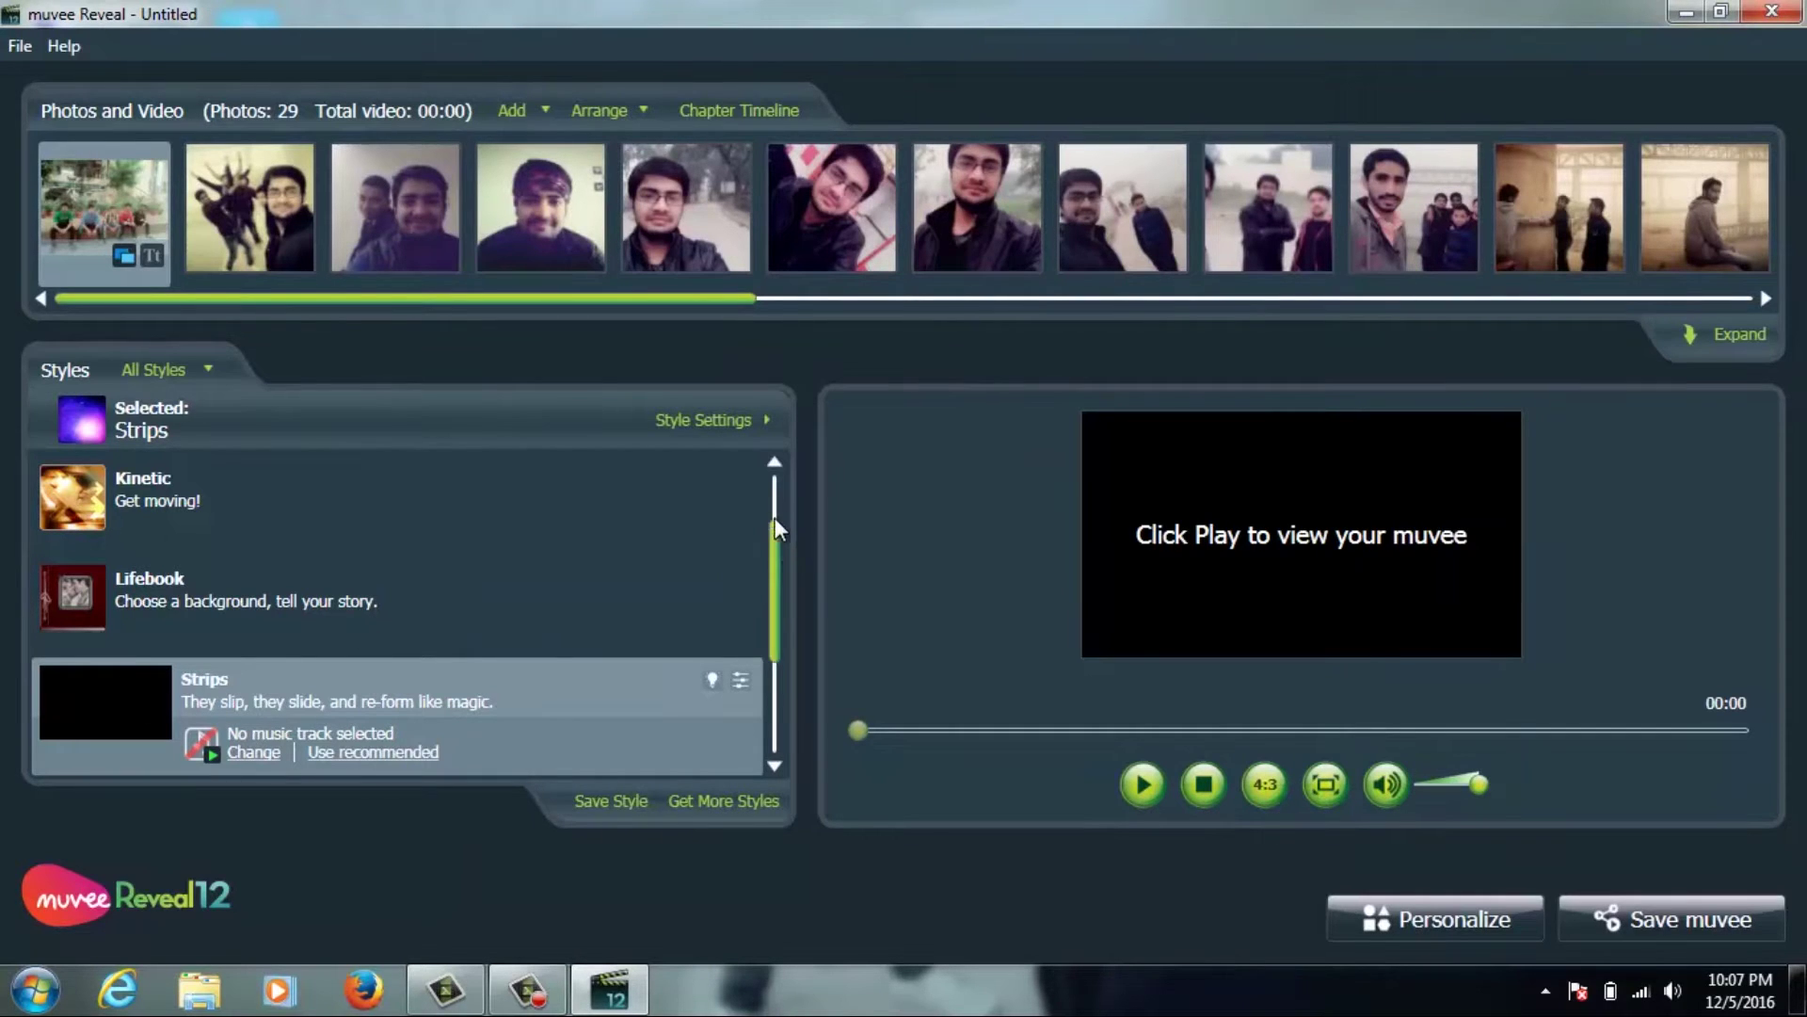
- Try the Cube Twist style with its recommended music
scroll(777, 518, up, 1)
mouse_move(777, 555)
mouse_down()
mouse_move(791, 678)
mouse_move(766, 482)
mouse_move(758, 669)
mouse_move(753, 539)
mouse_up()
click(753, 539)
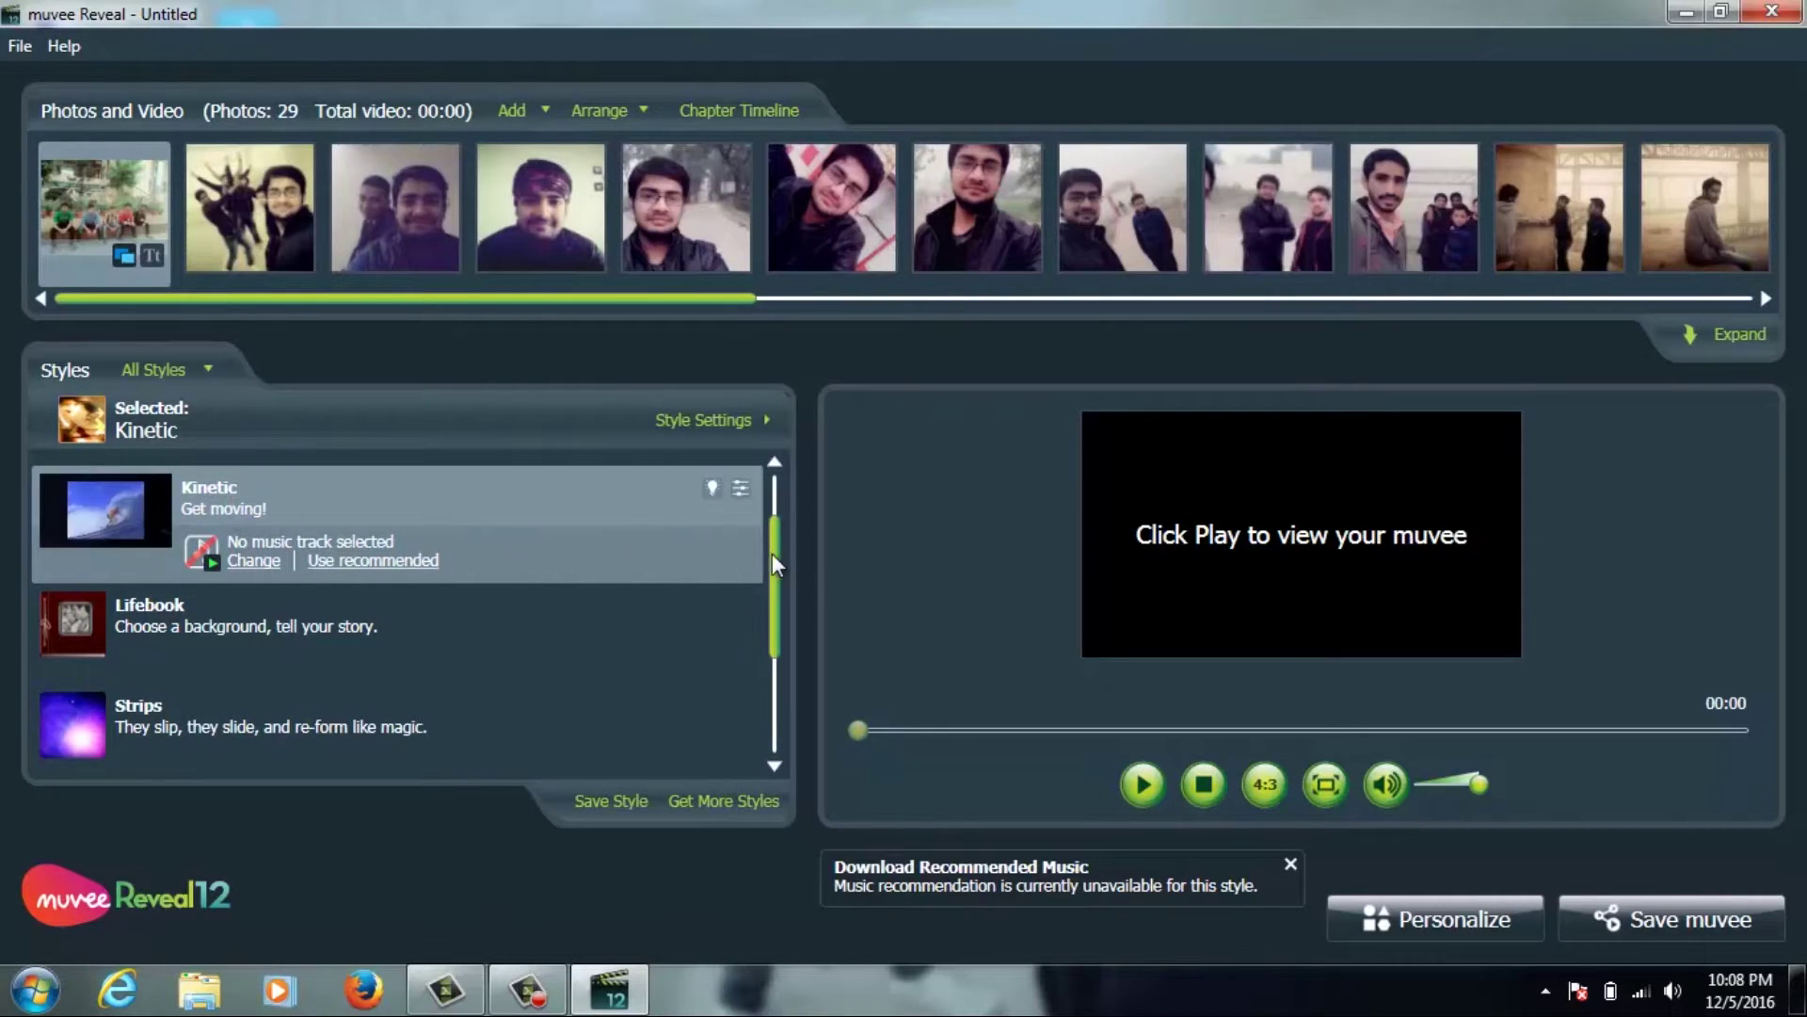
scroll(314, 491, up, 1)
click(139, 490)
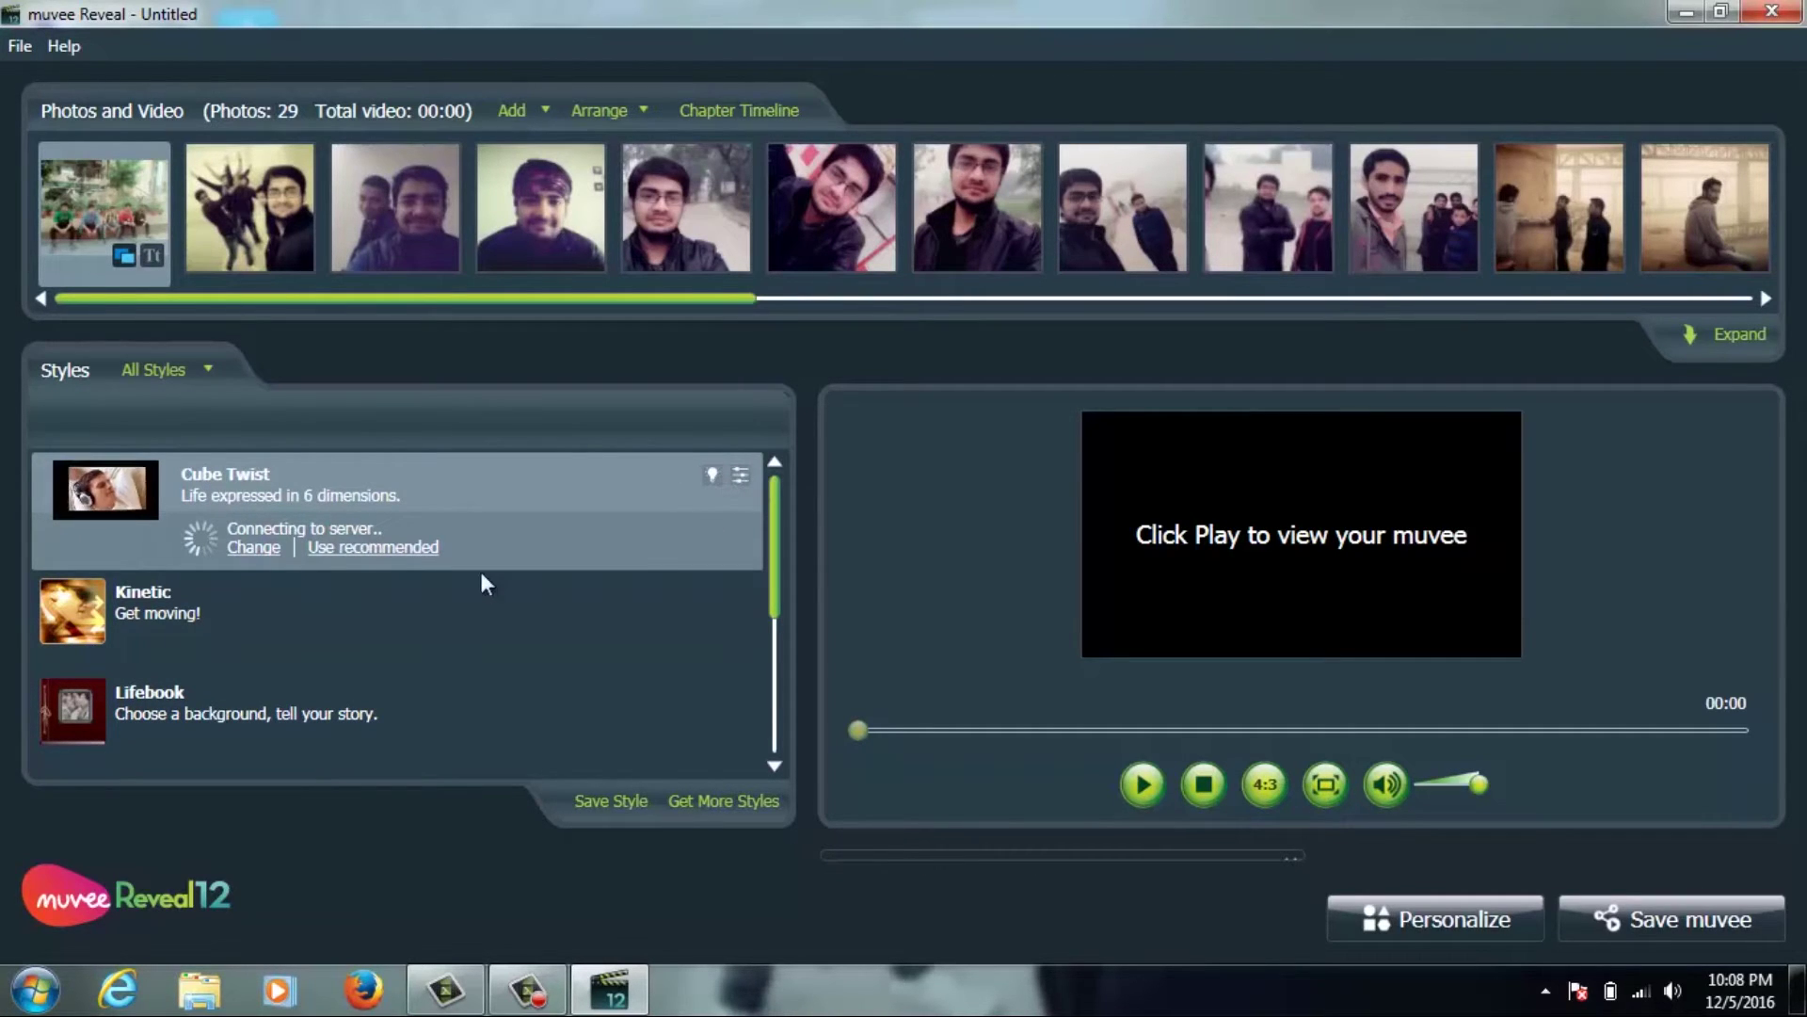
click(400, 547)
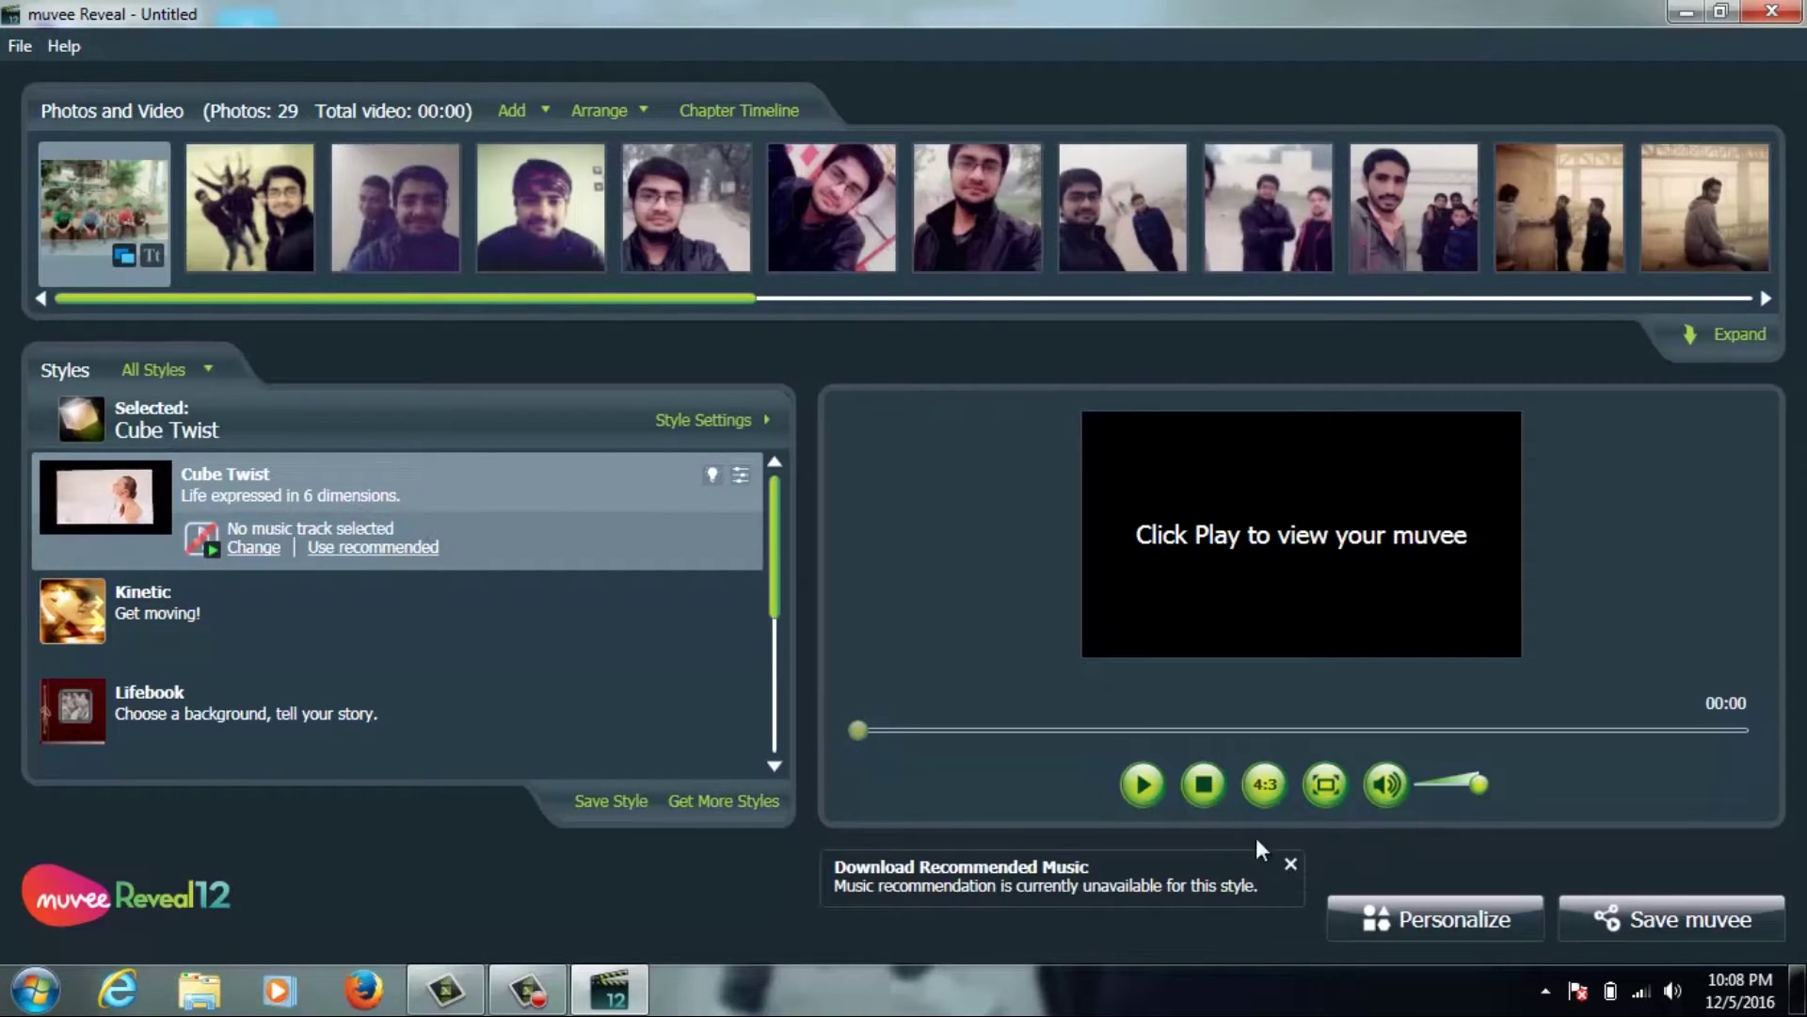
- Select the Kinetic style and browse the Force-2-2016 songs folder for its music, leaving without adding a track
click(167, 610)
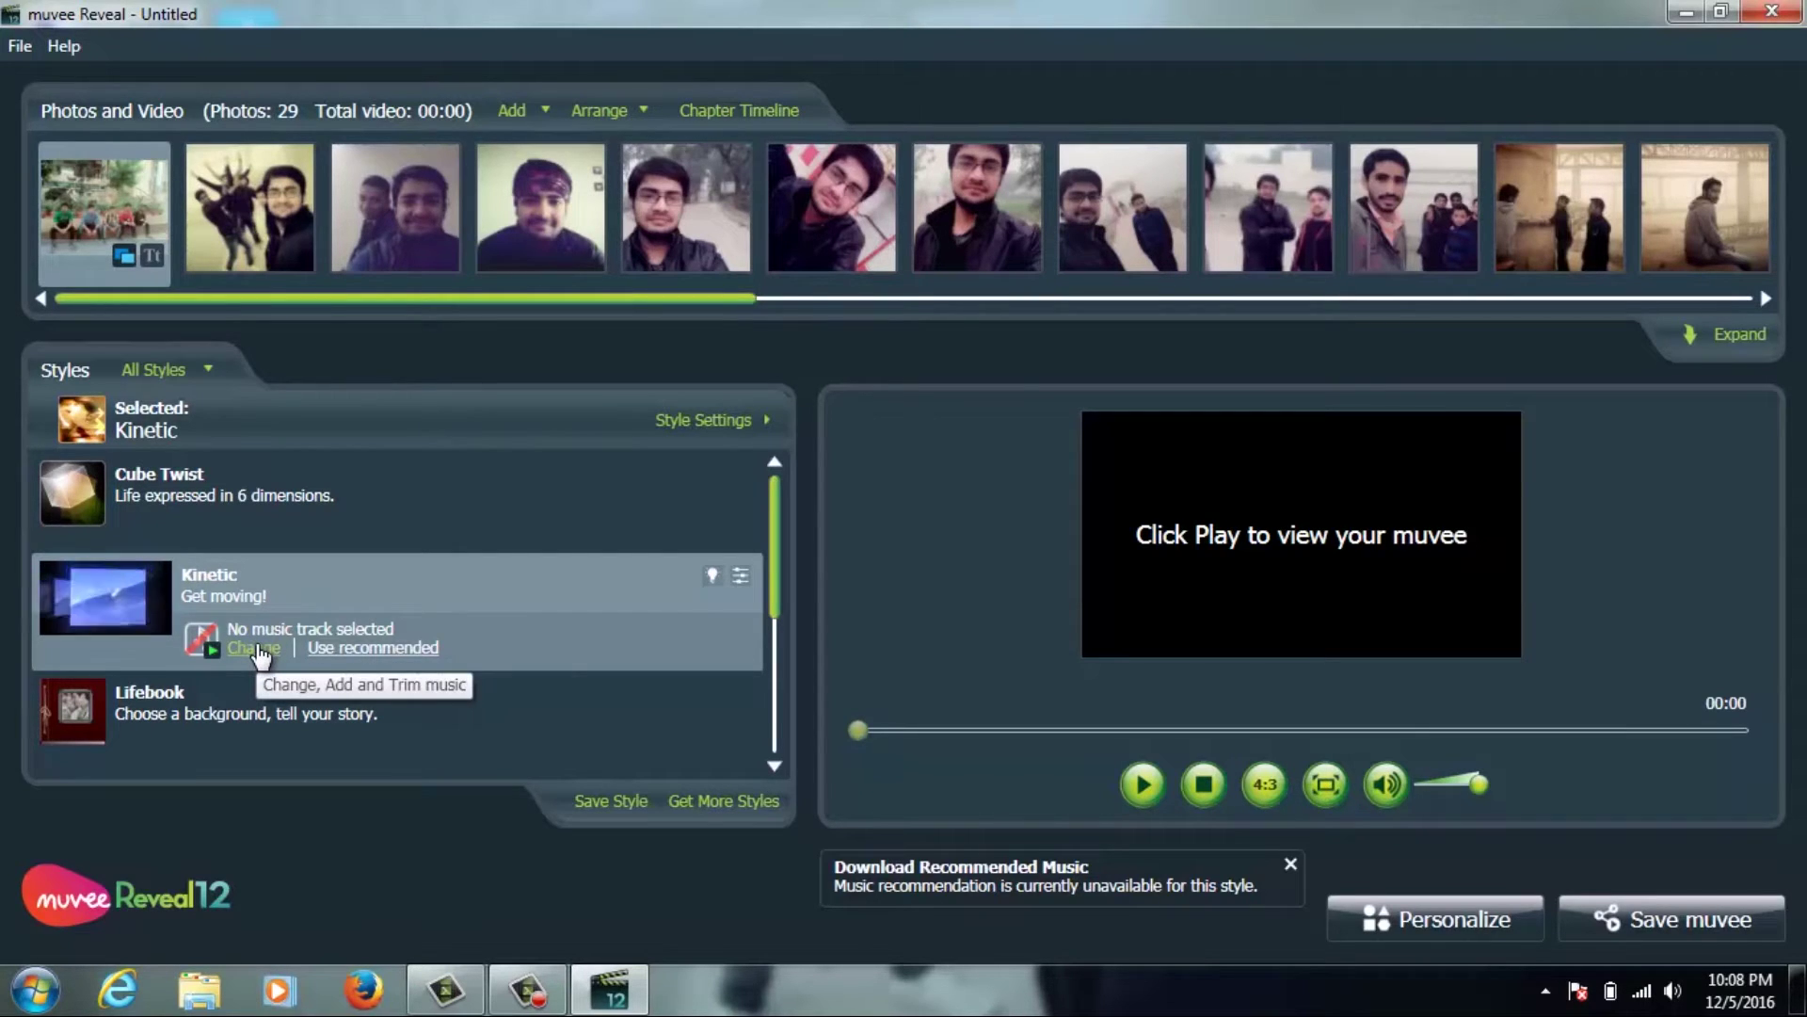
click(259, 651)
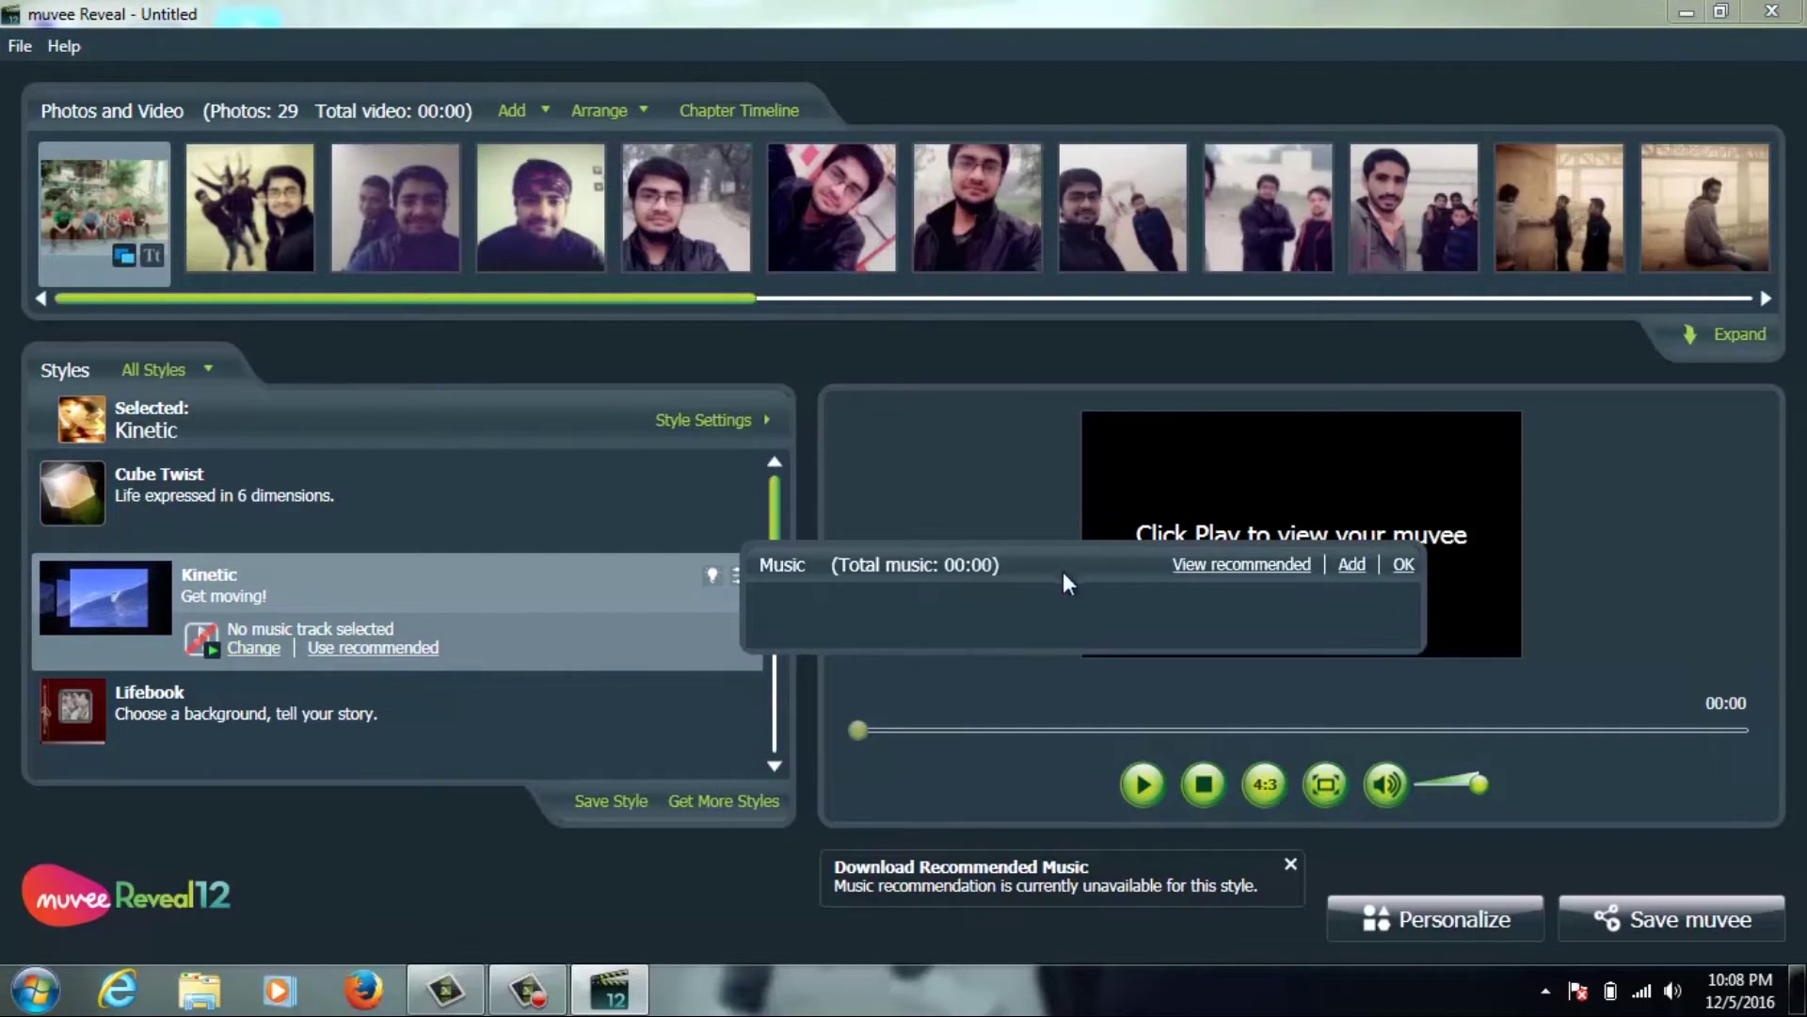
click(1351, 564)
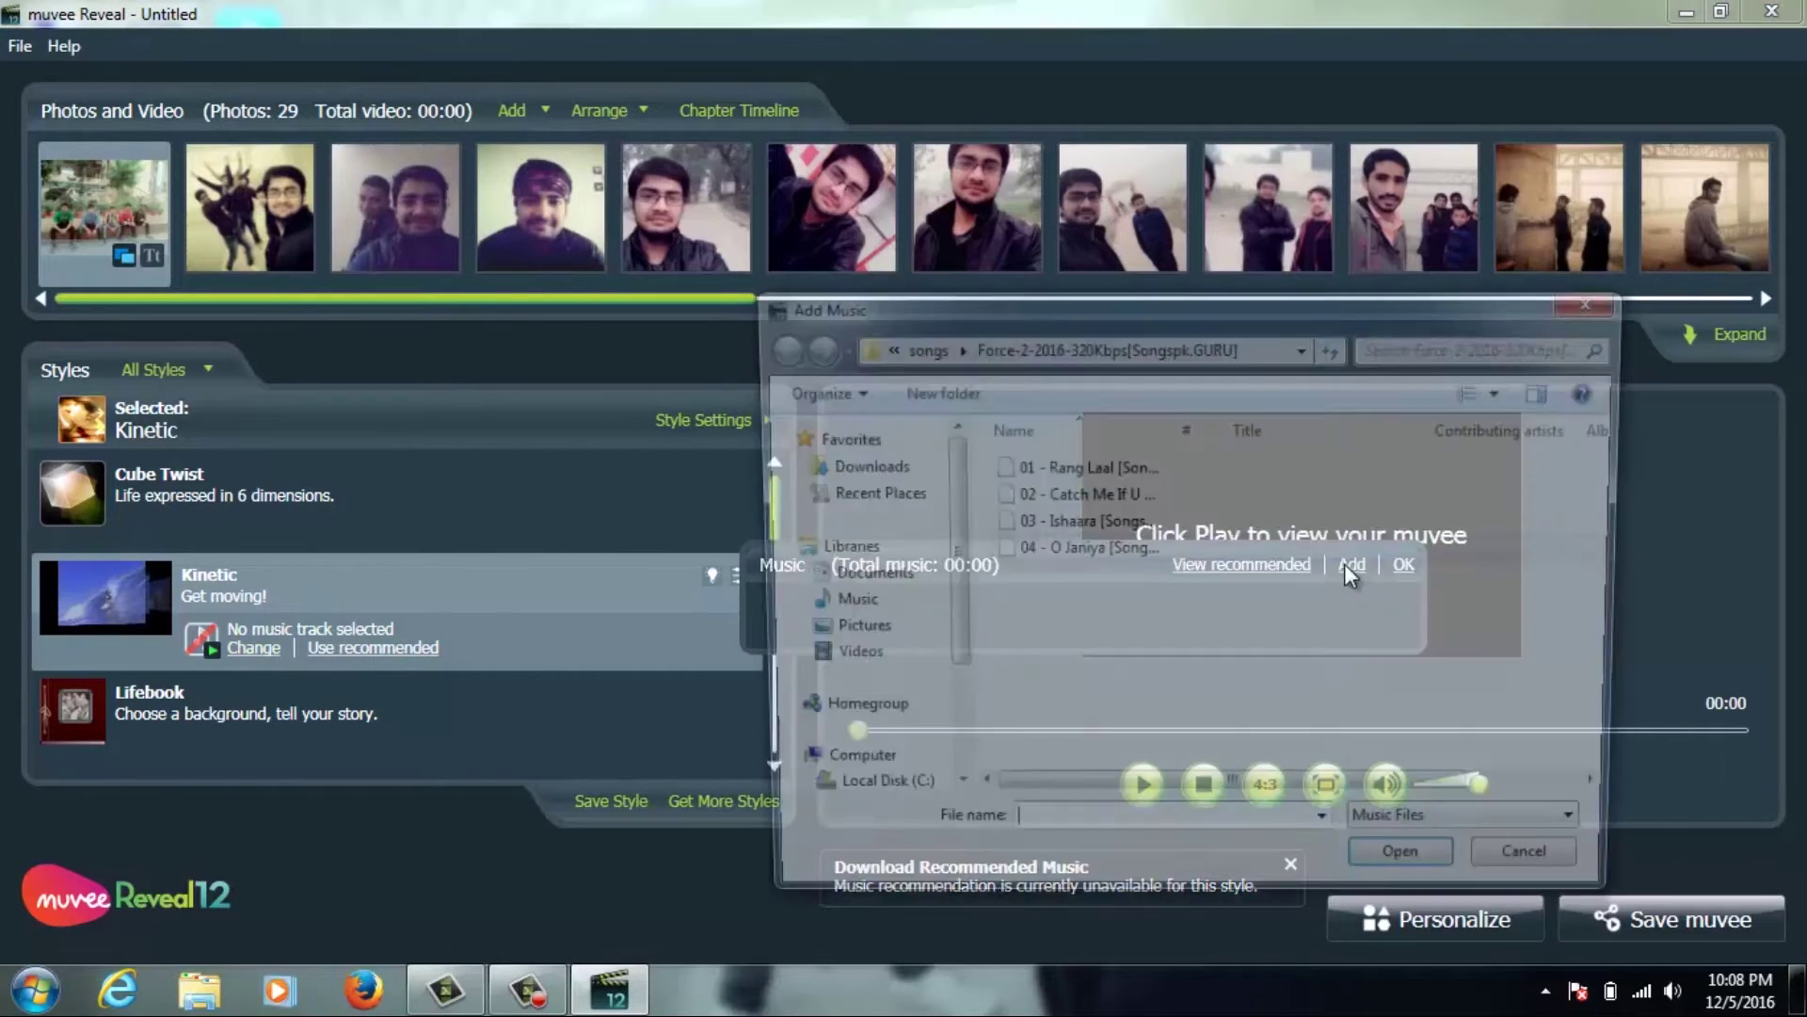
click(1037, 470)
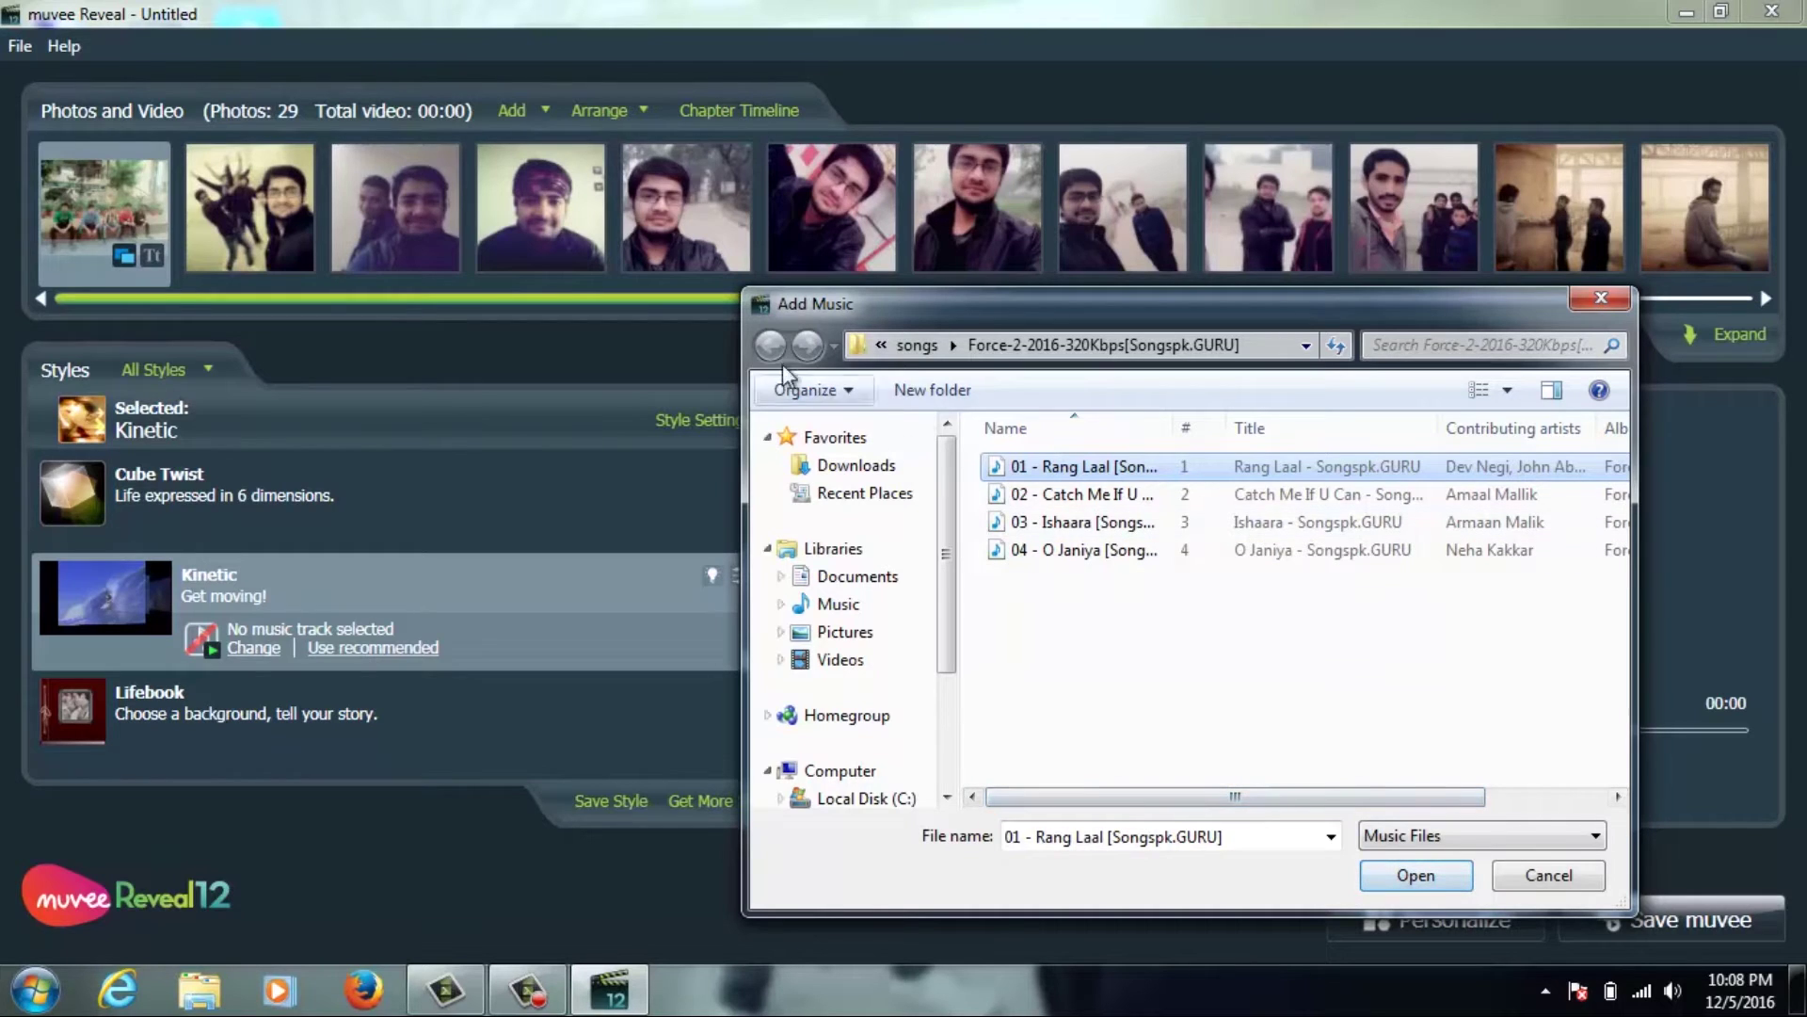
click(1132, 496)
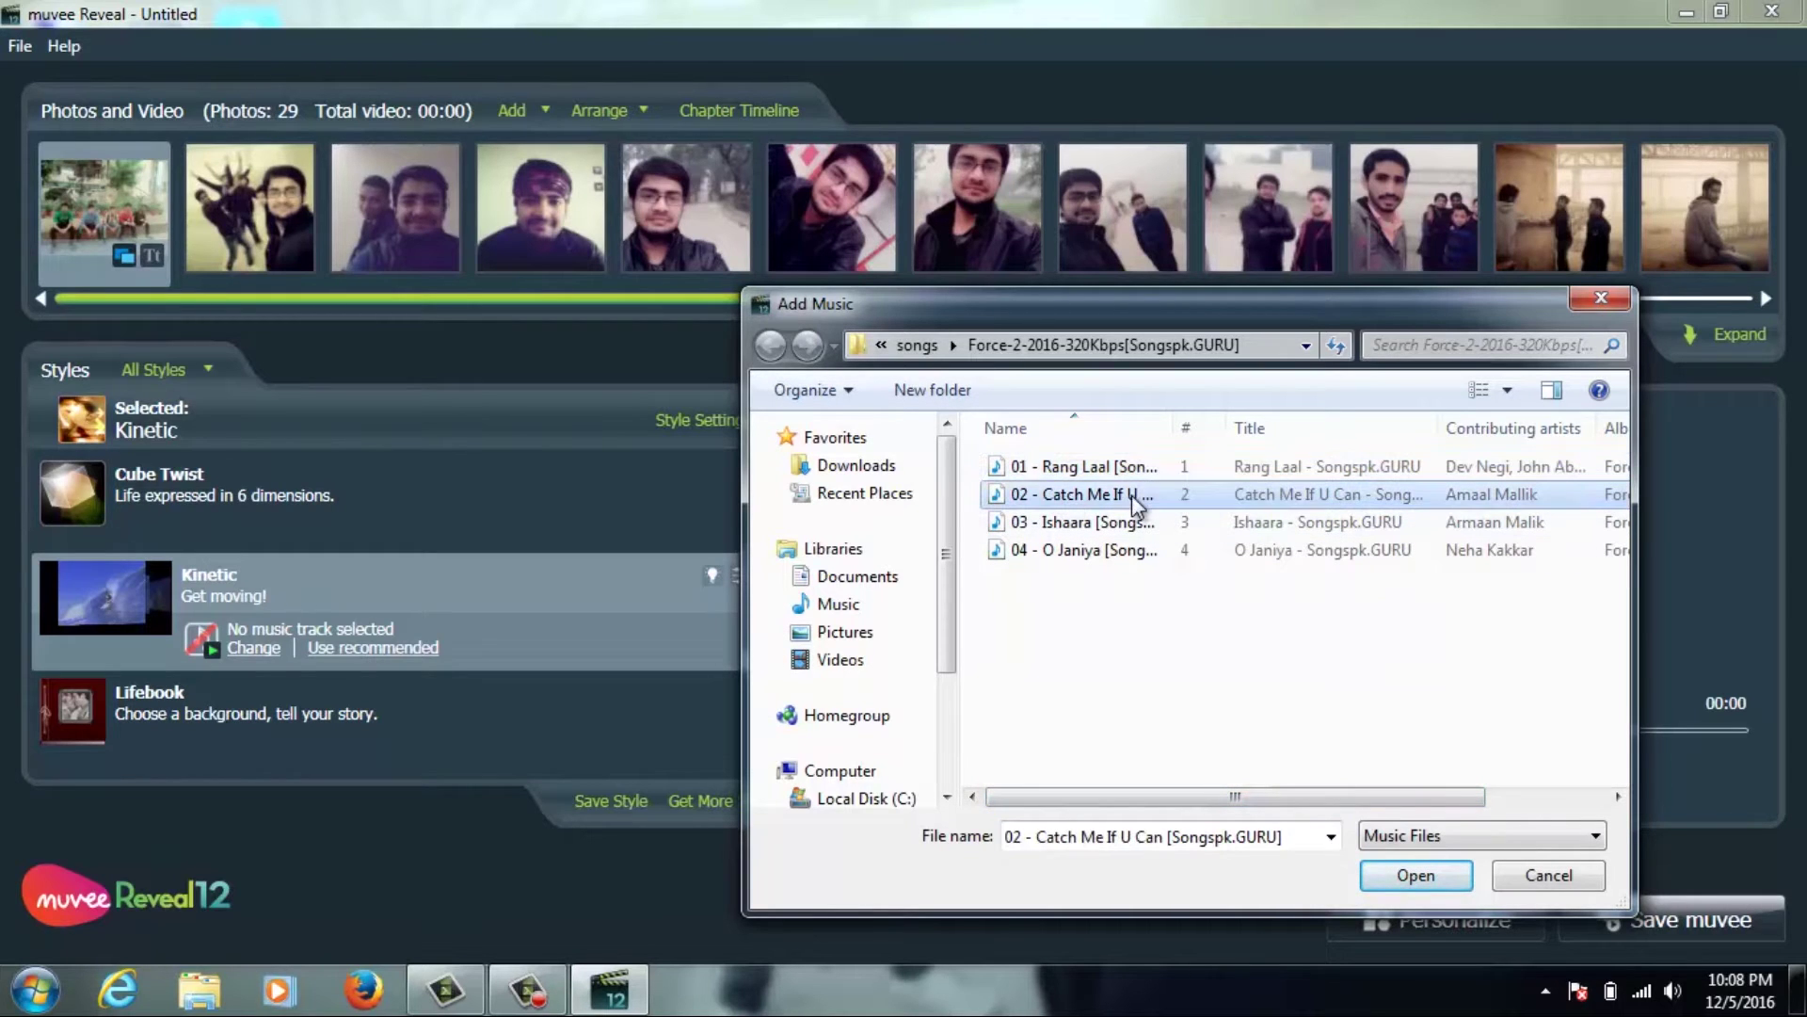
click(1544, 875)
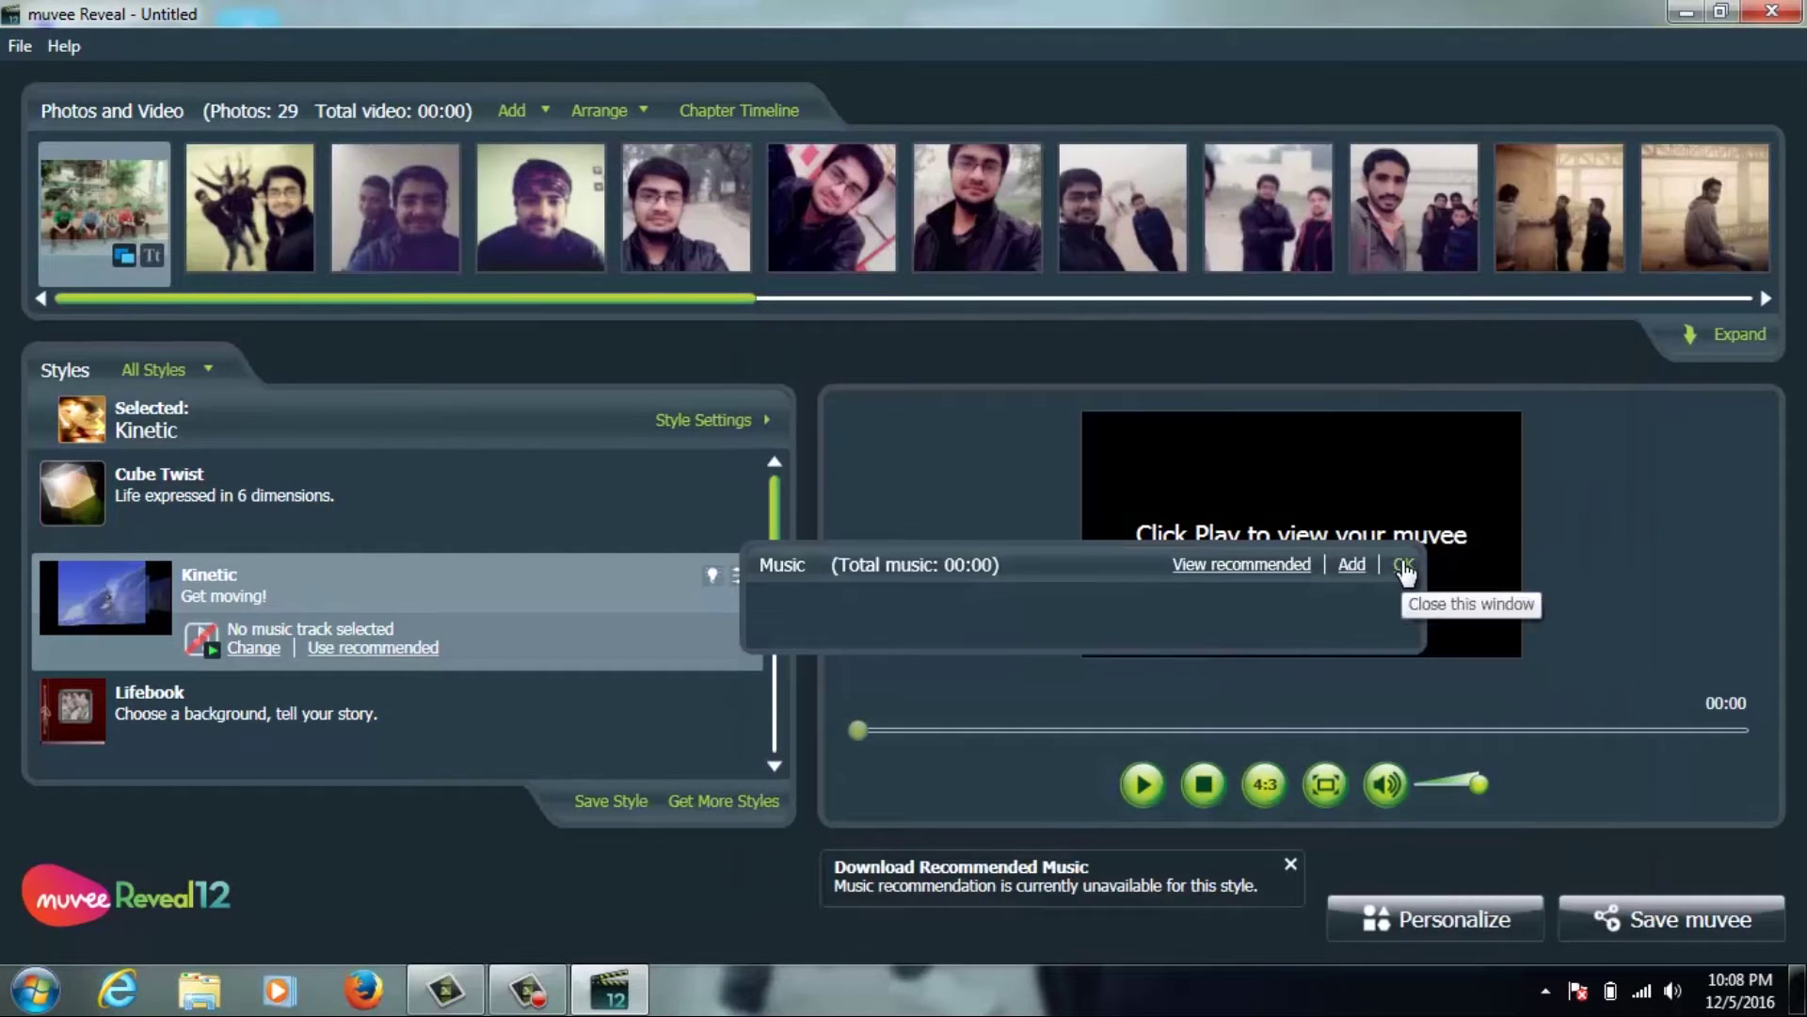
click(1403, 565)
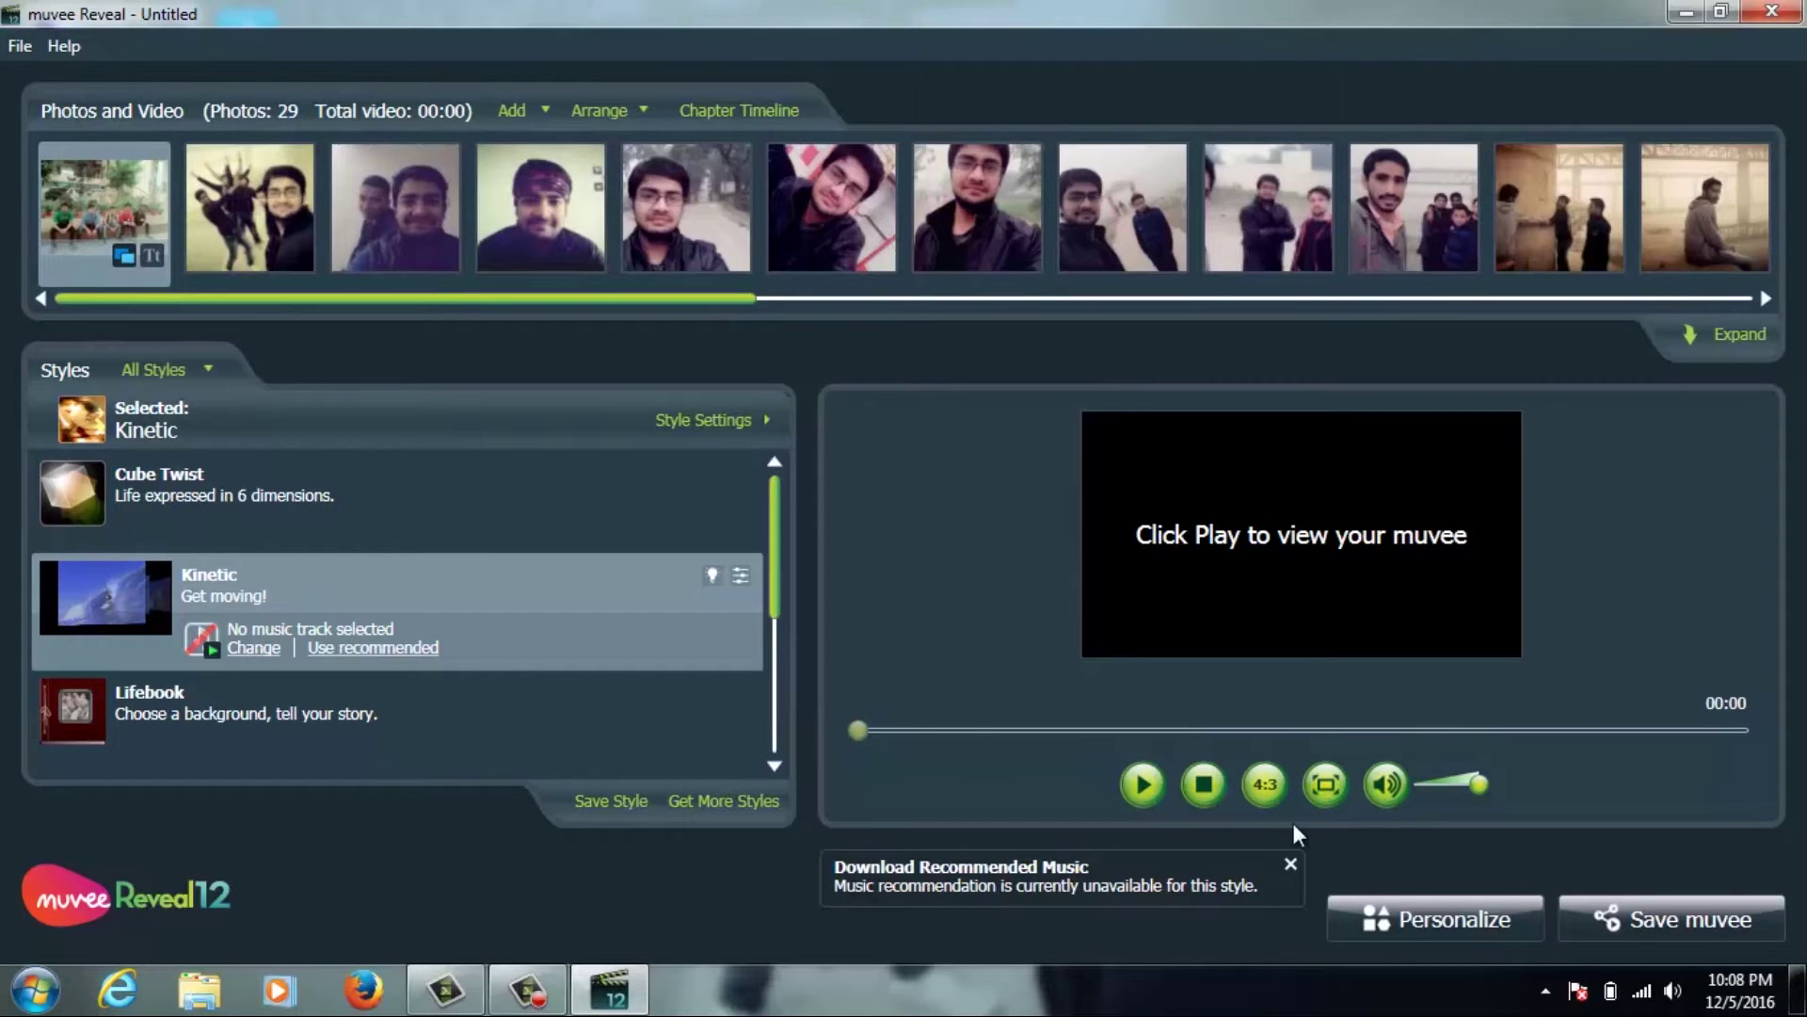
- Preview the muvee in the Kinetic style with the sound turned down completely, including a look at it in full screen
click(1291, 864)
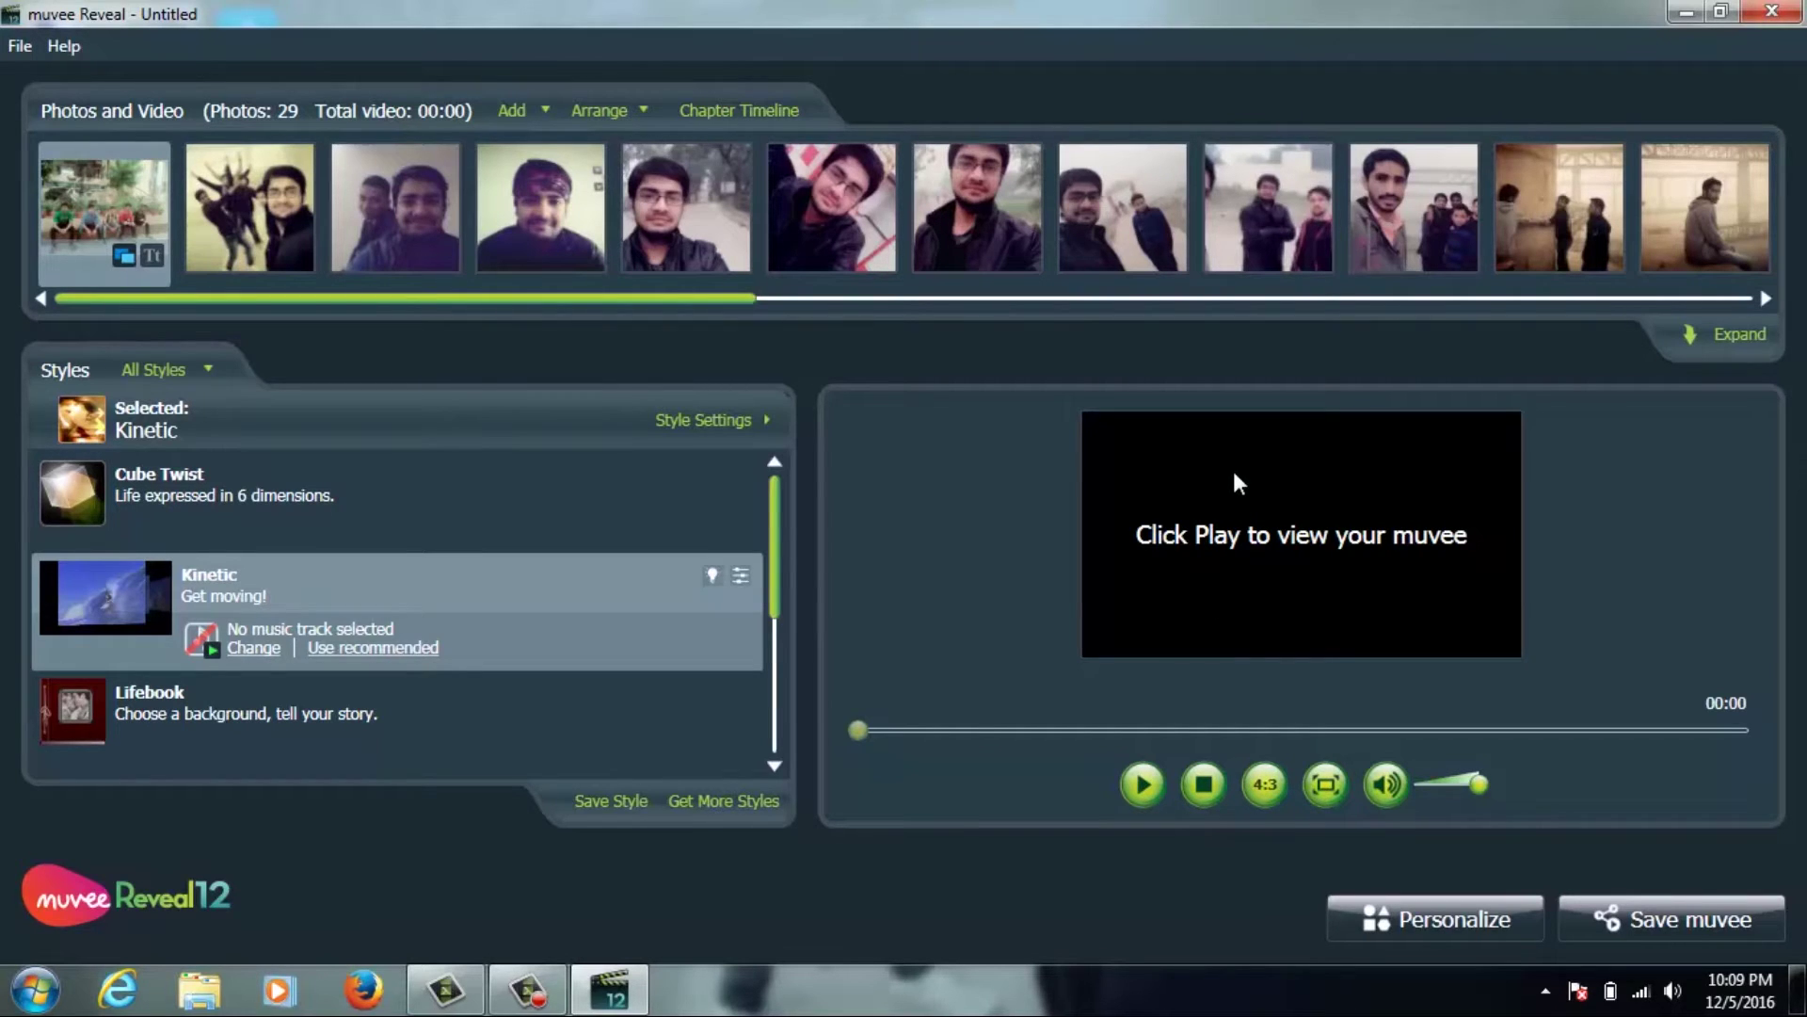
click(1144, 784)
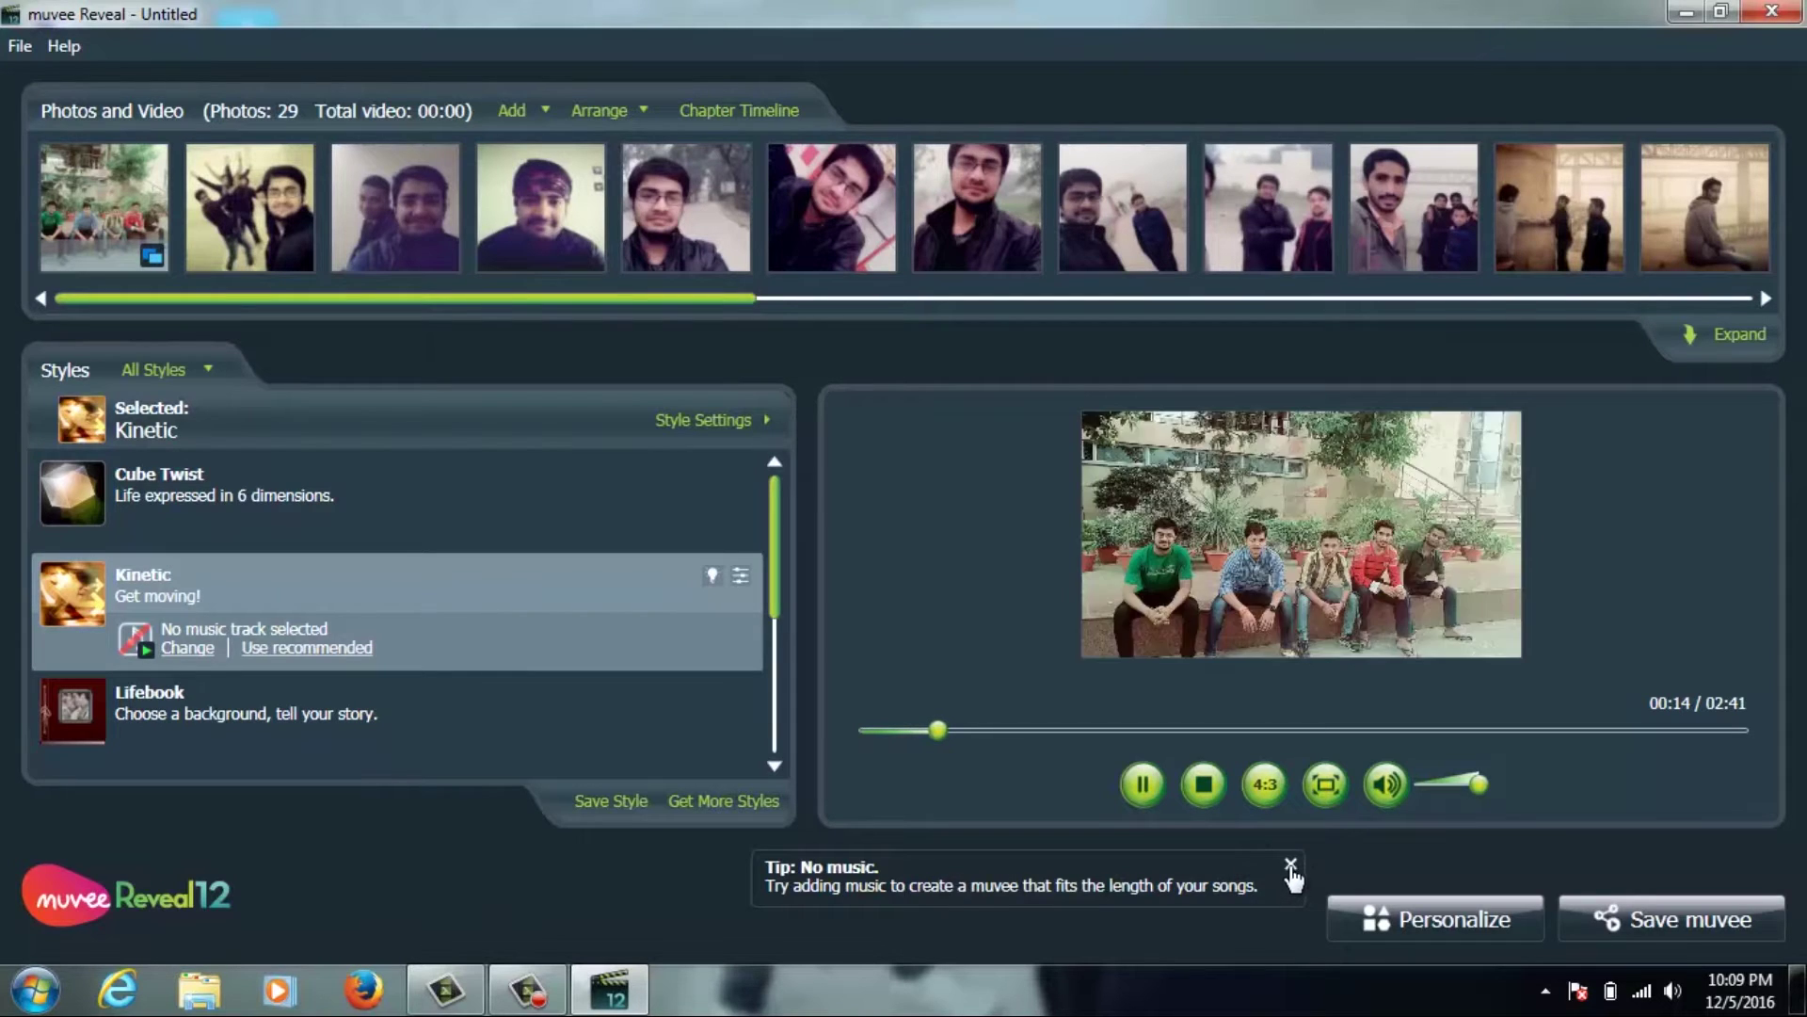
click(1414, 787)
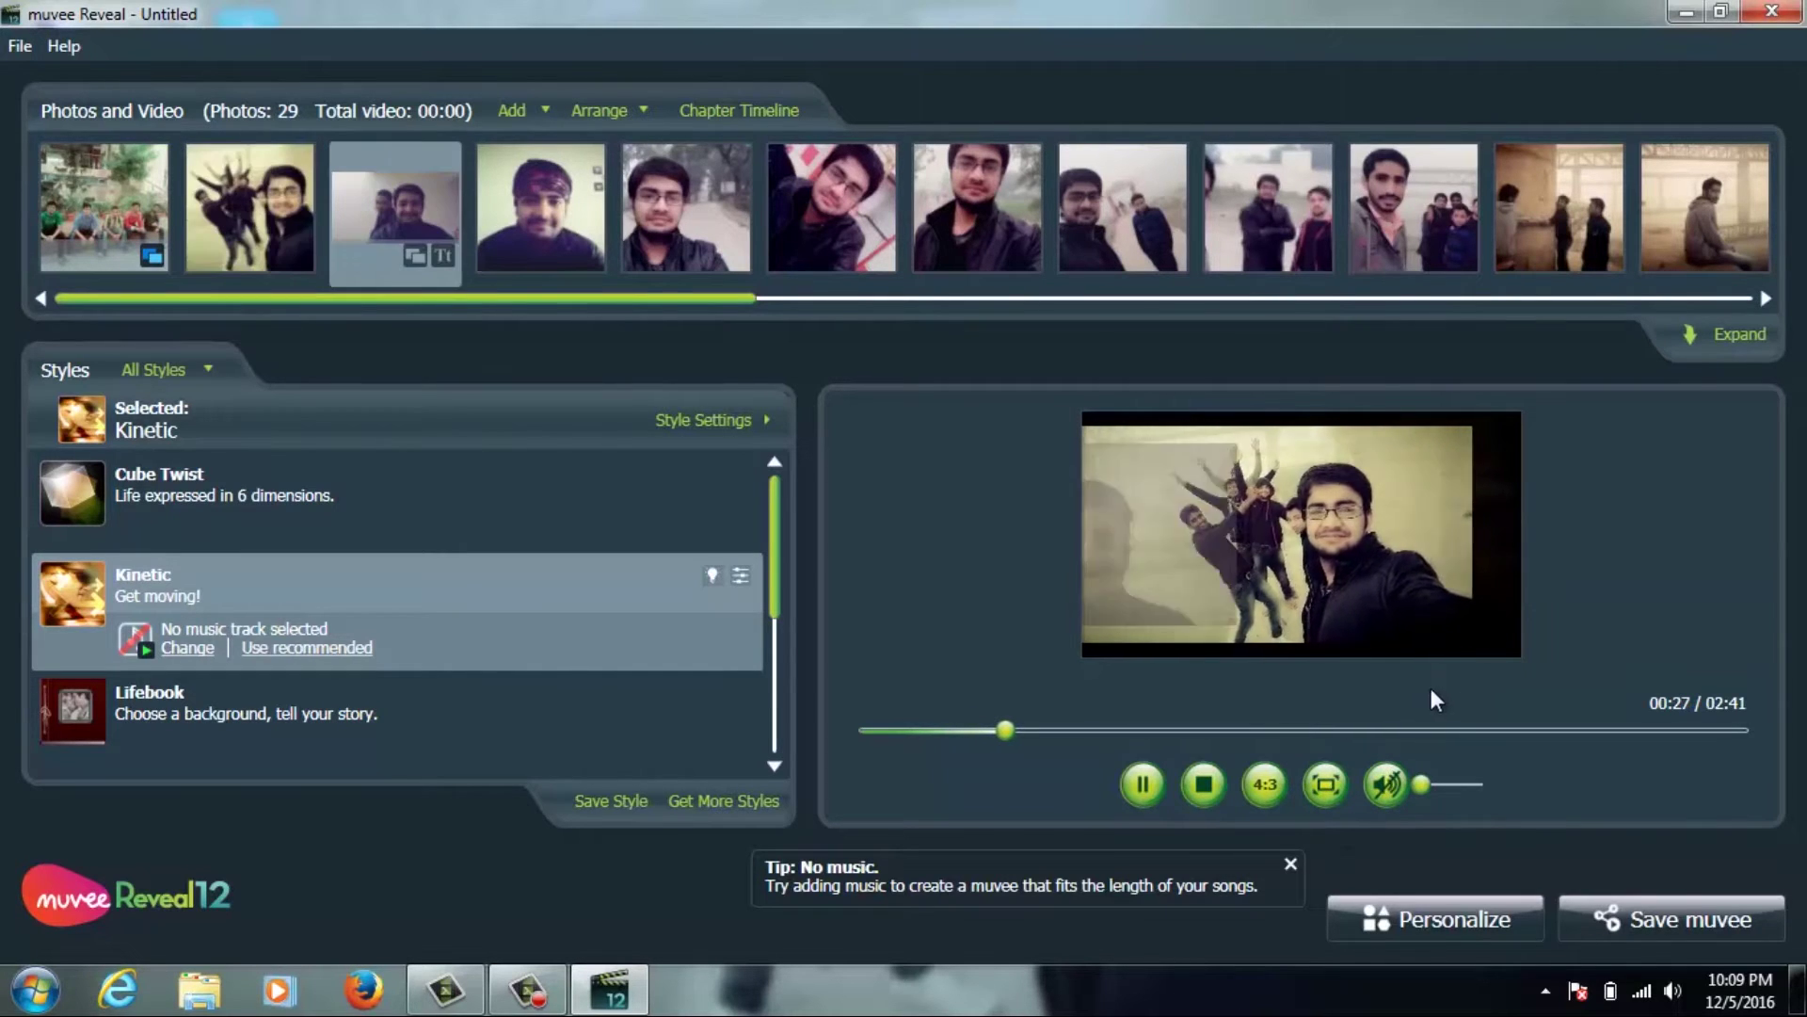
click(1327, 783)
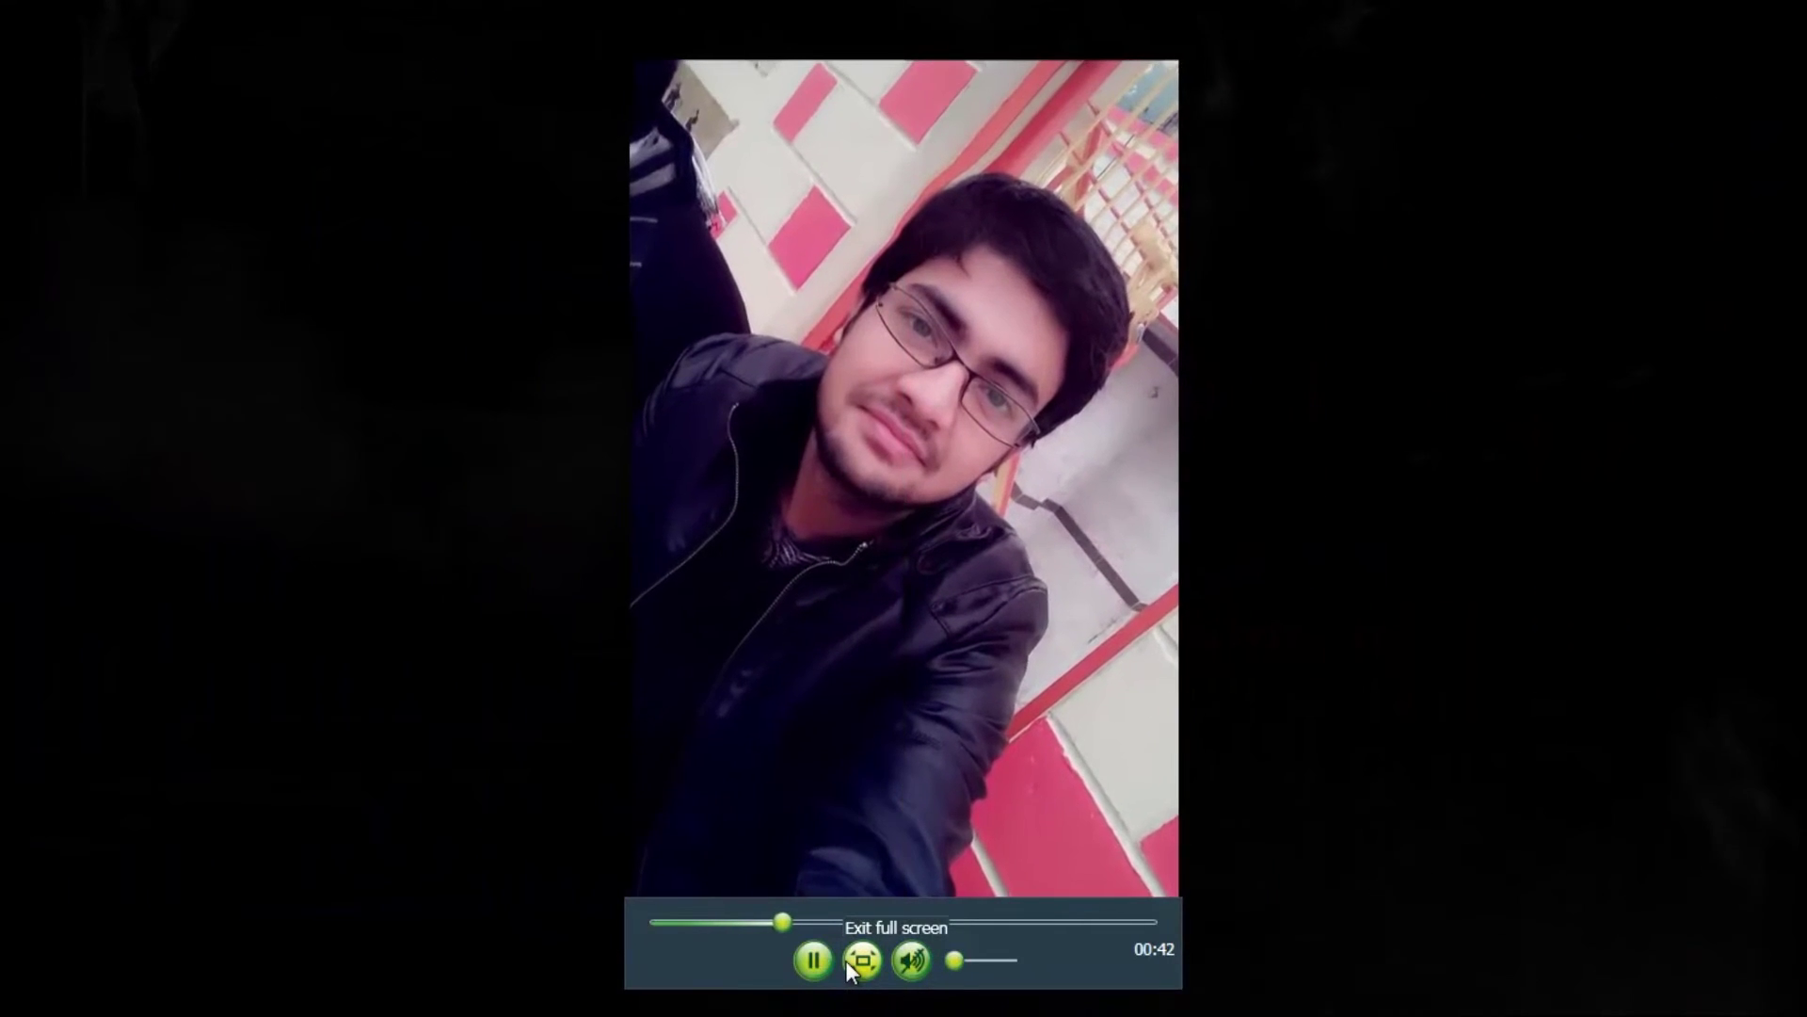
click(847, 963)
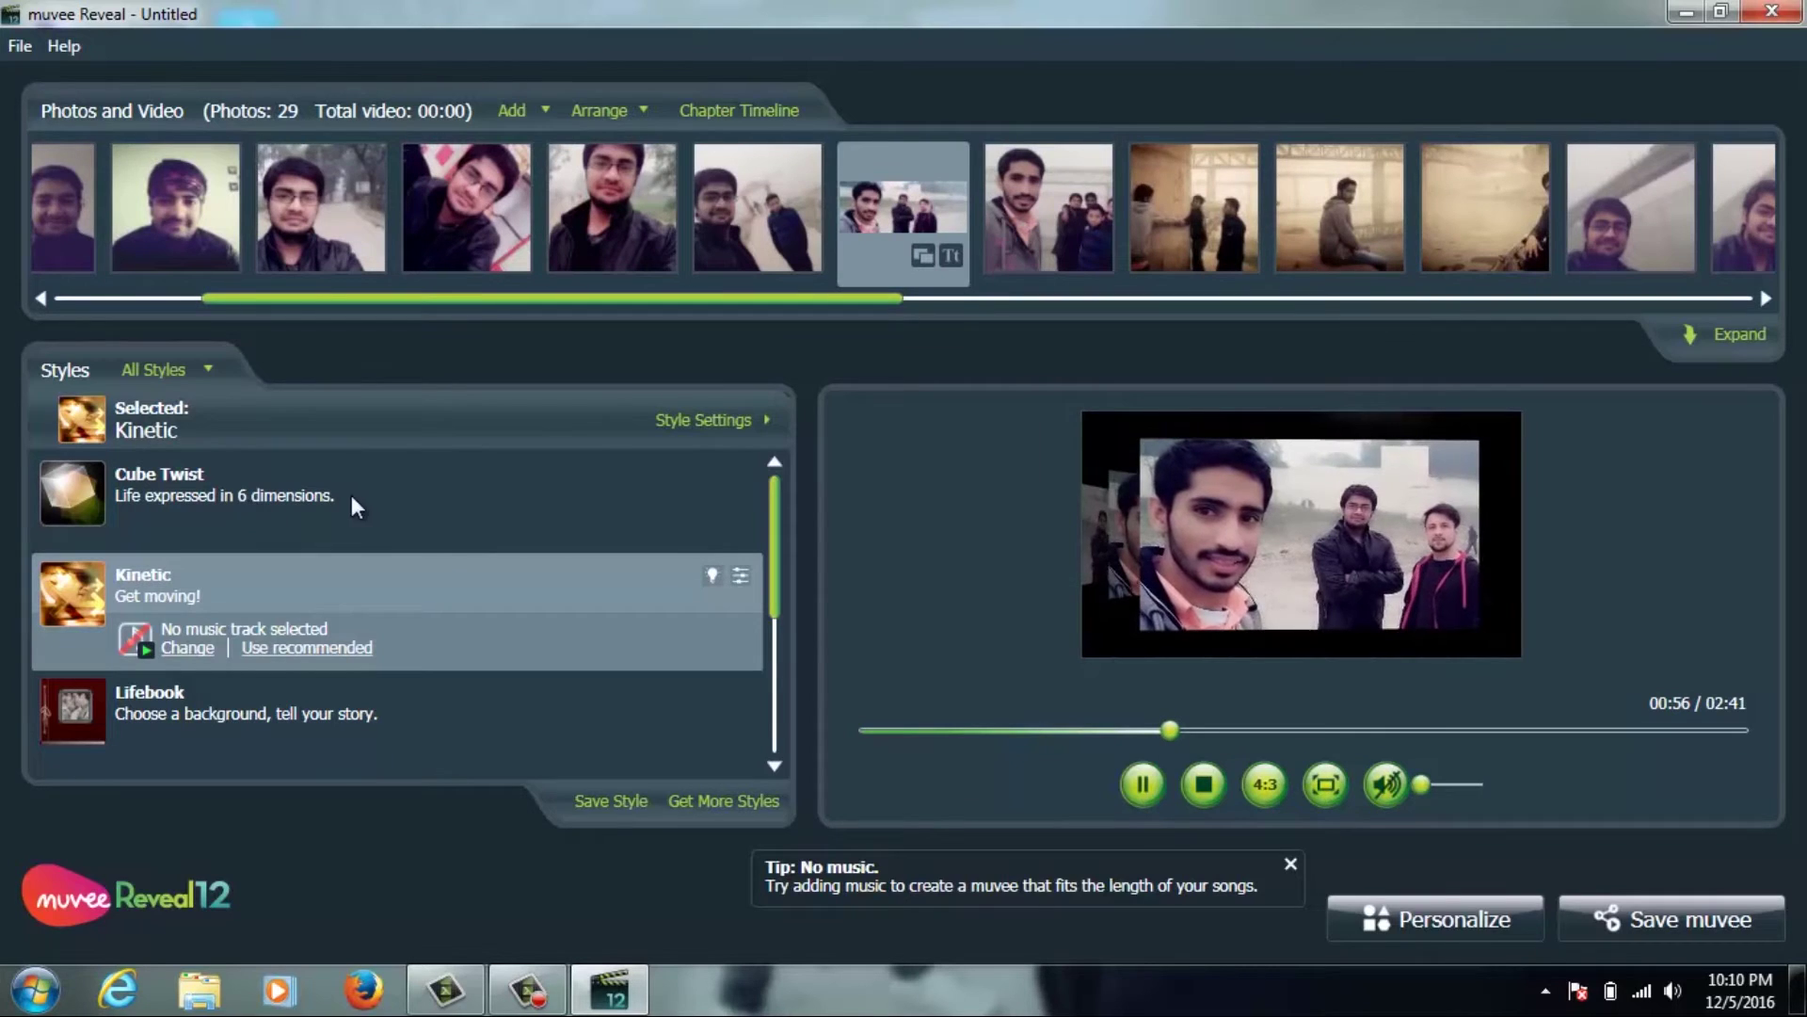
- Switch to the Cube Twist style and play the muvee preview, dismissing the no-music tip
click(284, 489)
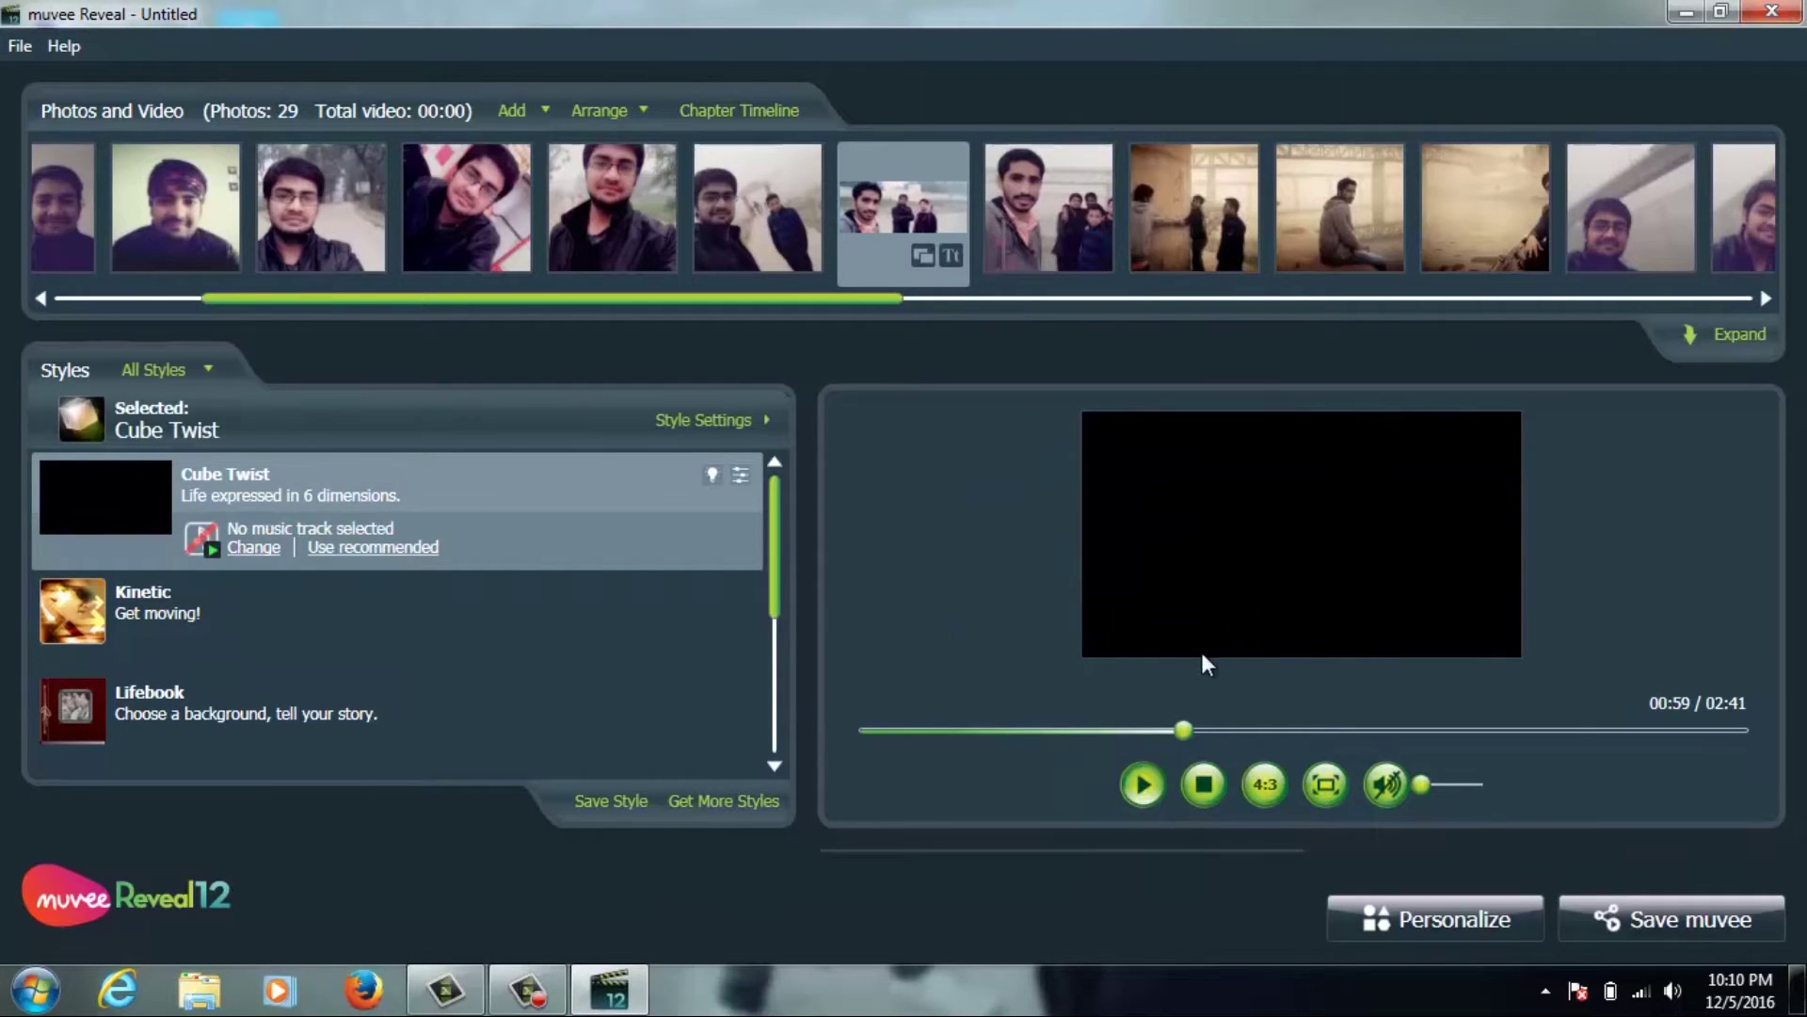
click(1142, 784)
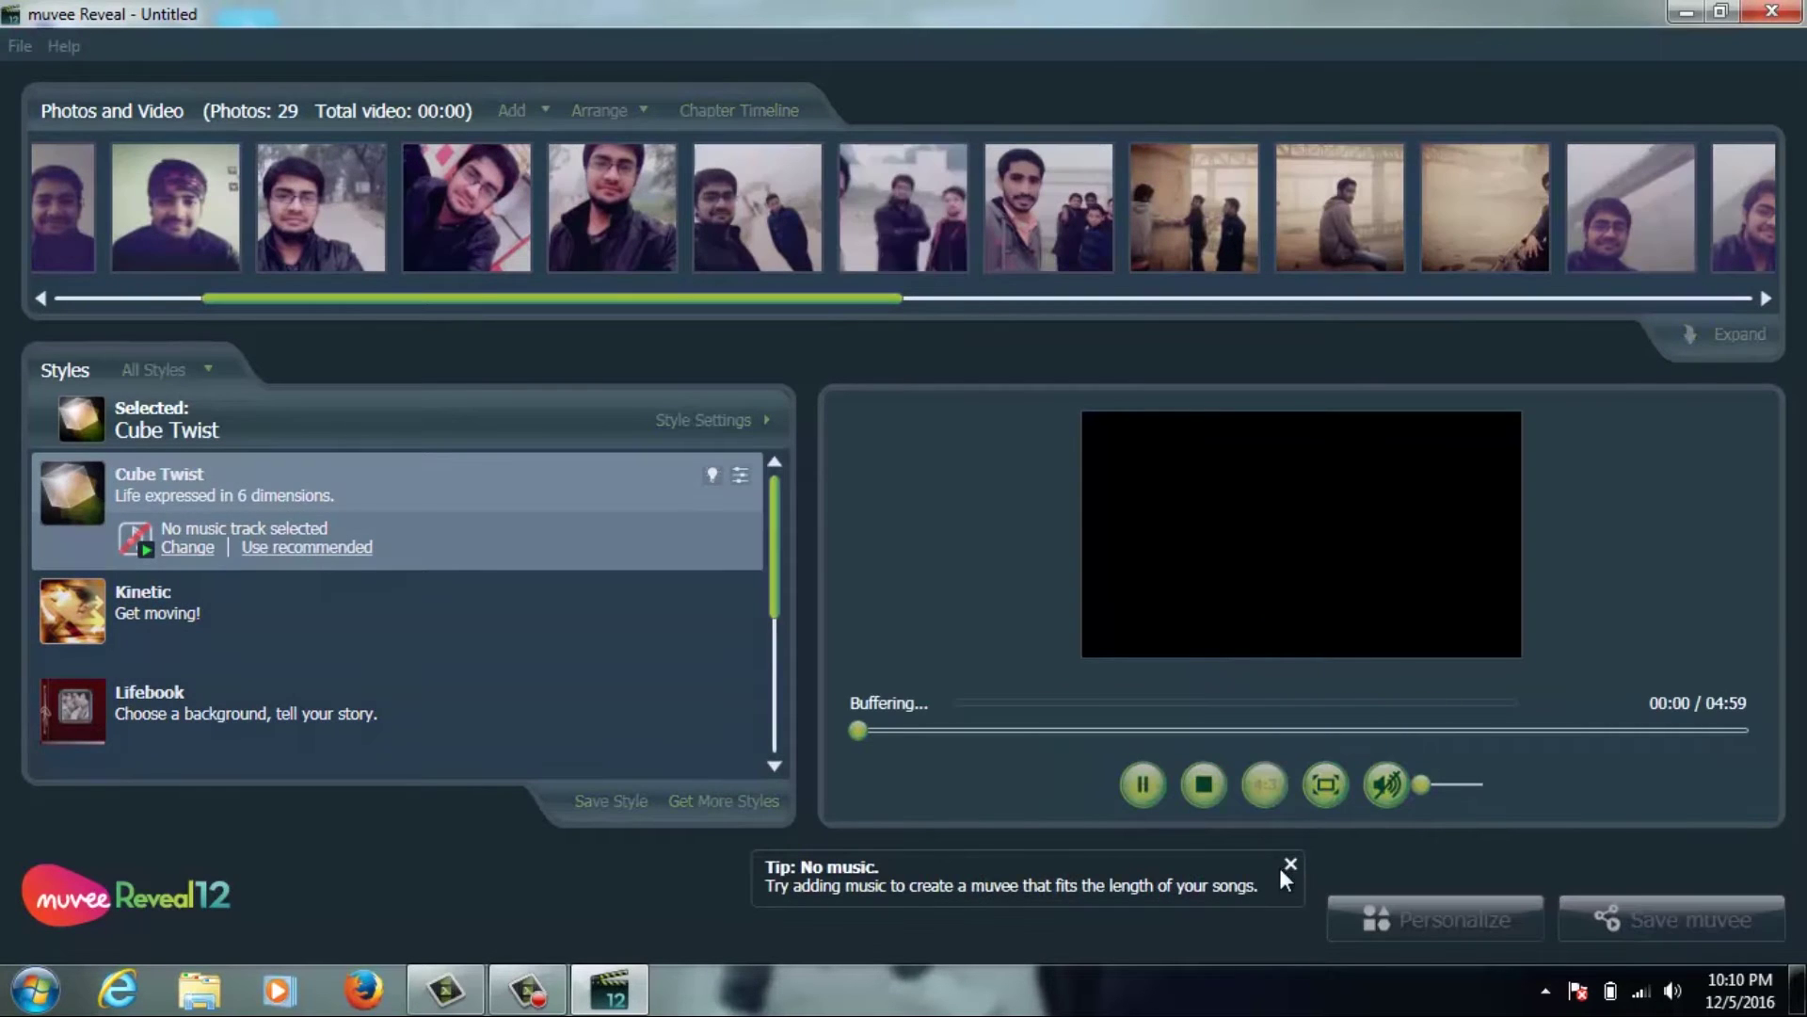
click(1291, 865)
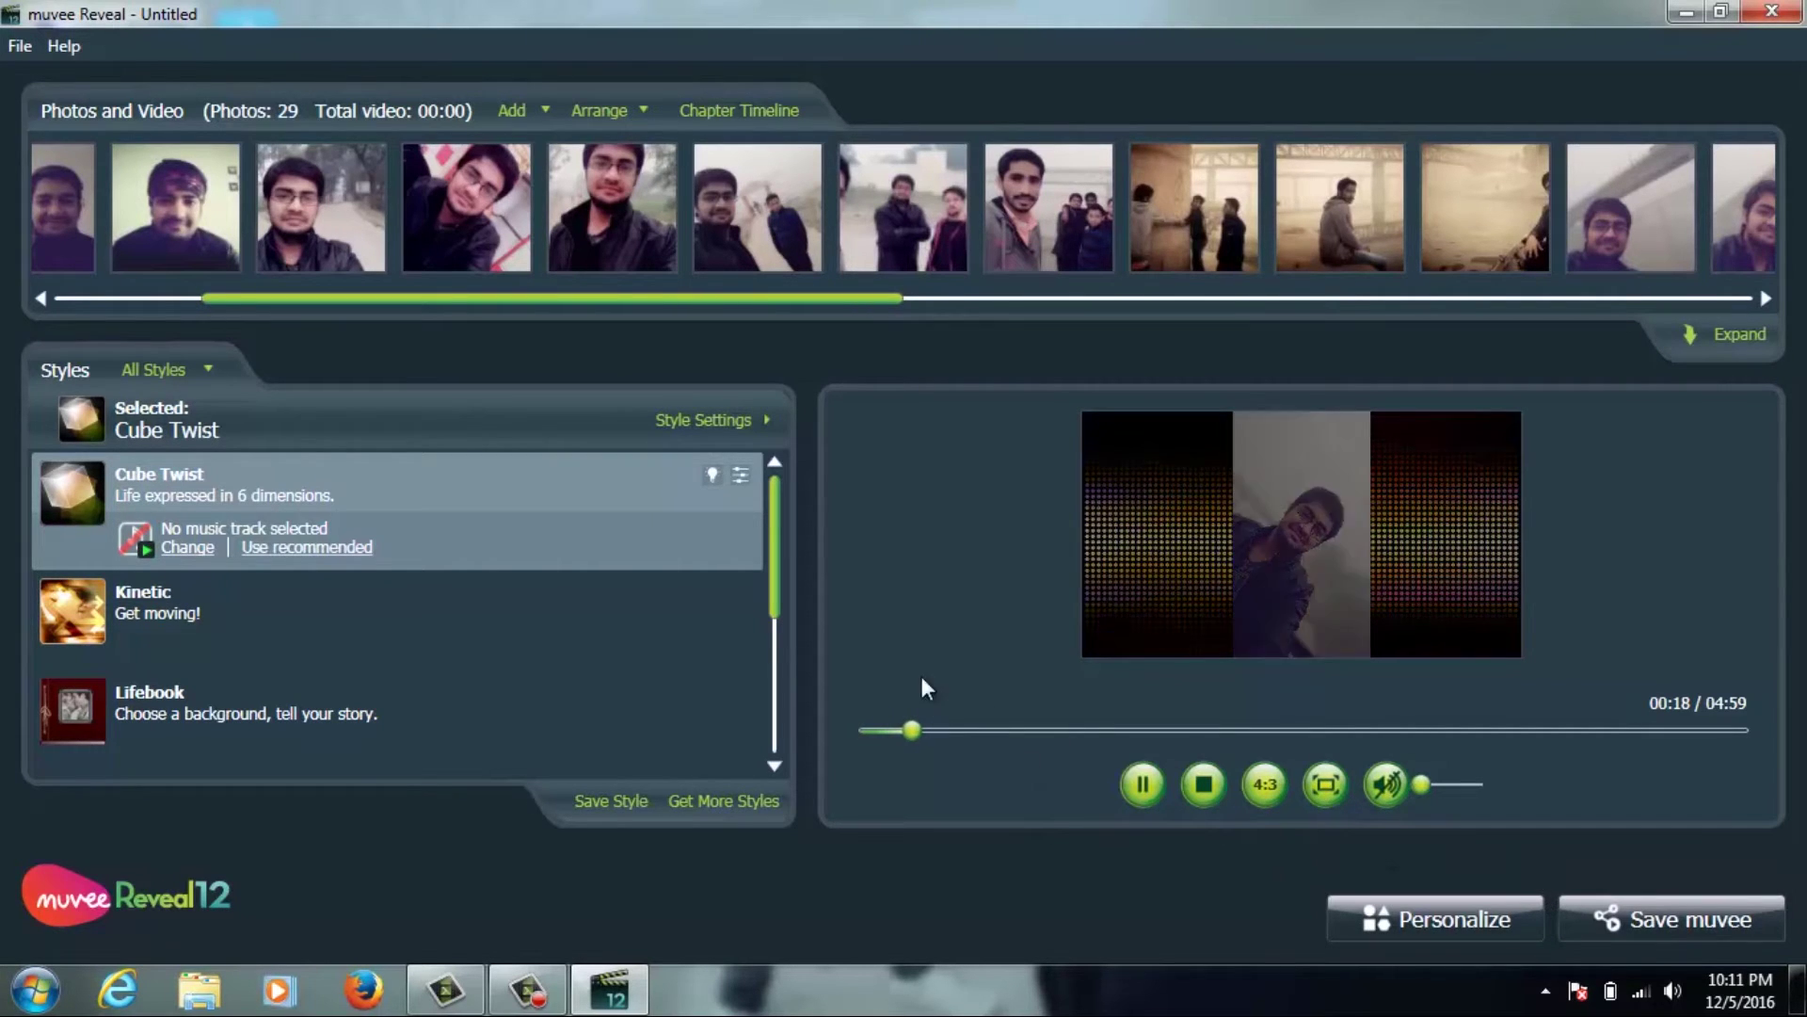
drag(776, 592, 783, 678)
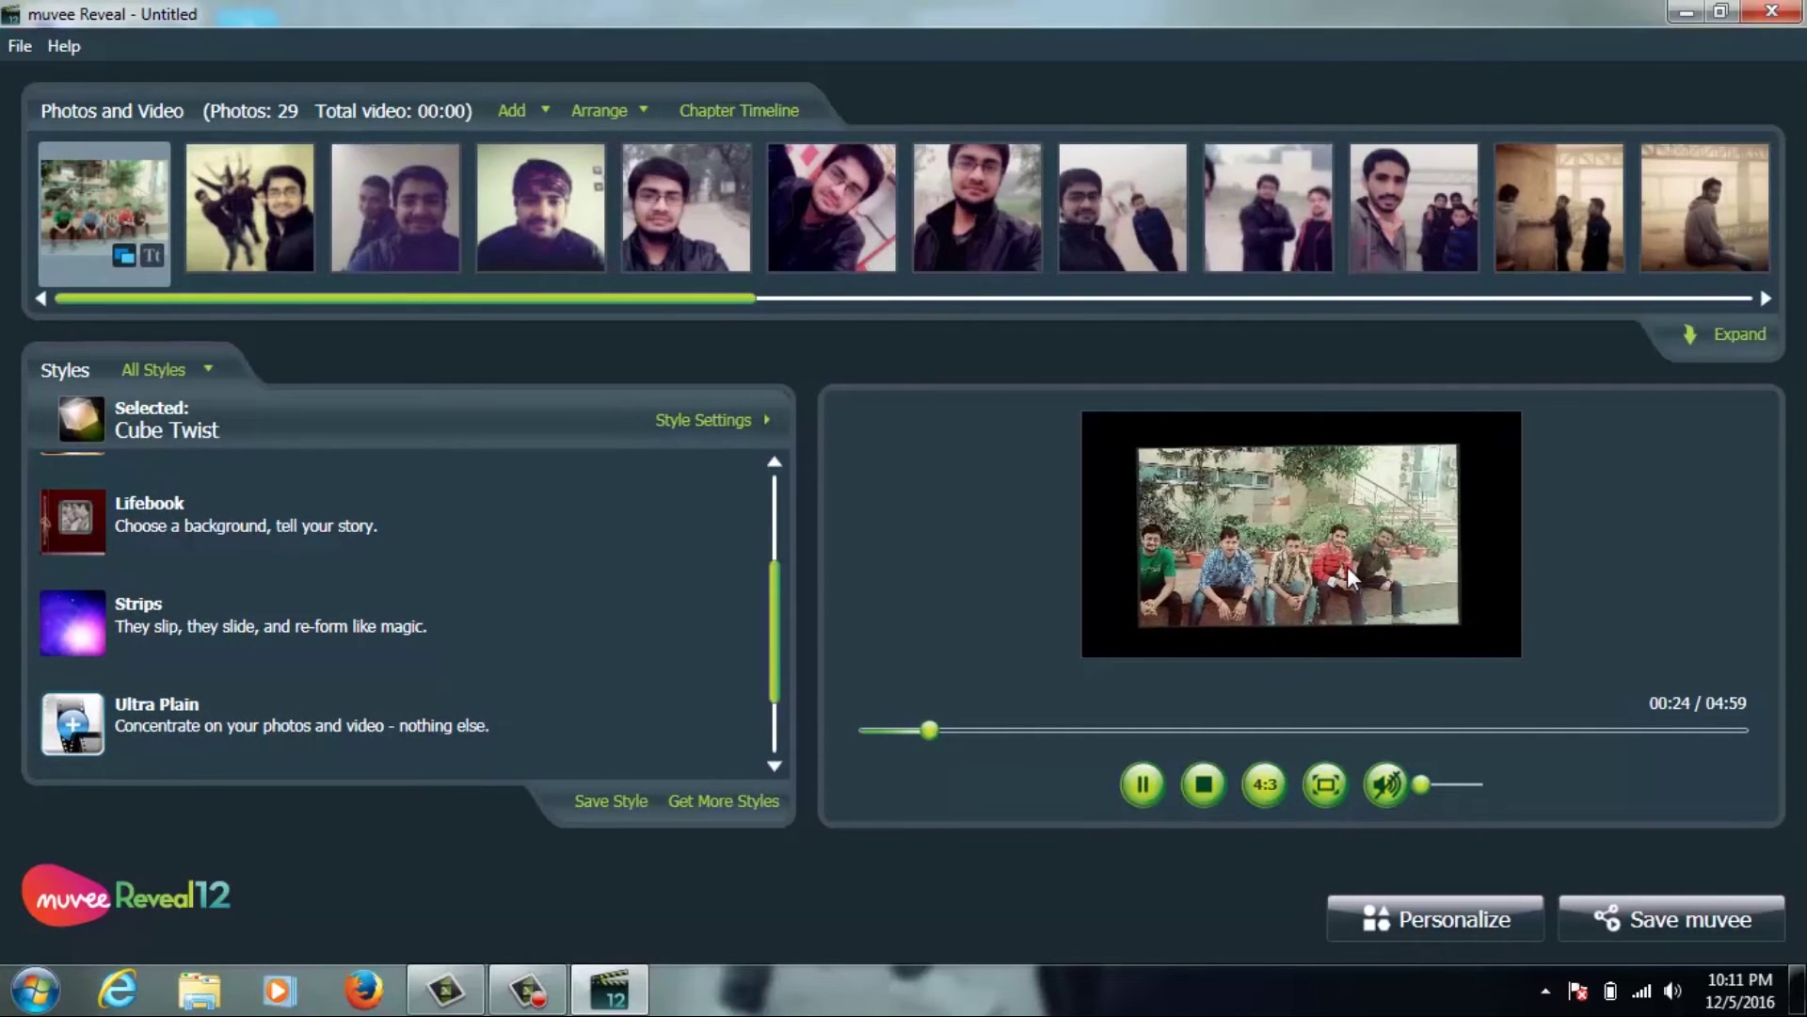
- Watch the Cube Twist preview in full screen, skipping ahead to about 02:00, and return to the normal view
click(1333, 786)
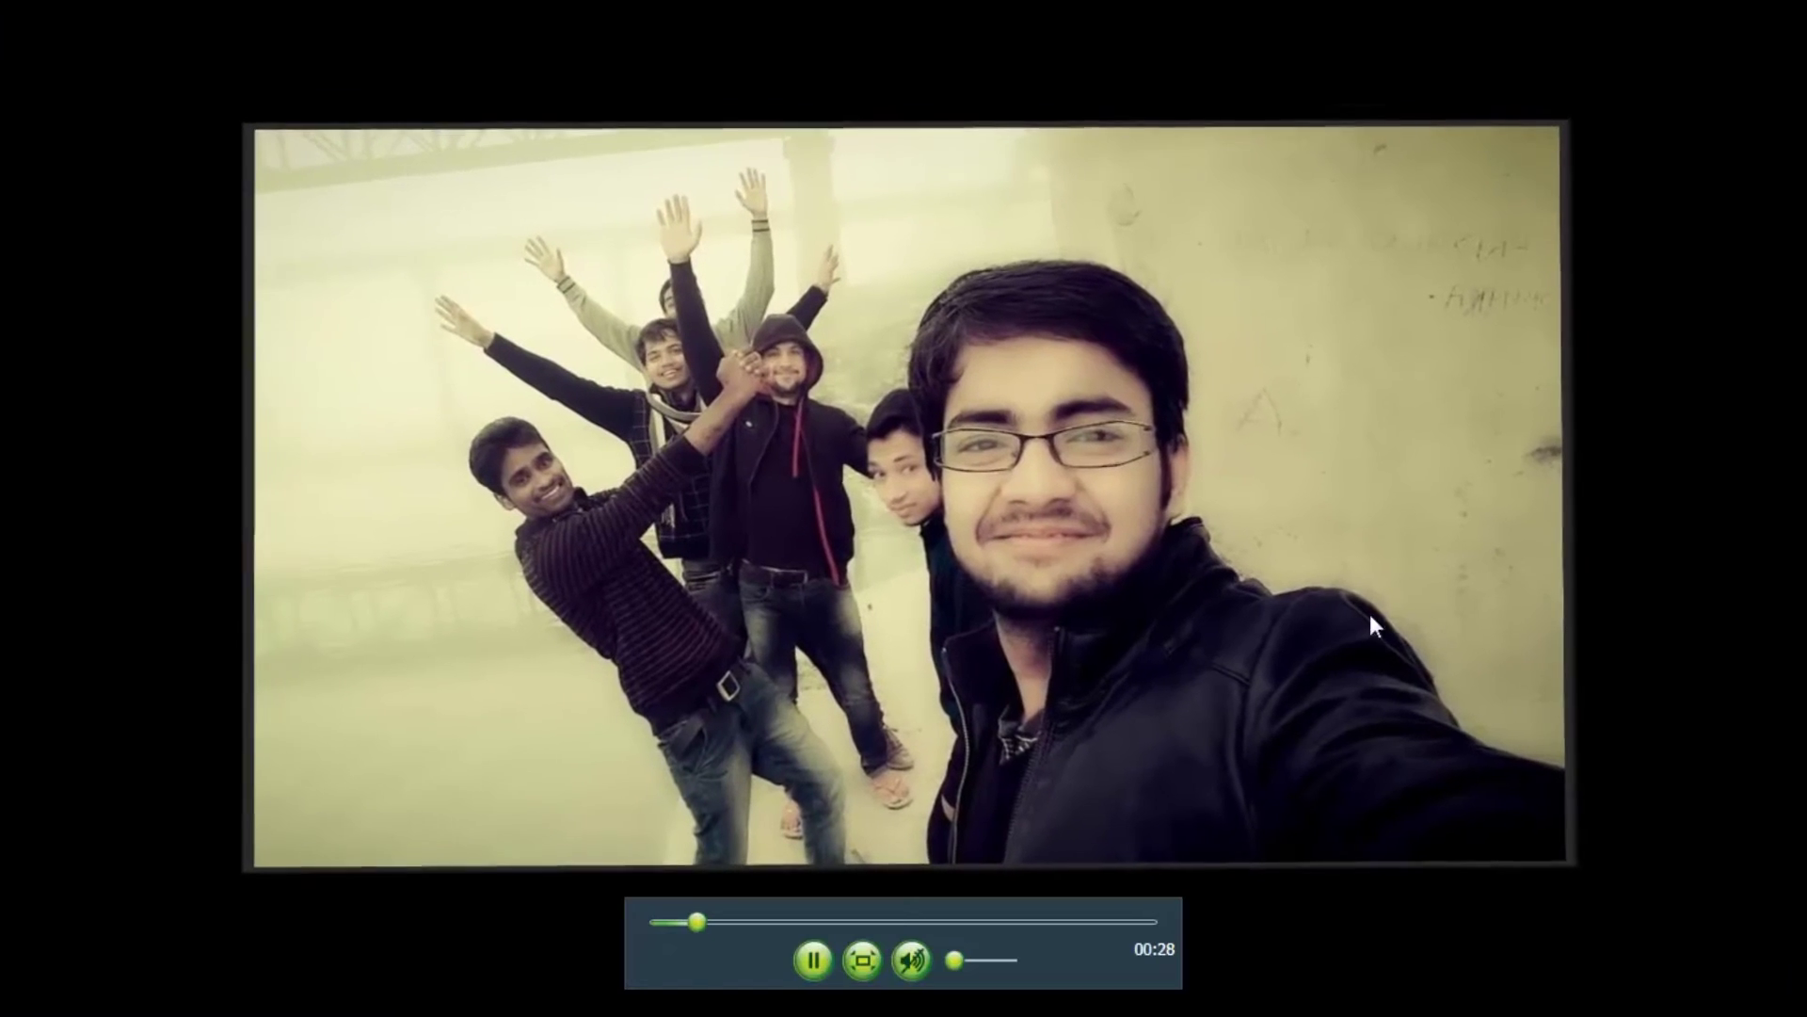
mouse_move(1269, 630)
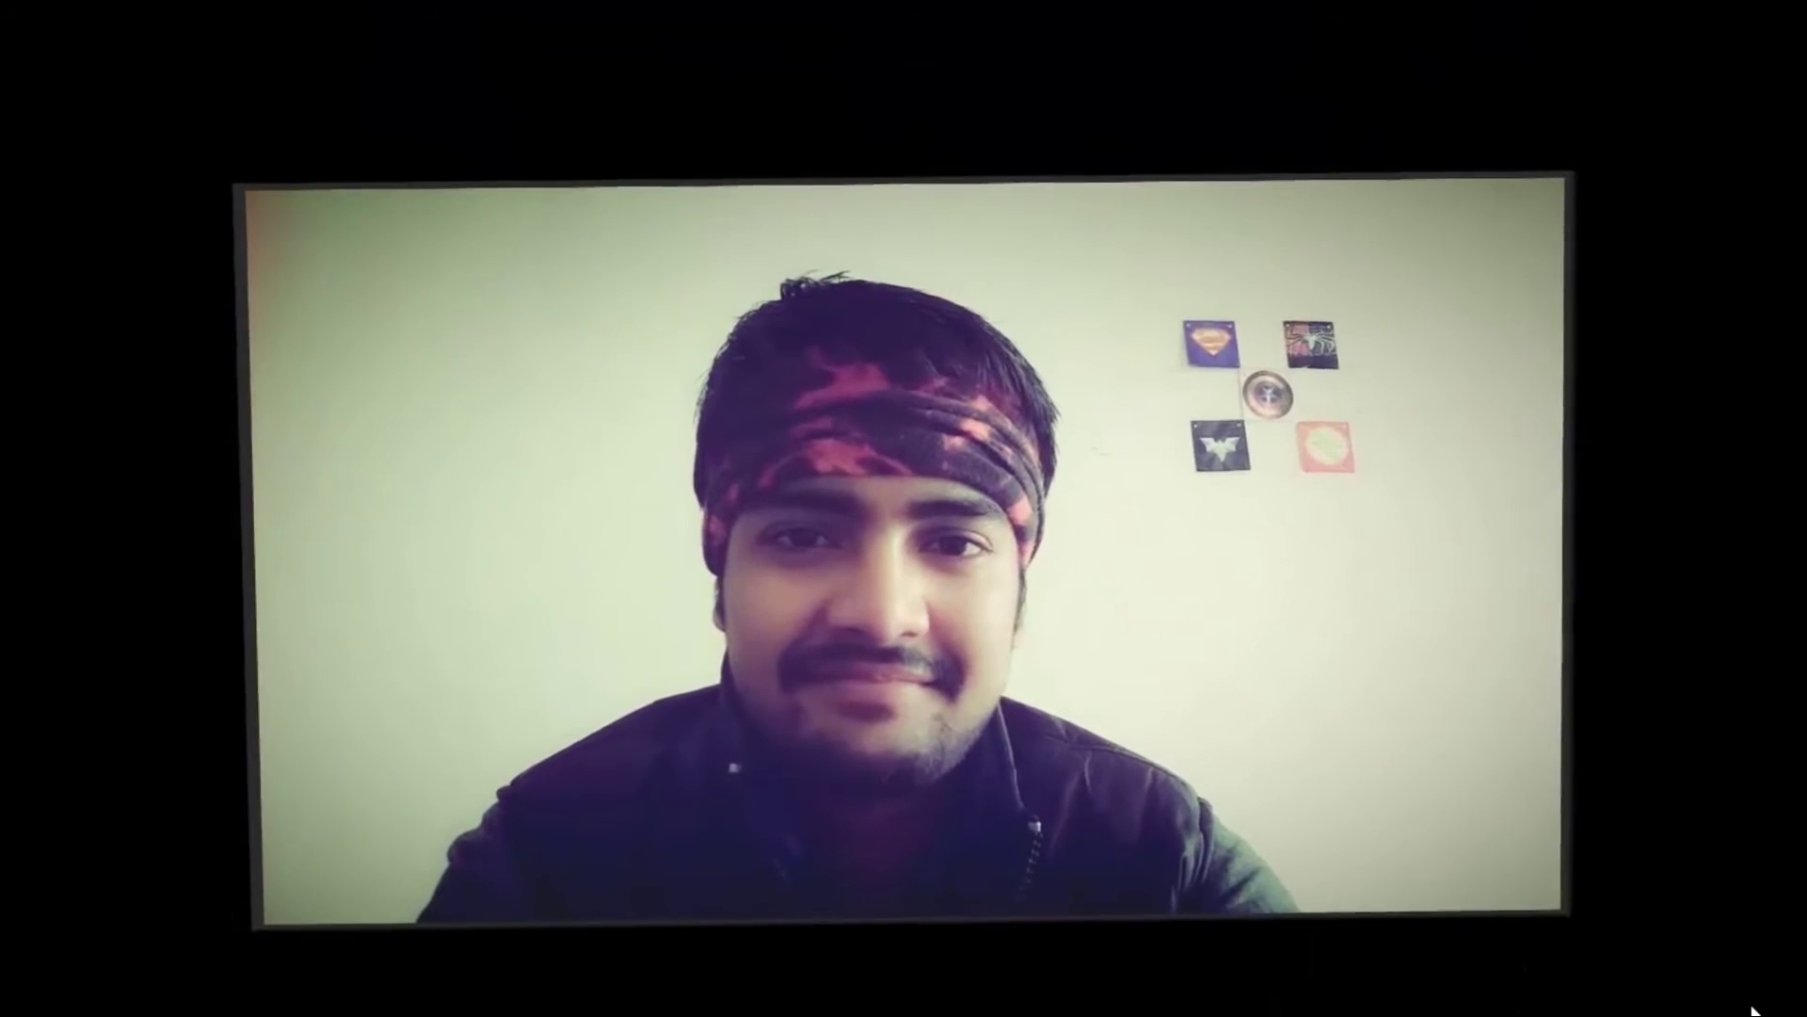
mouse_move(1283, 1007)
click(787, 923)
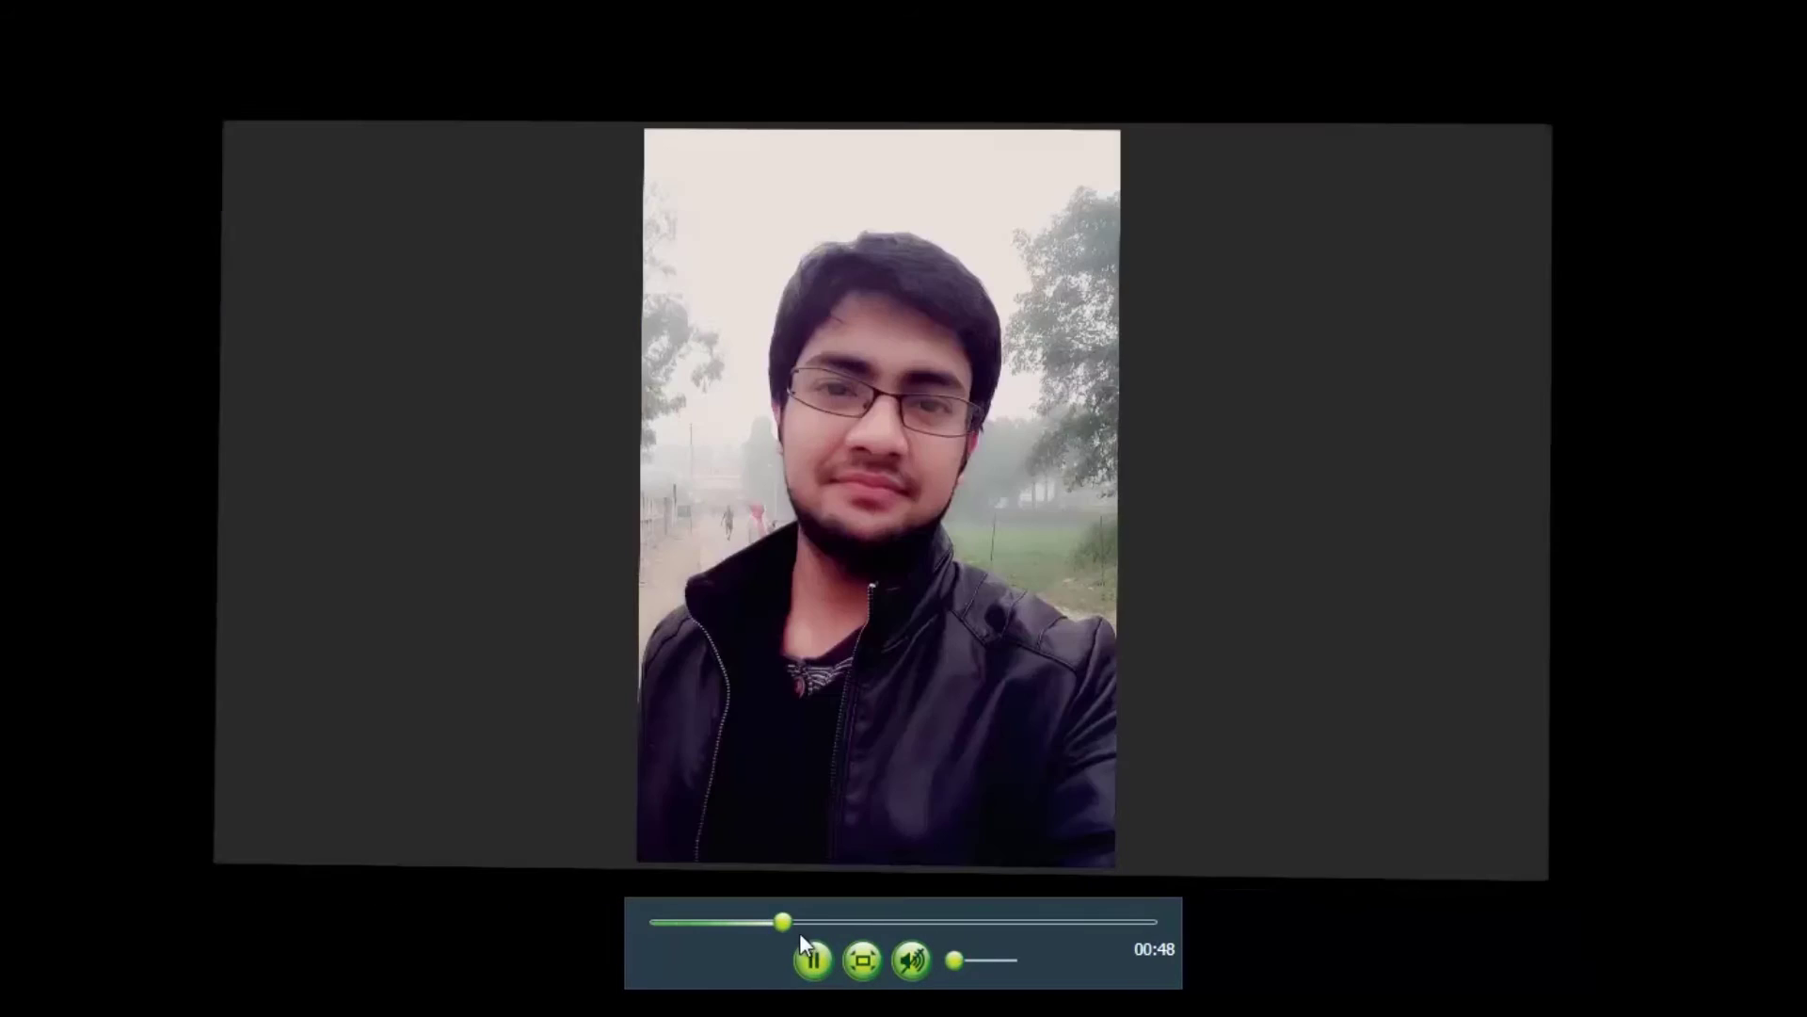
click(851, 923)
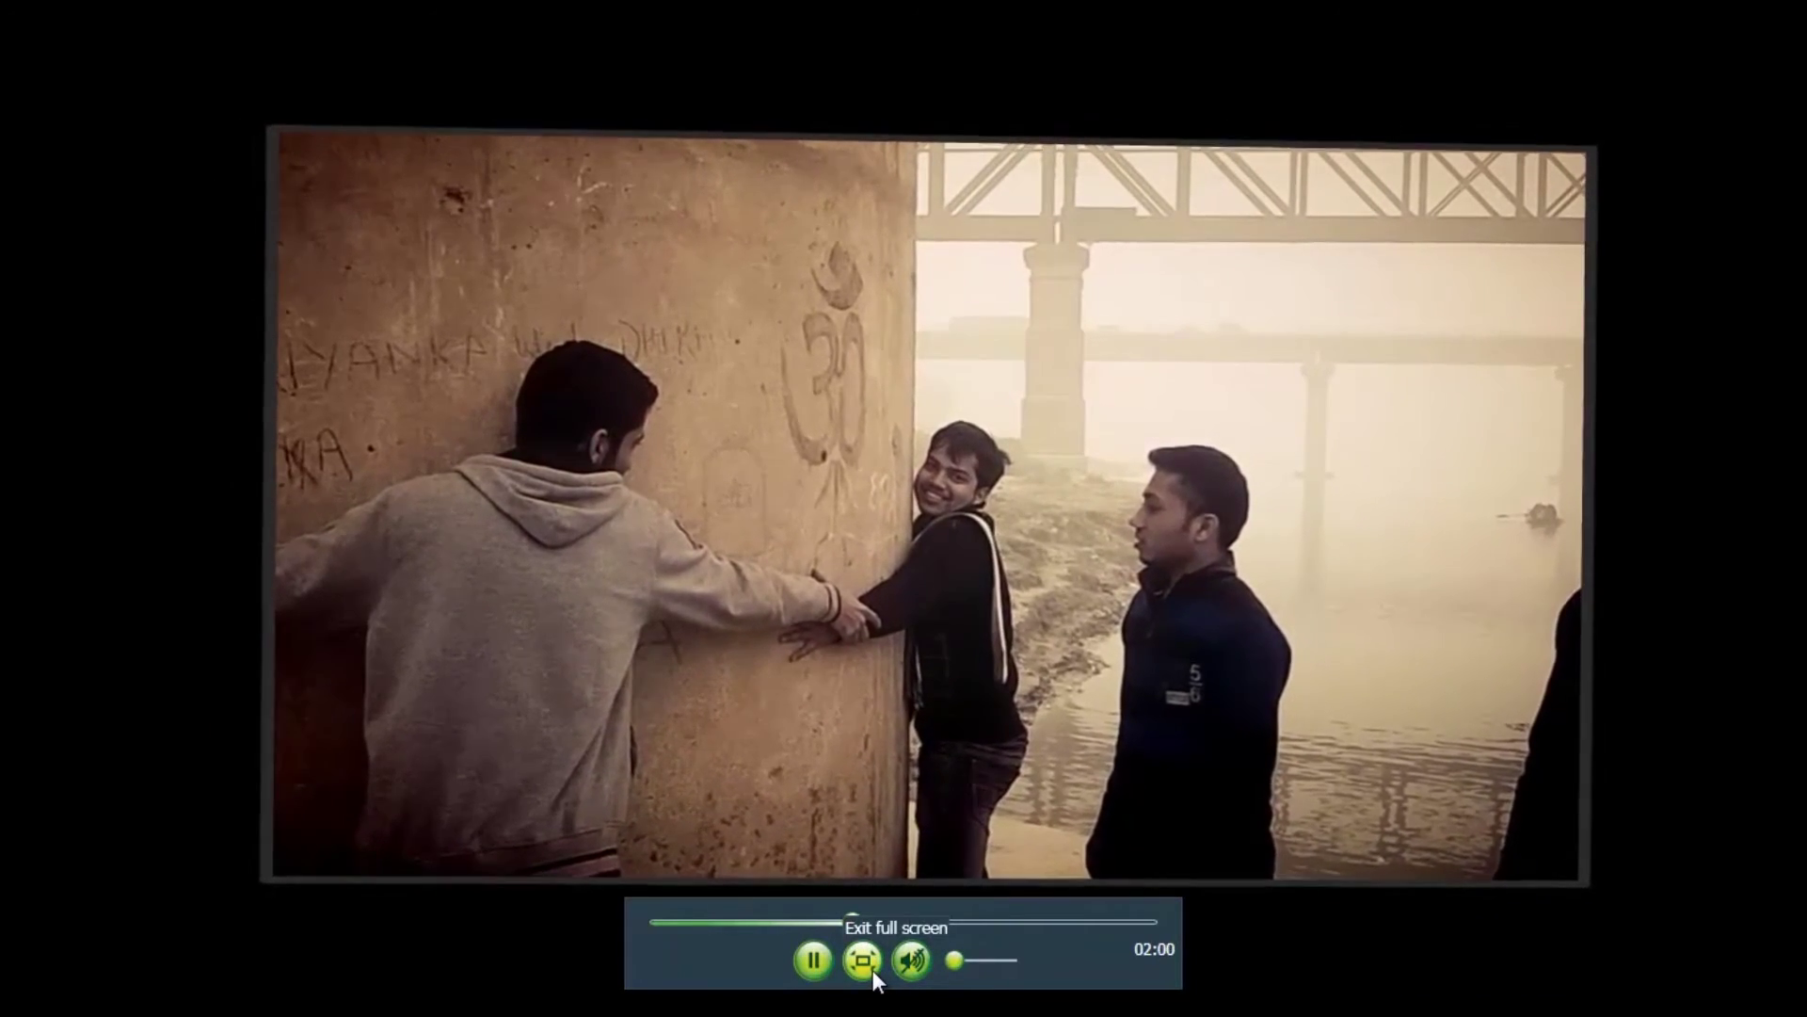
click(873, 969)
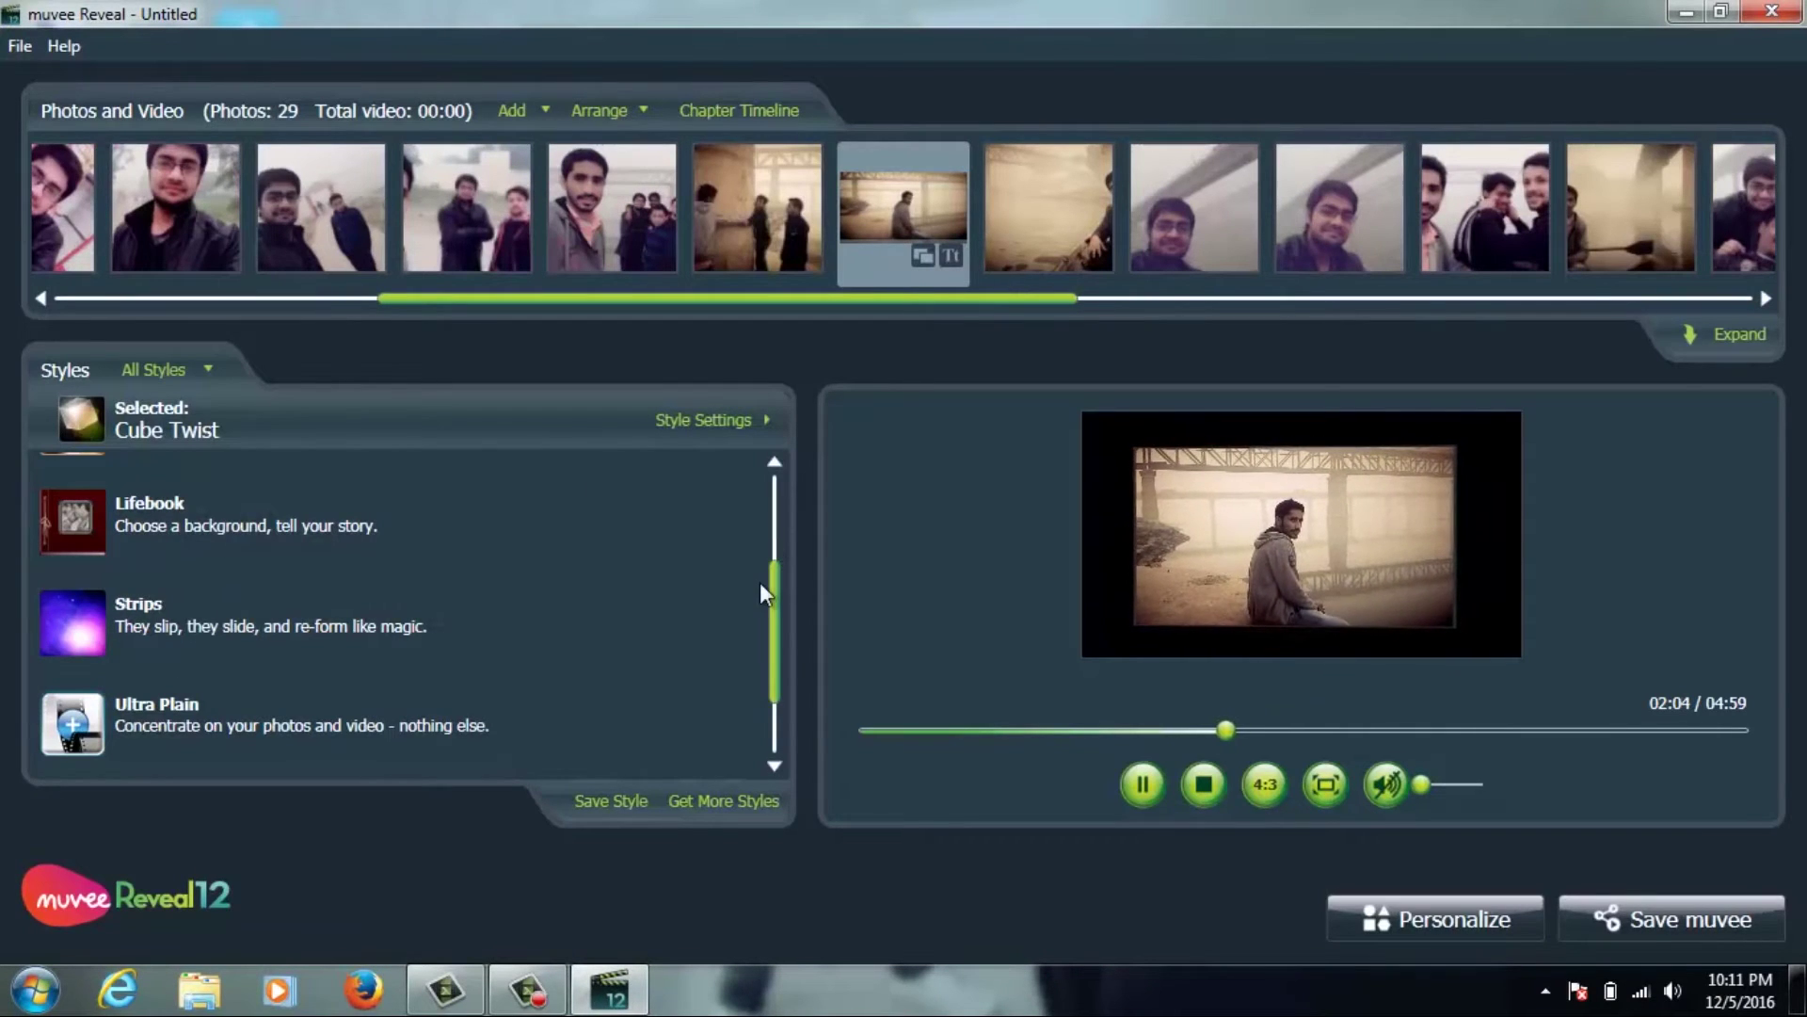
- Switch to the Strips style and preview the muvee, dismissing the music notices and skipping ahead past the opening
scroll(772, 595, down, 1)
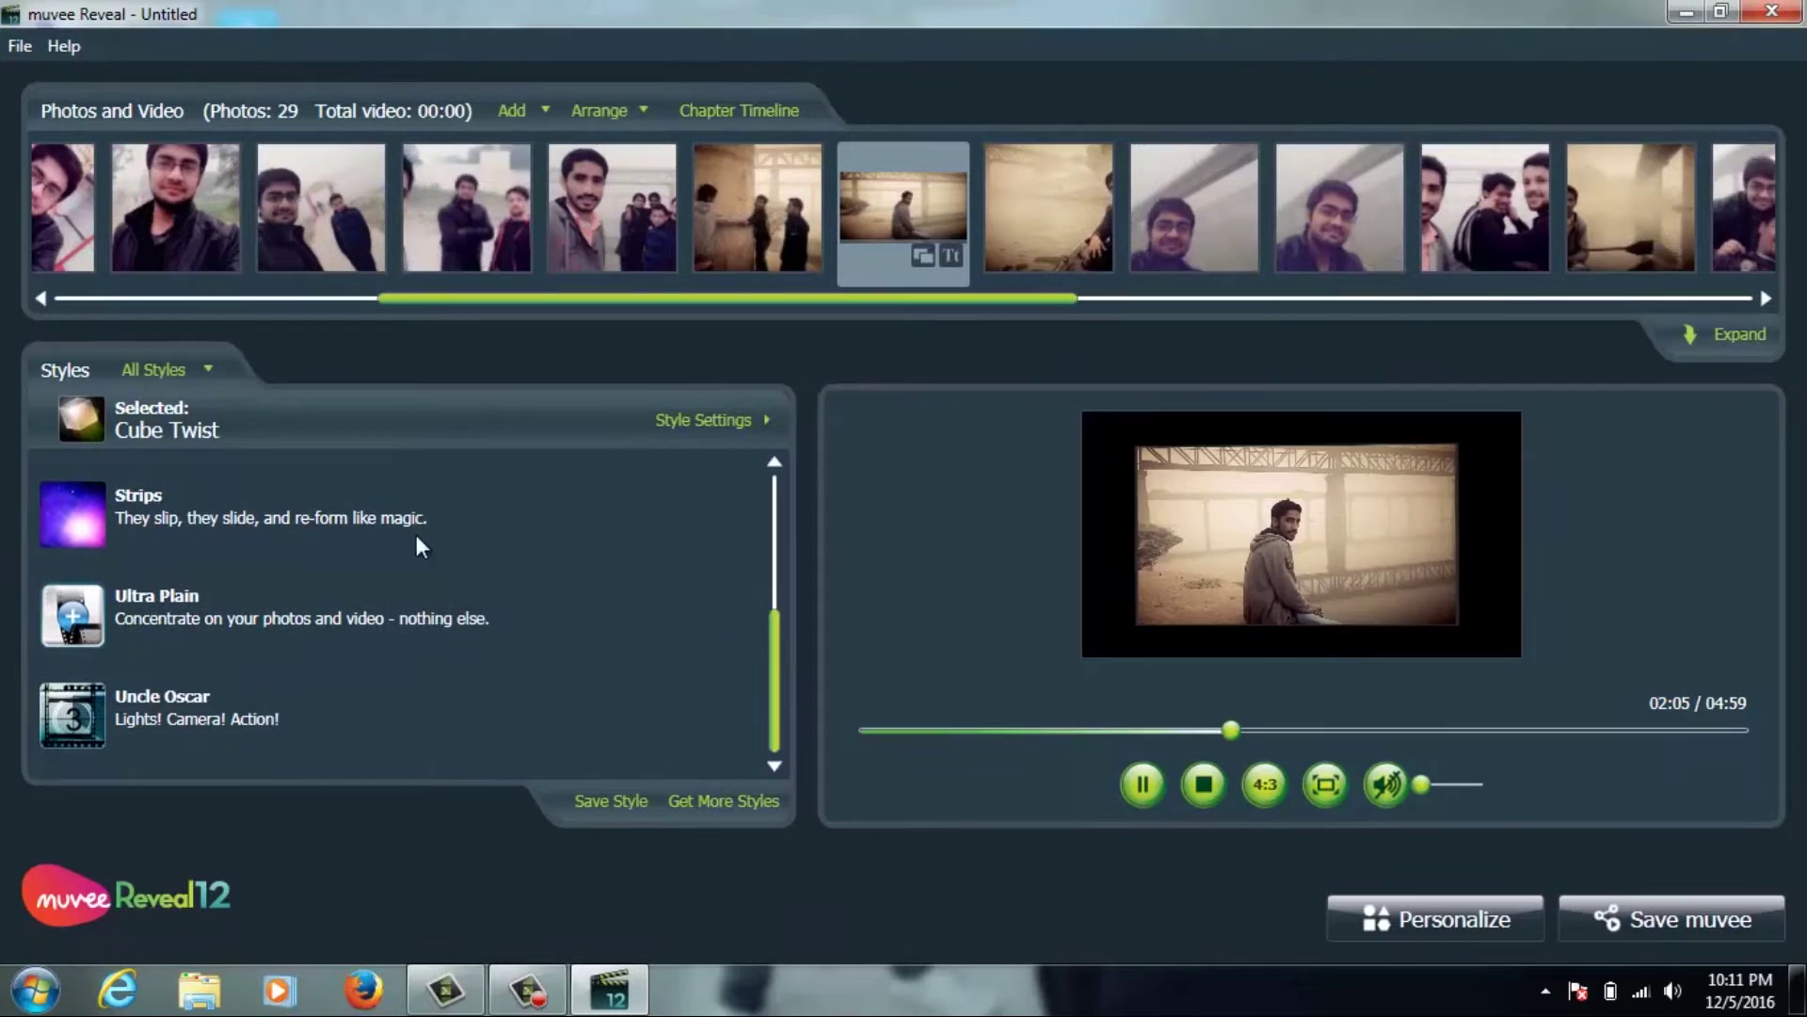
click(209, 538)
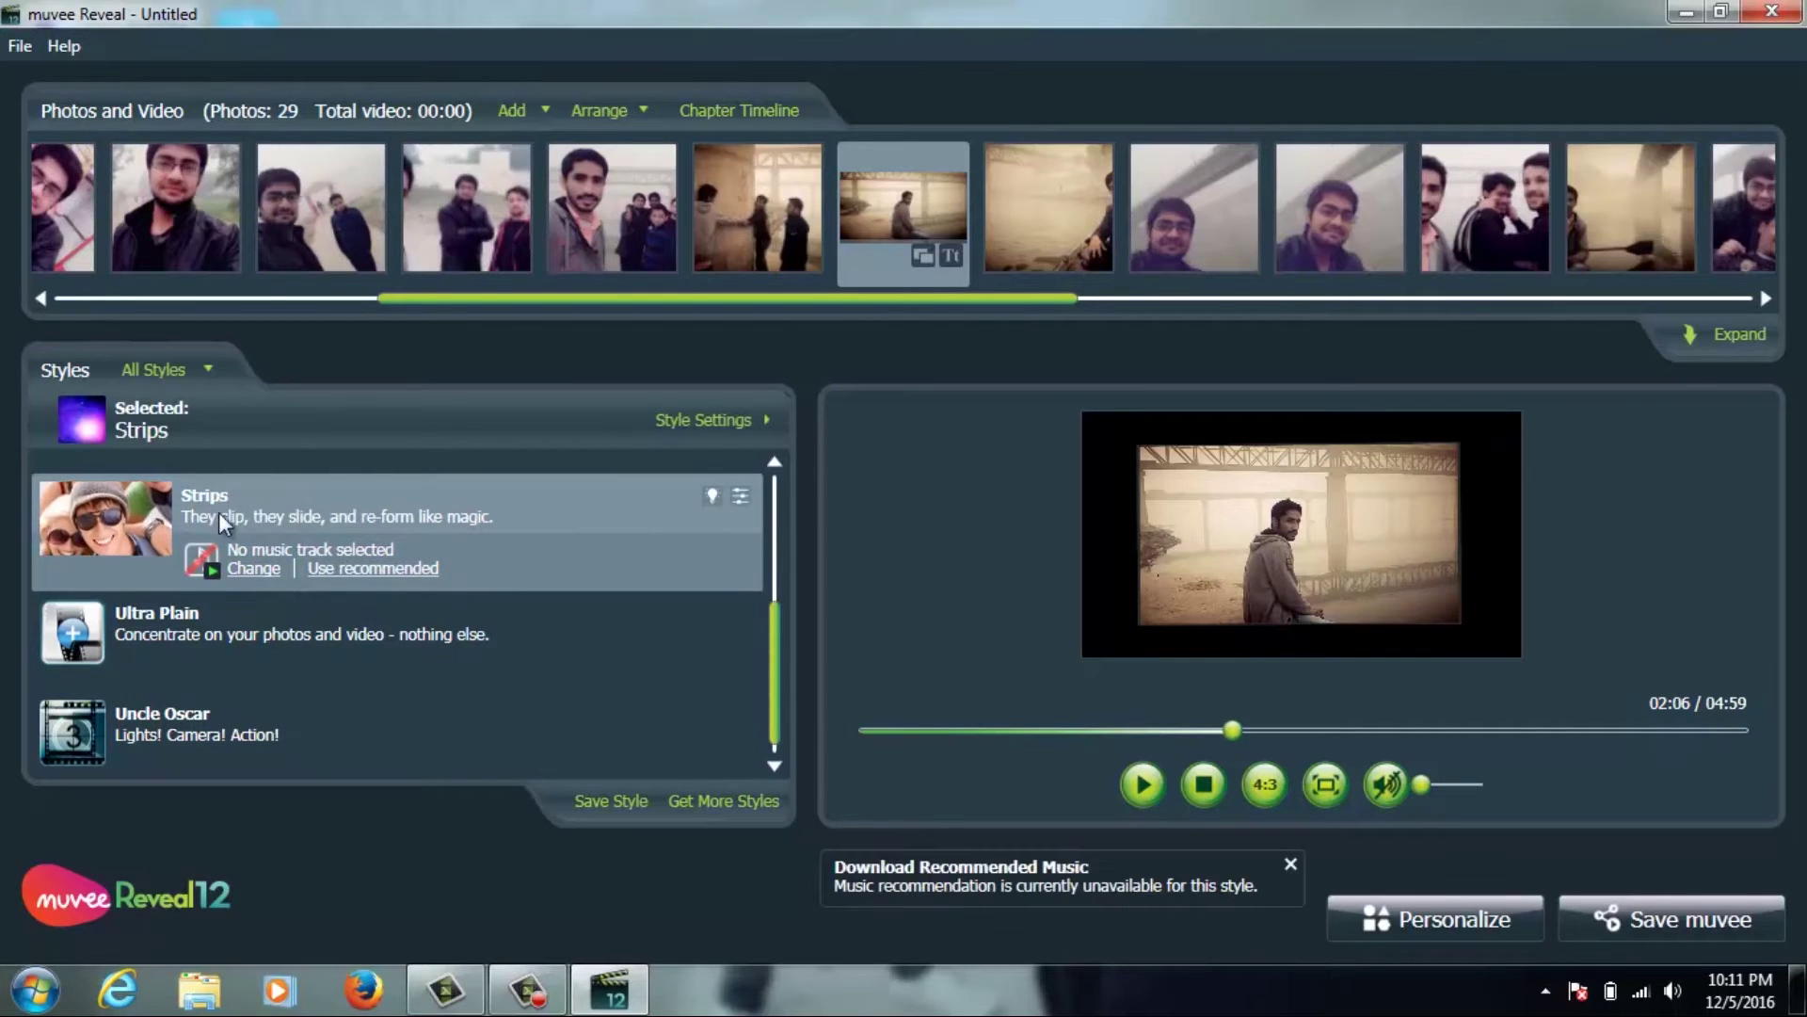
click(1287, 863)
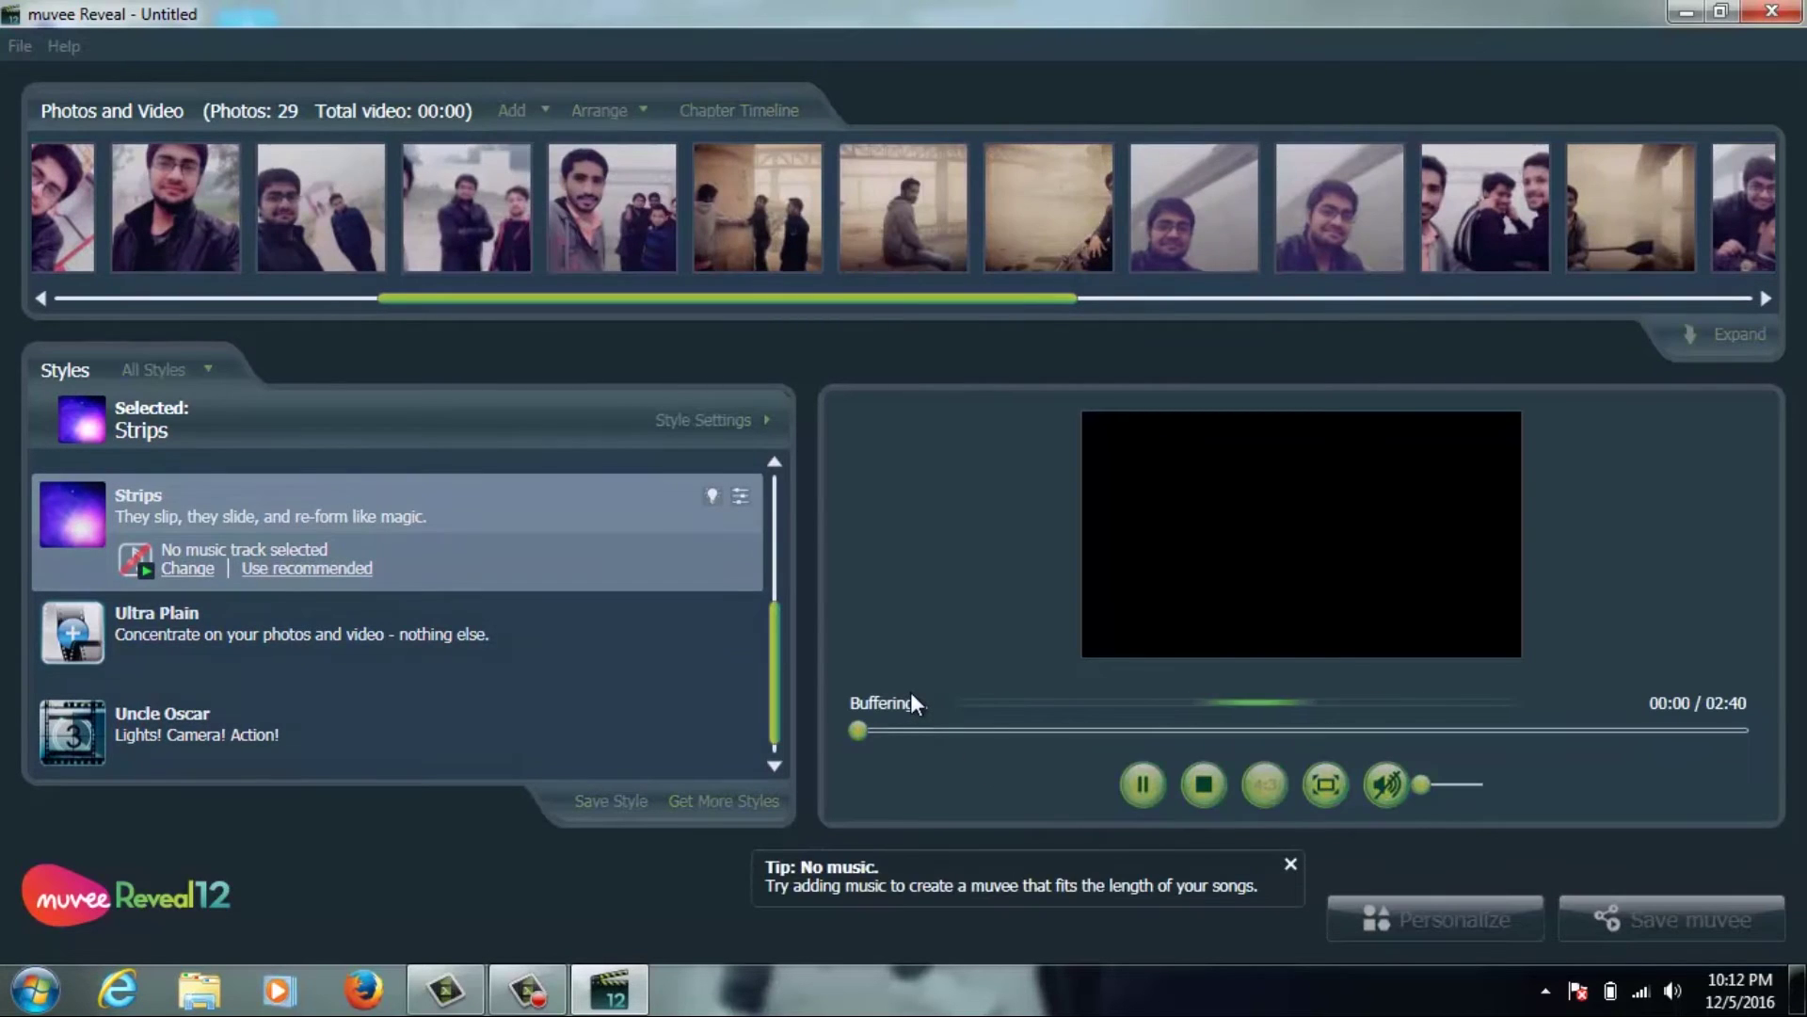
click(1290, 863)
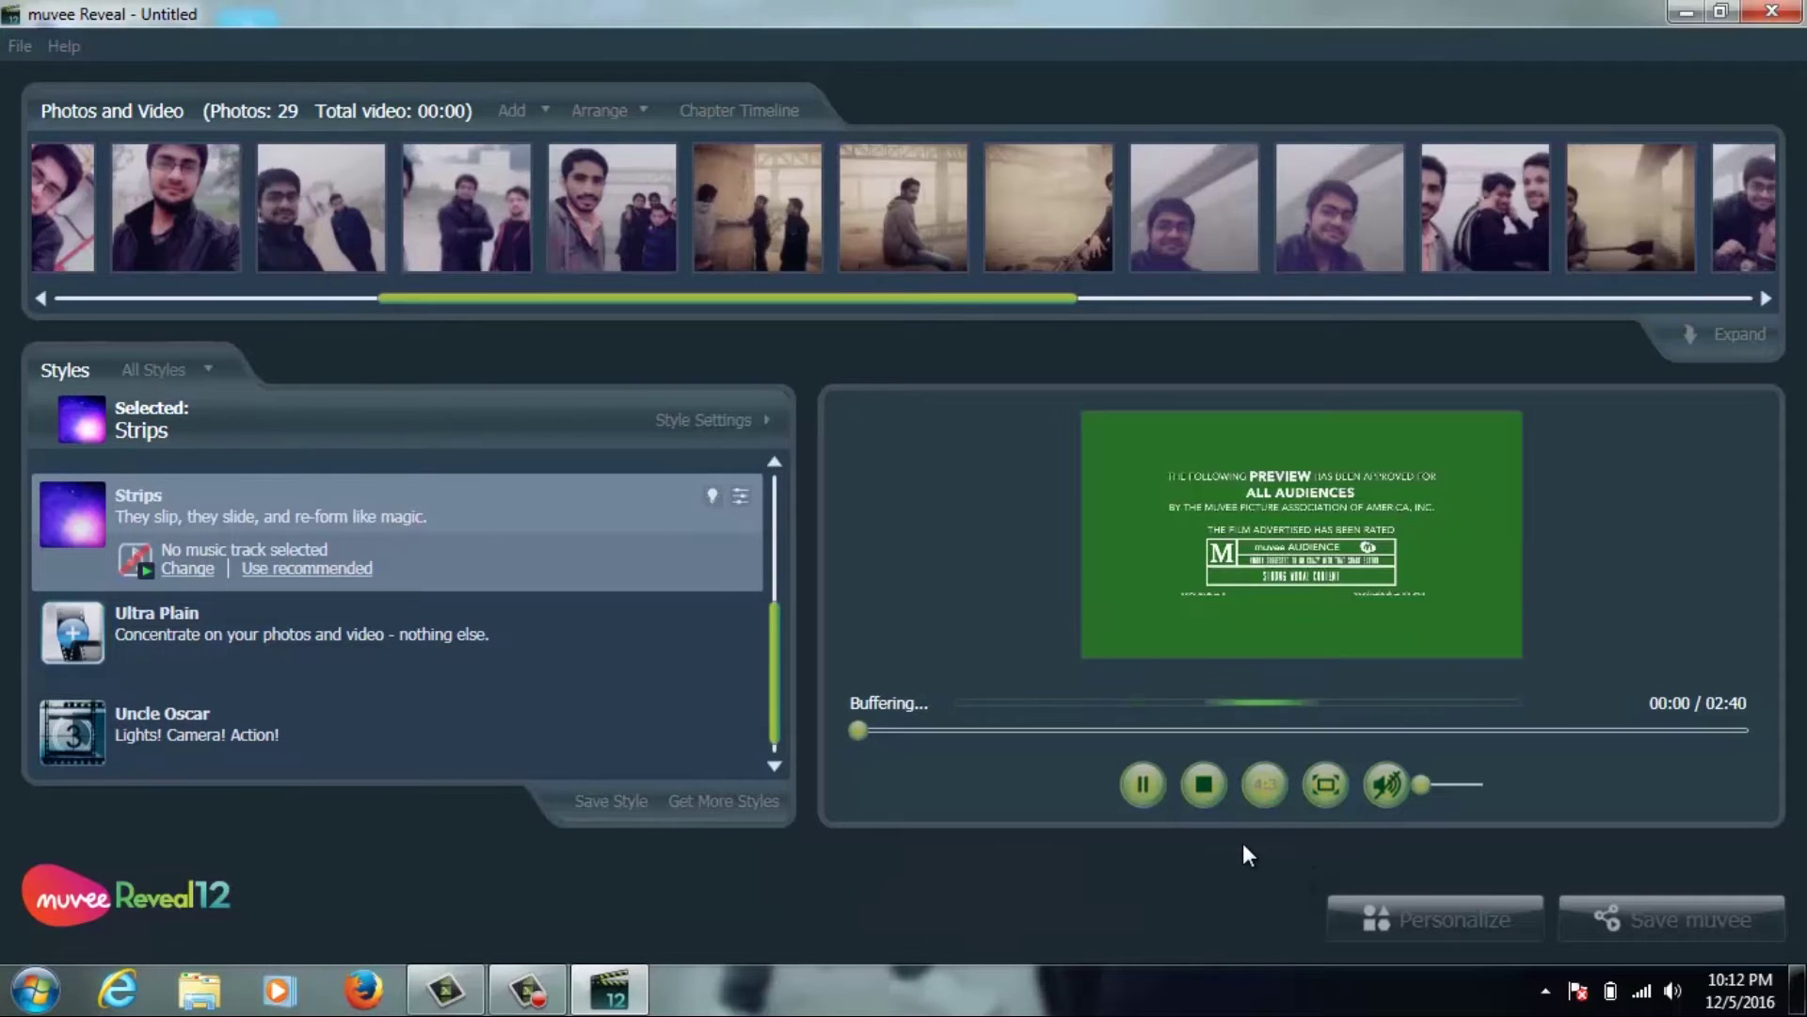
click(949, 729)
click(1038, 732)
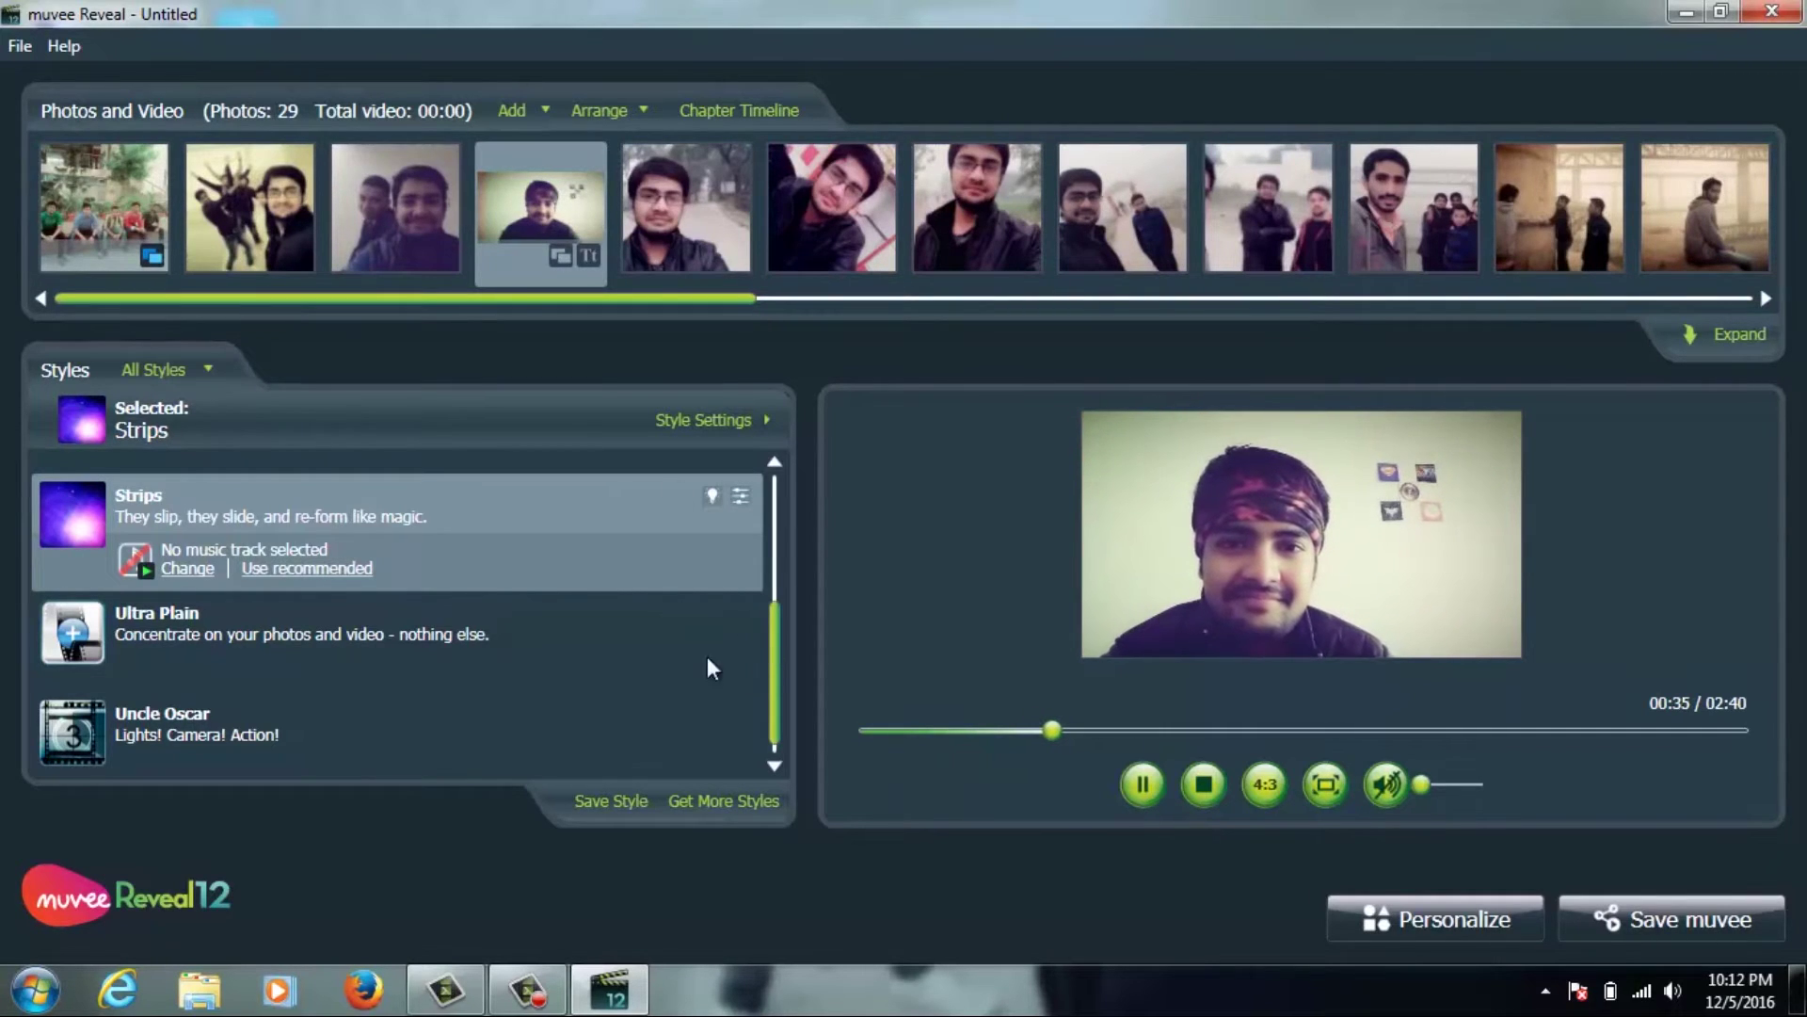
- Choose the Uncle Oscar style and preview the muvee, skipping ahead past the opening
drag(778, 622, 793, 488)
drag(787, 574, 766, 687)
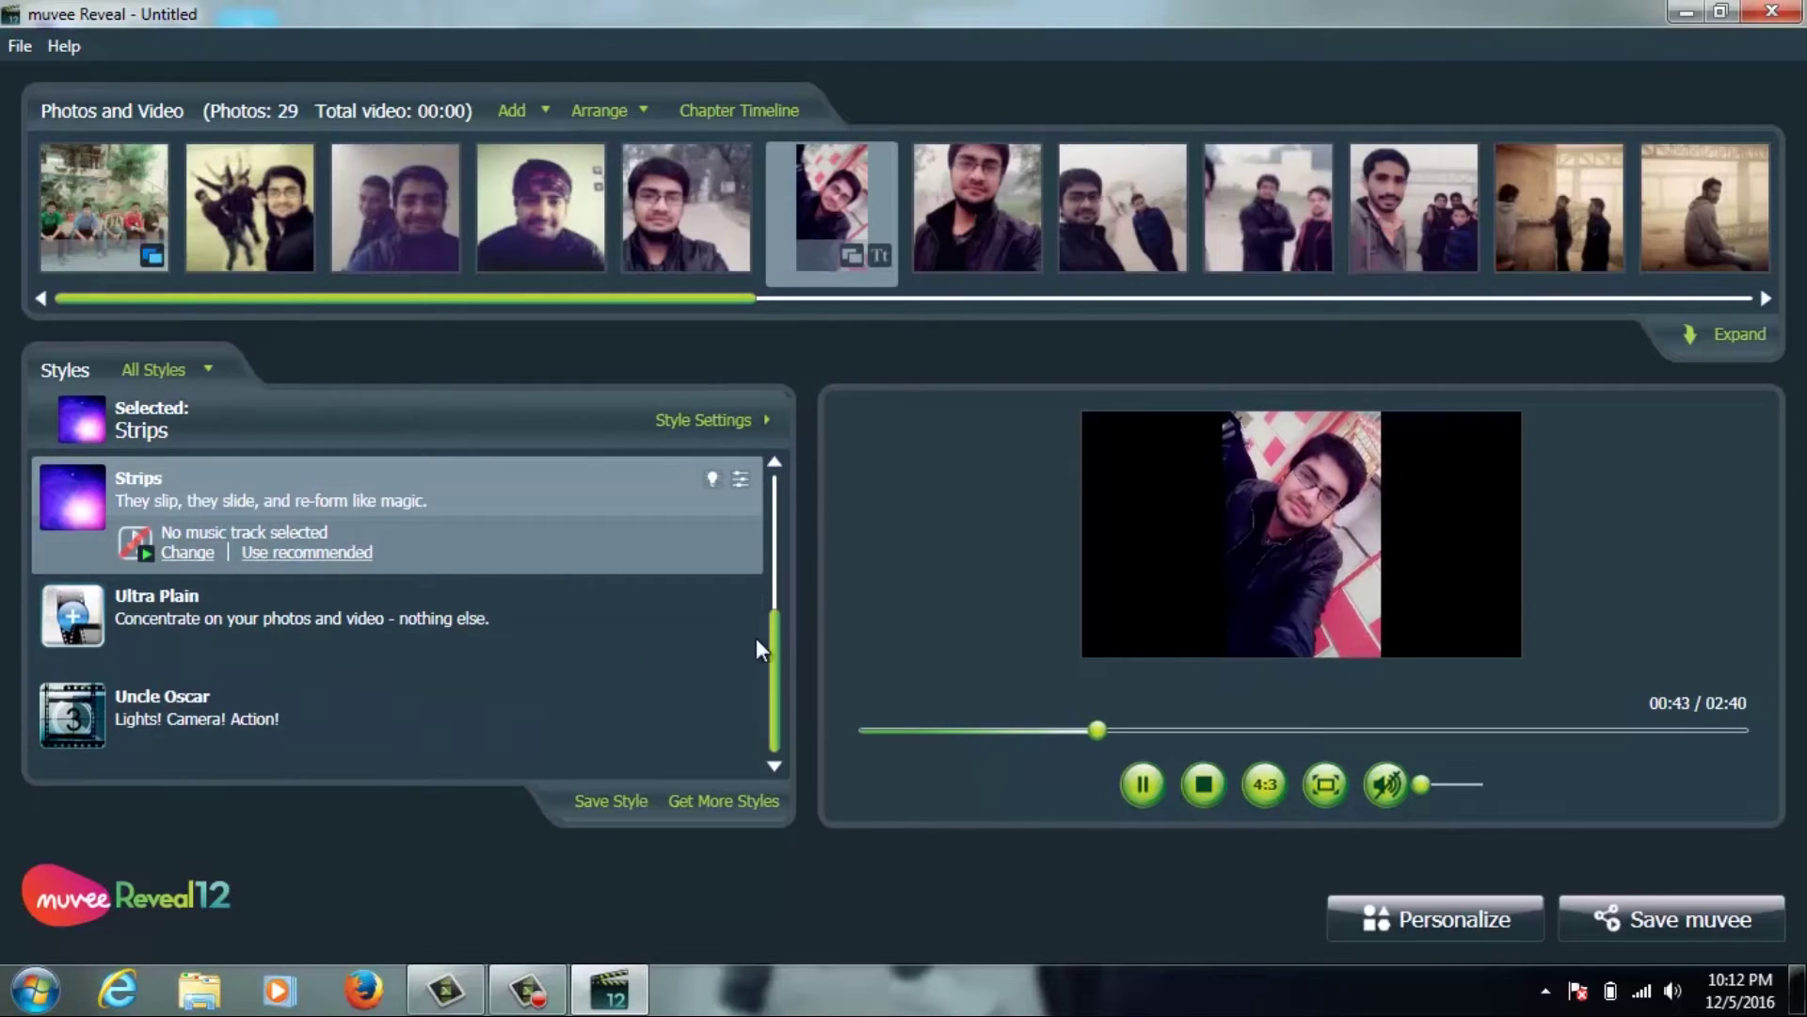
drag(779, 627, 771, 680)
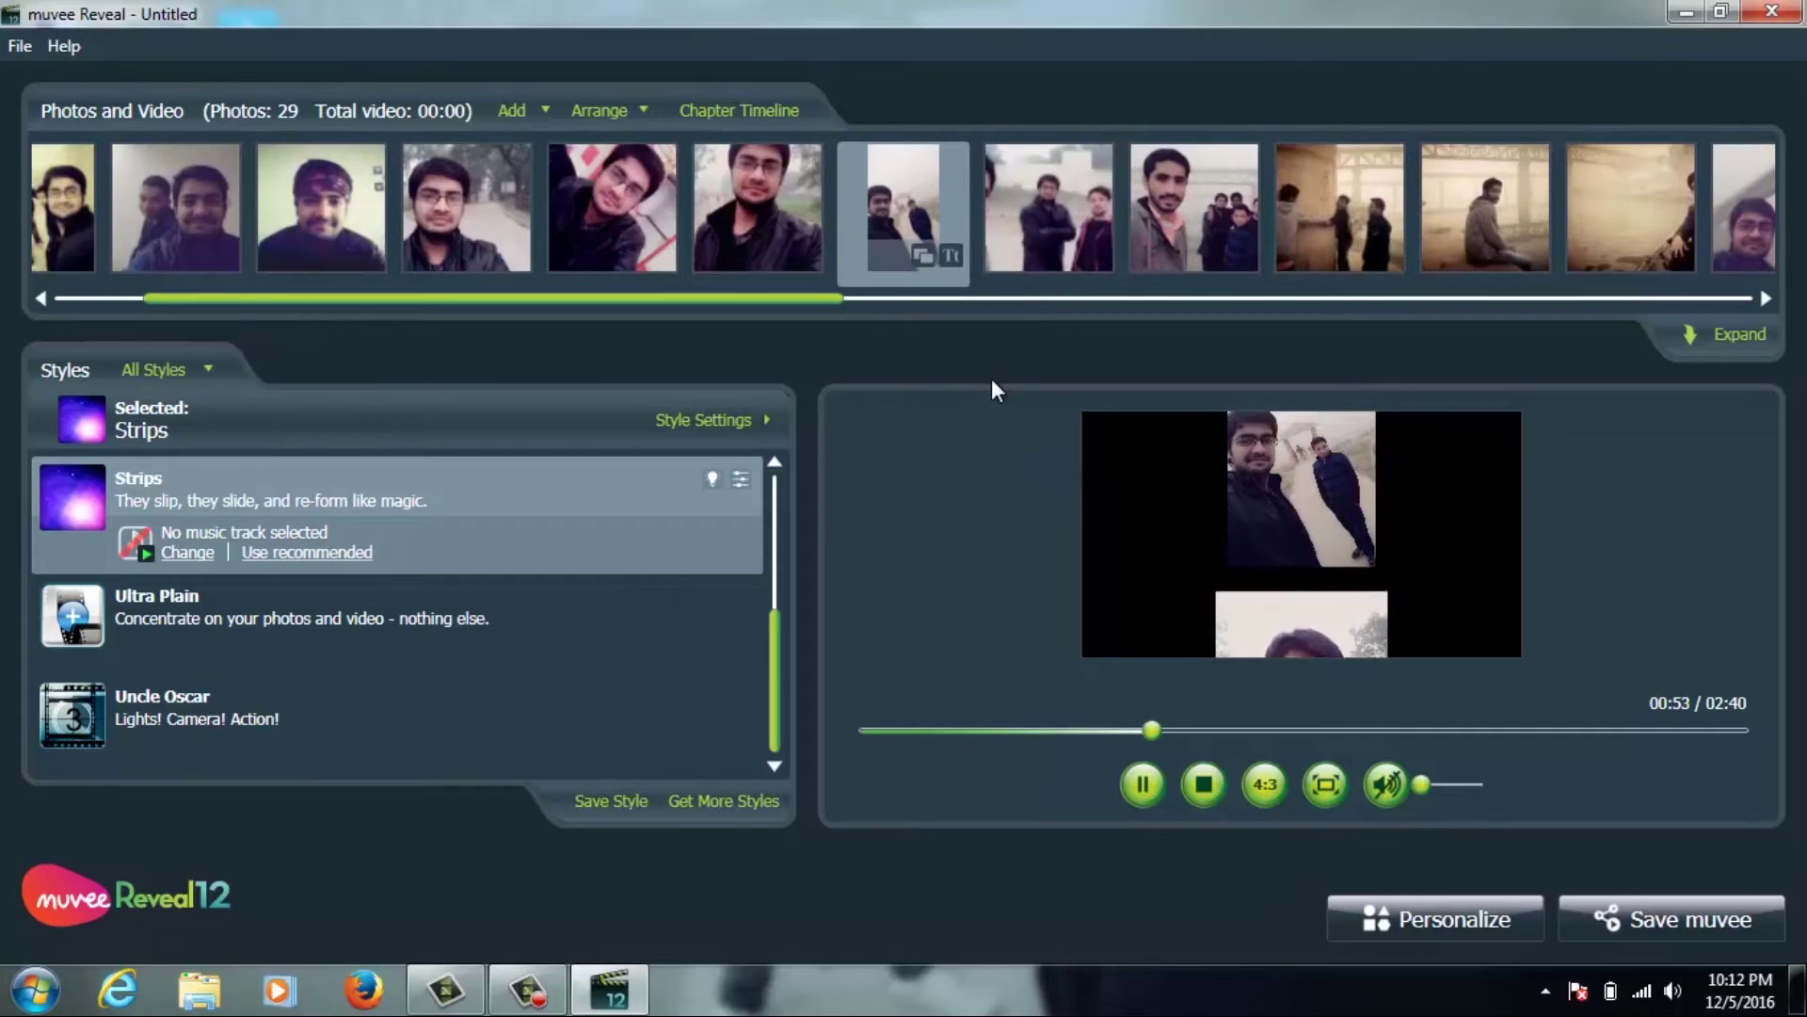
mouse_move(772, 634)
mouse_down()
mouse_move(772, 500)
mouse_move(780, 659)
mouse_up()
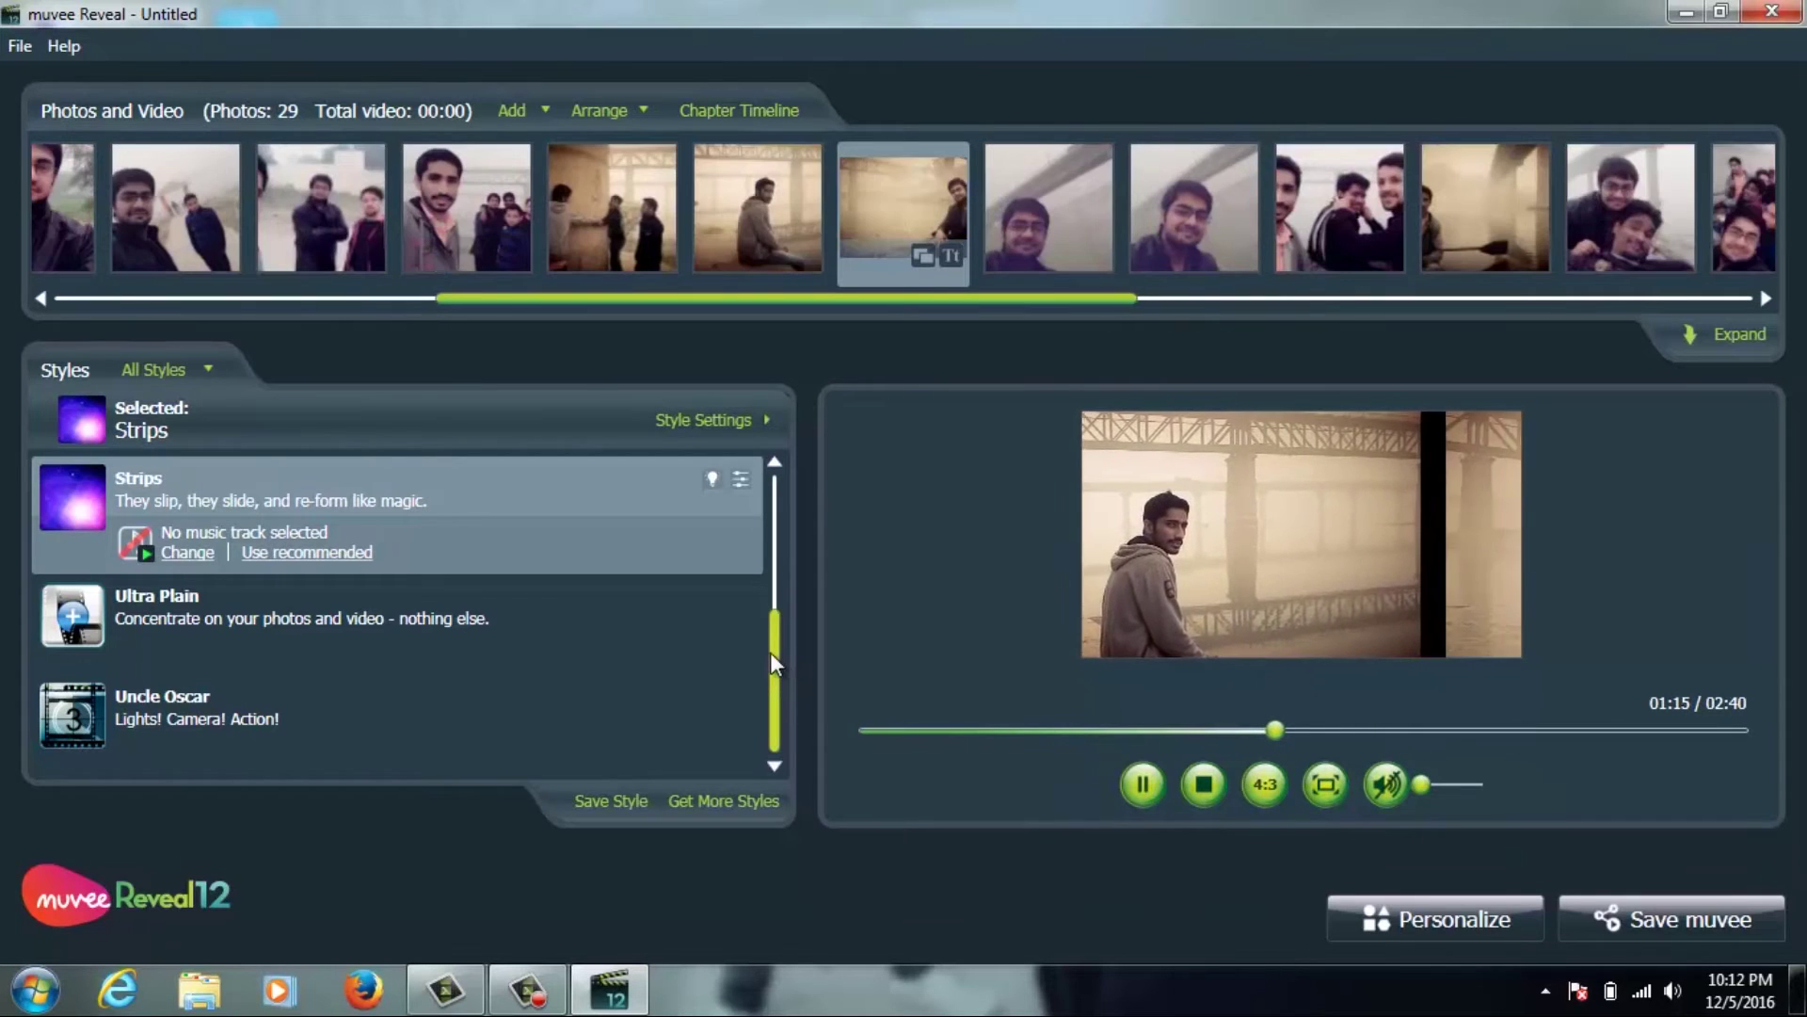
drag(770, 652, 788, 527)
scroll(791, 532, up, 2)
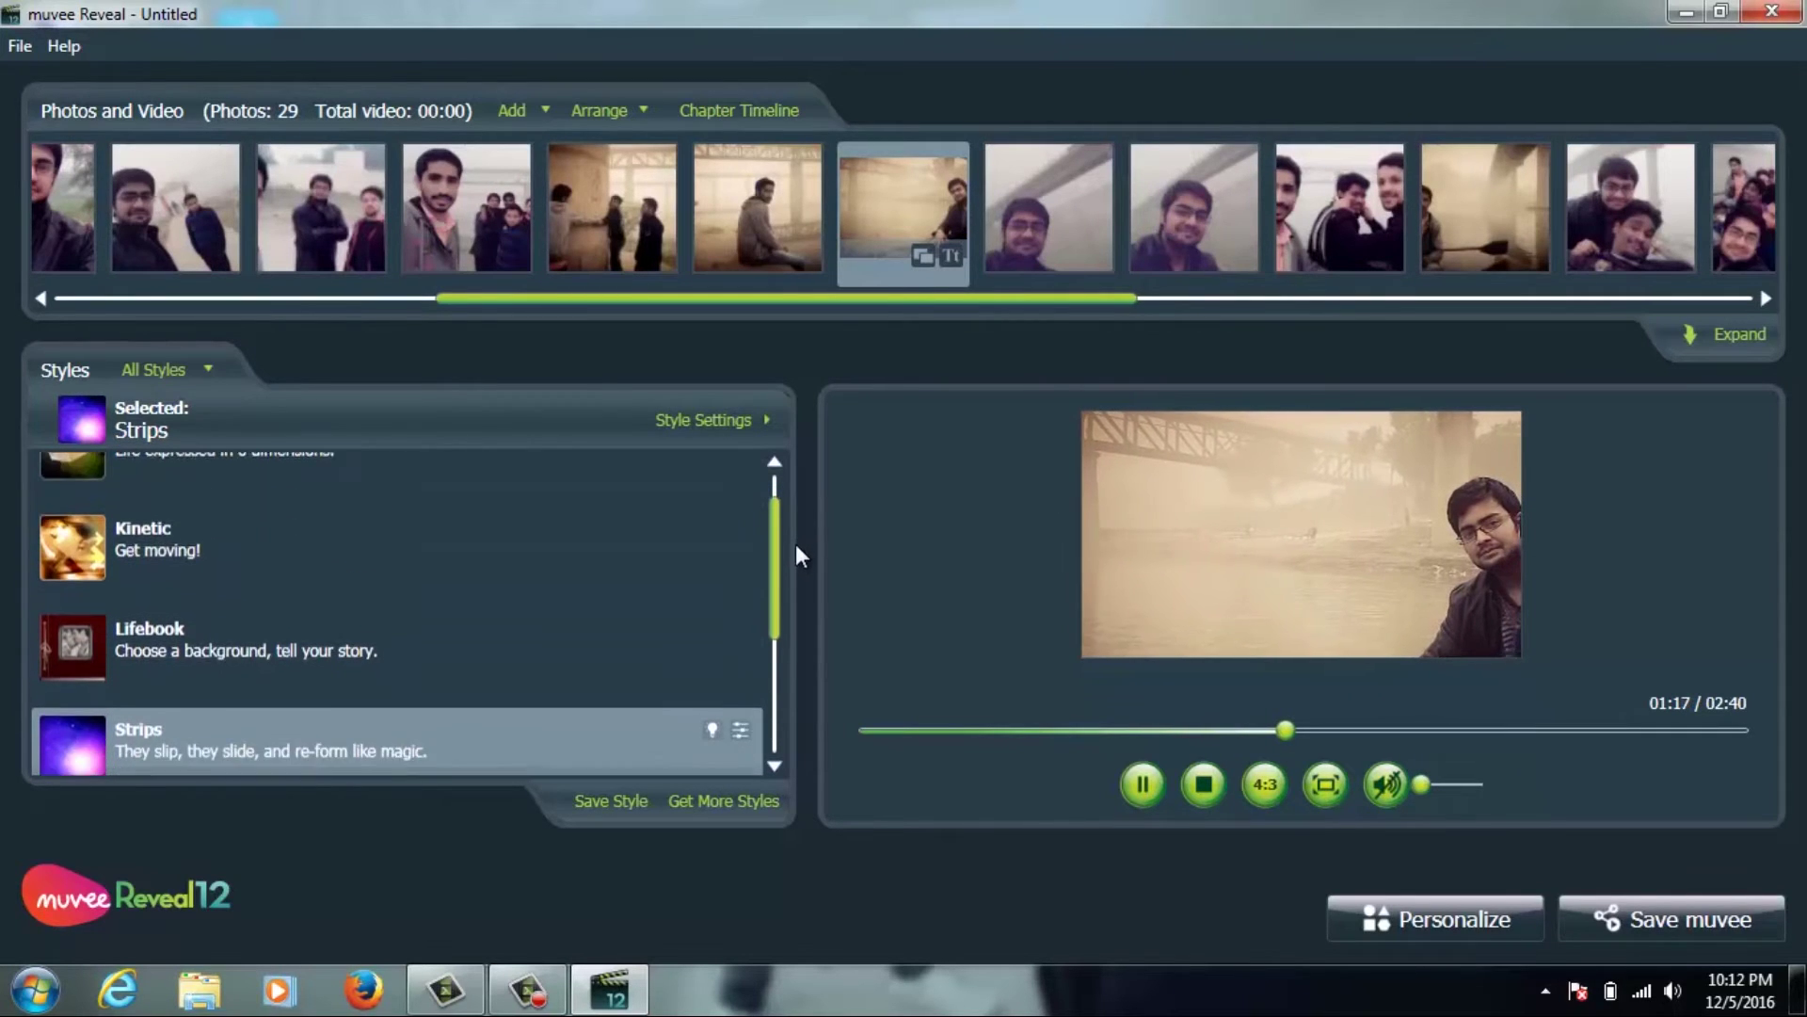
scroll(799, 532, down, 3)
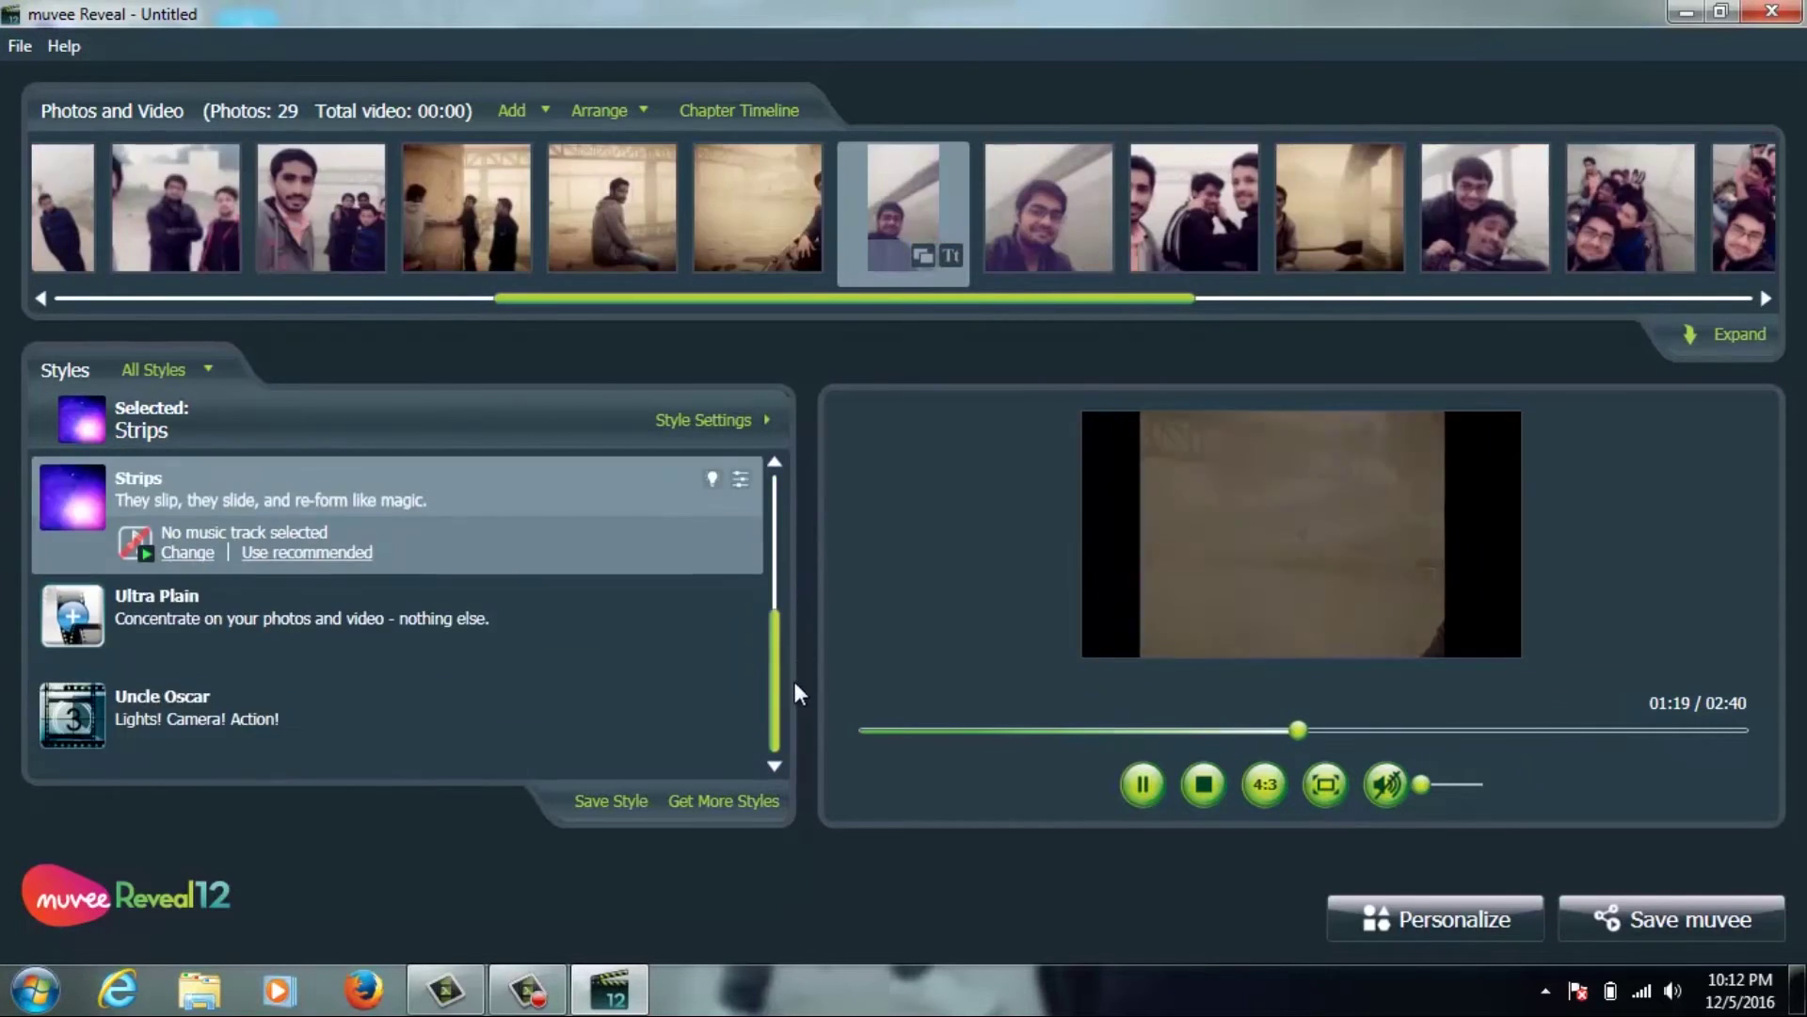
click(422, 717)
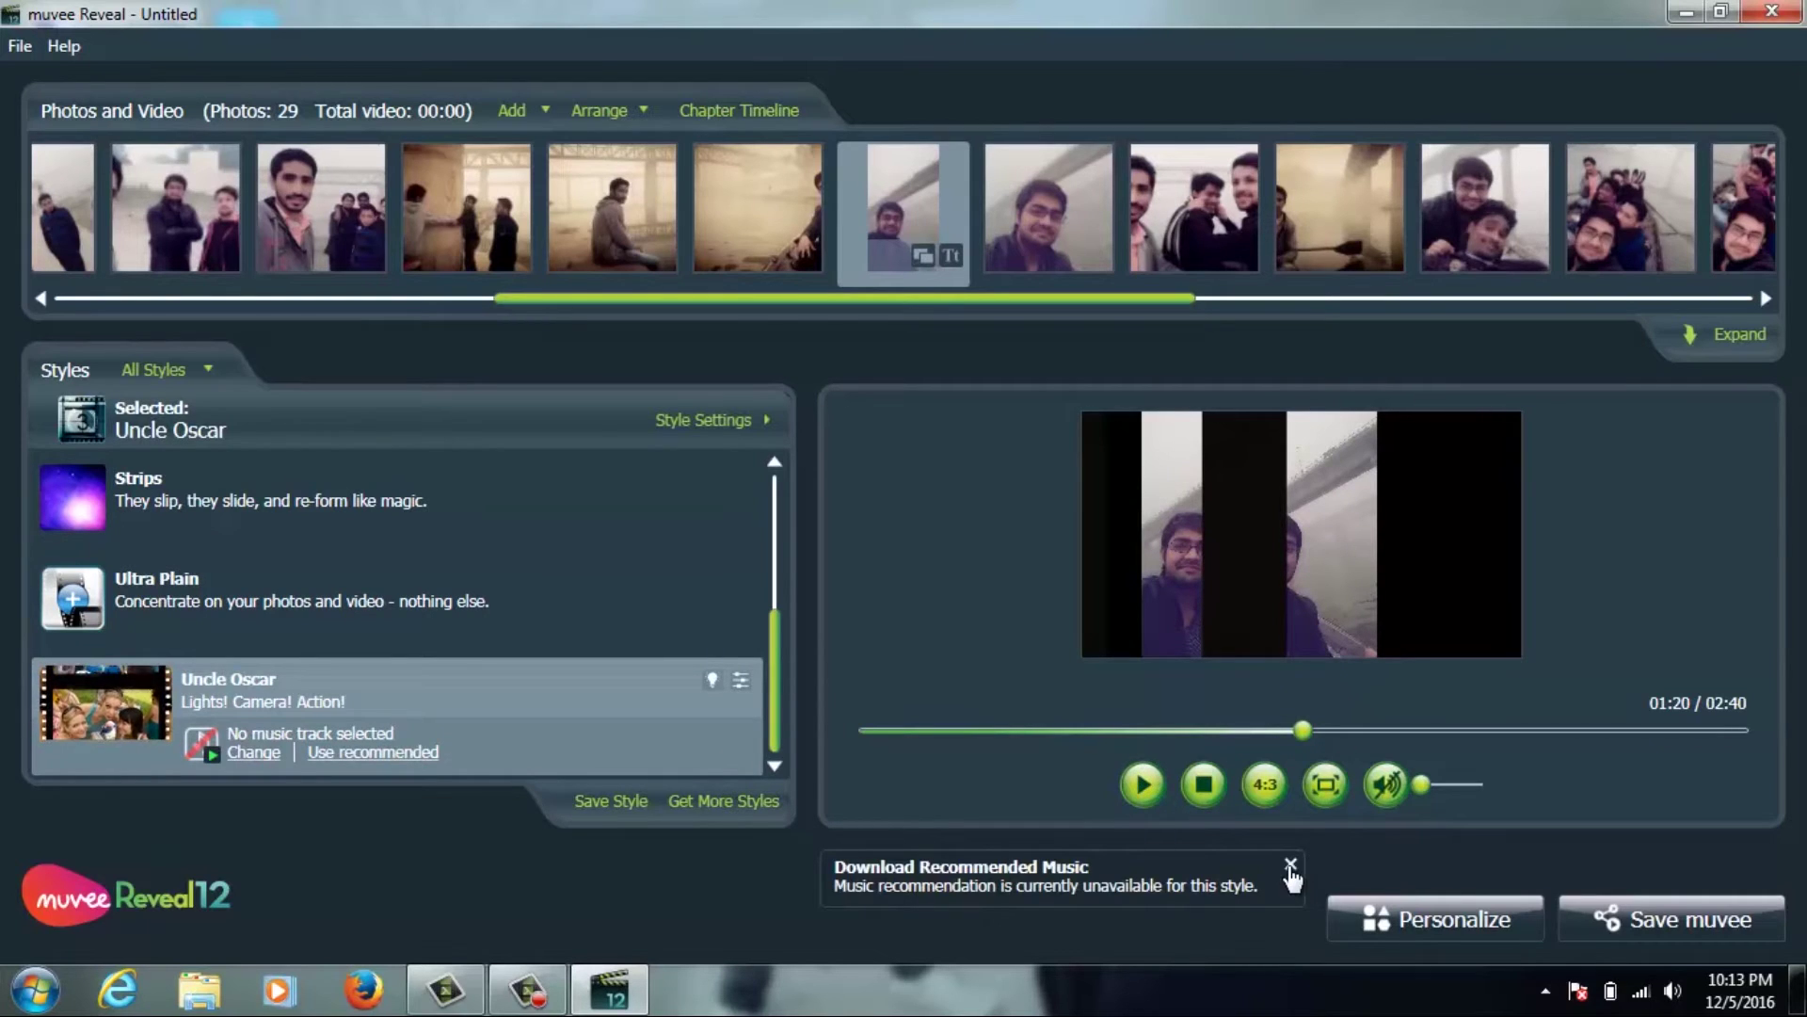
click(1134, 791)
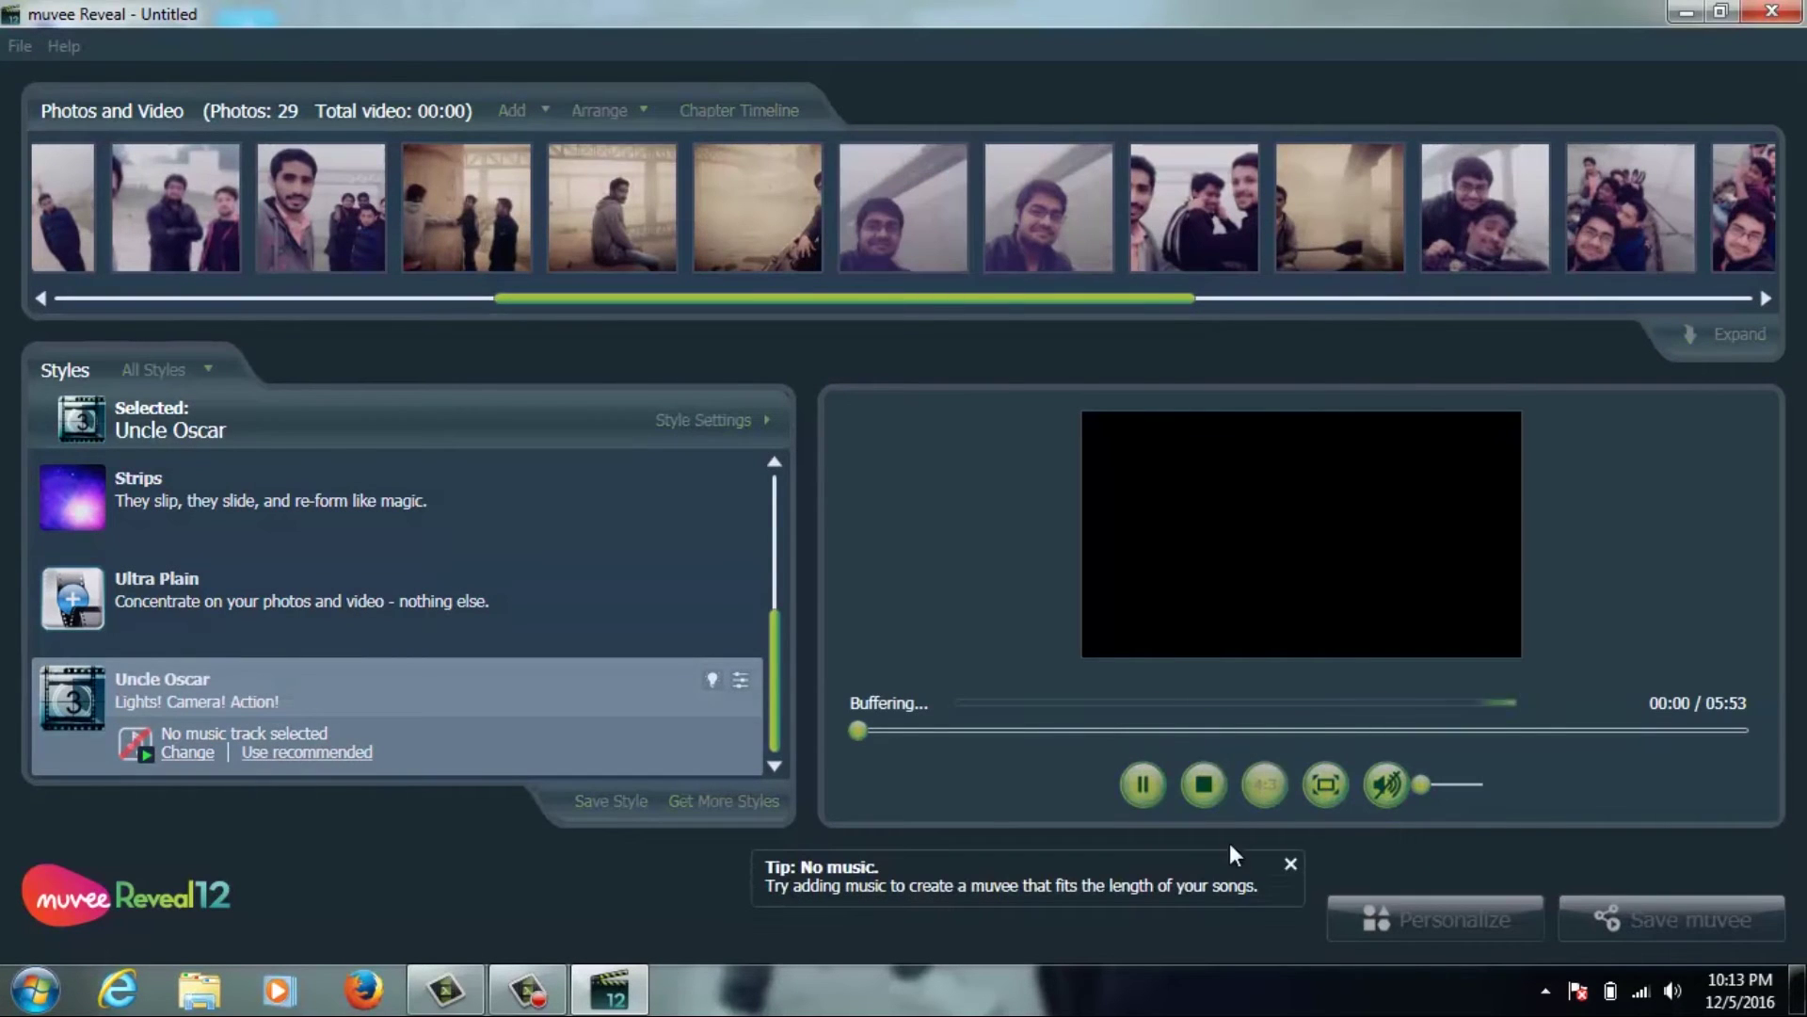
click(1291, 863)
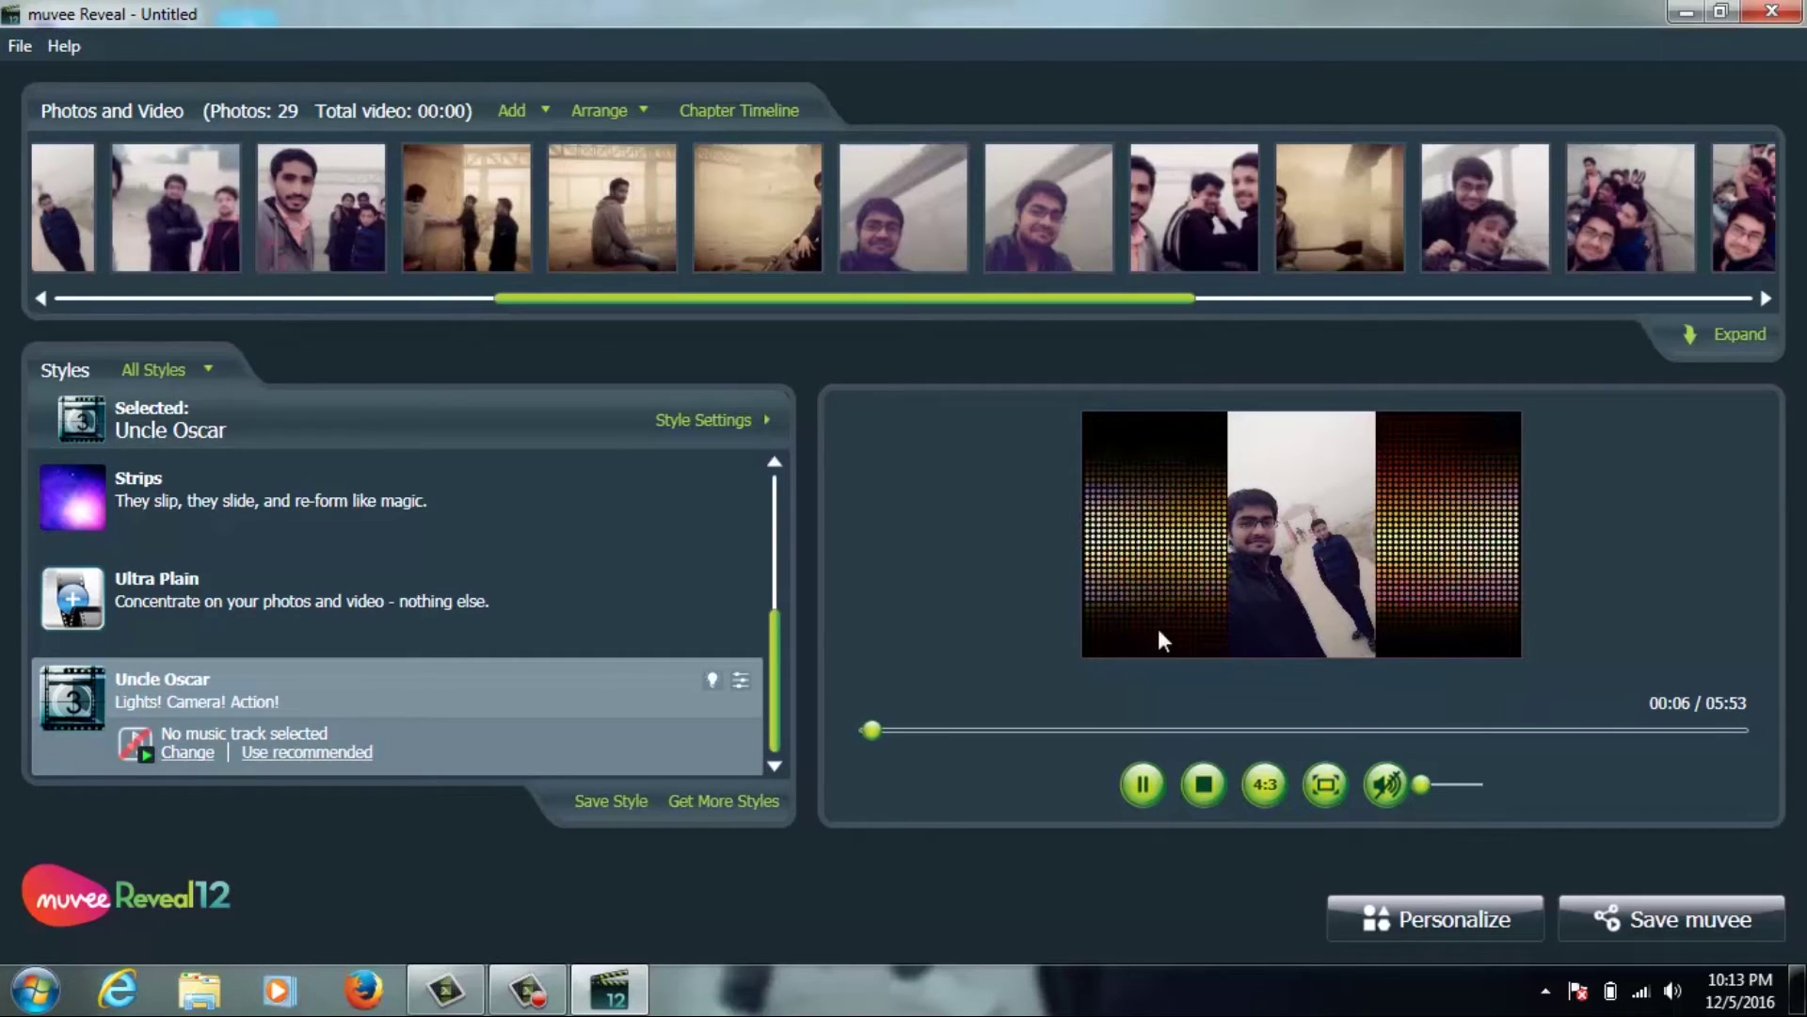
click(927, 729)
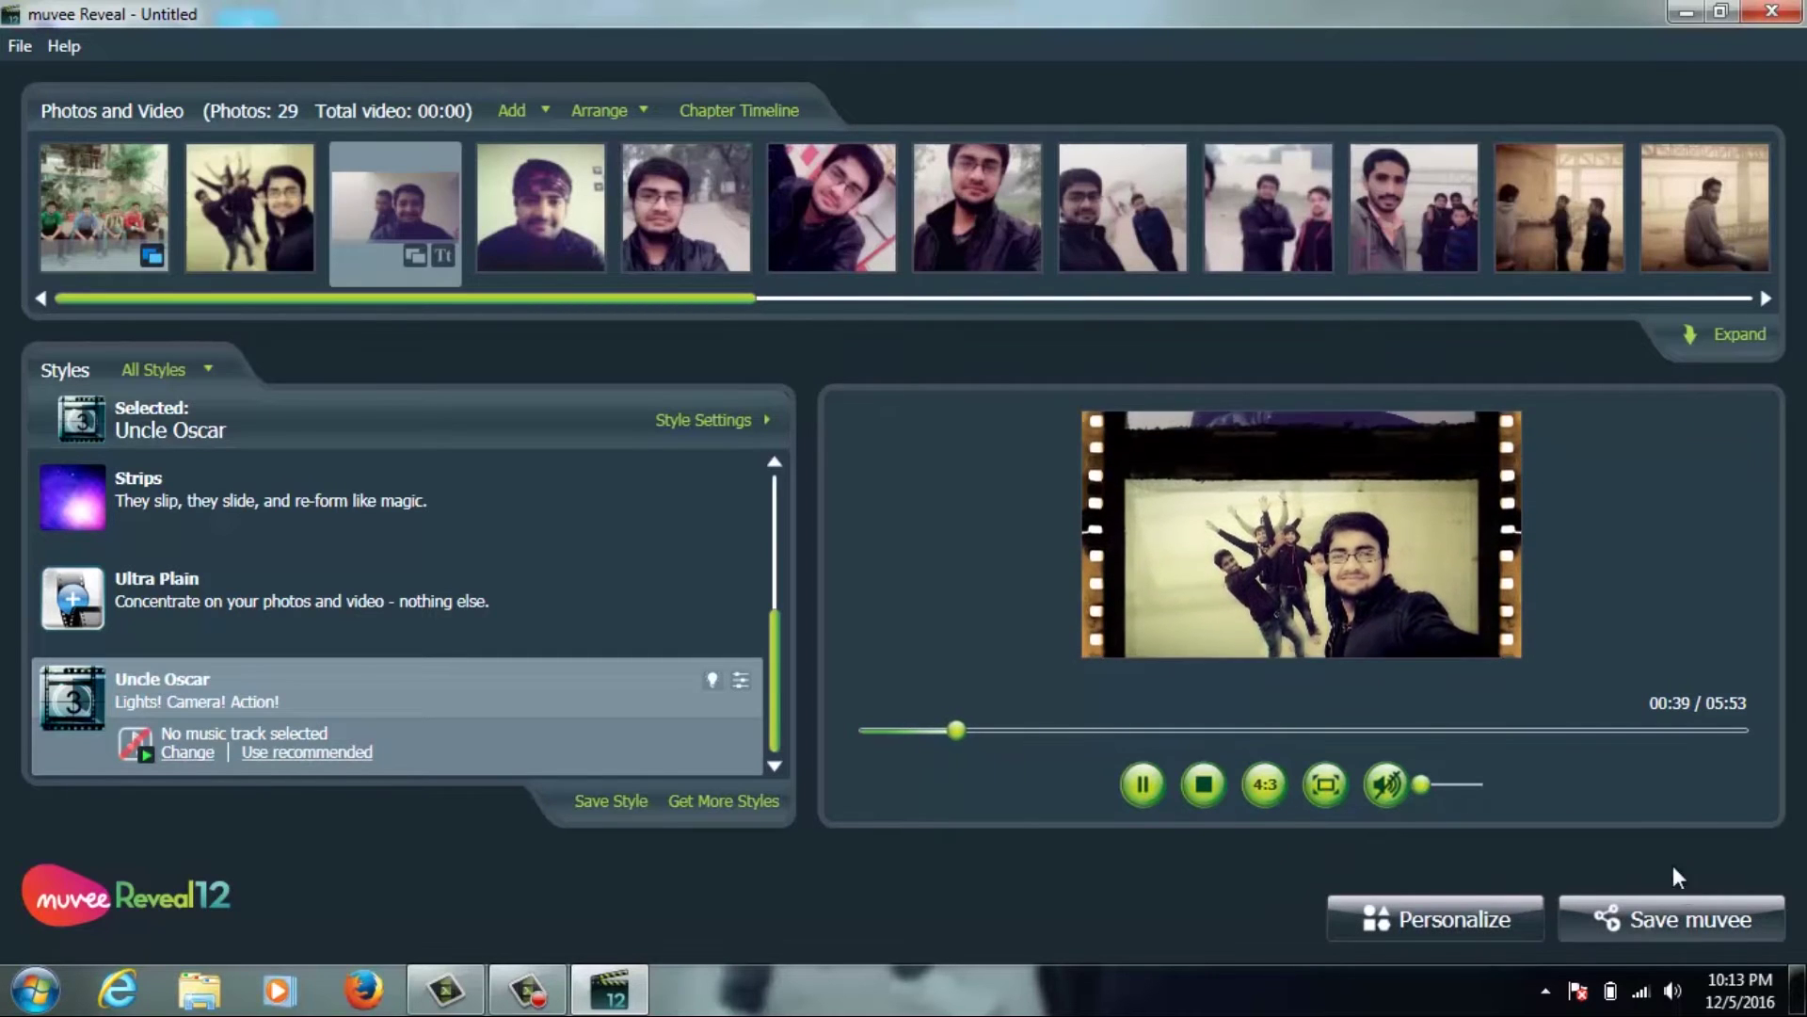
- Skip through the closing part of the Uncle Oscar preview to view the last photos and the end credits
click(1653, 730)
click(1686, 728)
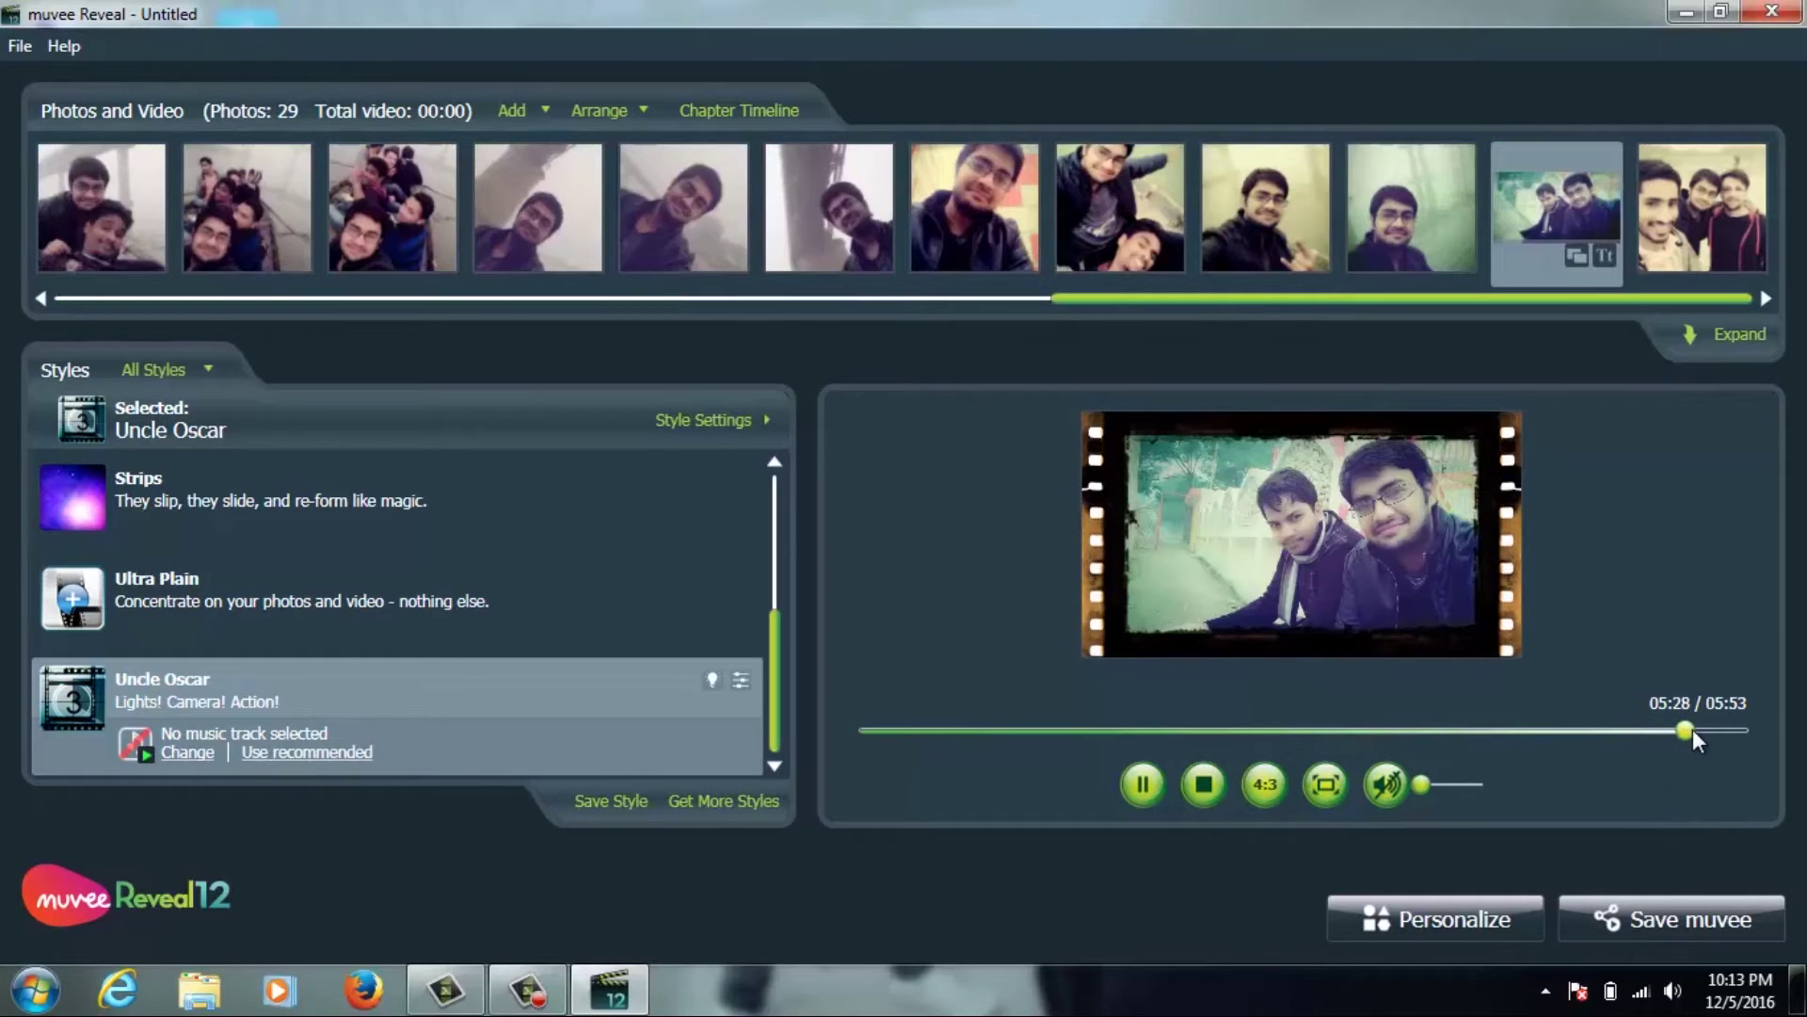
click(1700, 727)
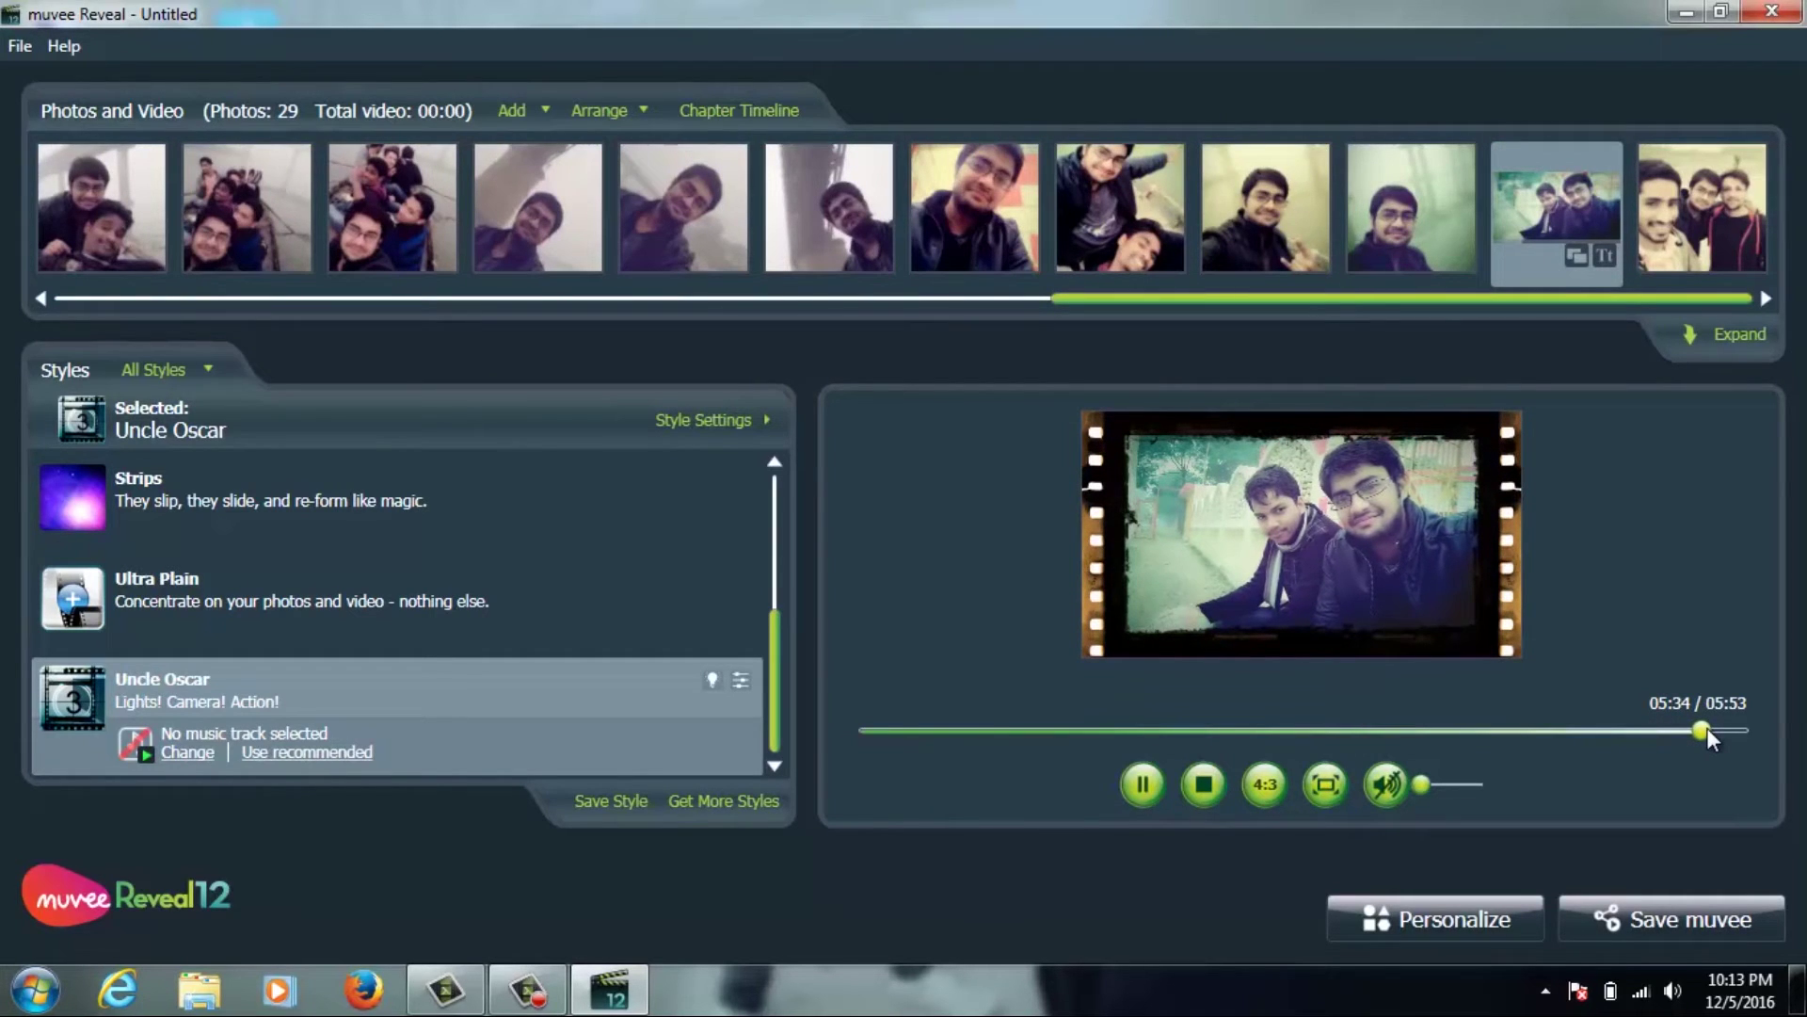
click(1722, 730)
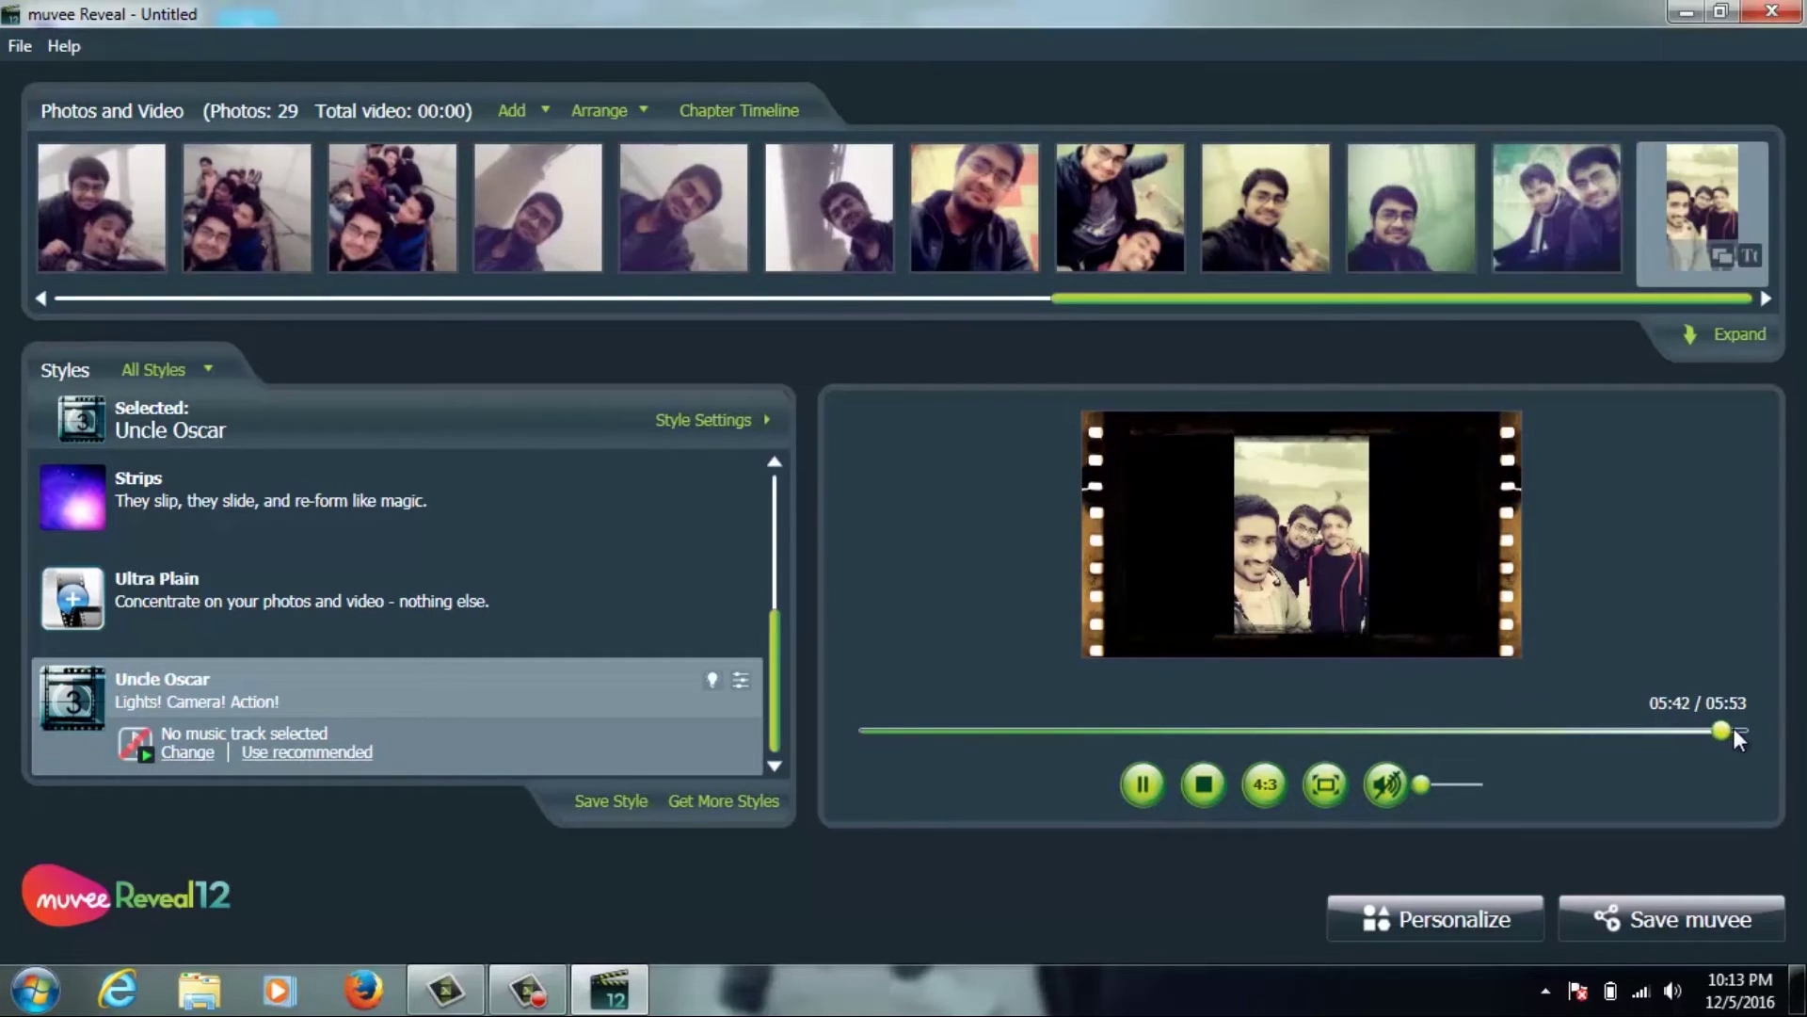
click(1736, 730)
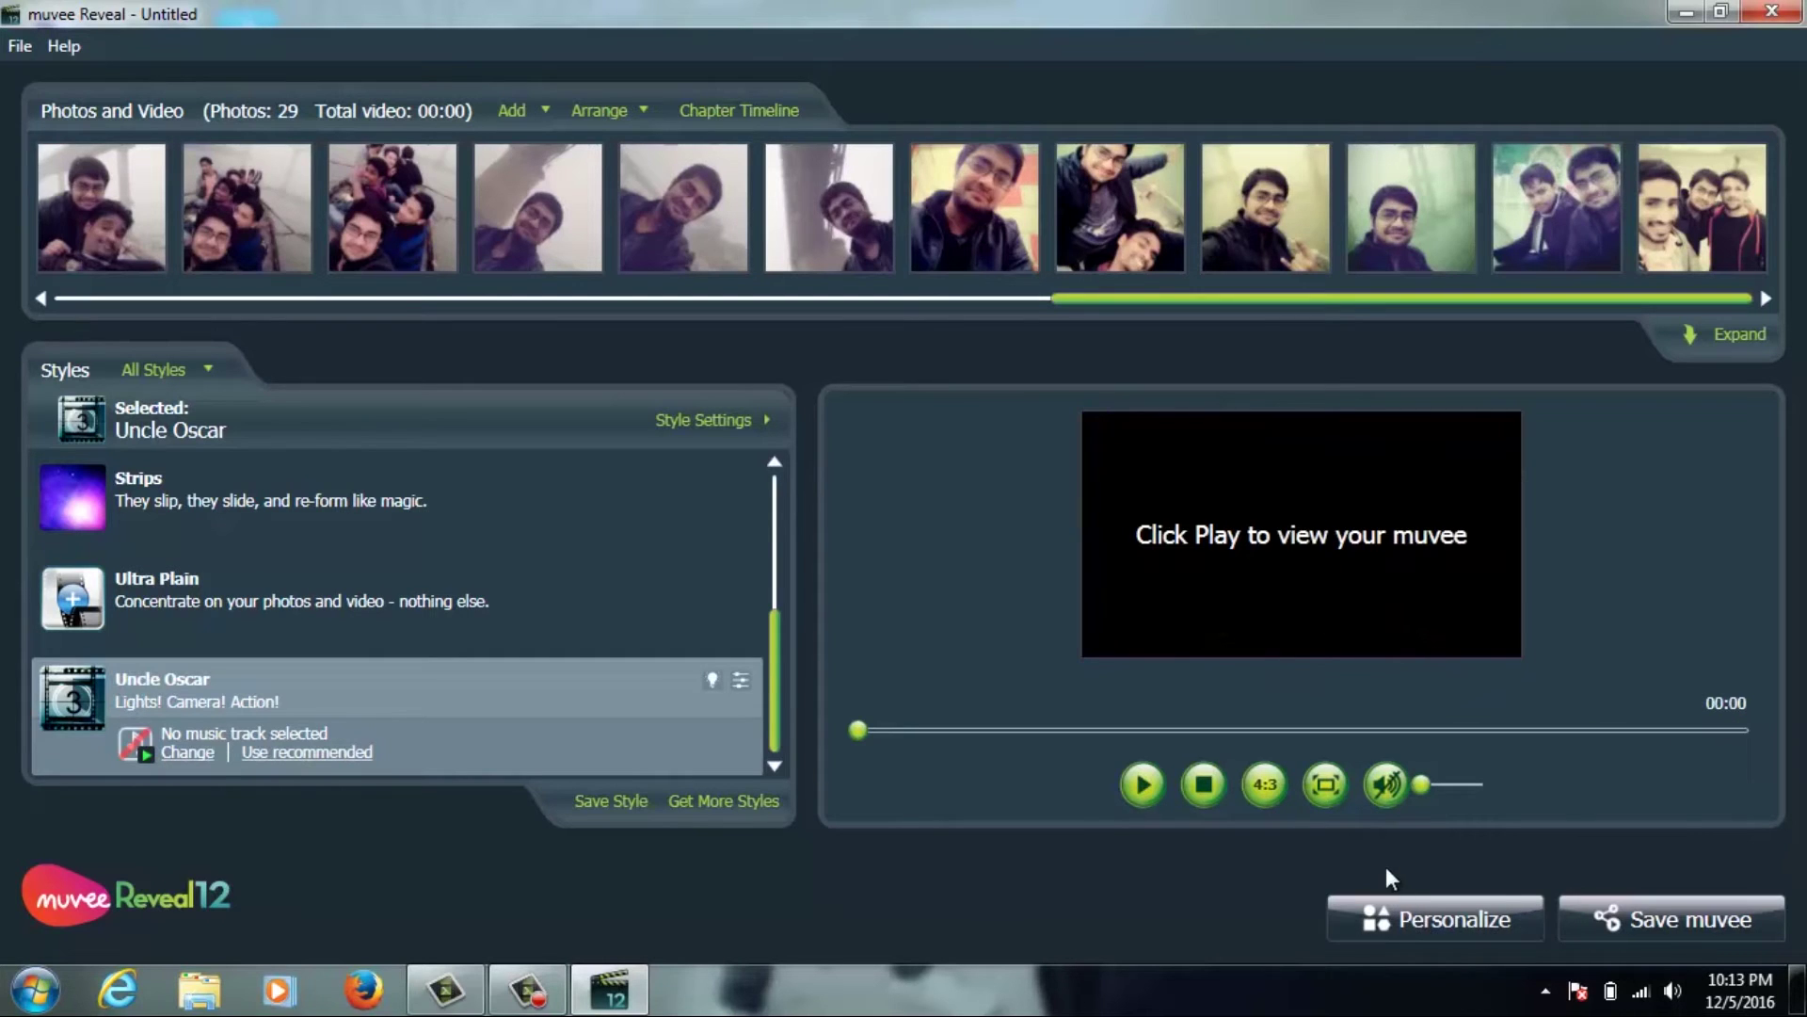
click(1721, 731)
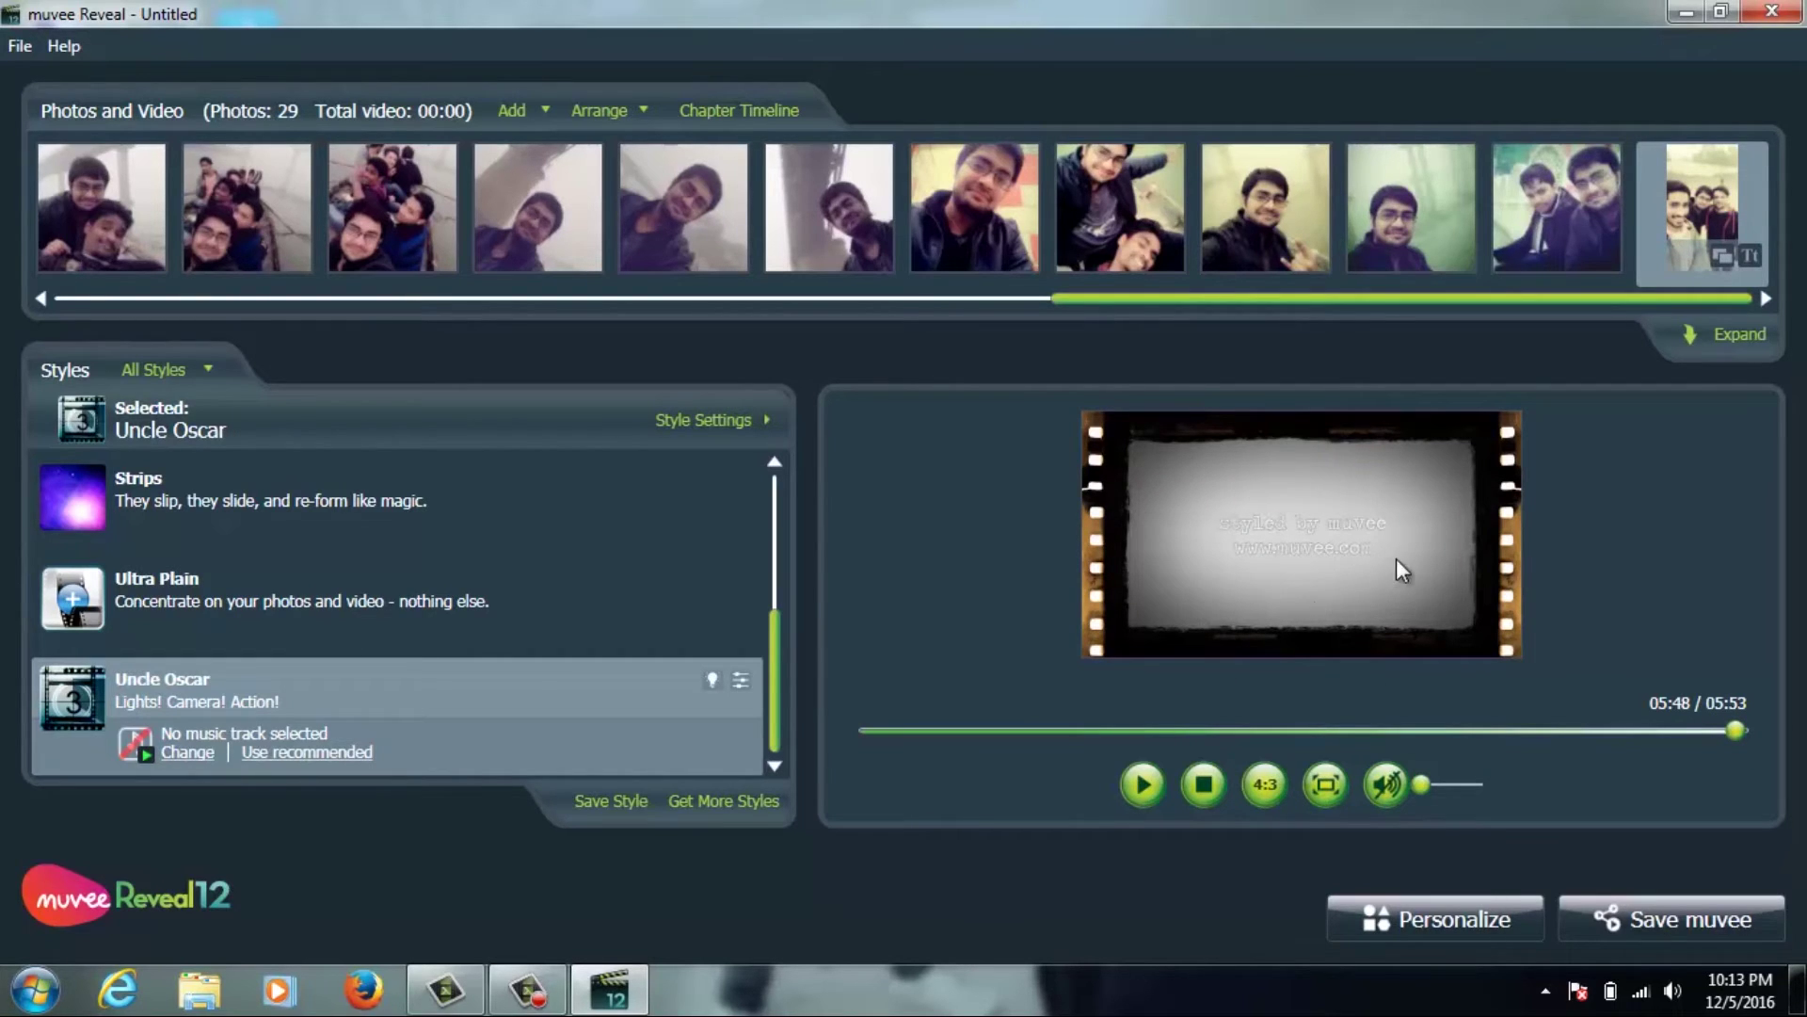
- Open the title settings for personalizing the muvee and preview the Urban Chic cinematic title
click(1427, 915)
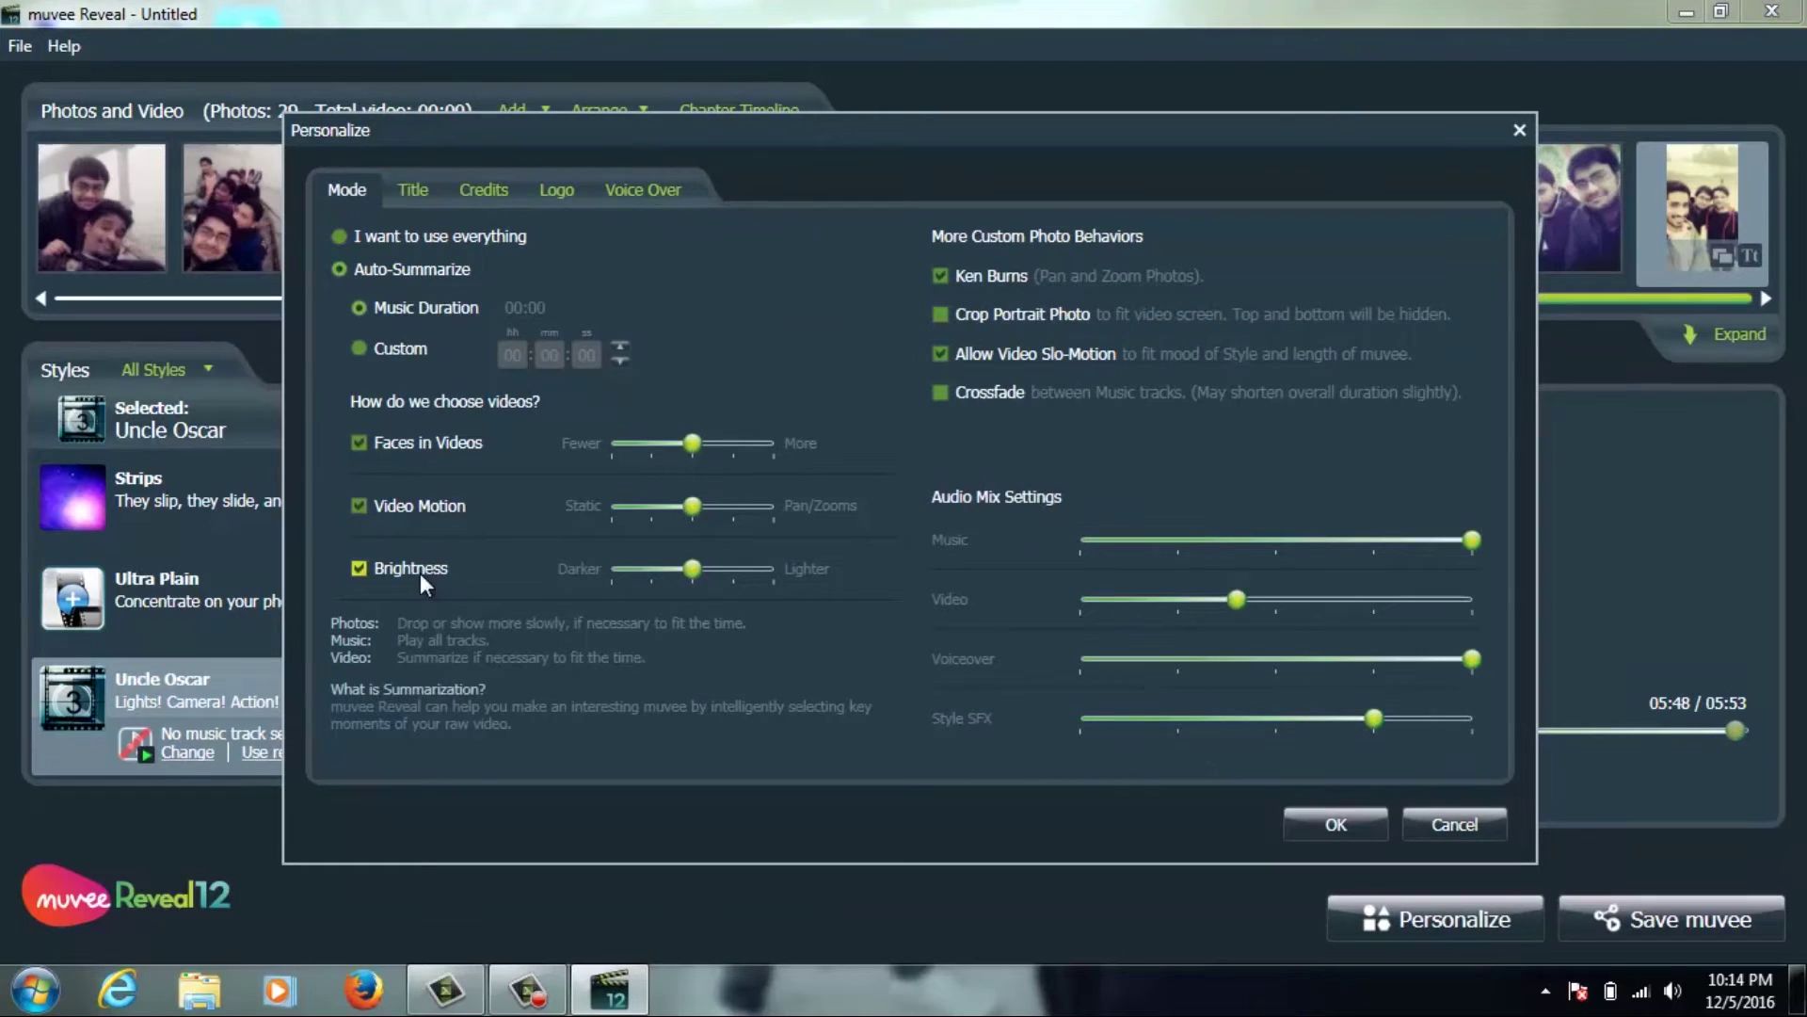
click(426, 193)
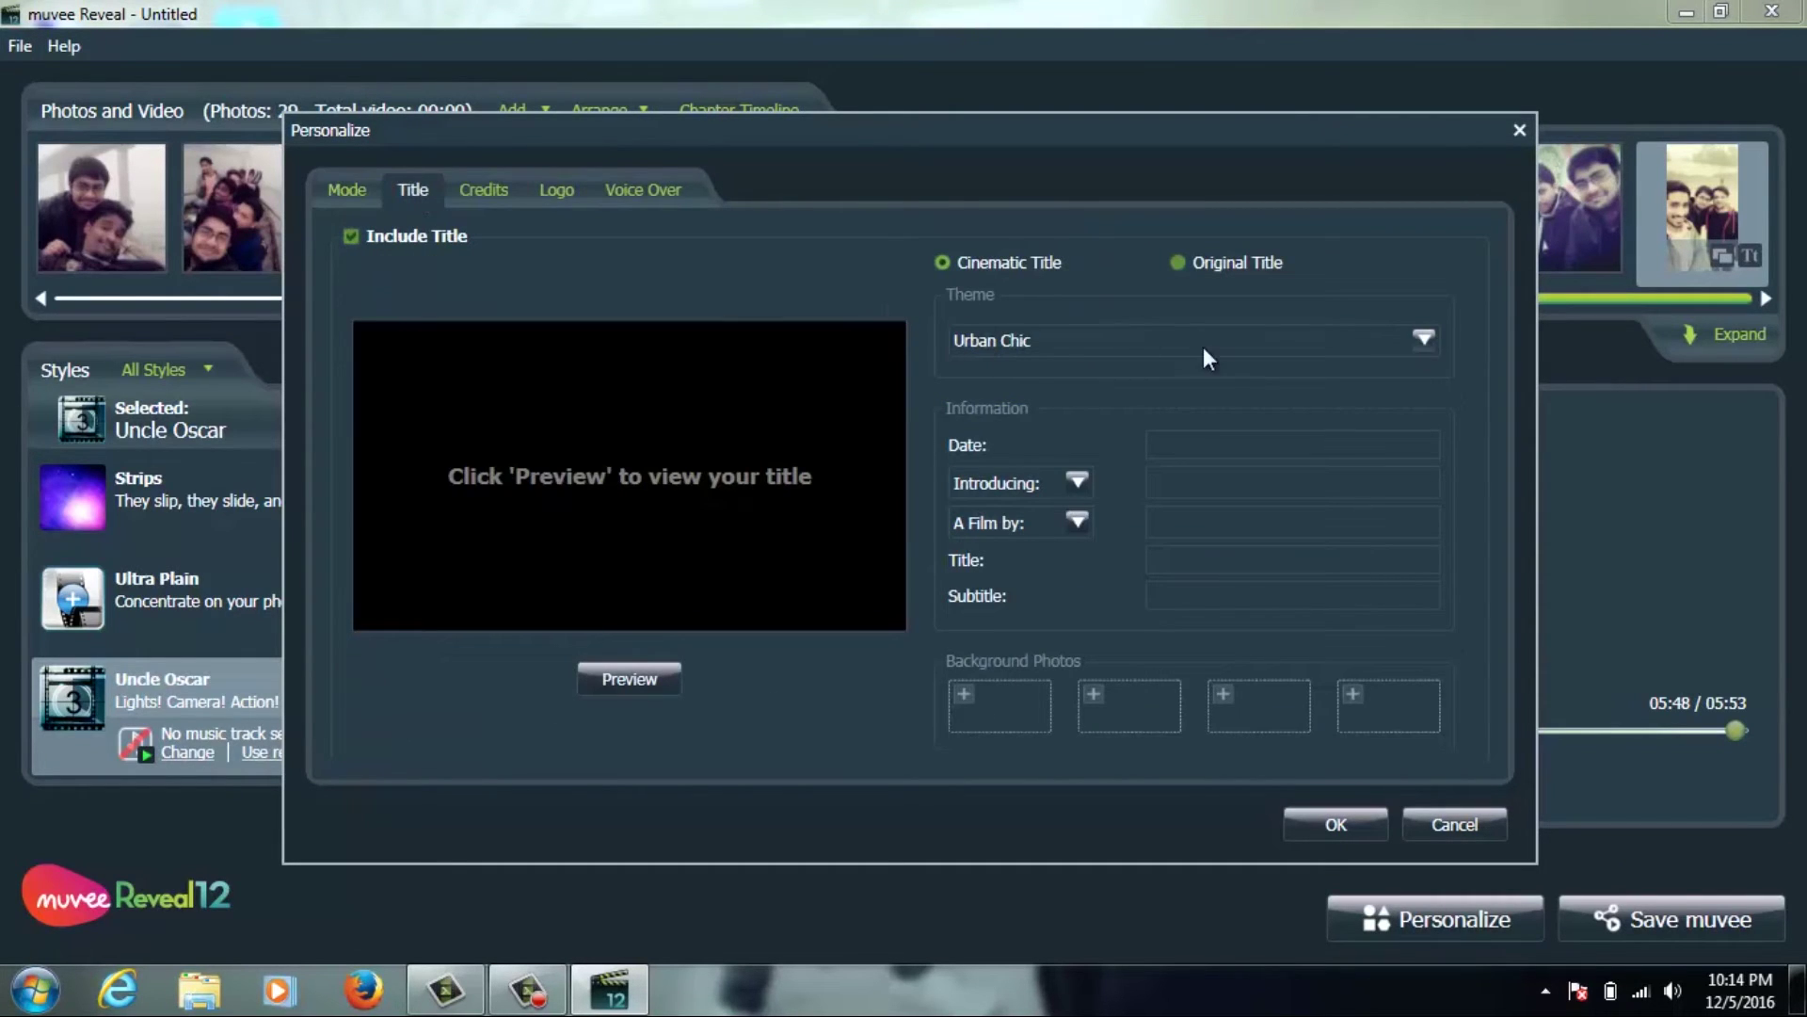
click(663, 674)
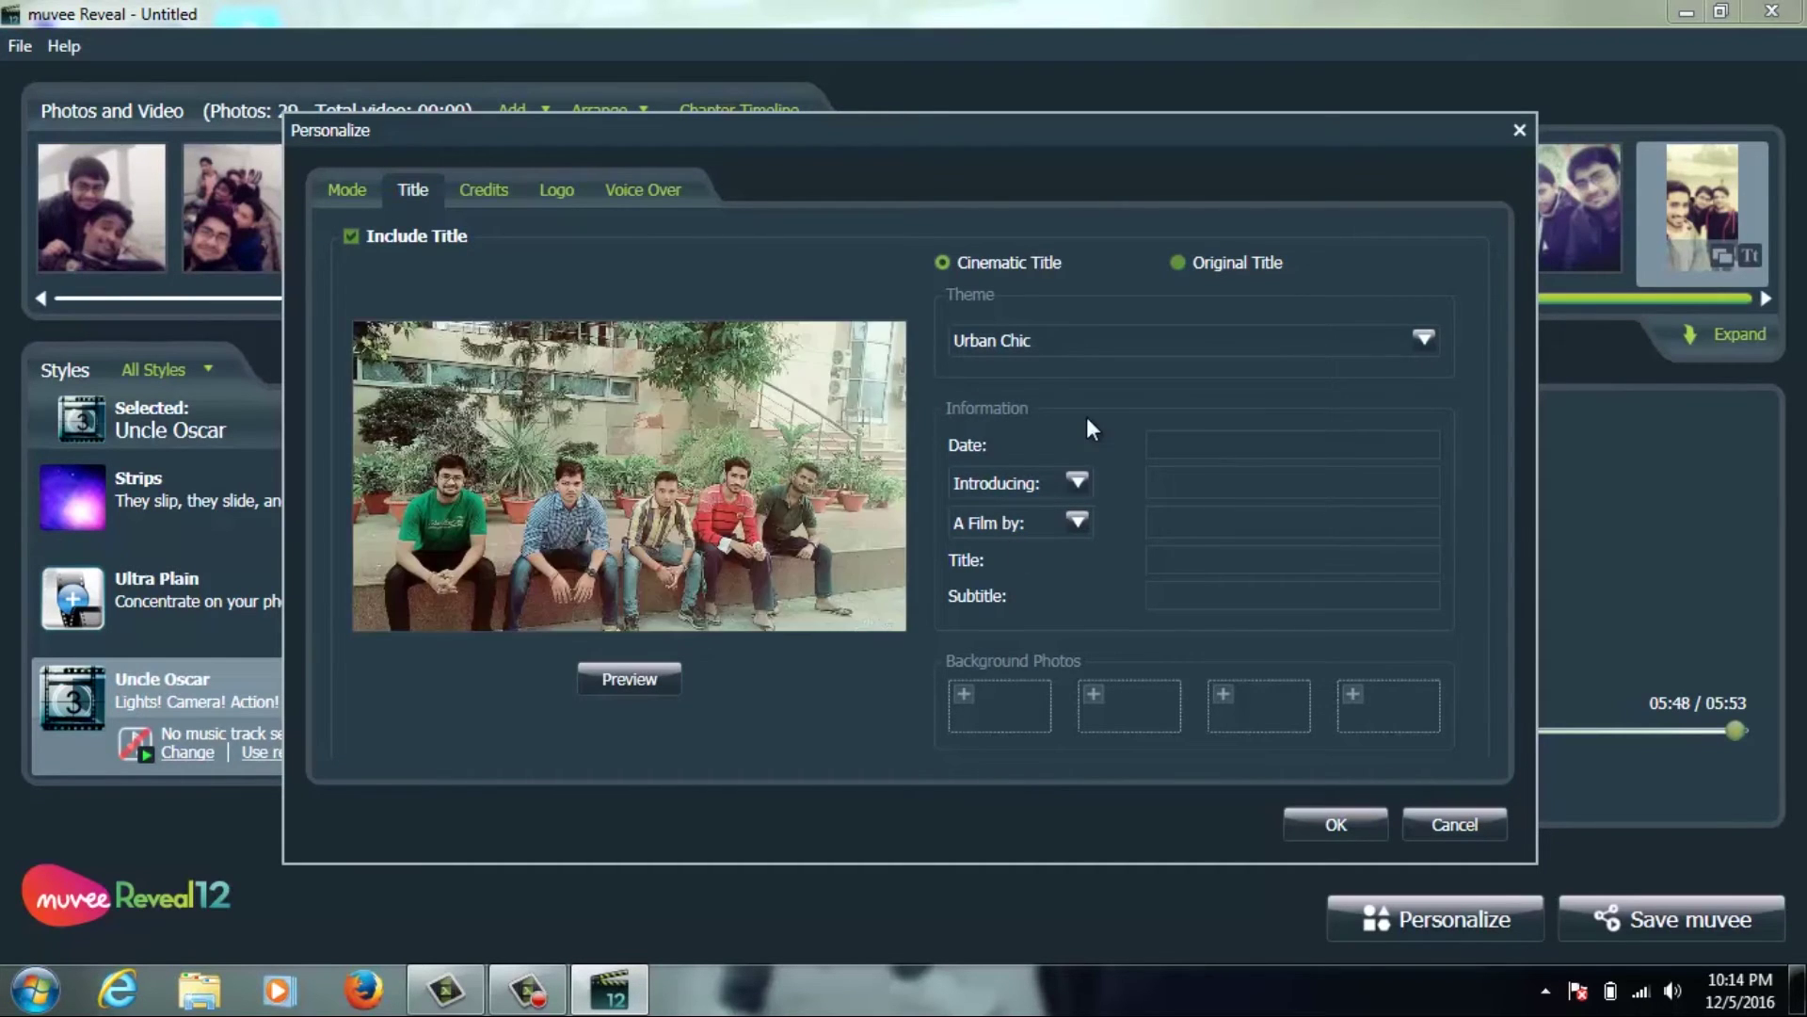
- Try the Action and Family themes for the cinematic title, previewing each one
click(1423, 341)
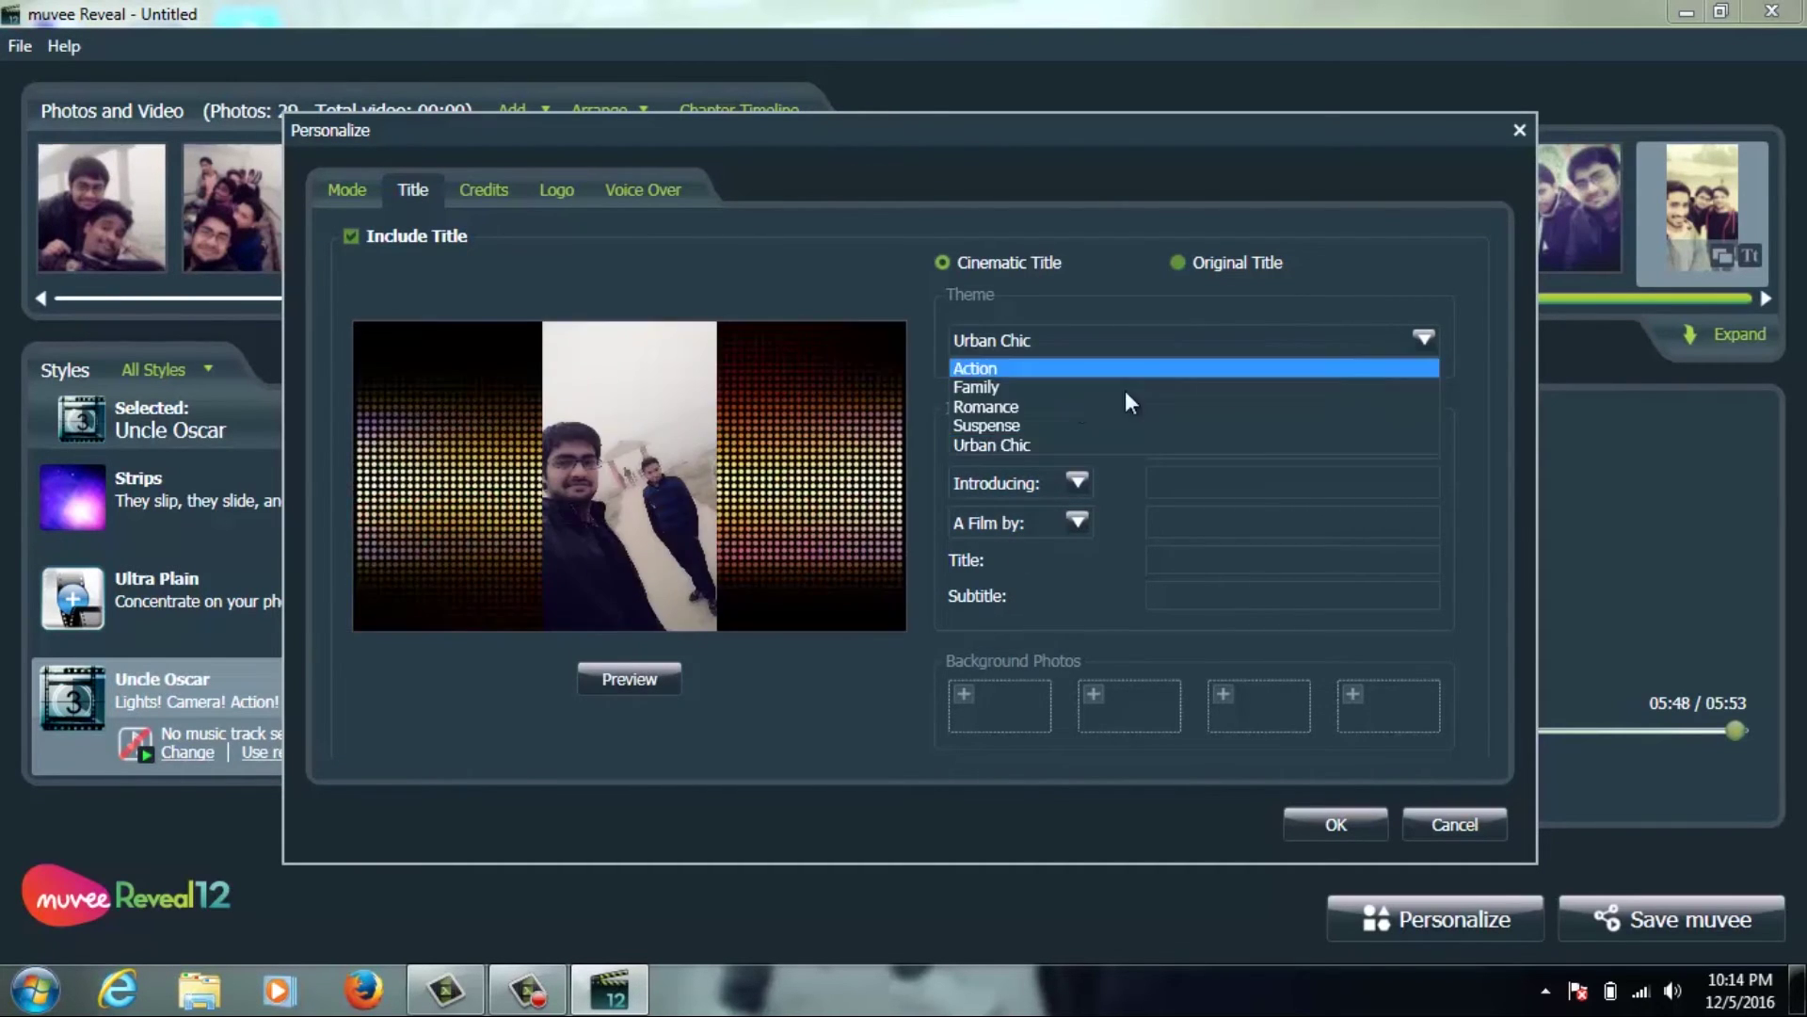
click(1026, 369)
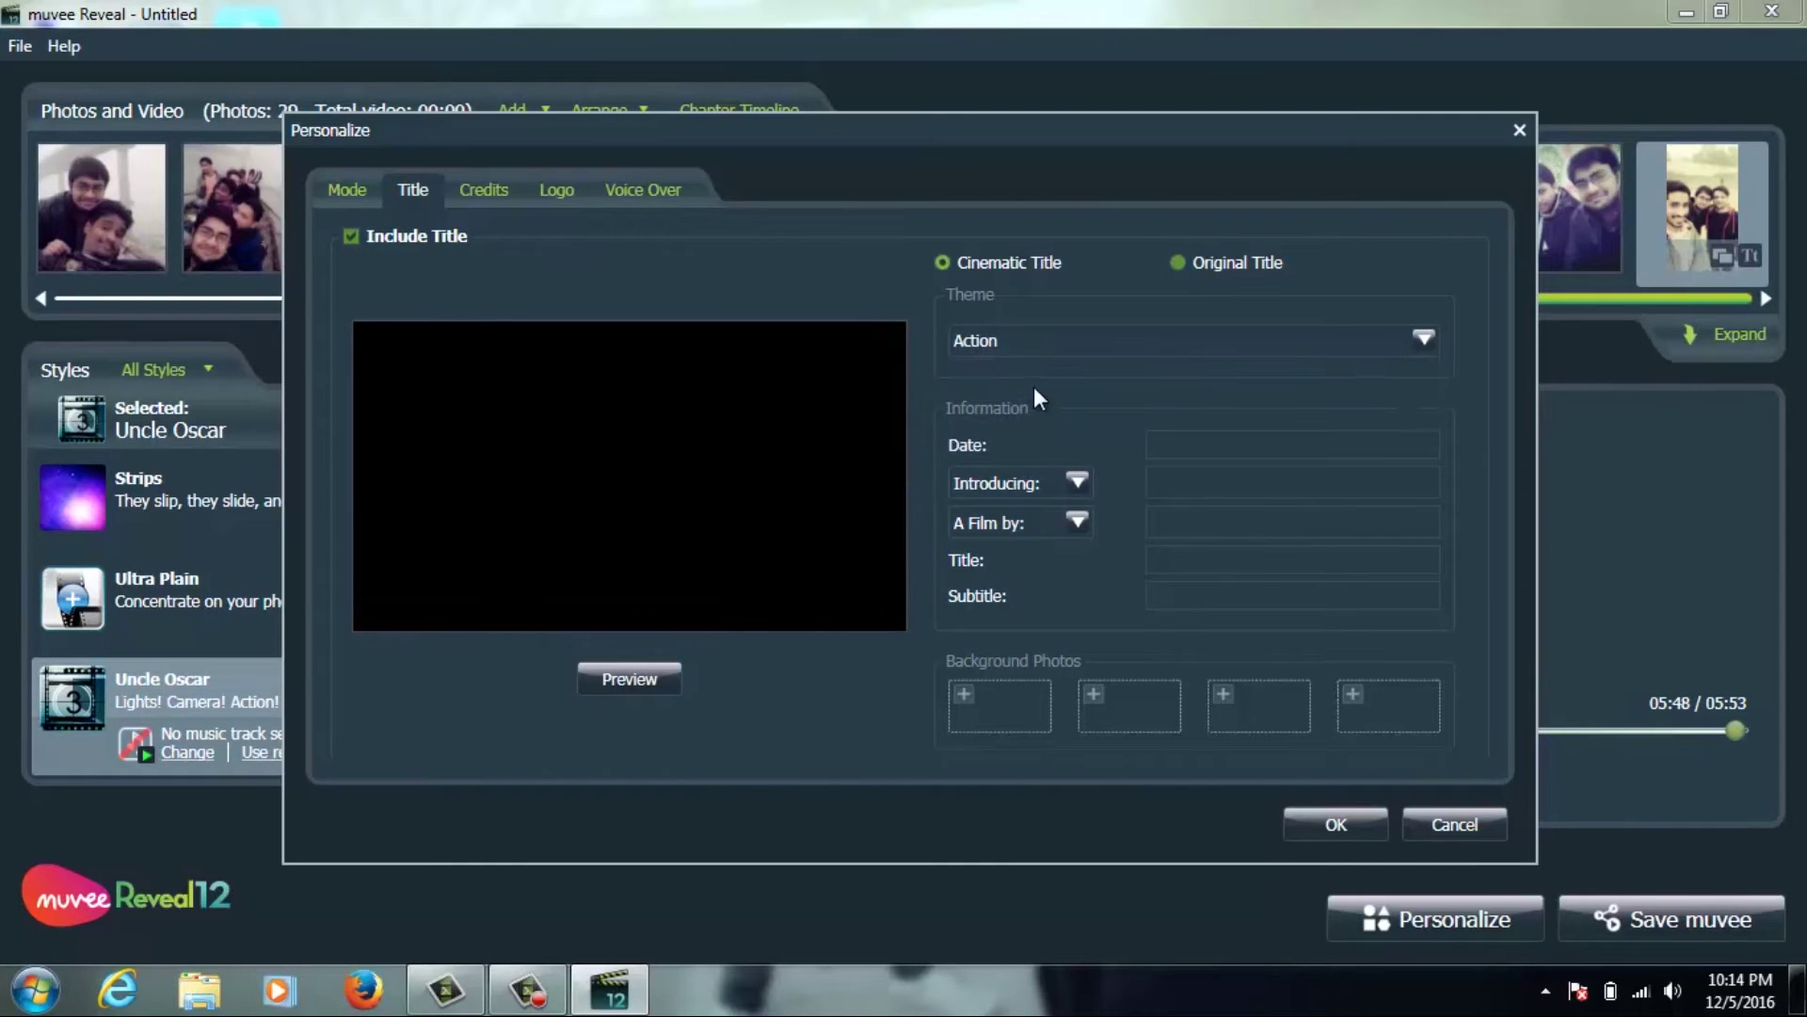
click(652, 676)
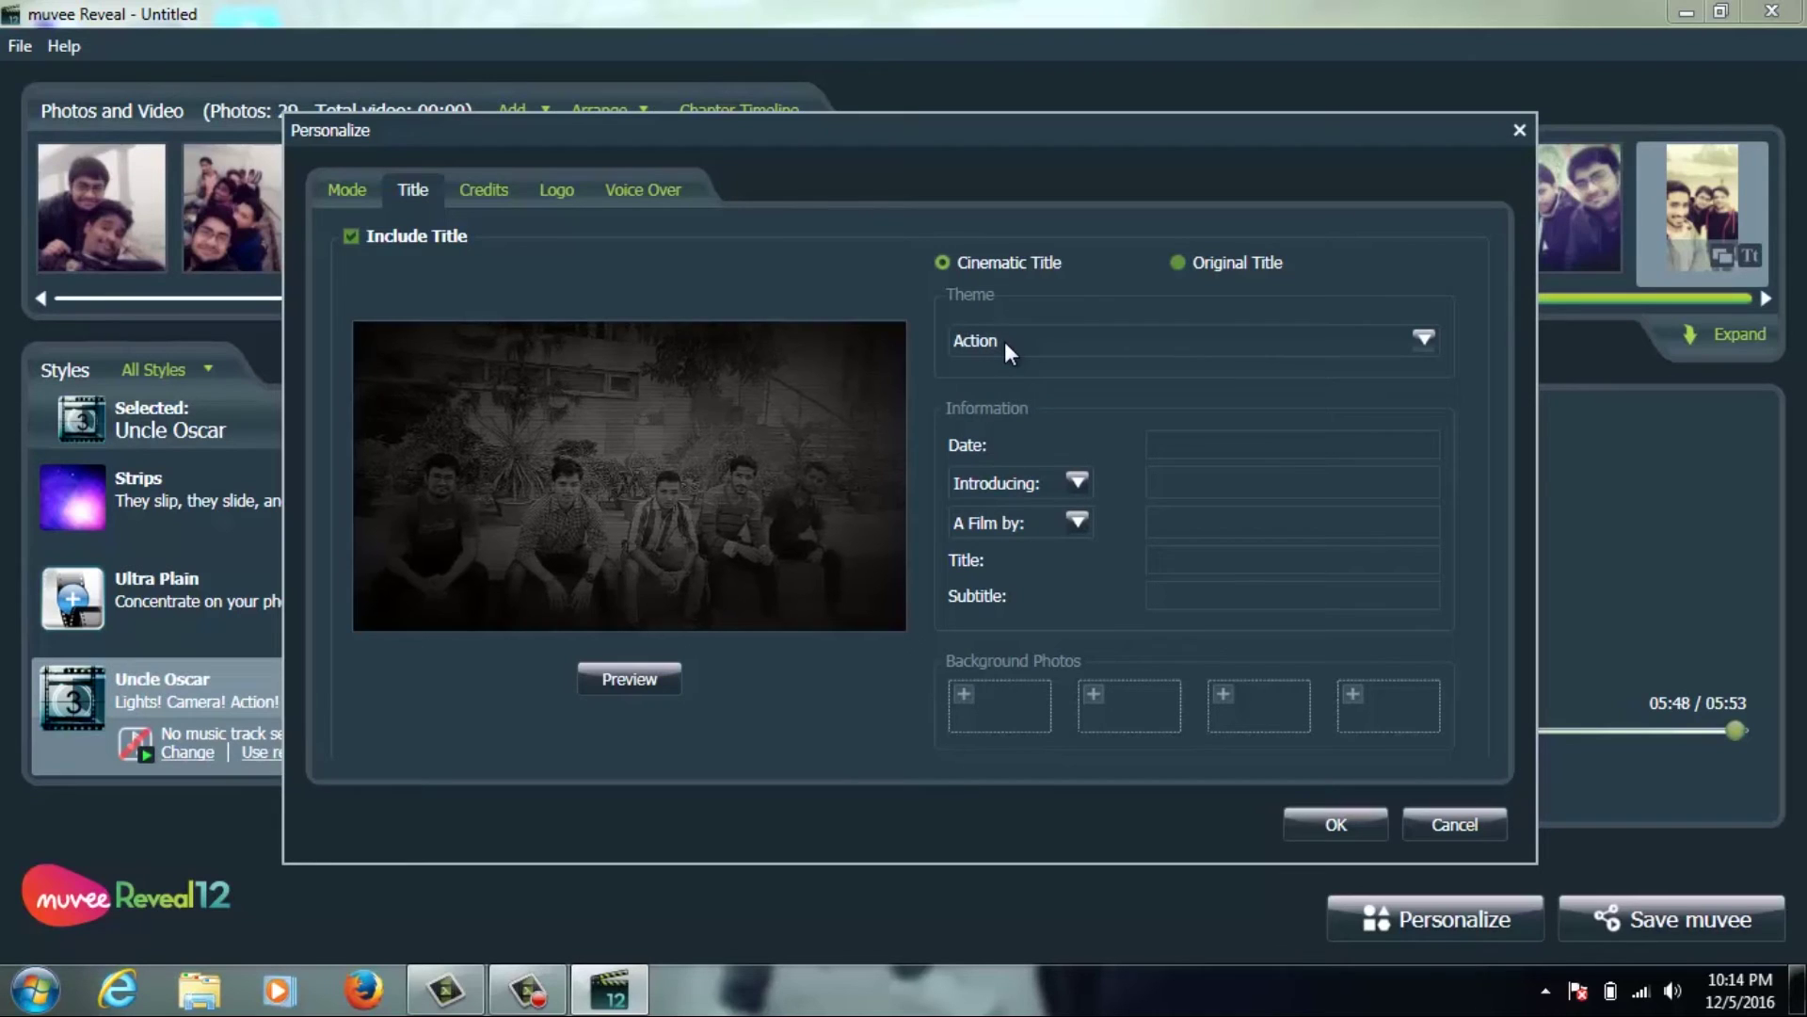
click(1421, 339)
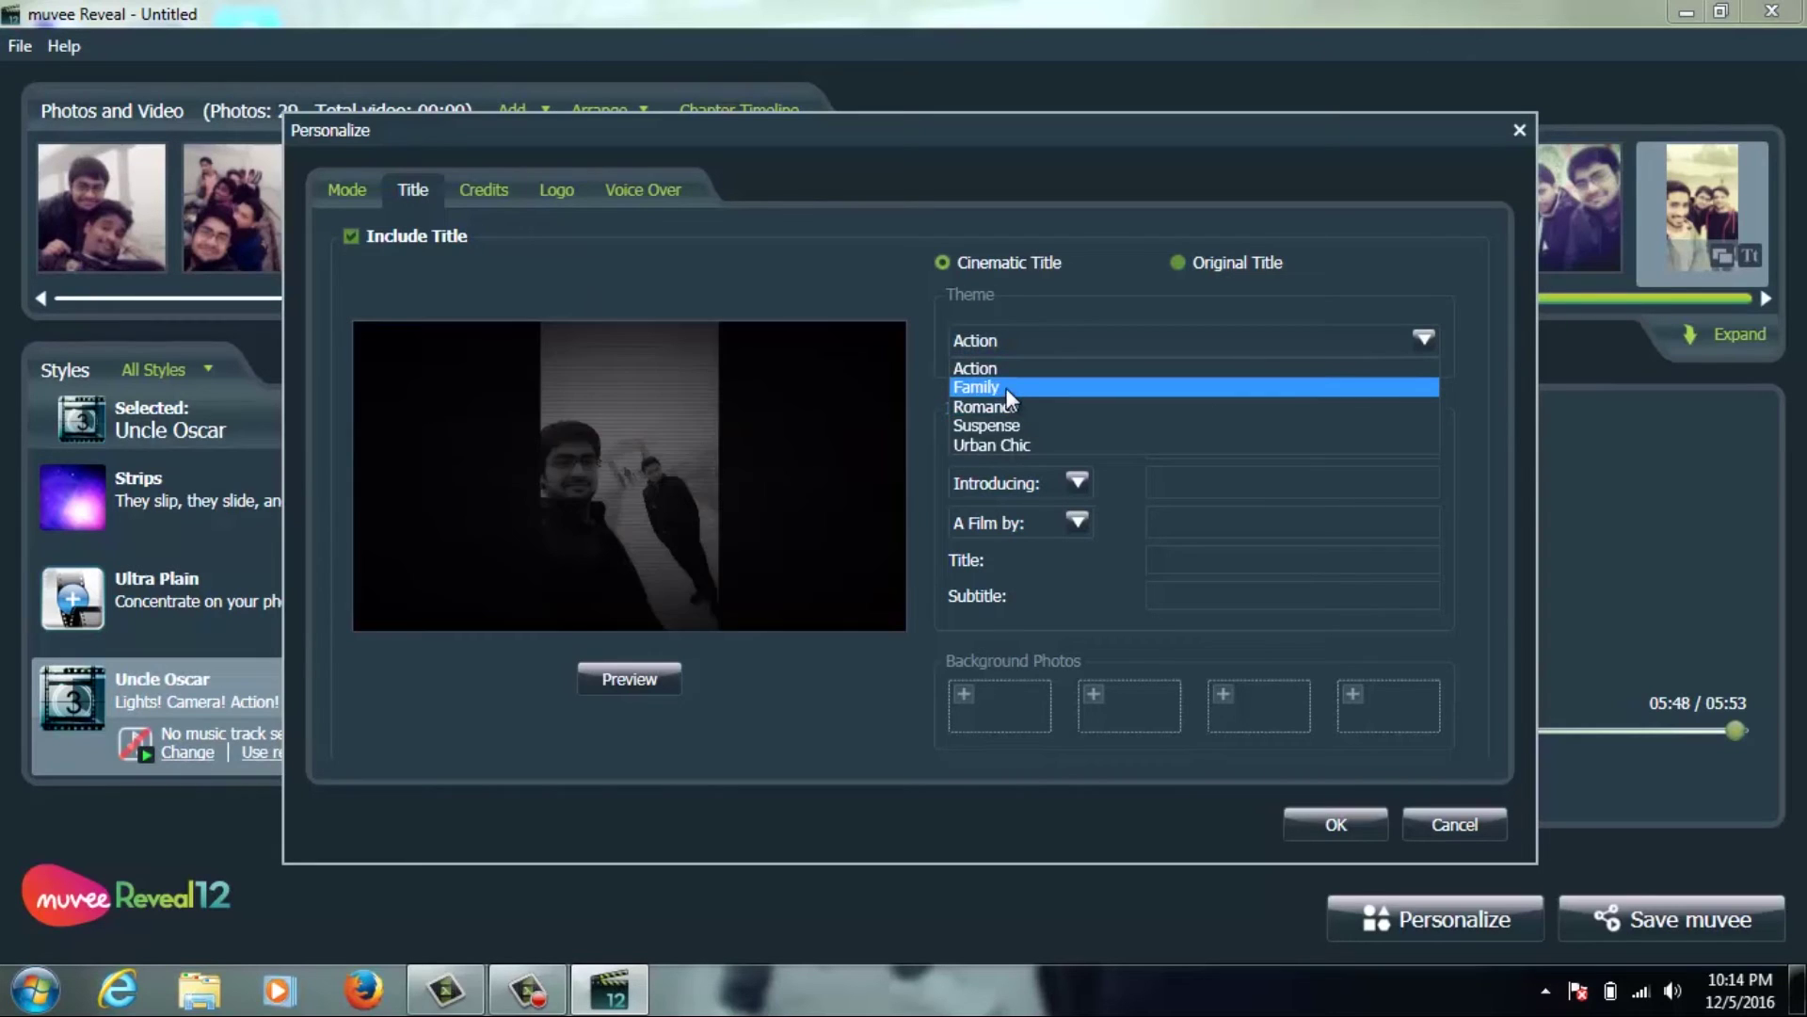
click(1007, 388)
click(641, 682)
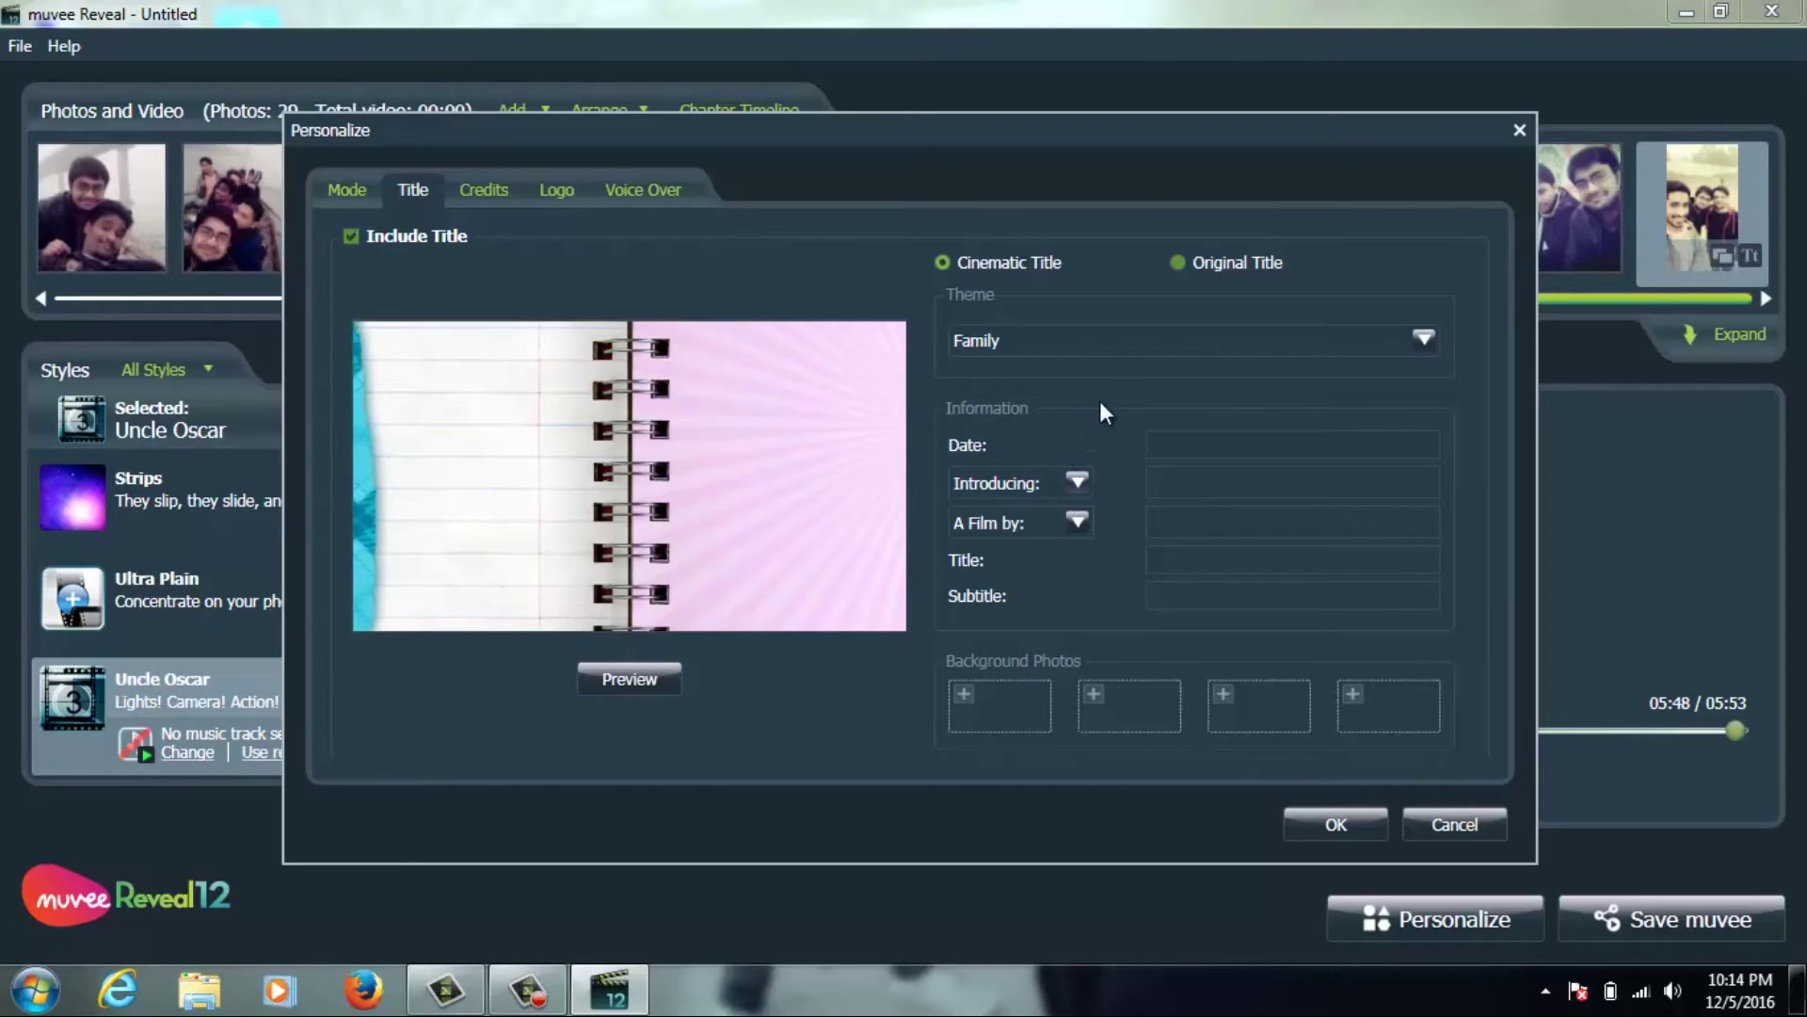
- Set the cinematic title theme to Suspense, leaving the title's date field empty
click(1121, 337)
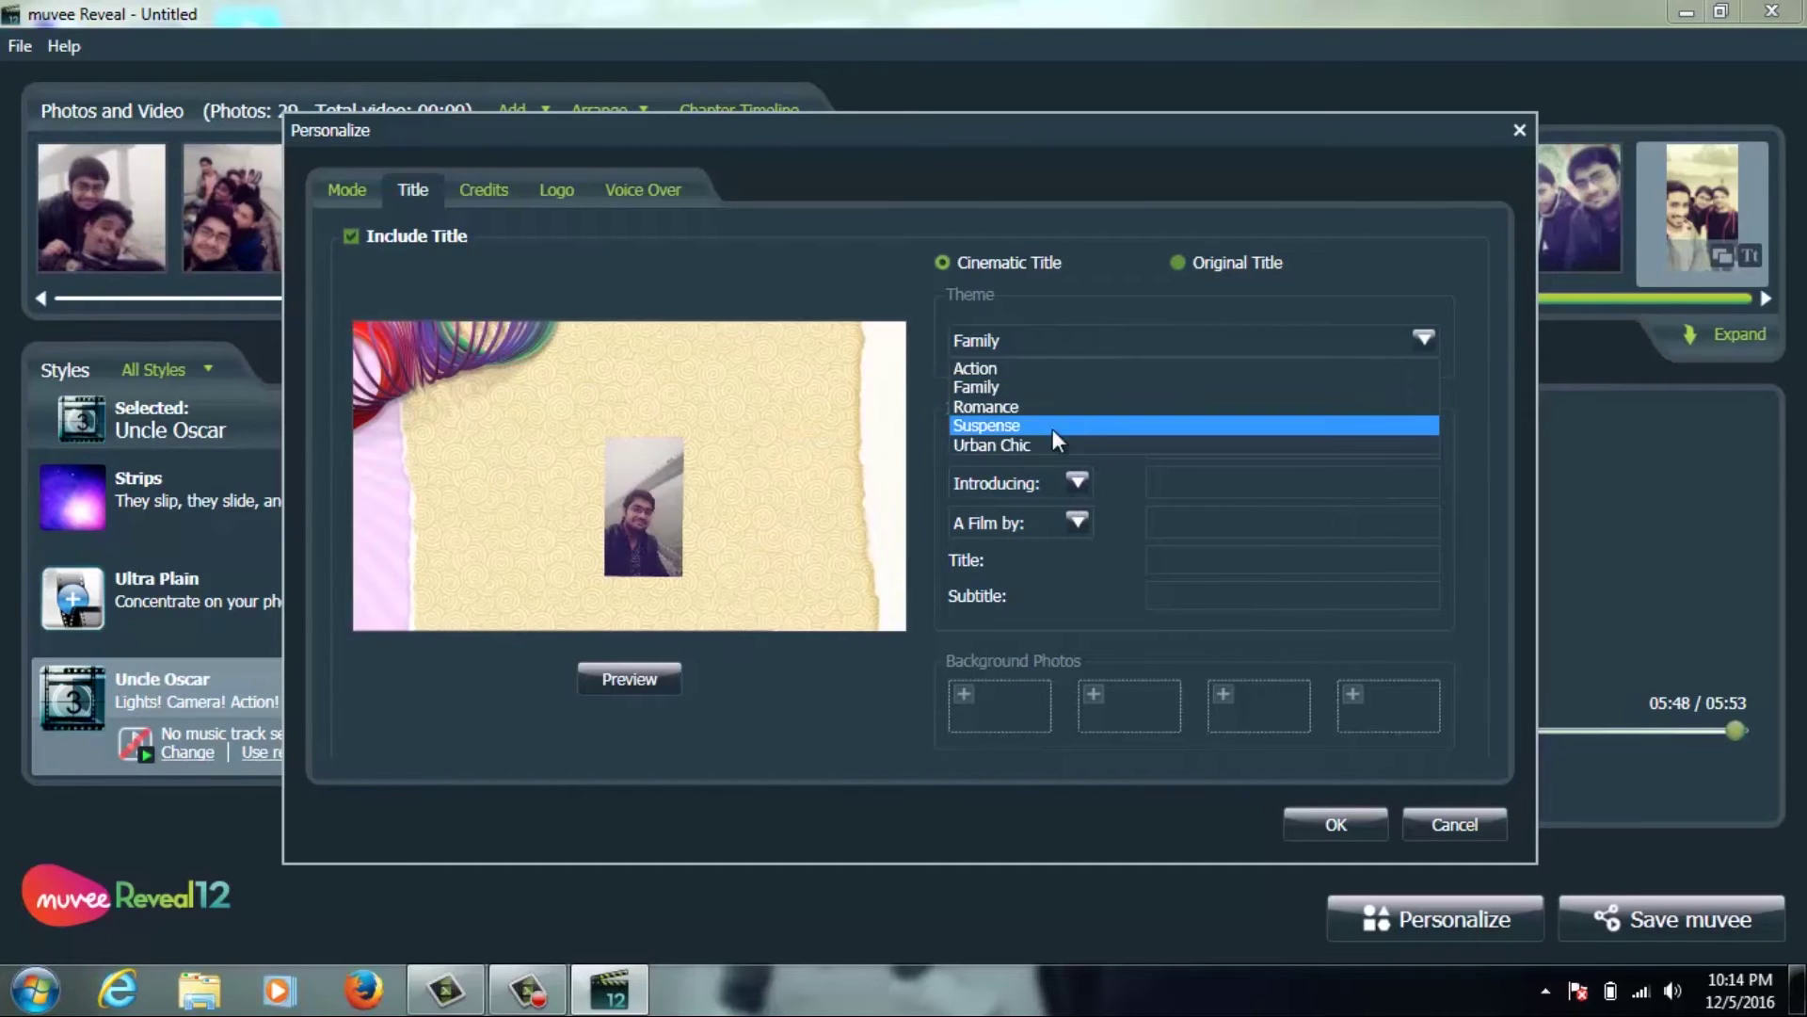
key(Return)
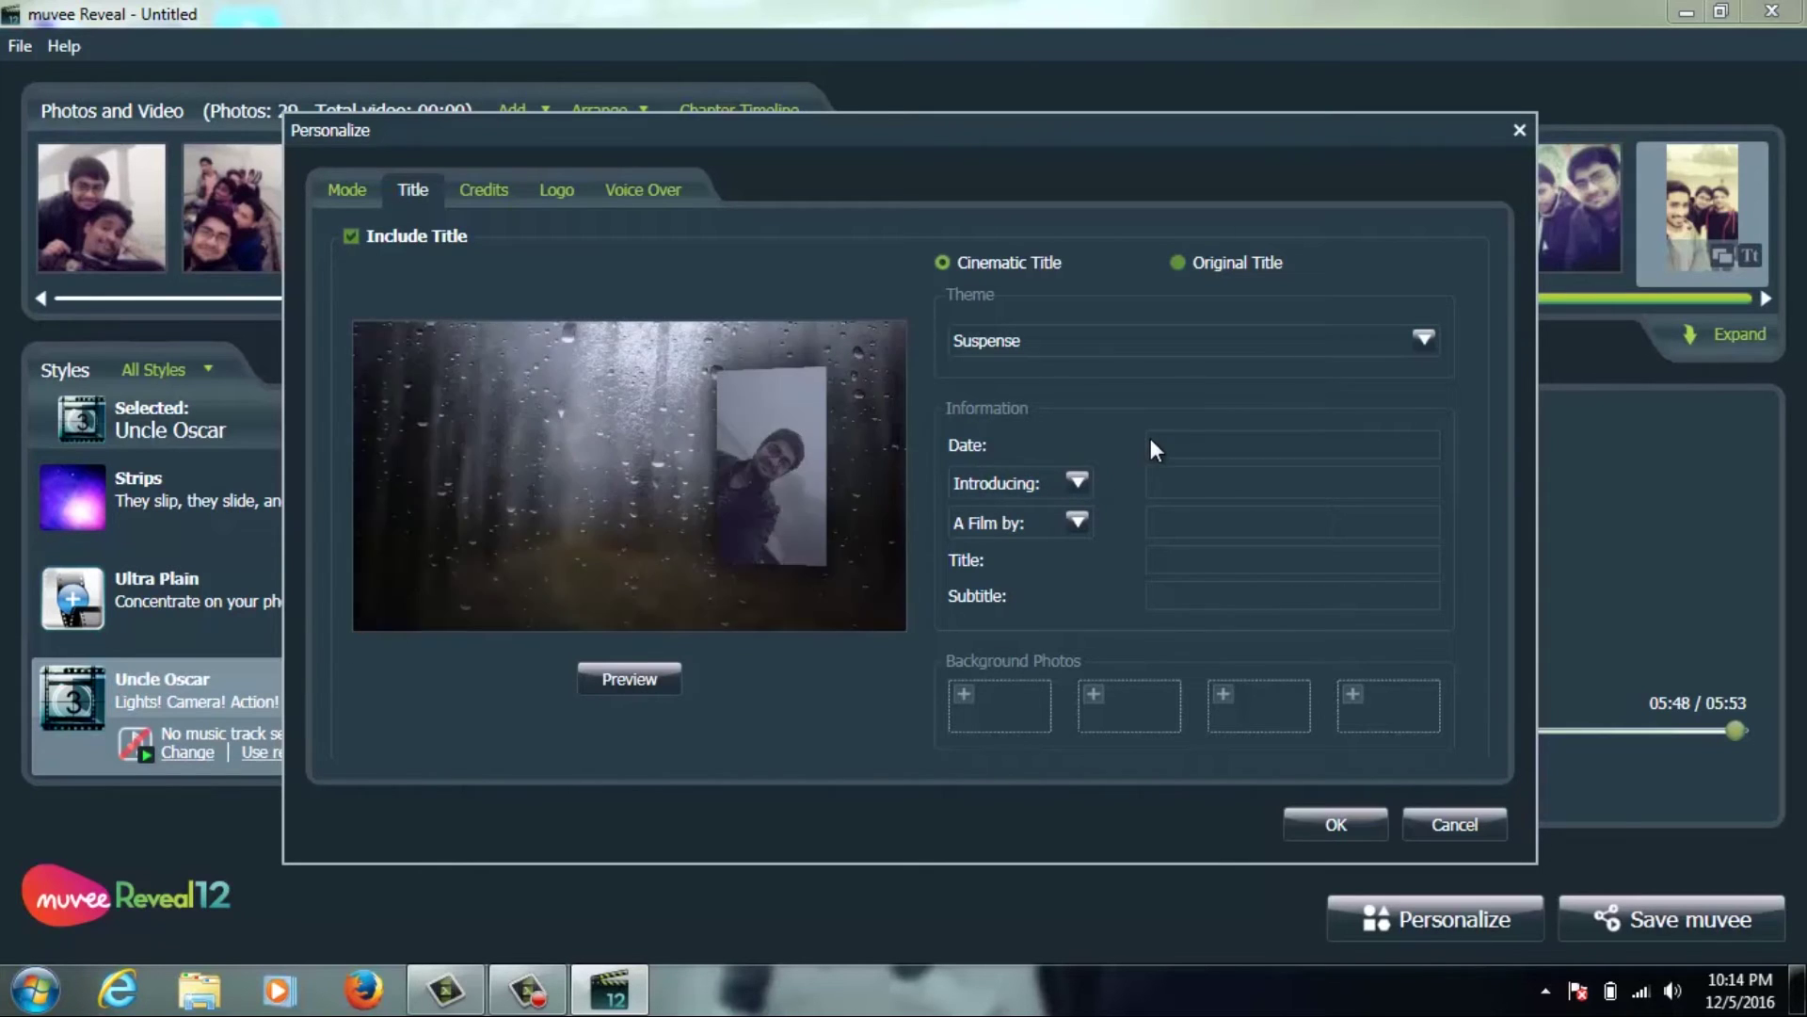
click(1150, 443)
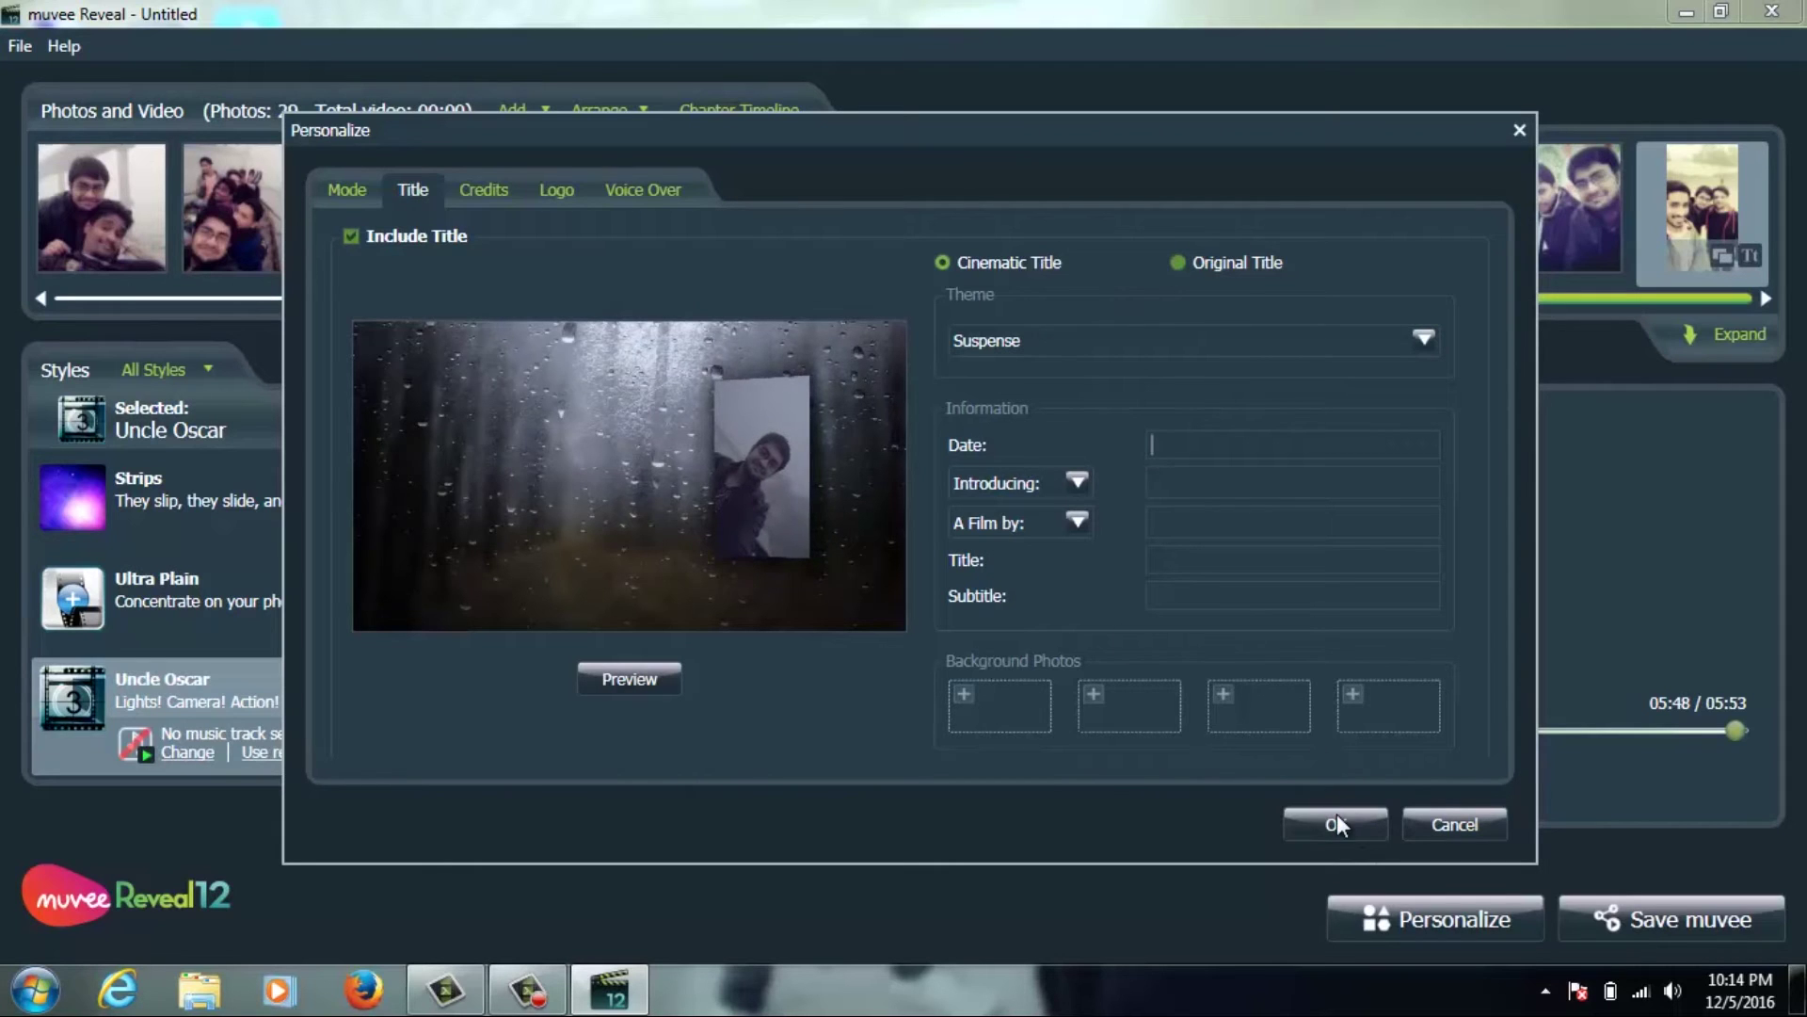
- Replace the default credits text with "Cerated by" followed by the creator's name on a second line
click(473, 197)
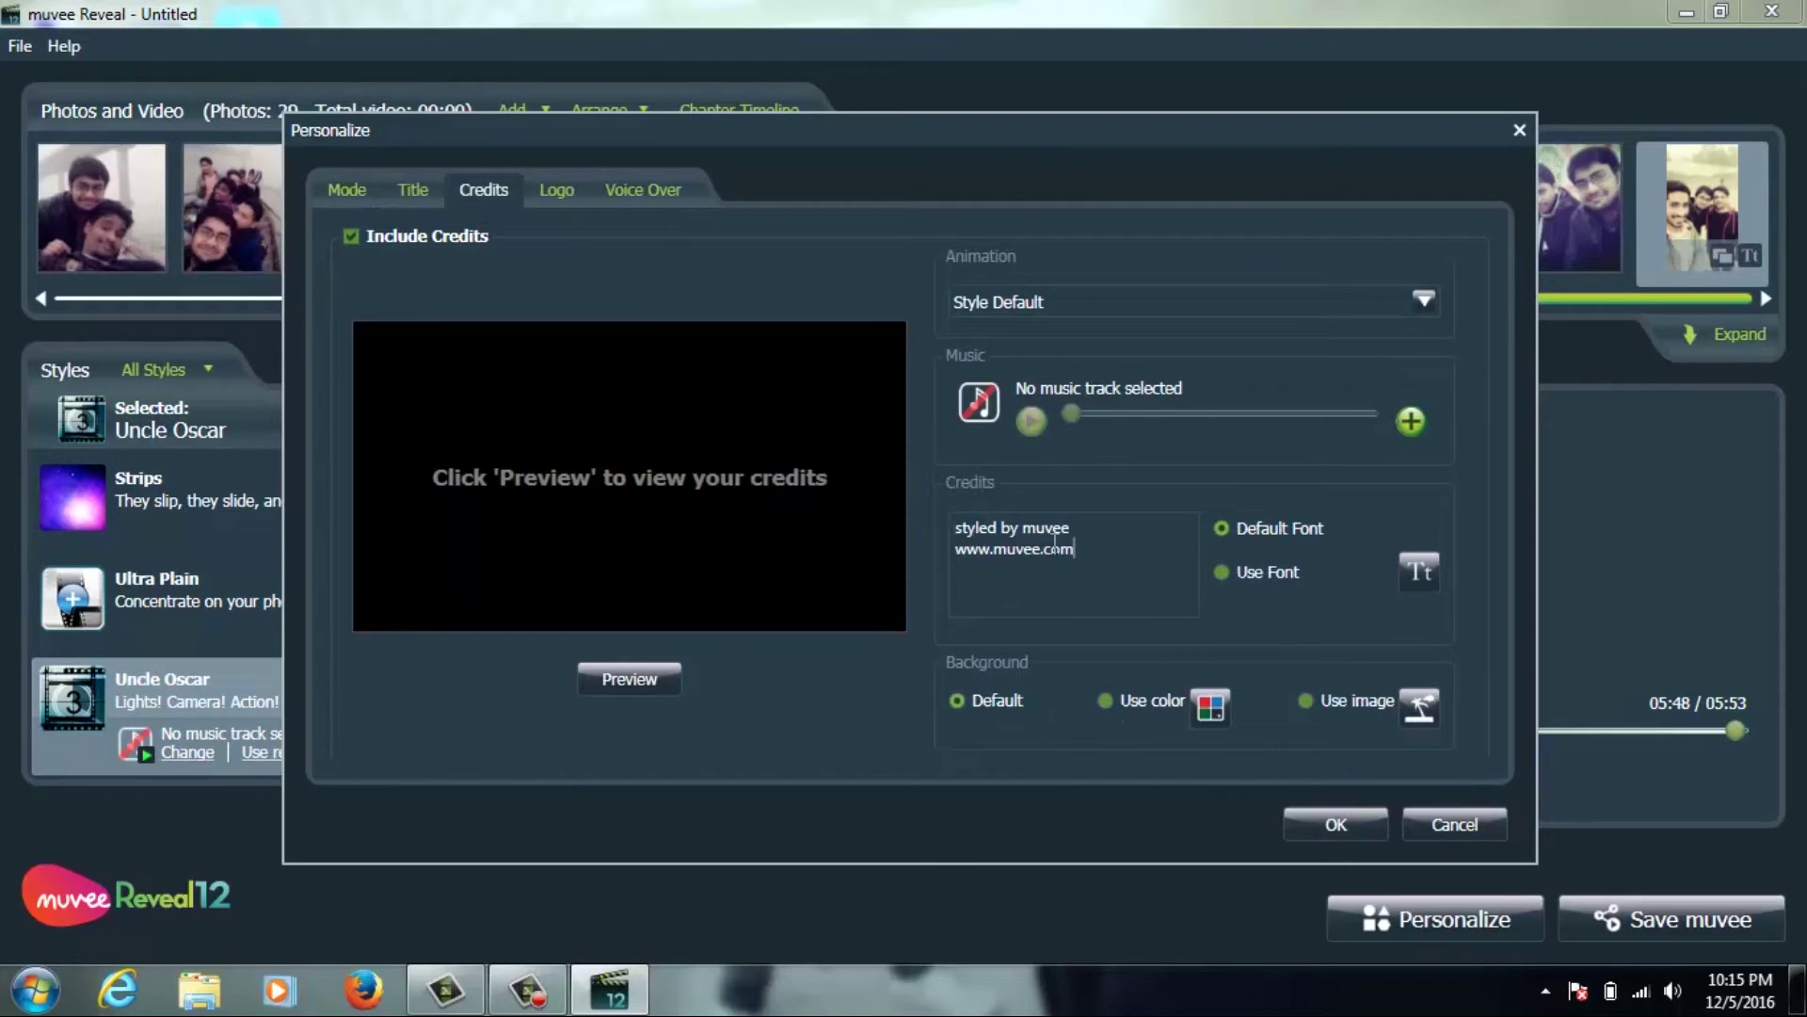
drag(1074, 548, 909, 523)
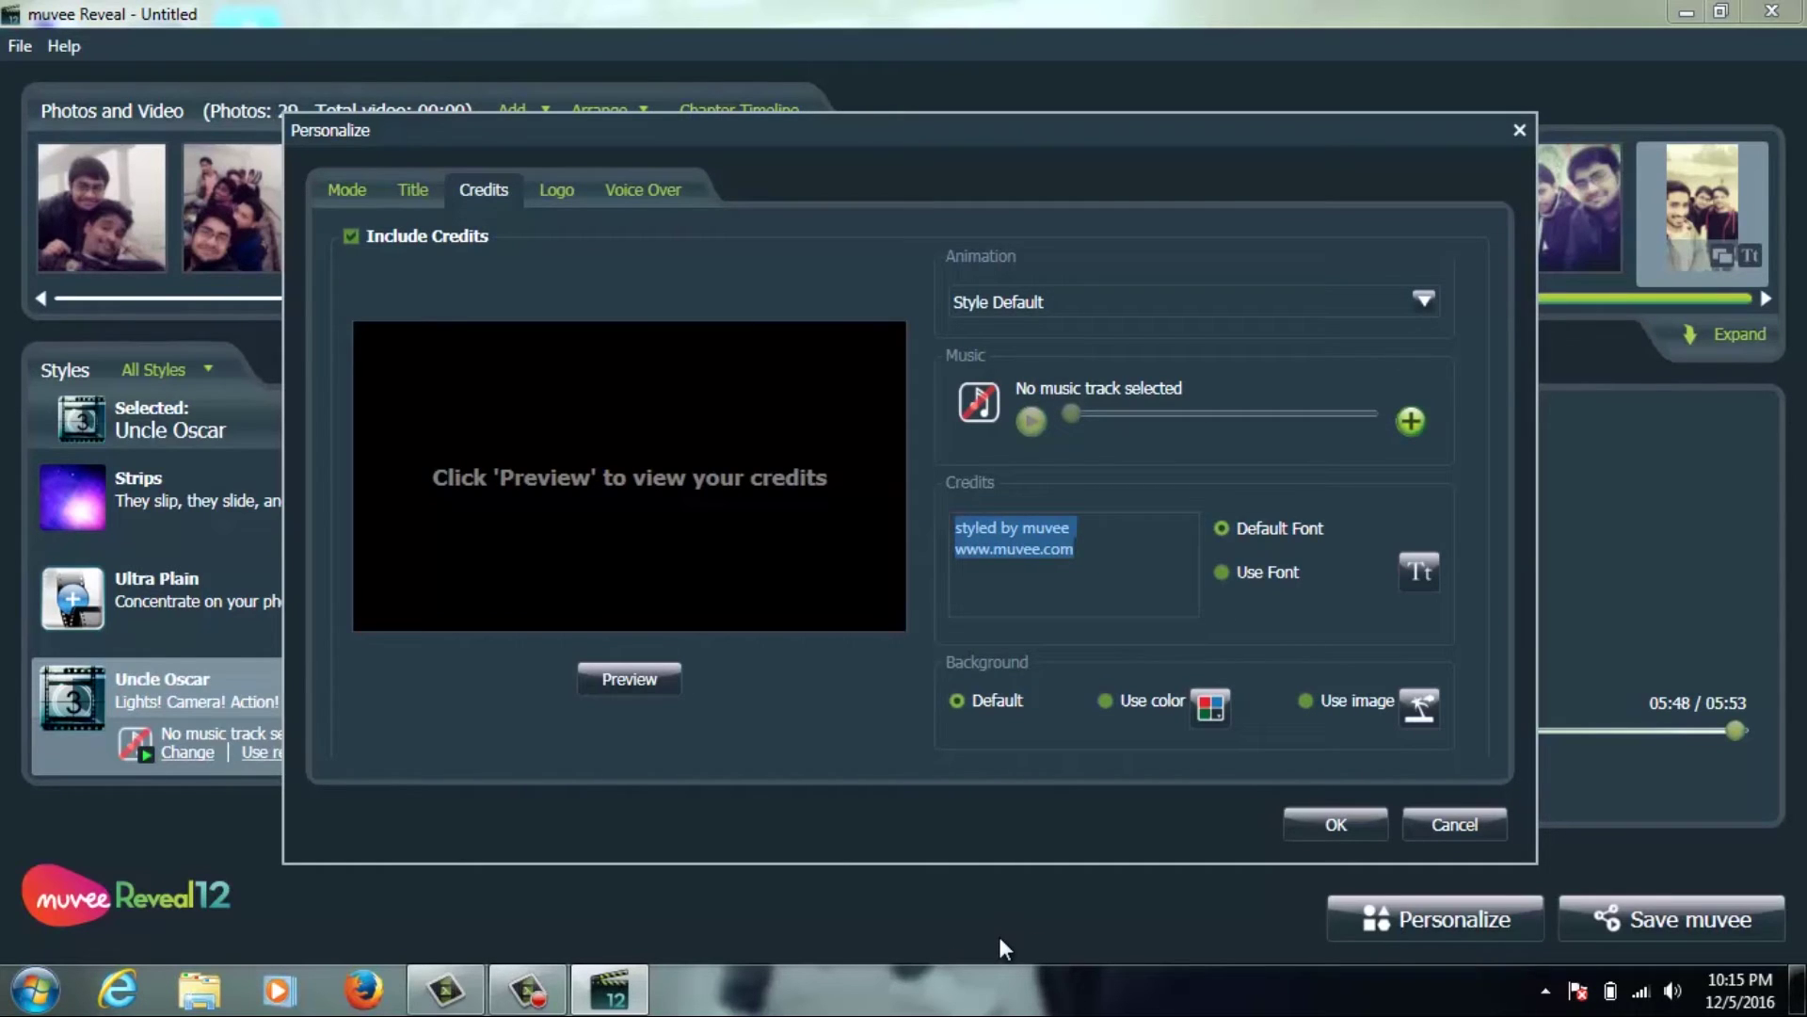
text(Devans)
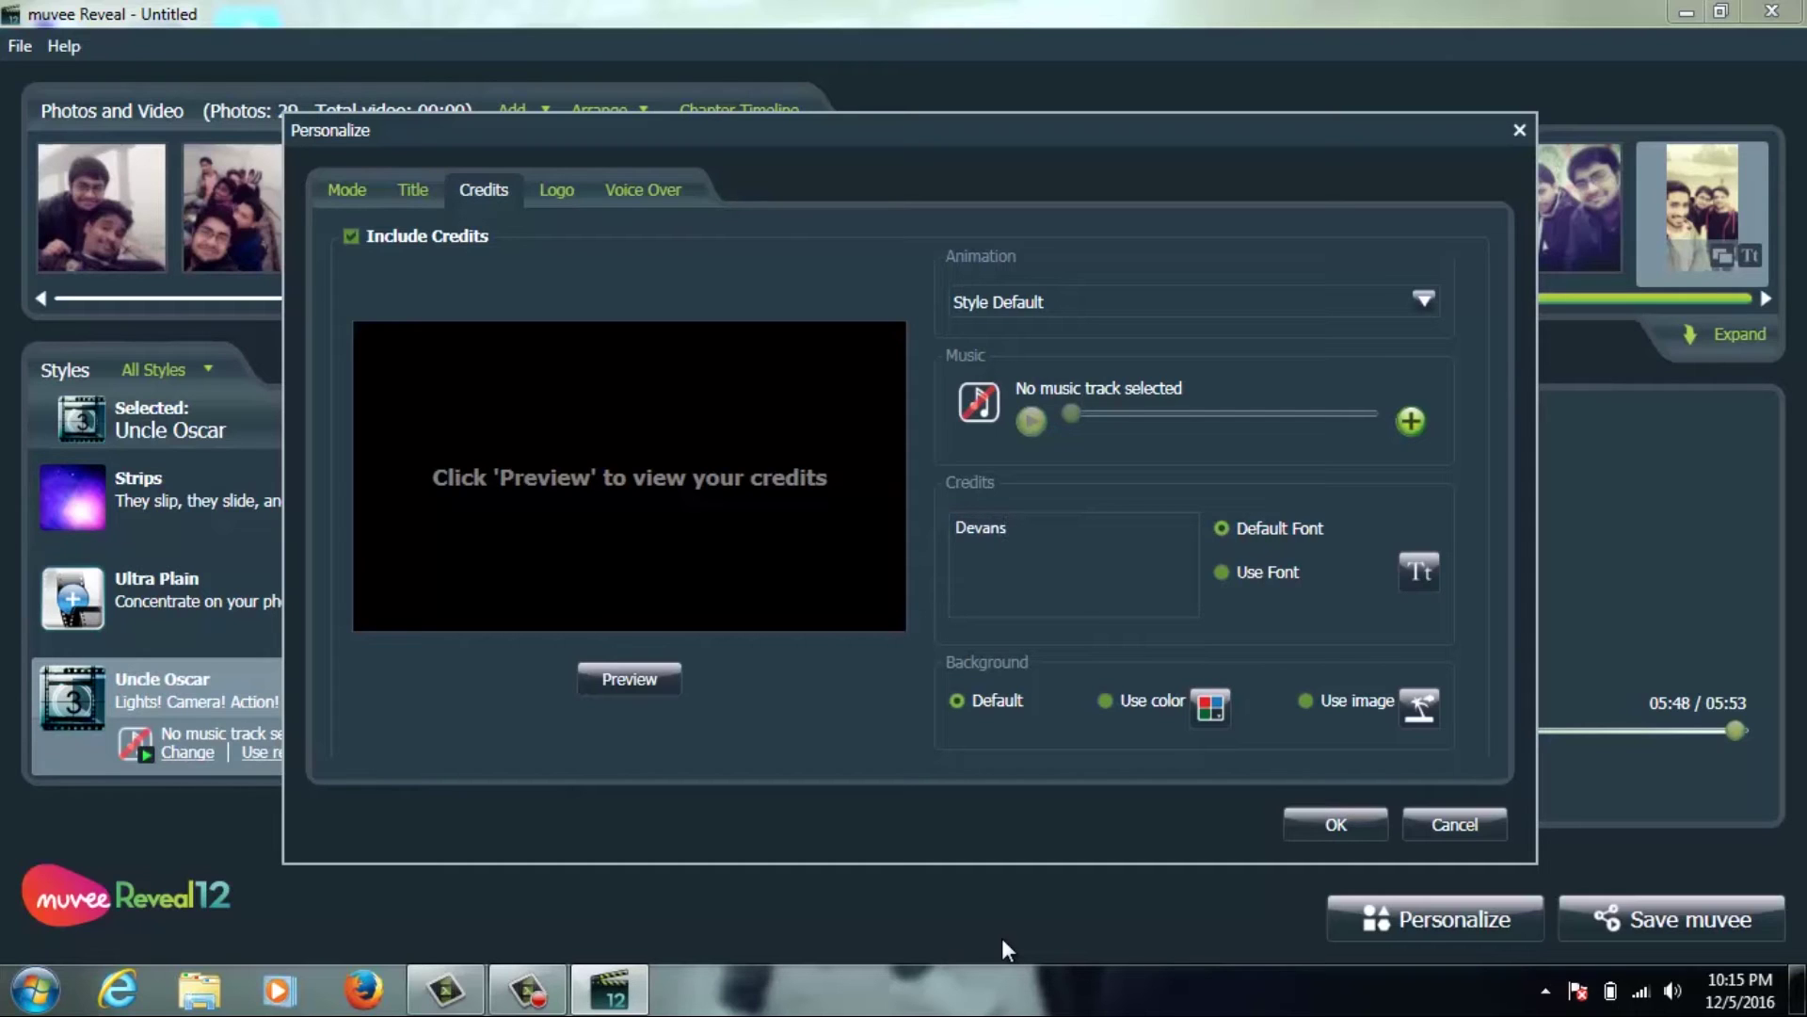
key(BackSpace)
key(BackSpace)
key(BackSpace)
key(BackSpace)
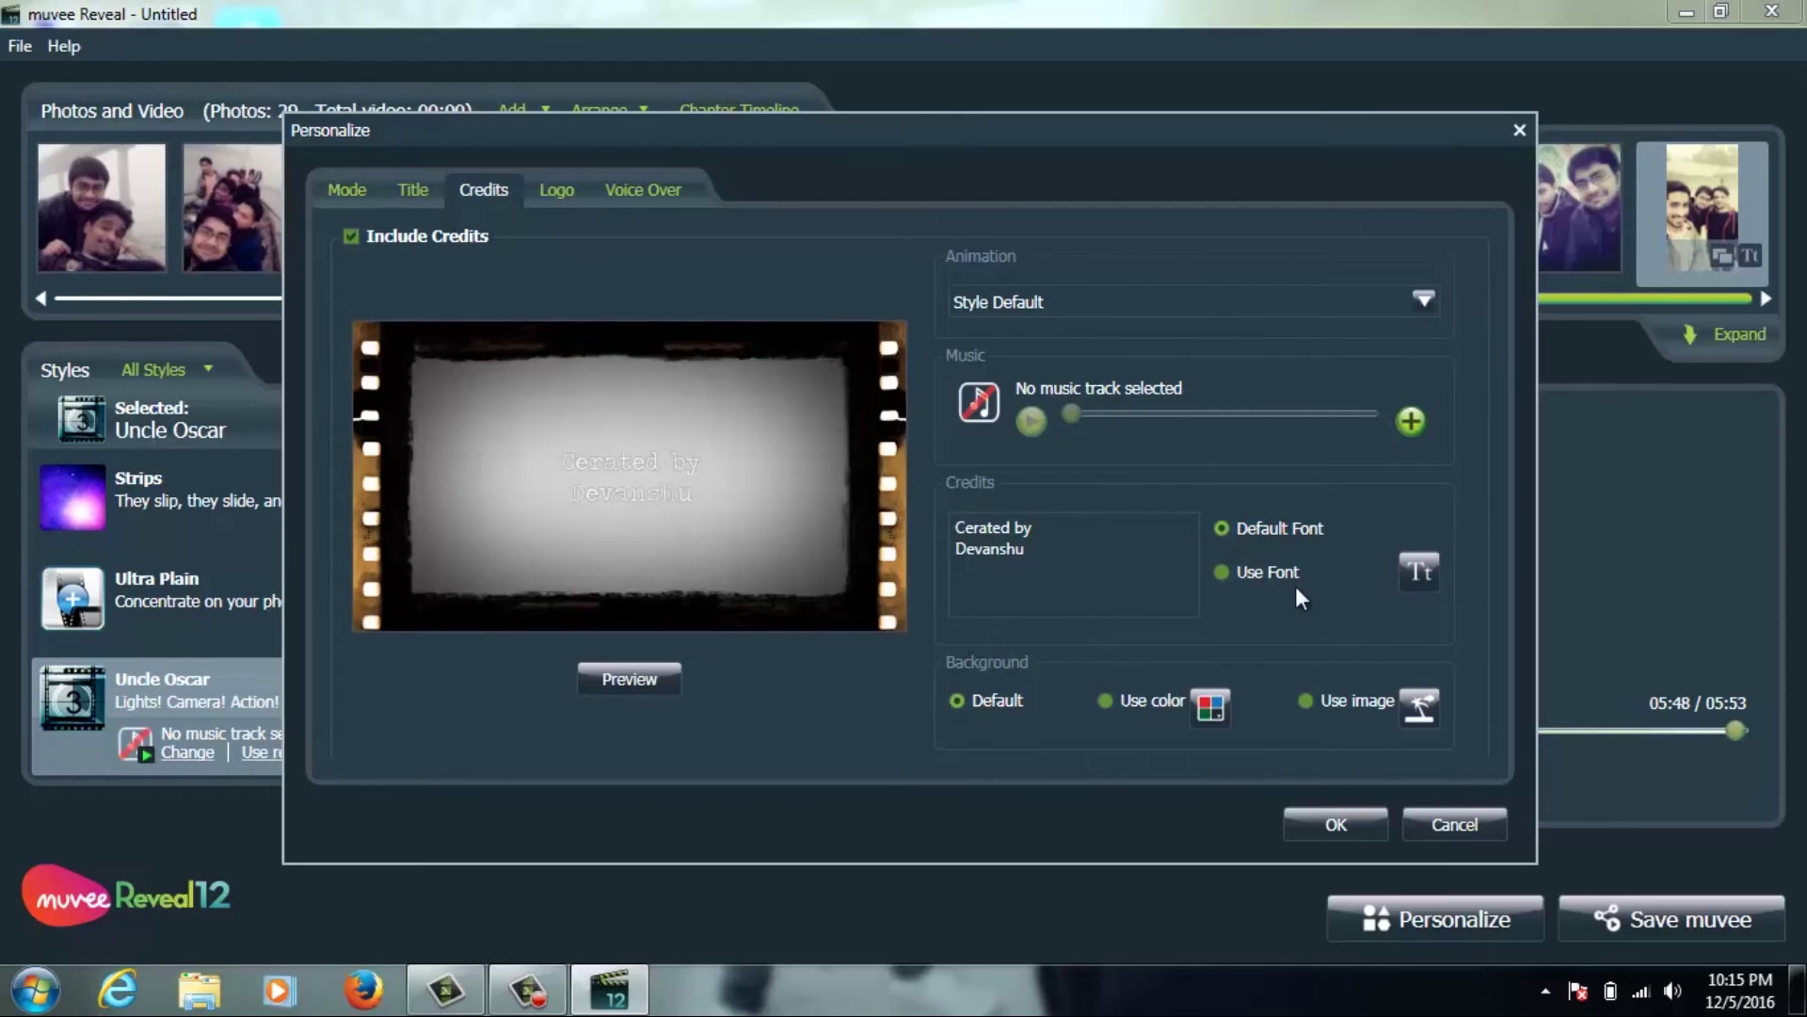
- Switch the credits to the custom font Cooper Std Black, preview them and apply the personalization settings
click(1228, 567)
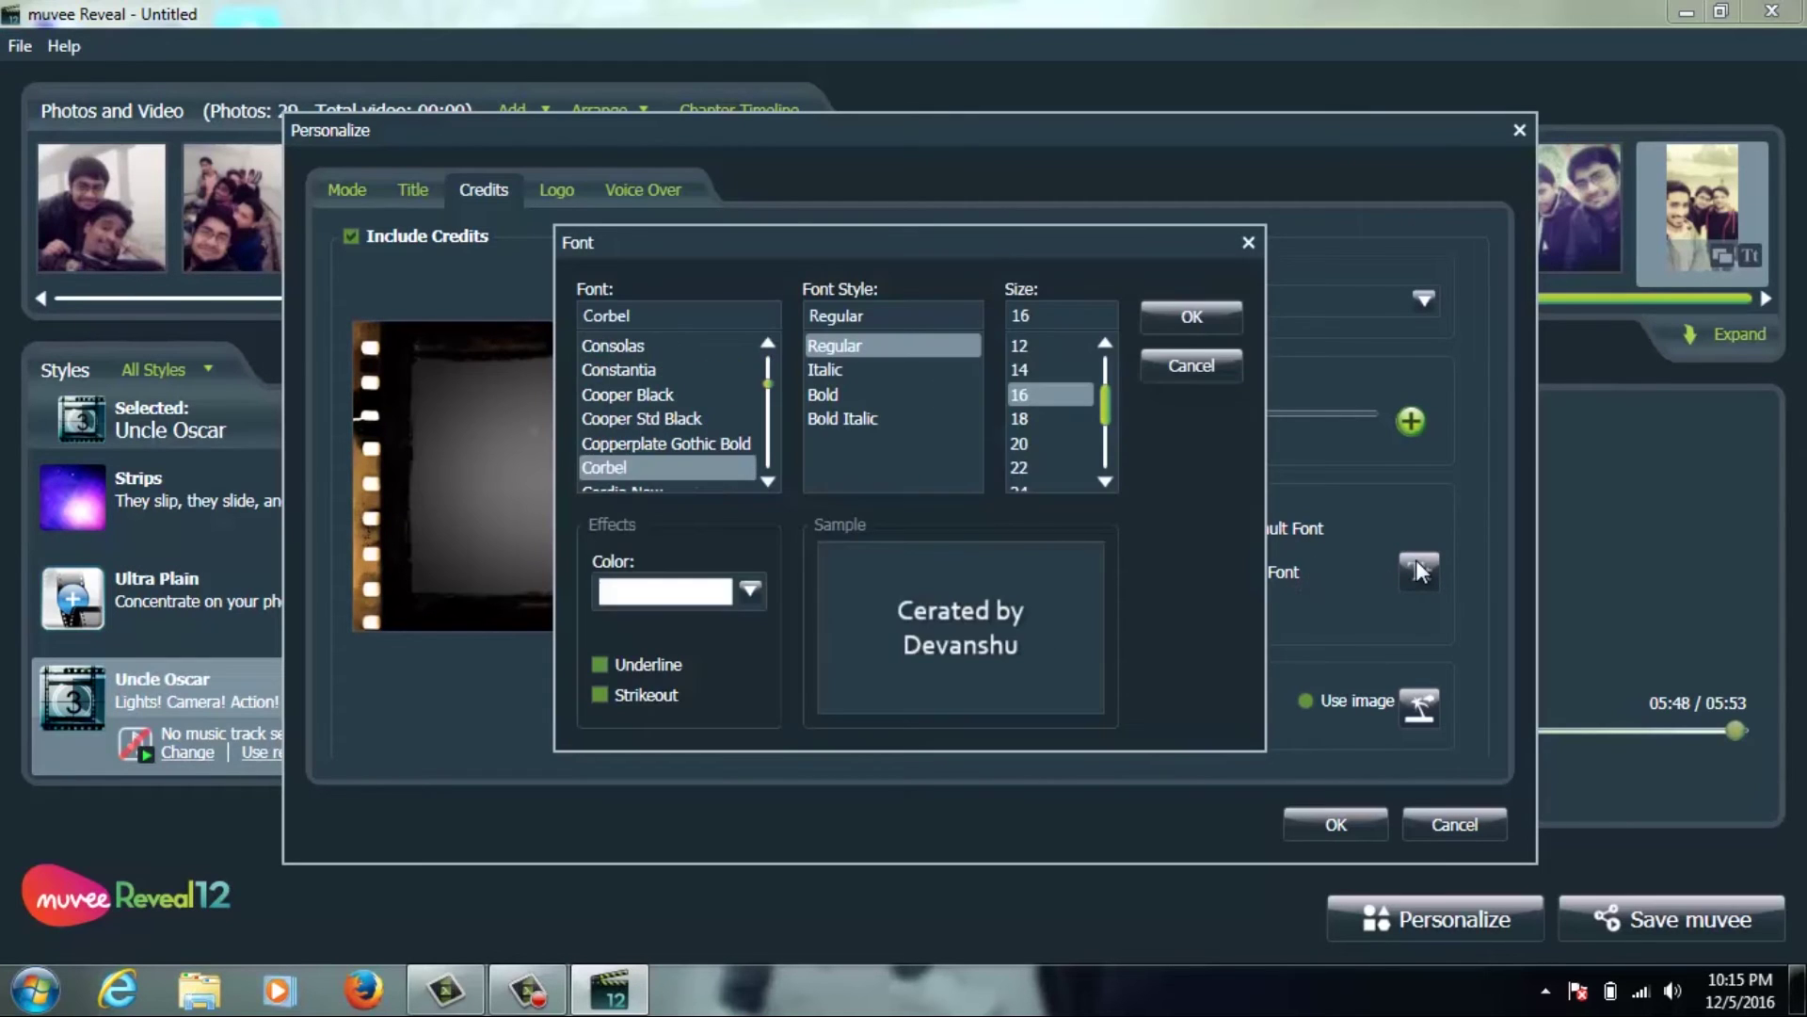
click(697, 399)
click(659, 421)
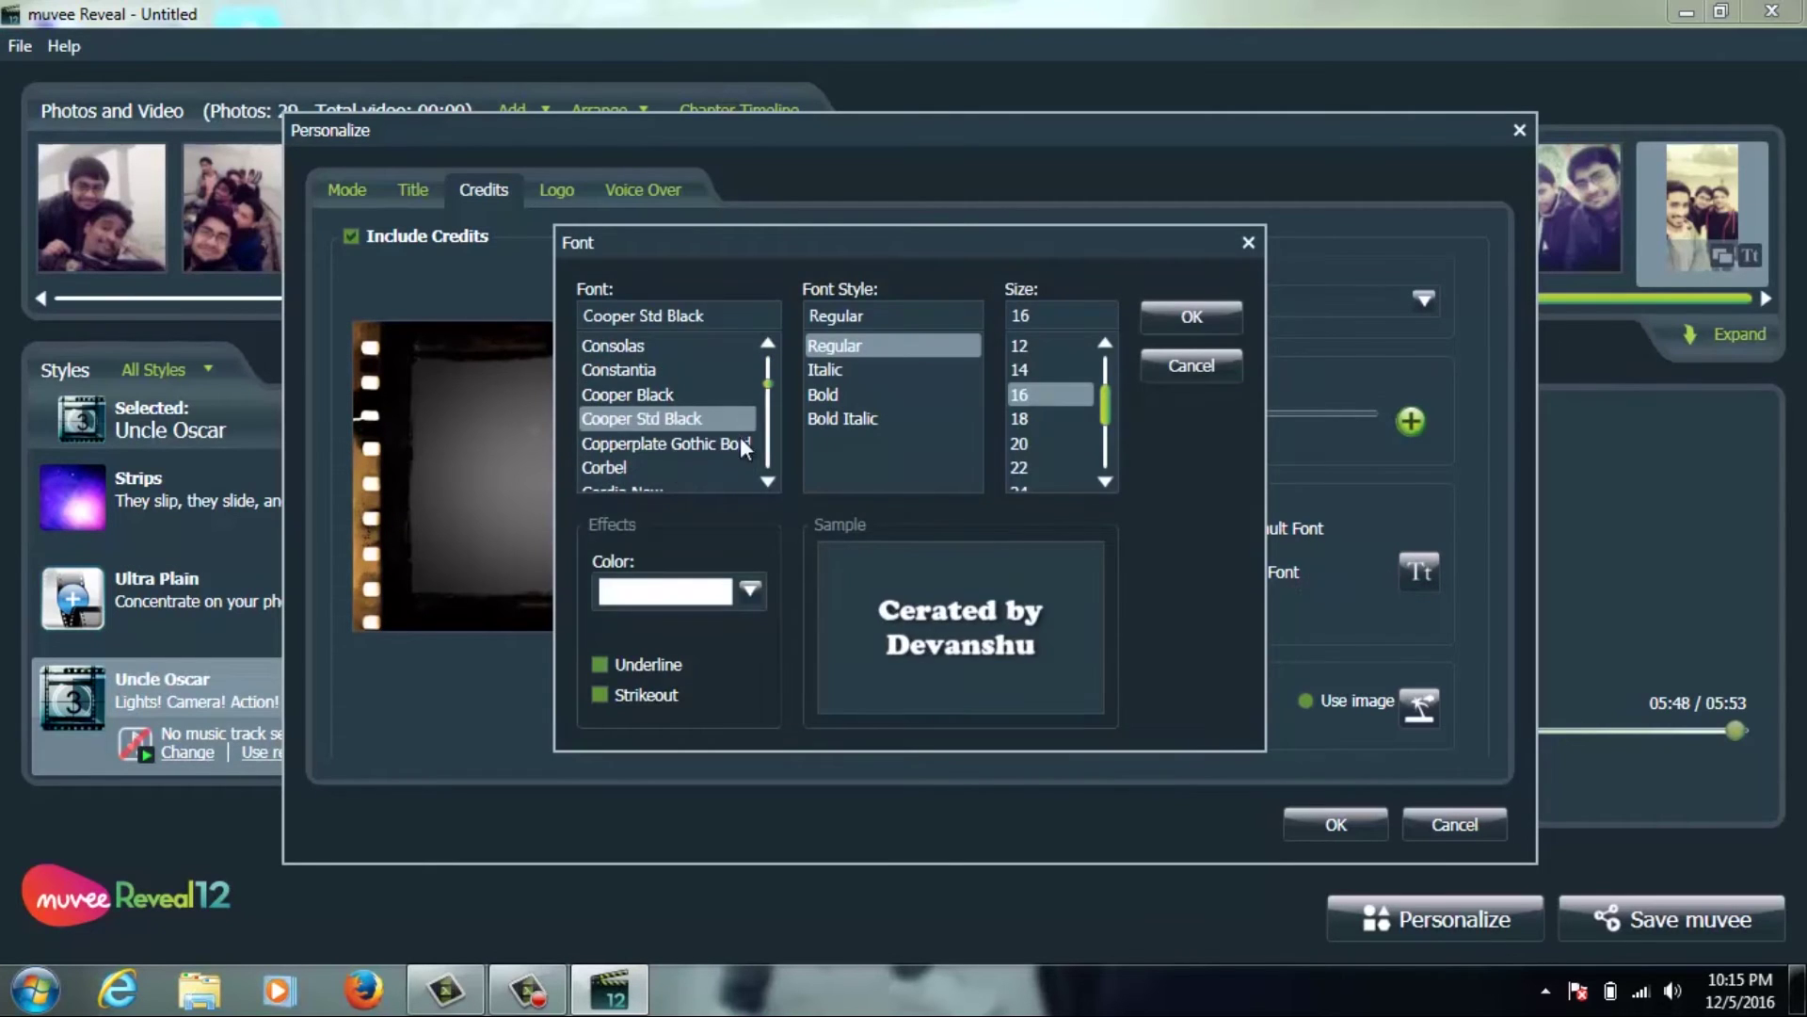
click(1201, 319)
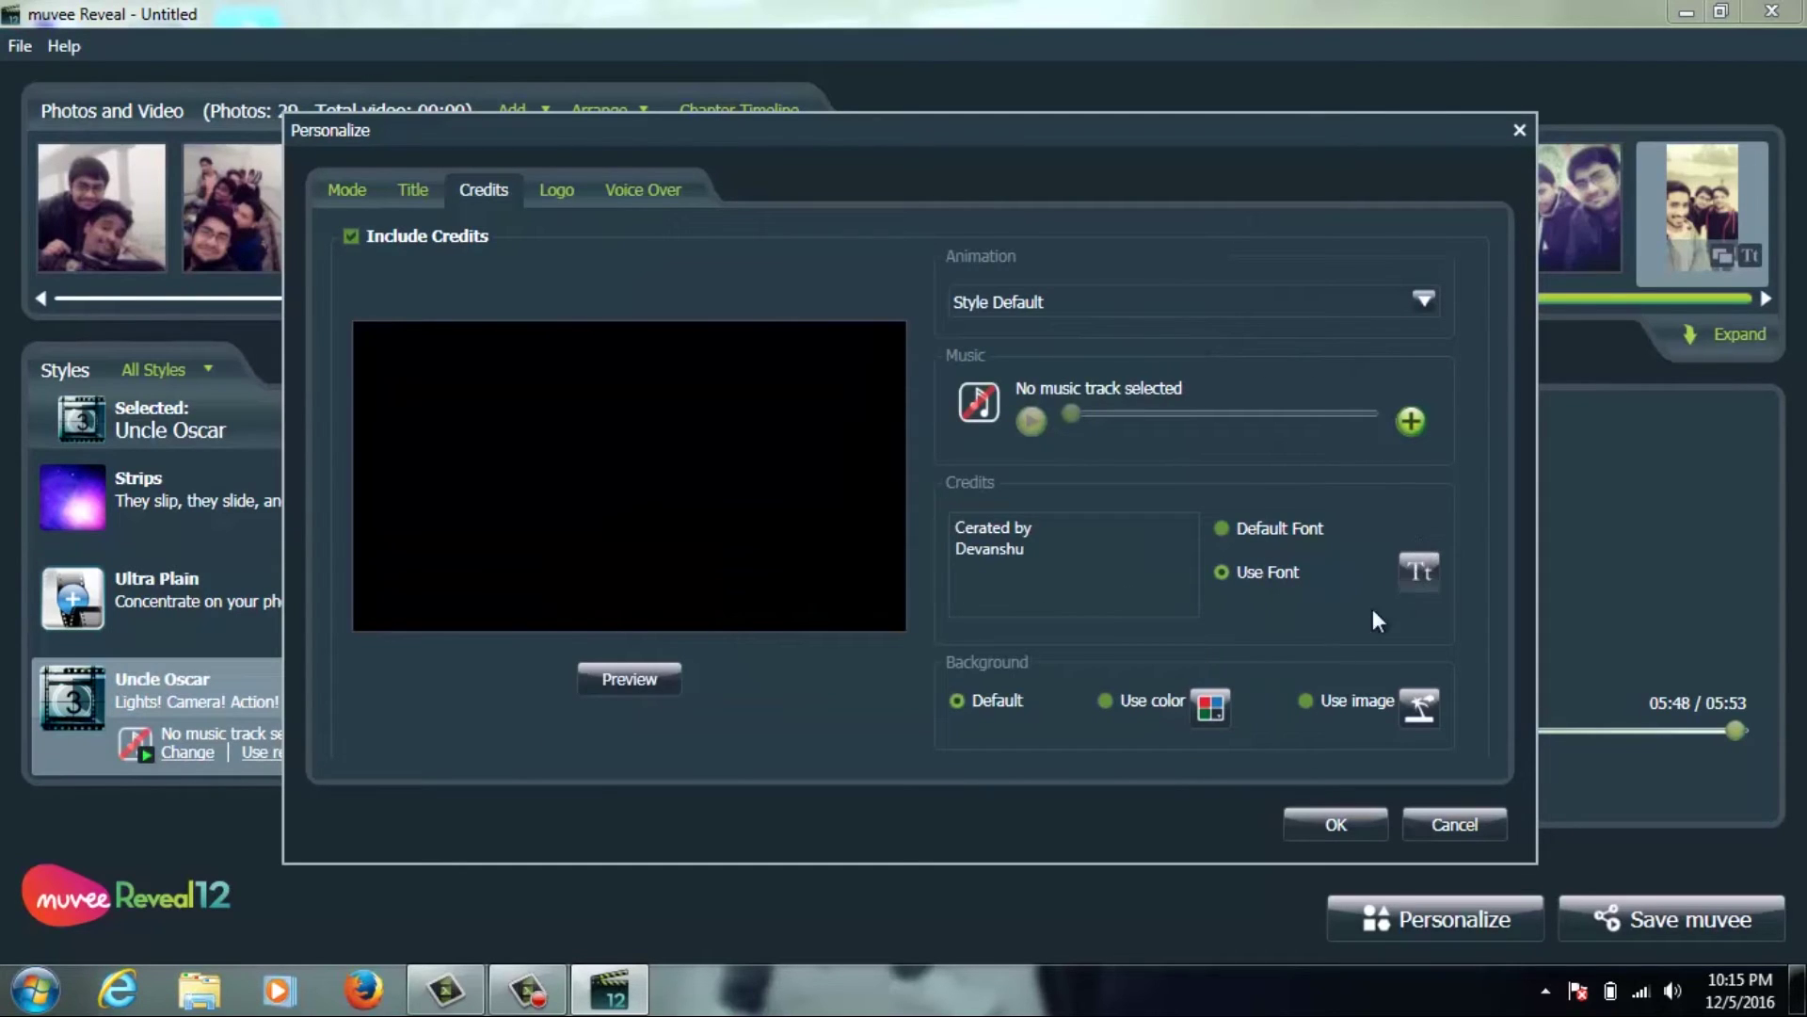
click(599, 674)
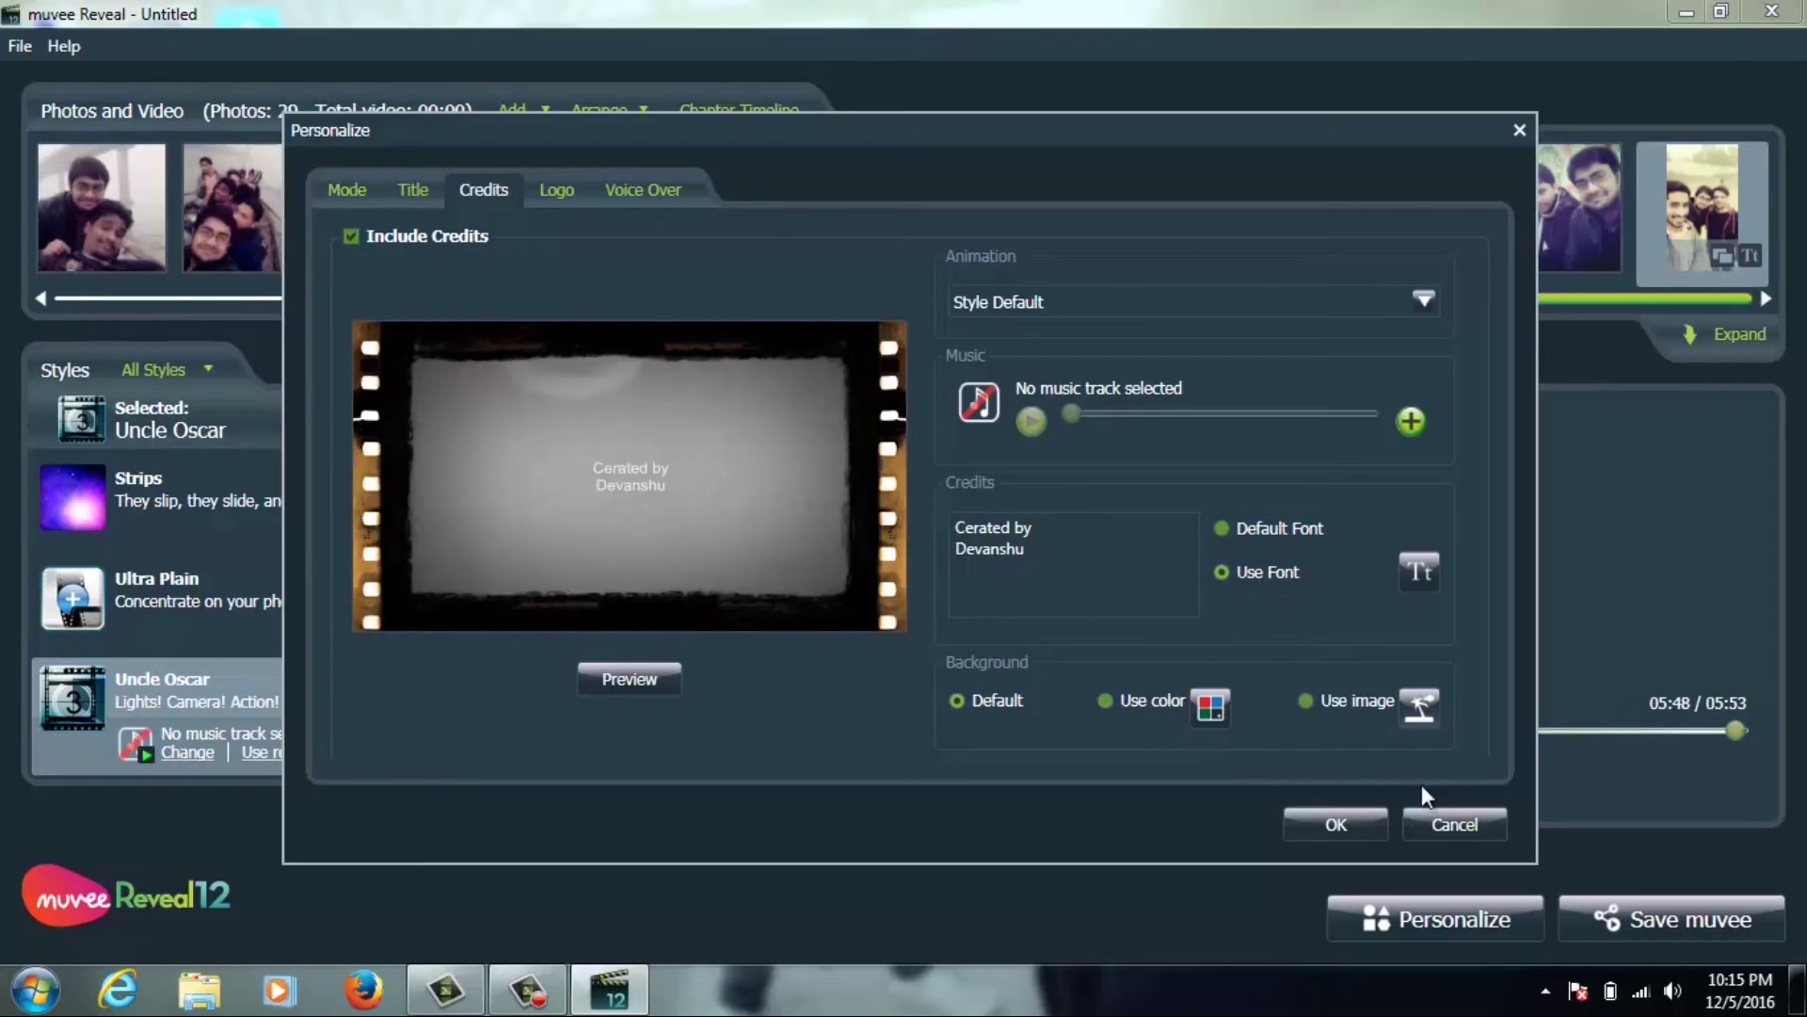
click(1327, 822)
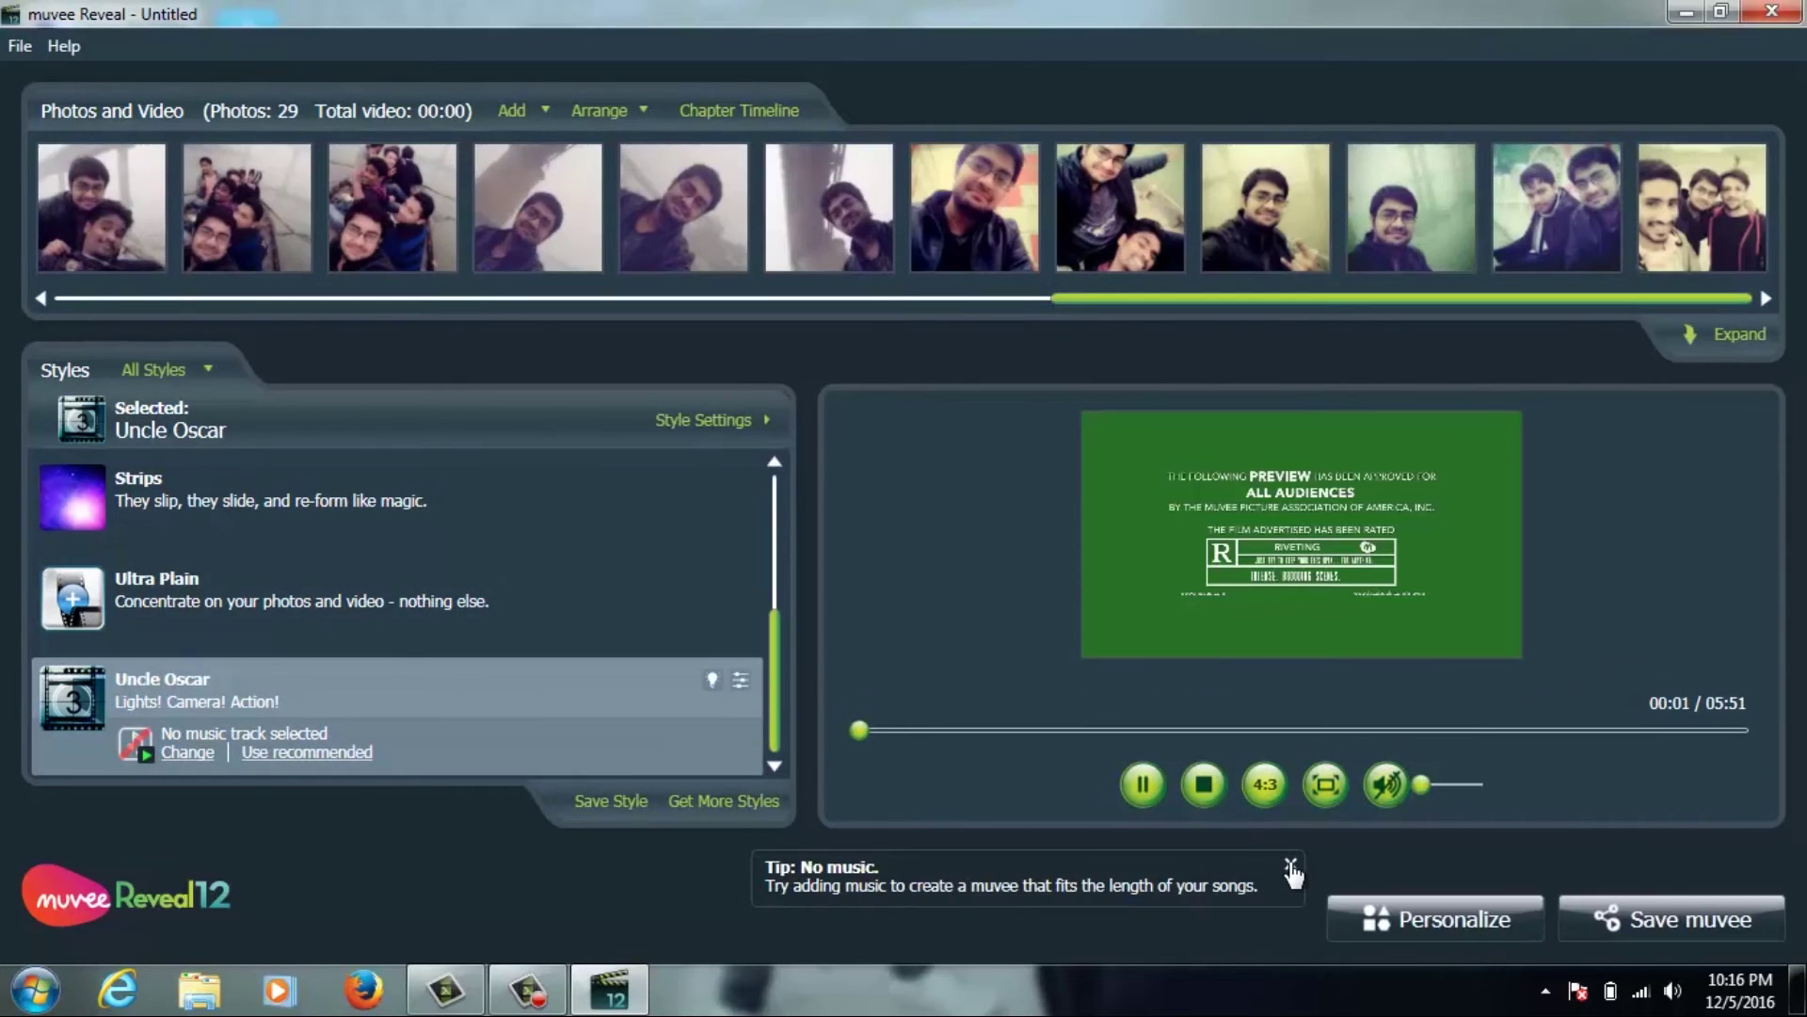
- Watch the personalized muvee in full screen, skipping ahead to the closing credits, and return to the normal view
click(1291, 863)
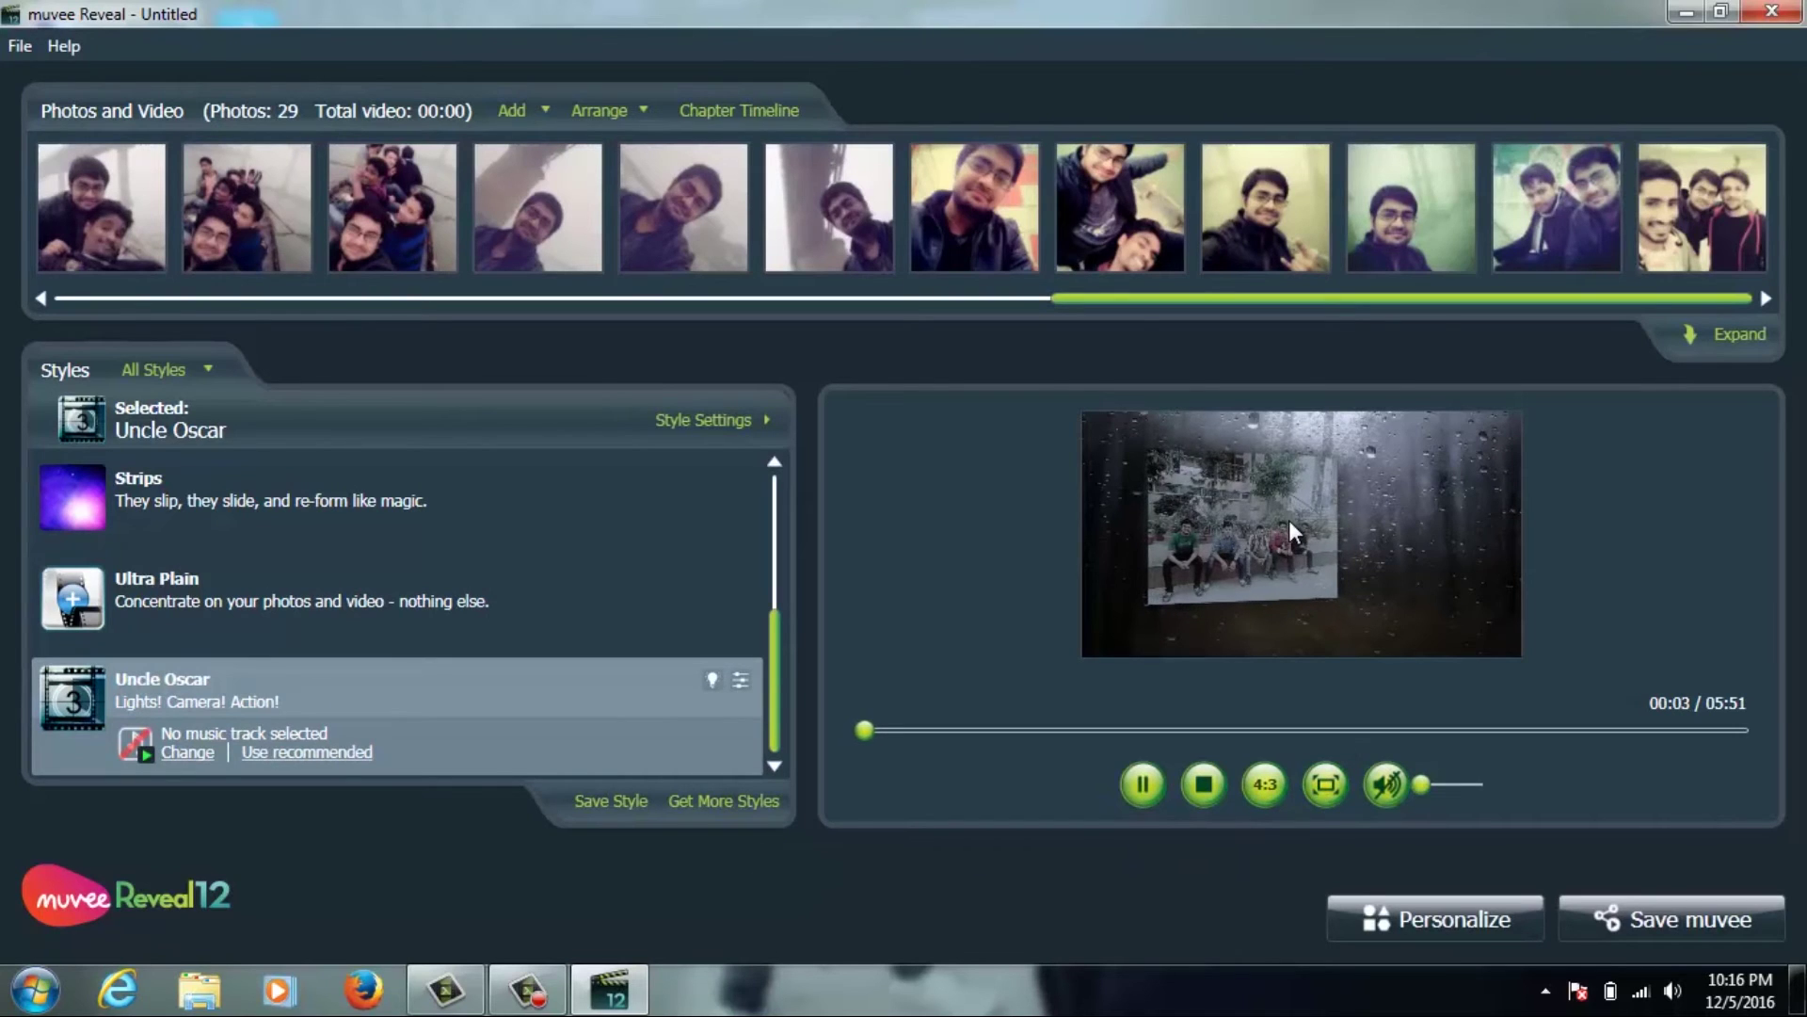
click(1327, 785)
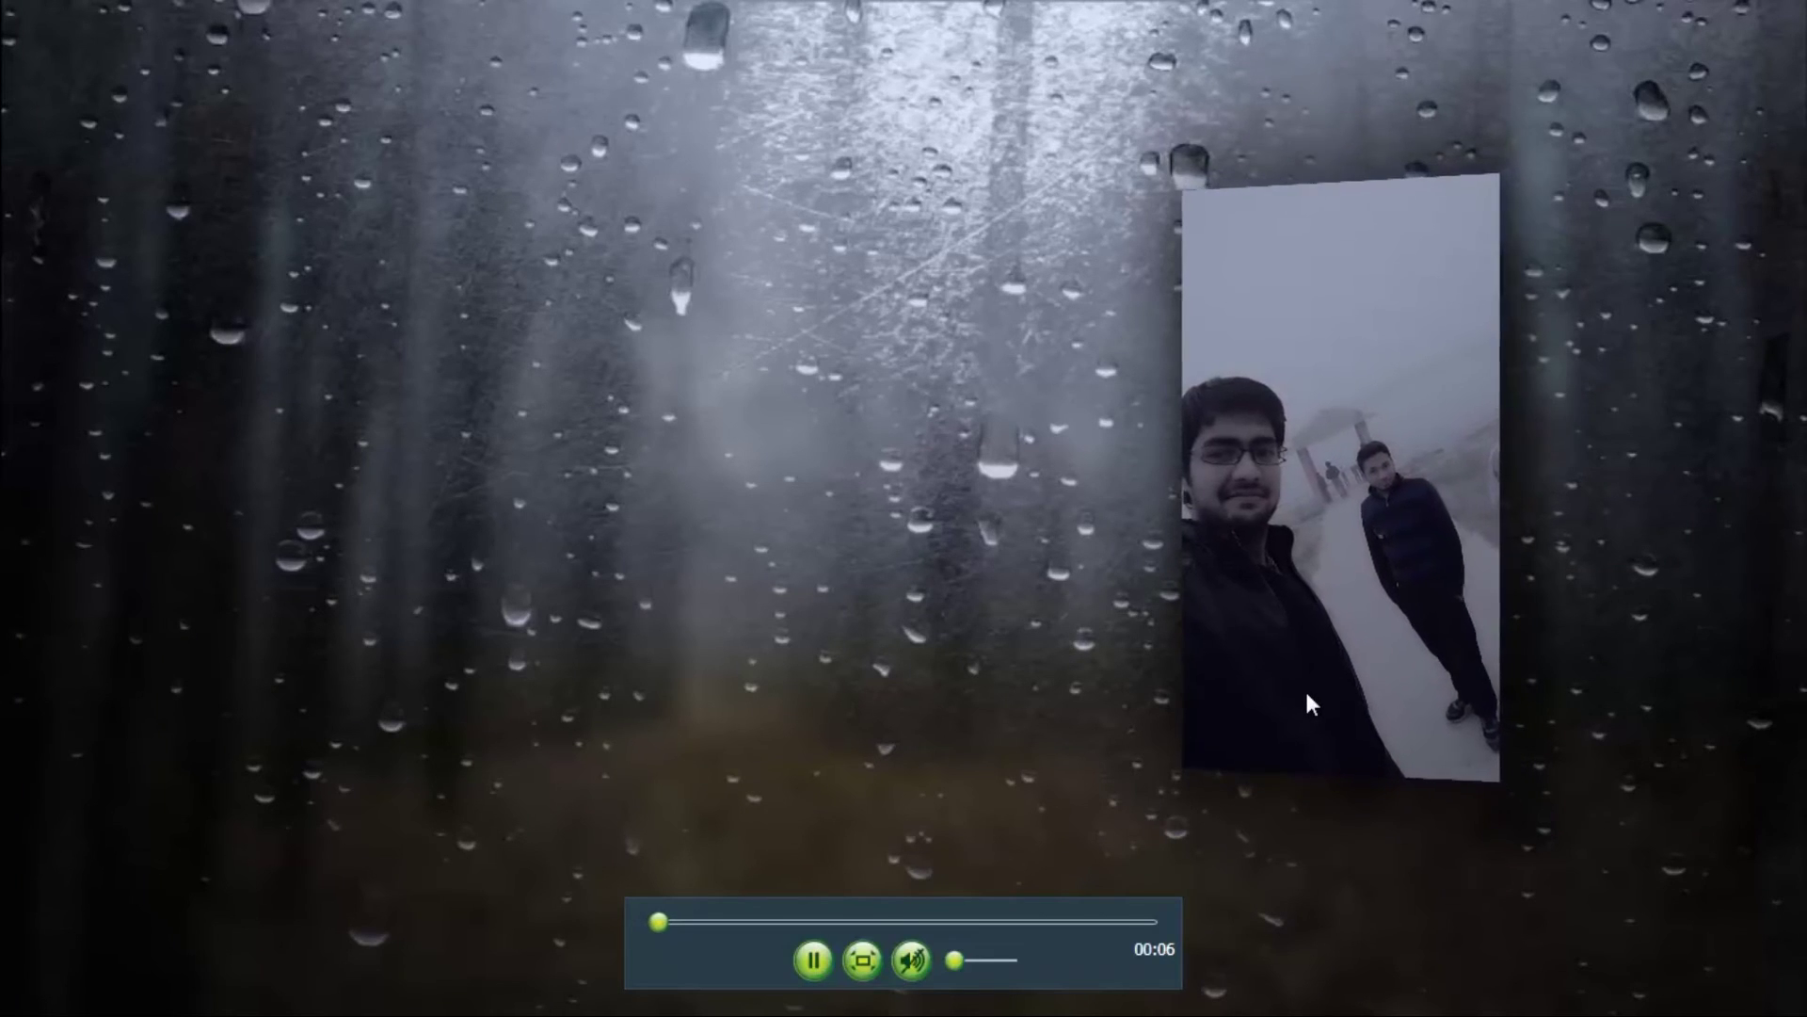
mouse_move(522, 493)
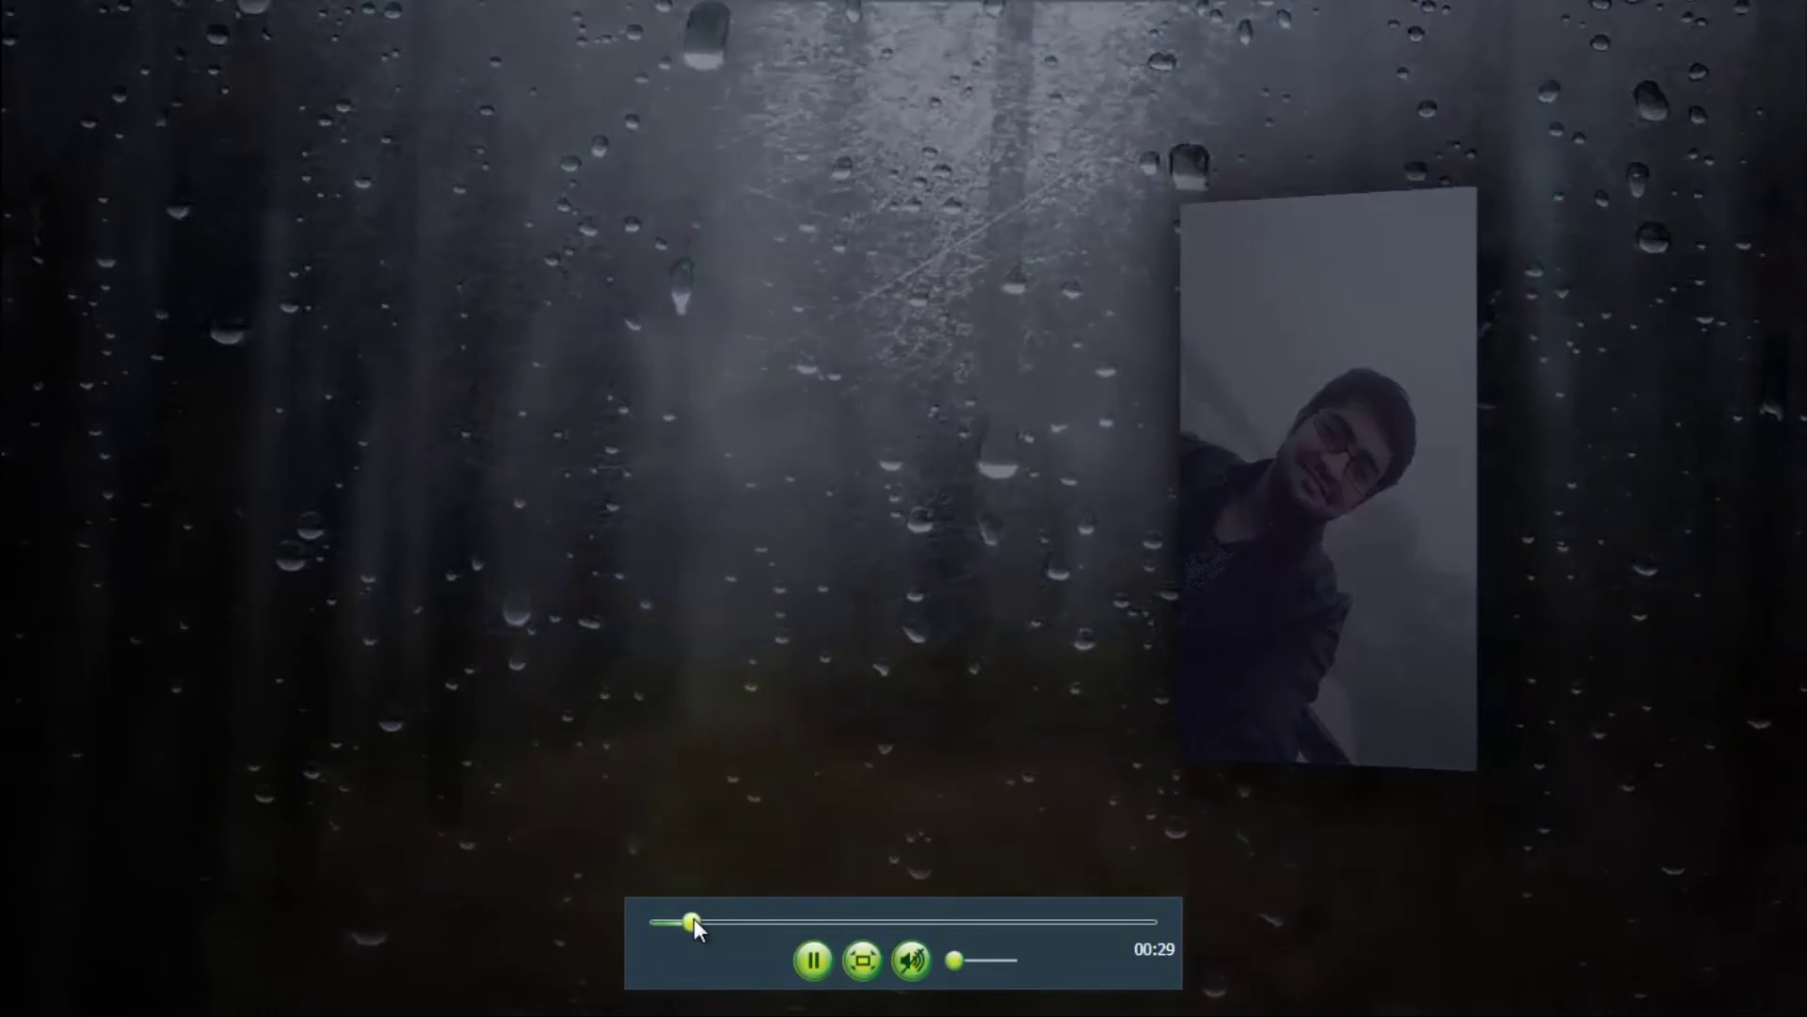
drag(693, 918, 1138, 918)
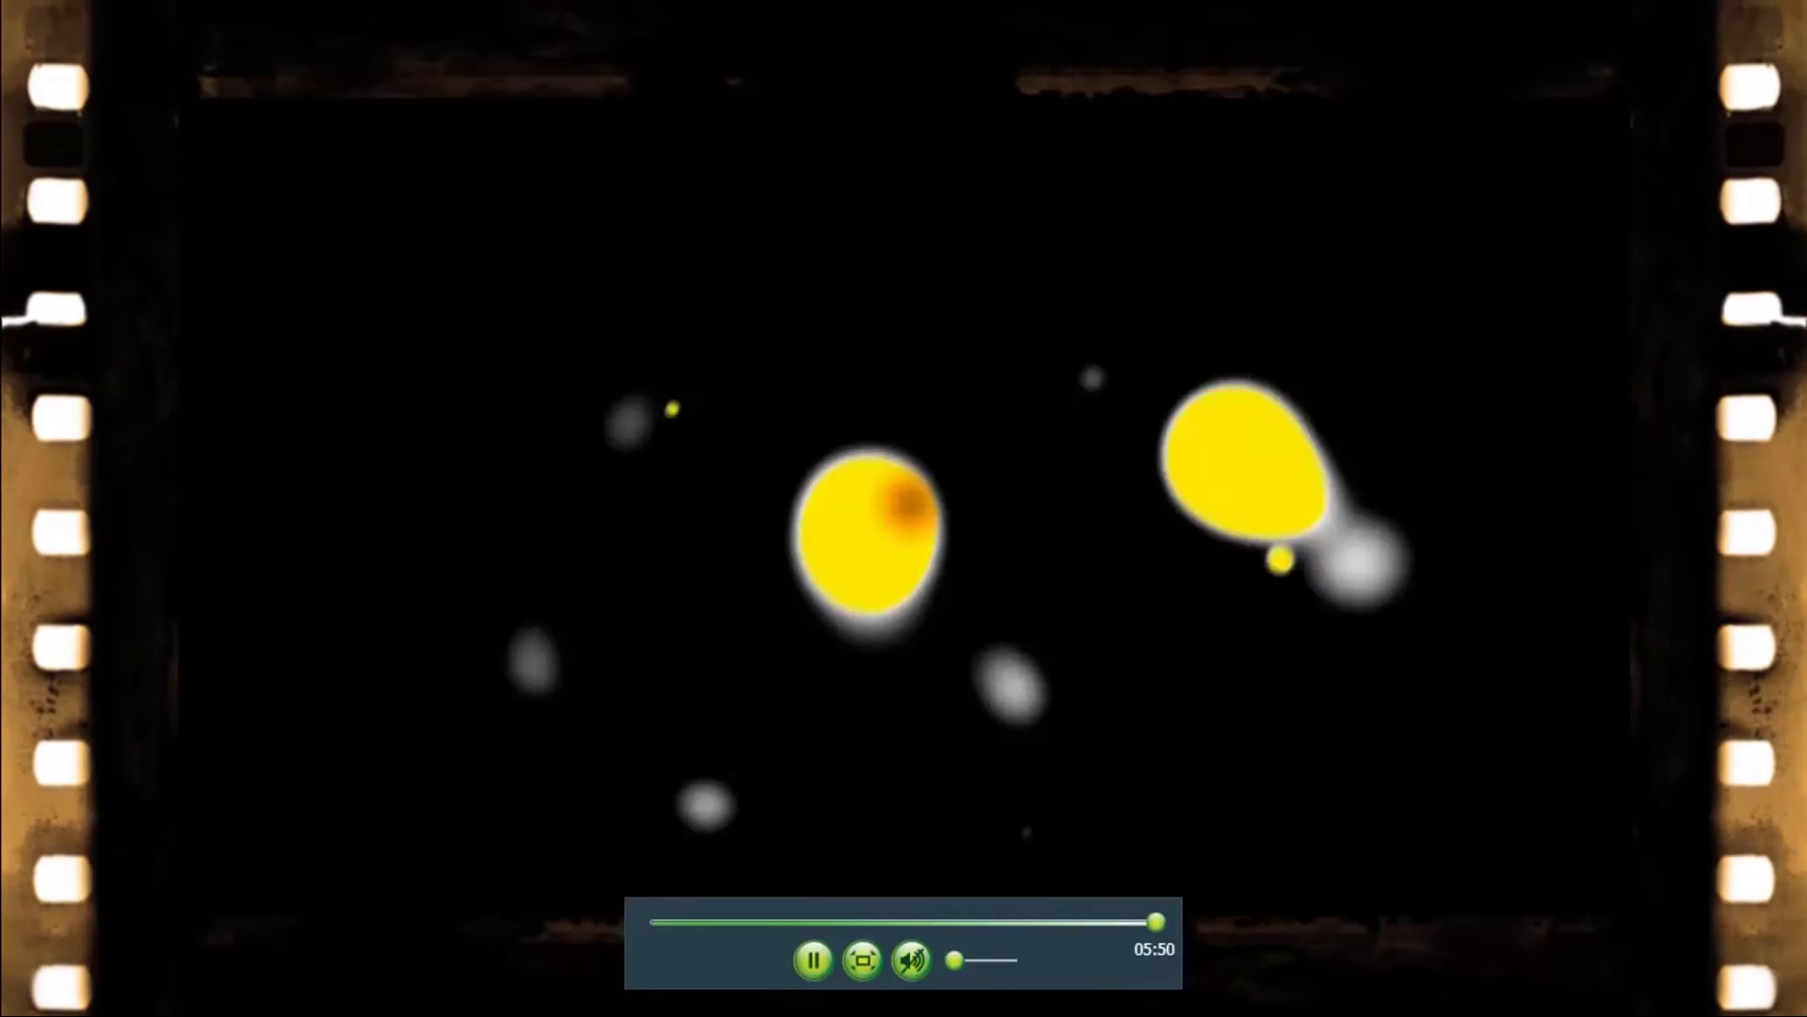
click(861, 960)
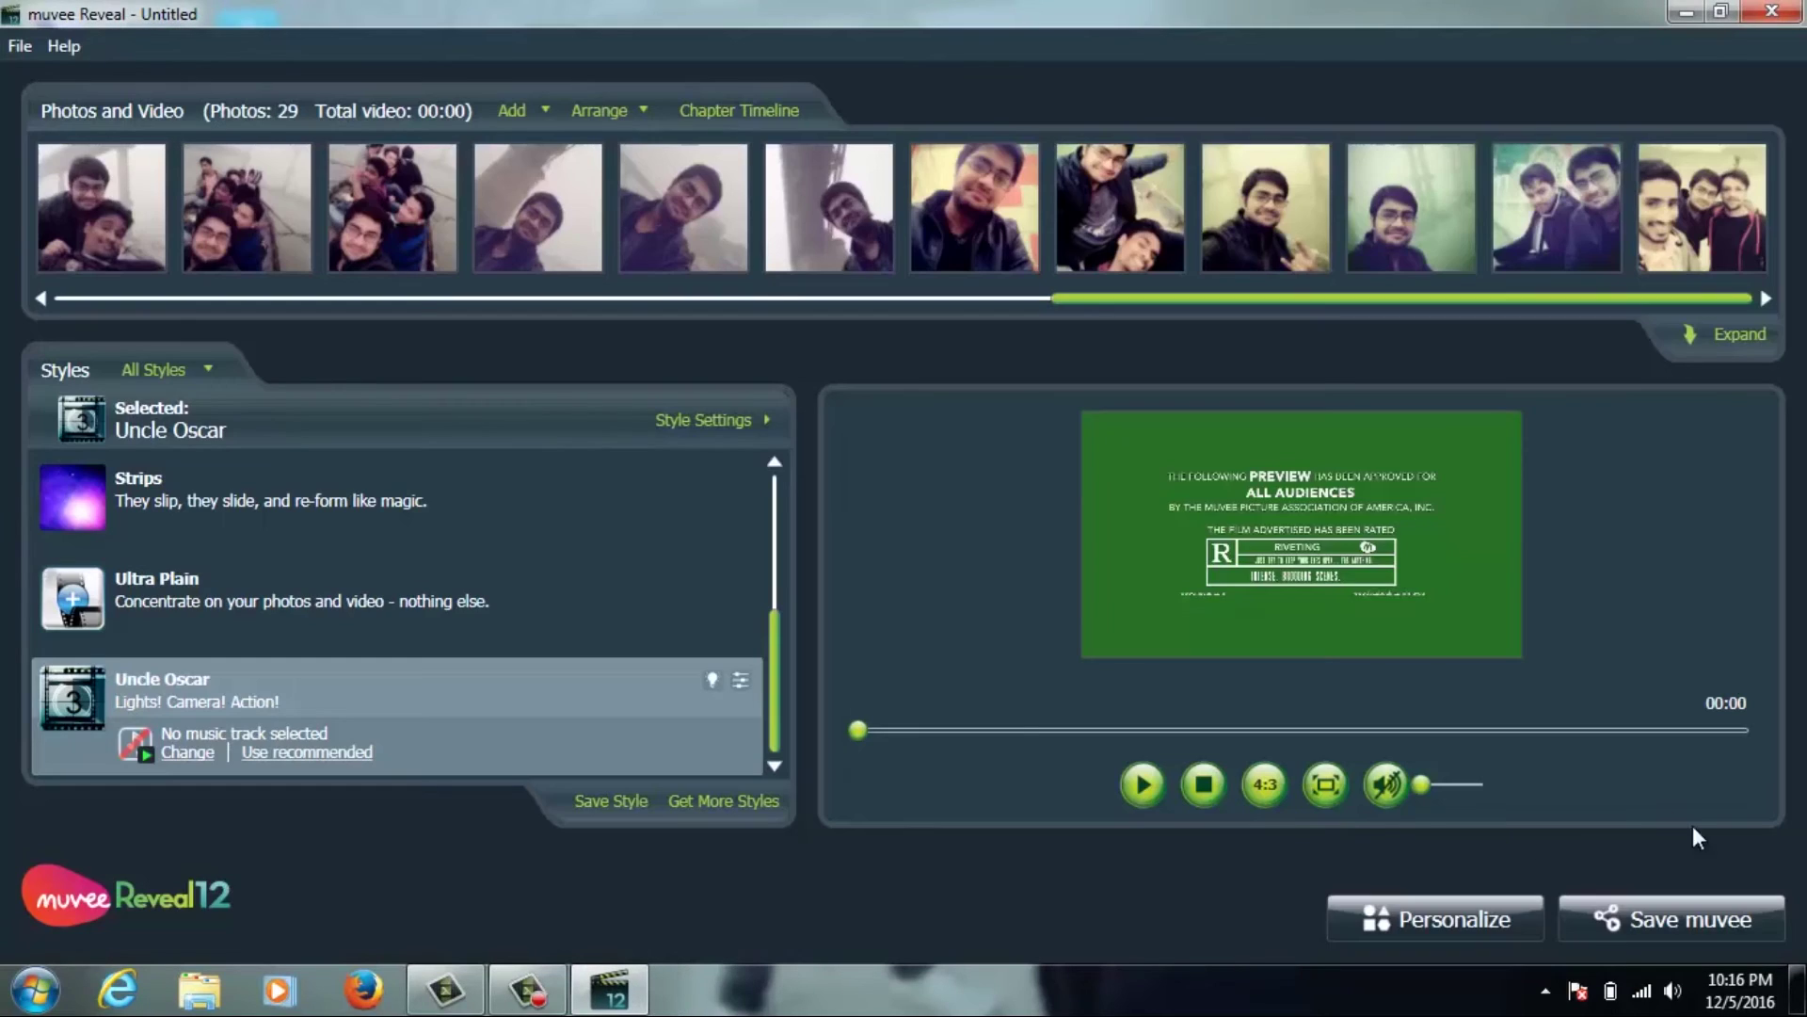
- Correct the first word of the credits text to "Created" and apply the personalization settings
click(1488, 919)
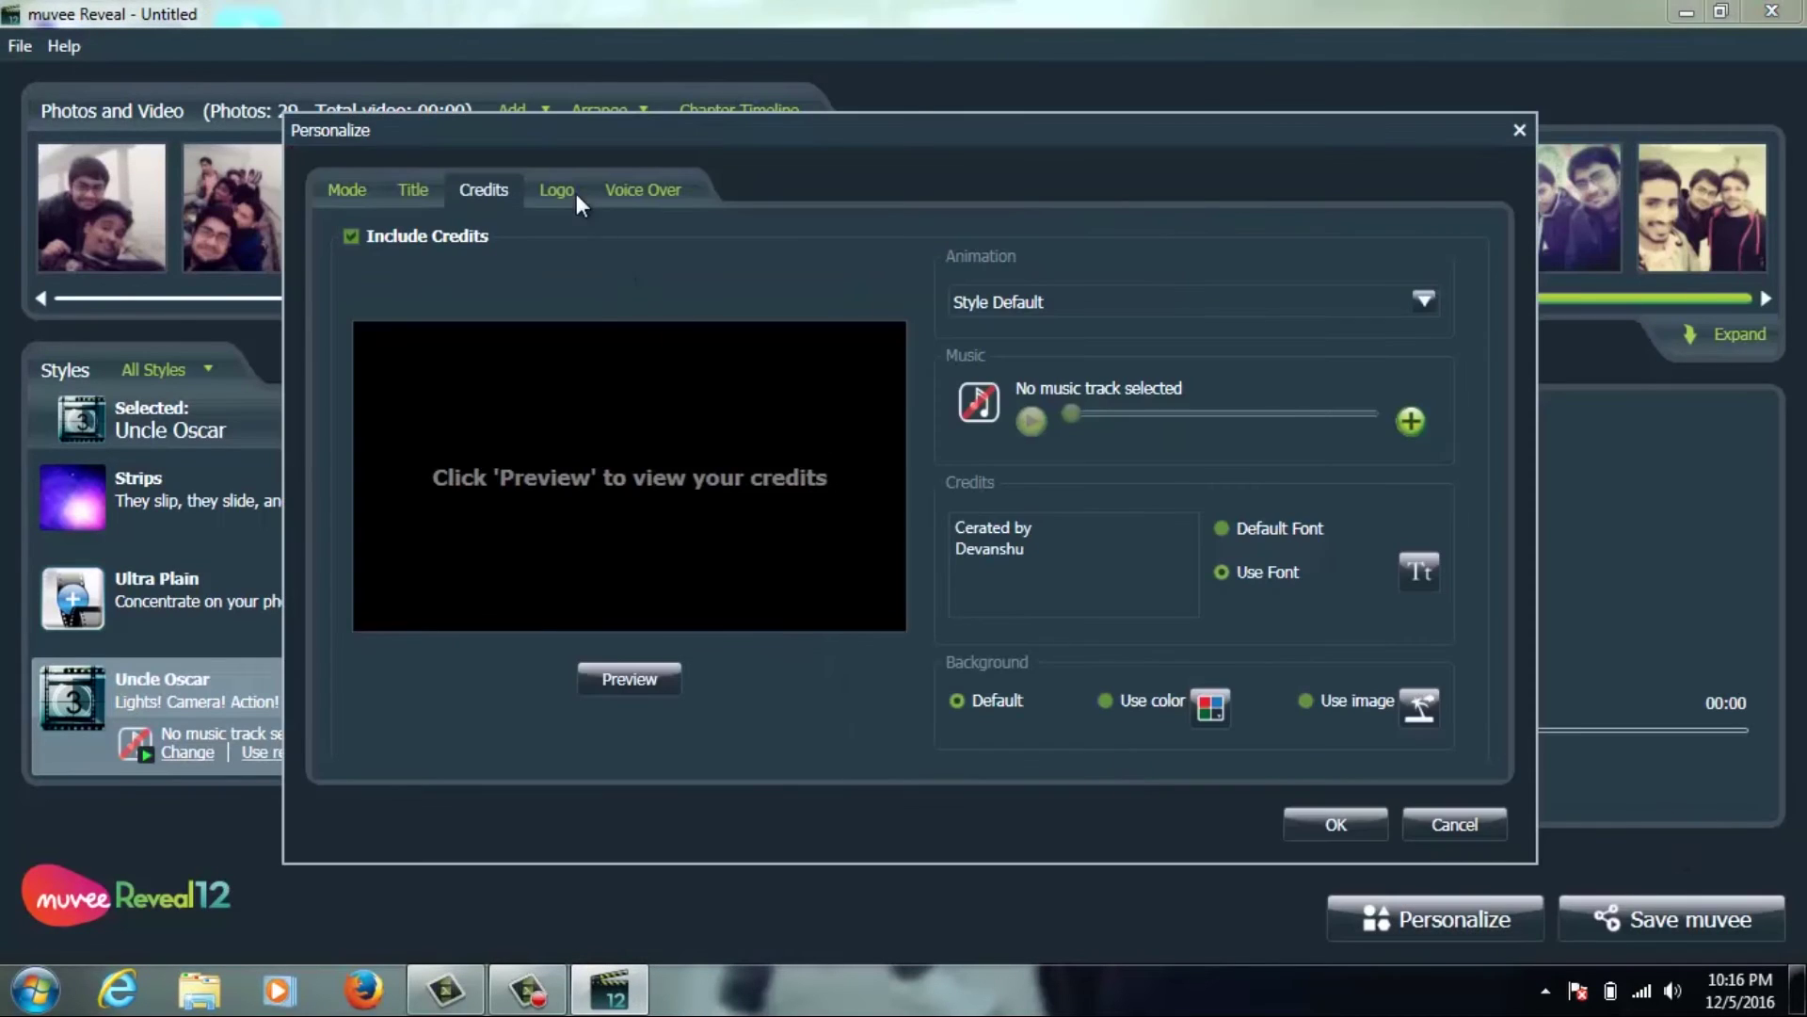
click(572, 190)
click(414, 188)
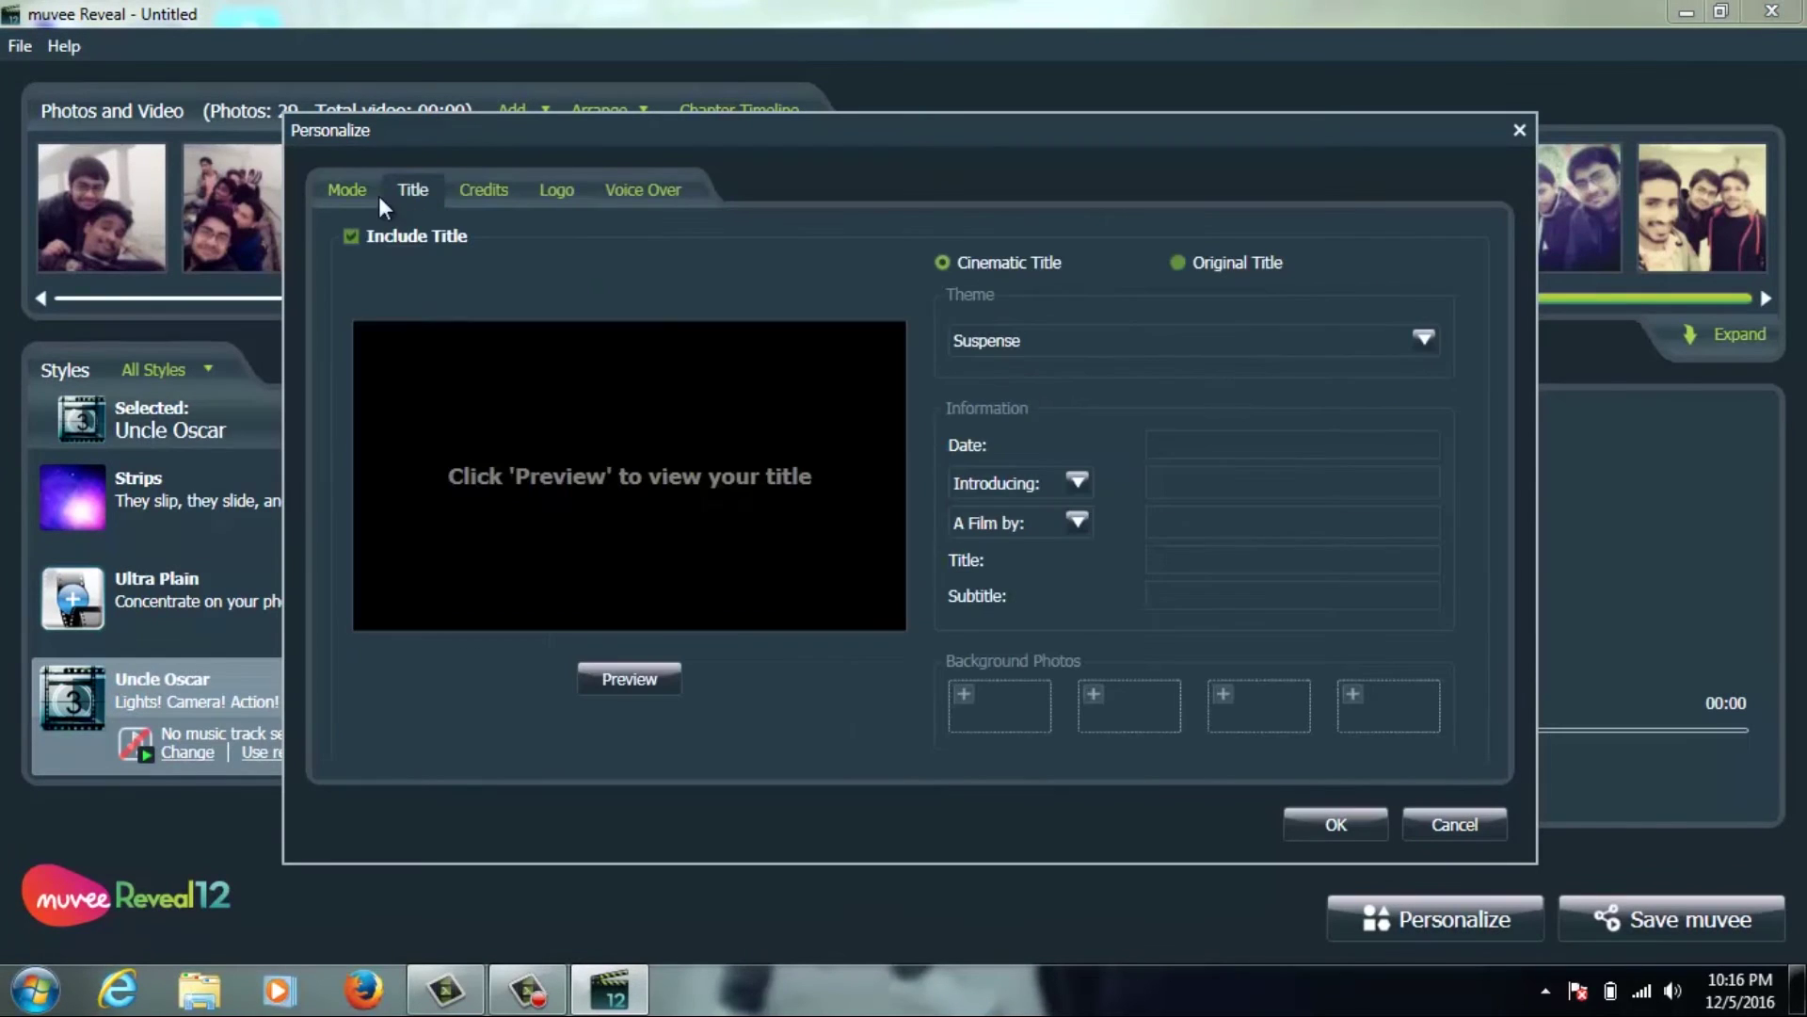
click(479, 190)
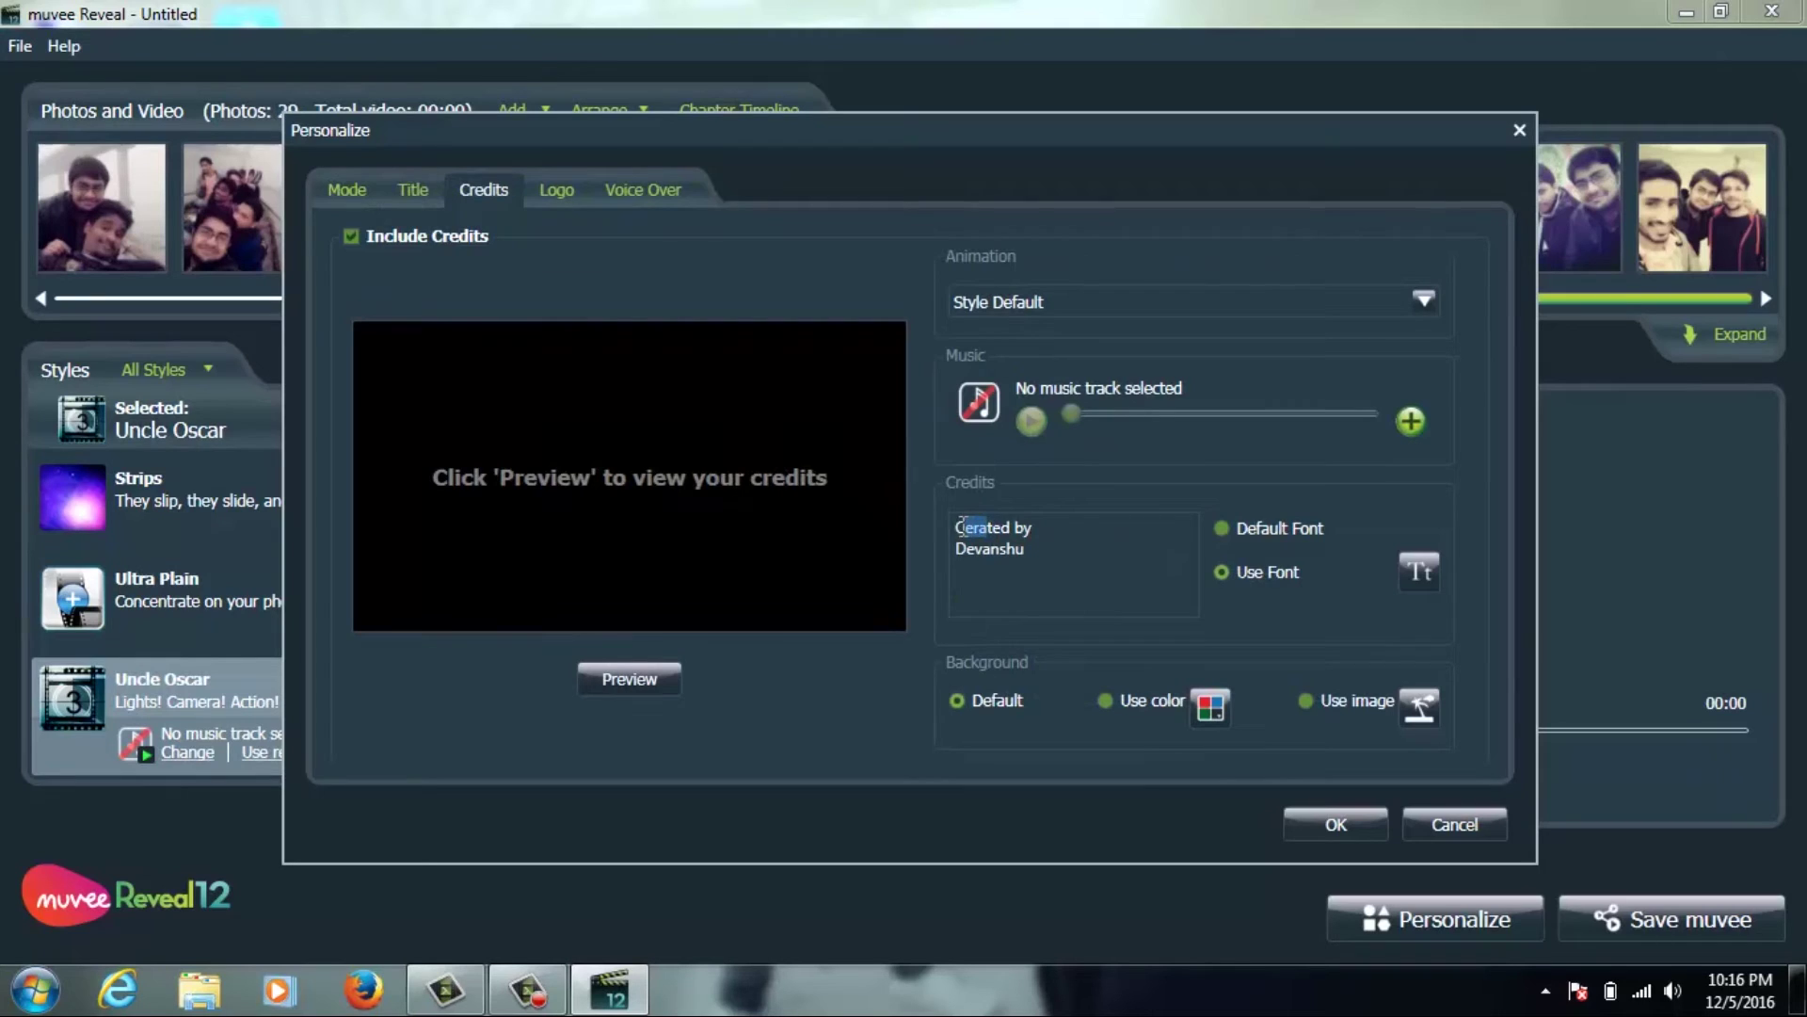
text(rea)
click(1312, 823)
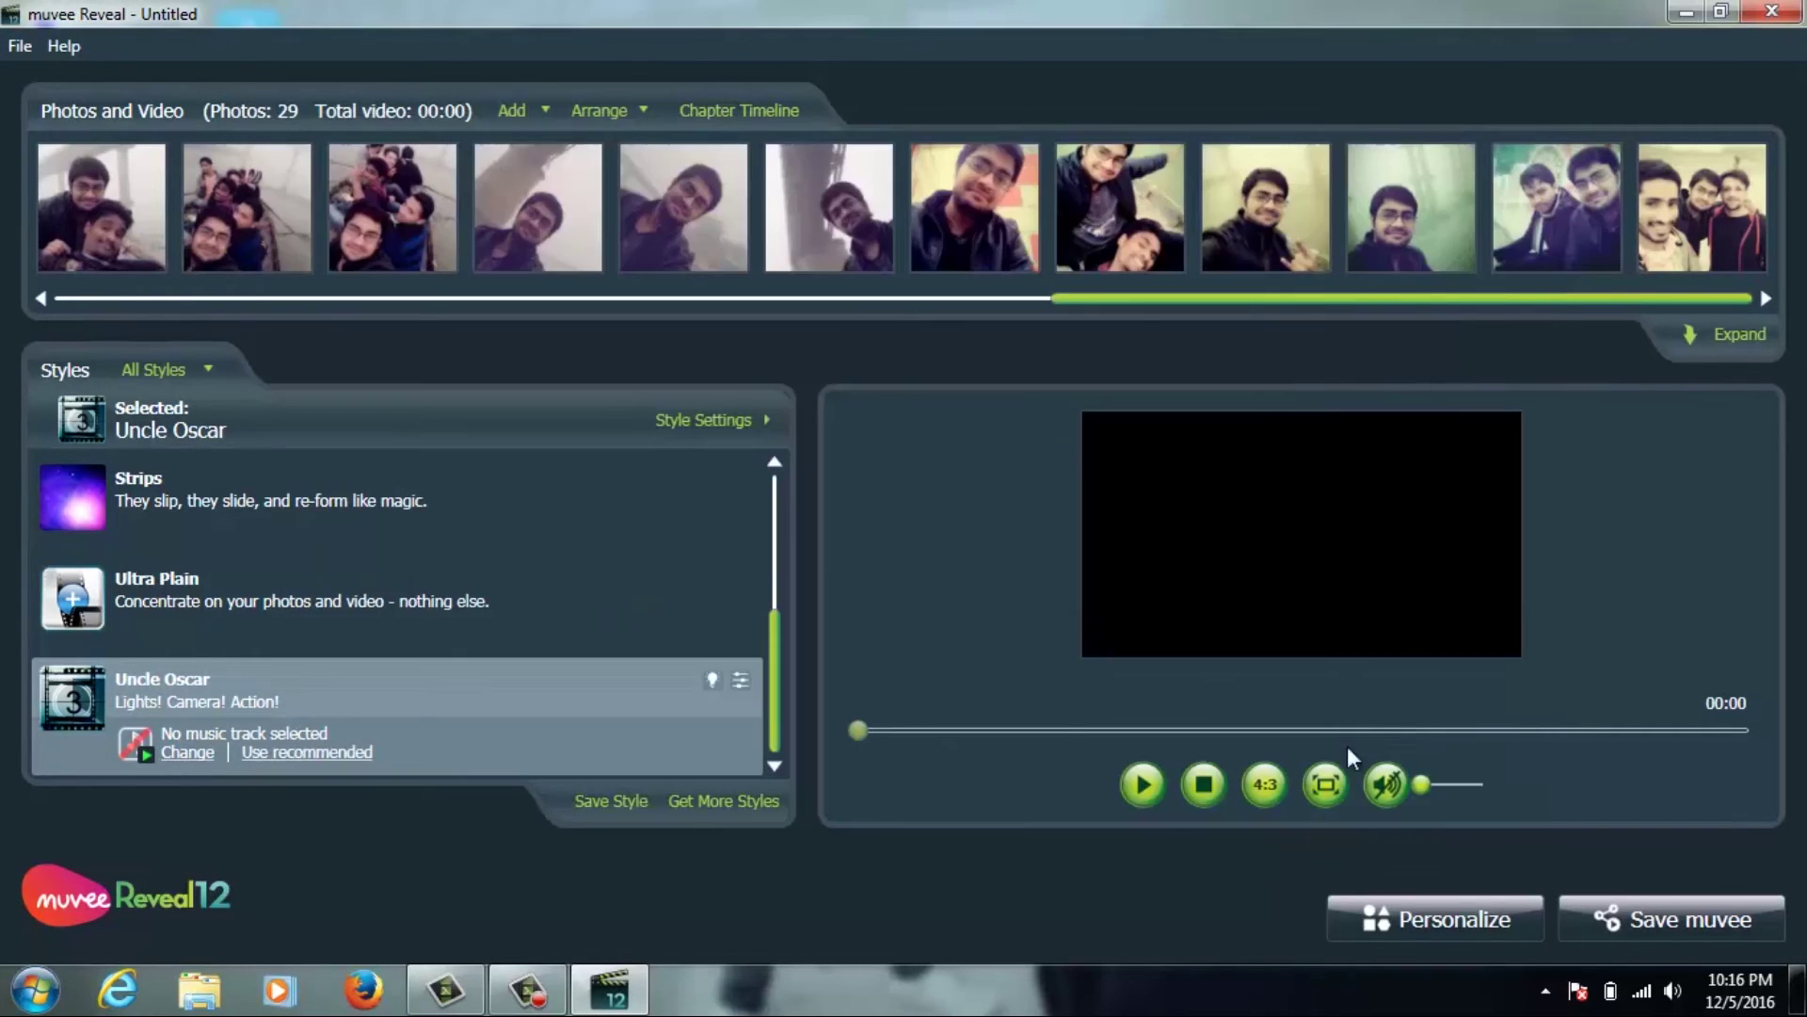
- Preview the muvee, skipping ahead to the closing credits and viewing them in full screen, and briefly replay its opening before stopping playback
click(1143, 784)
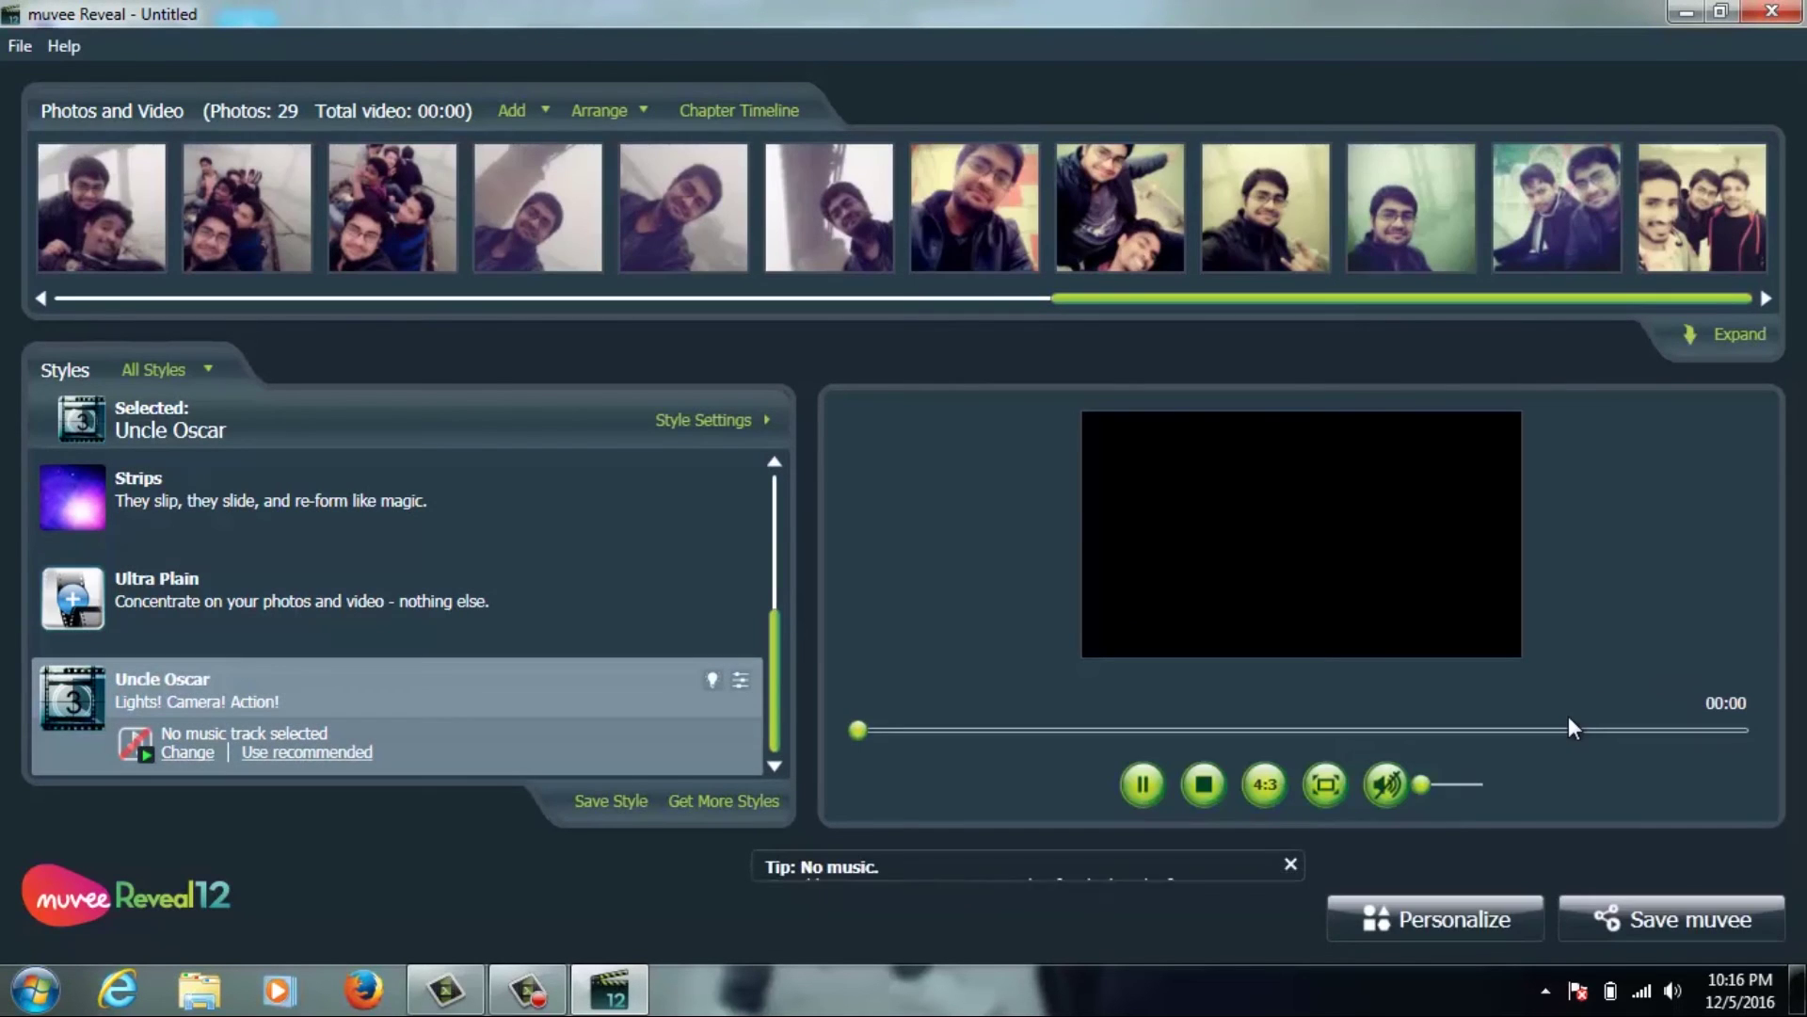
drag(1706, 728, 1732, 727)
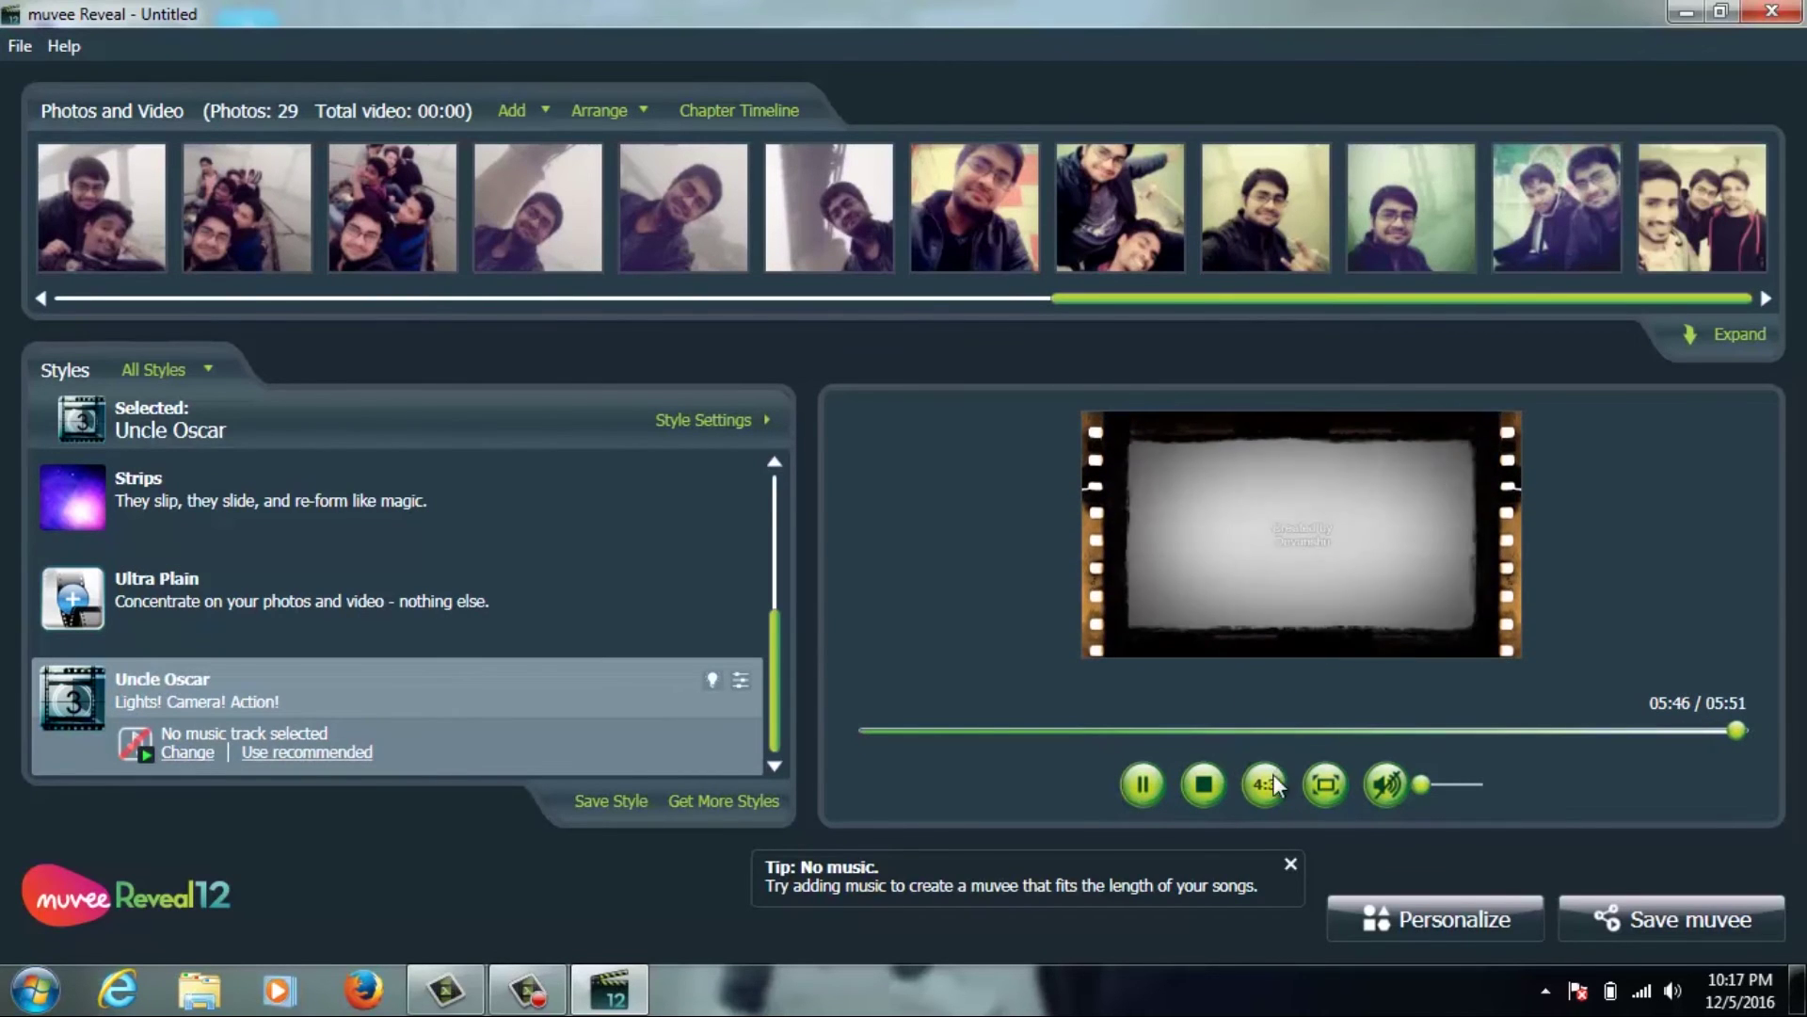
click(1329, 777)
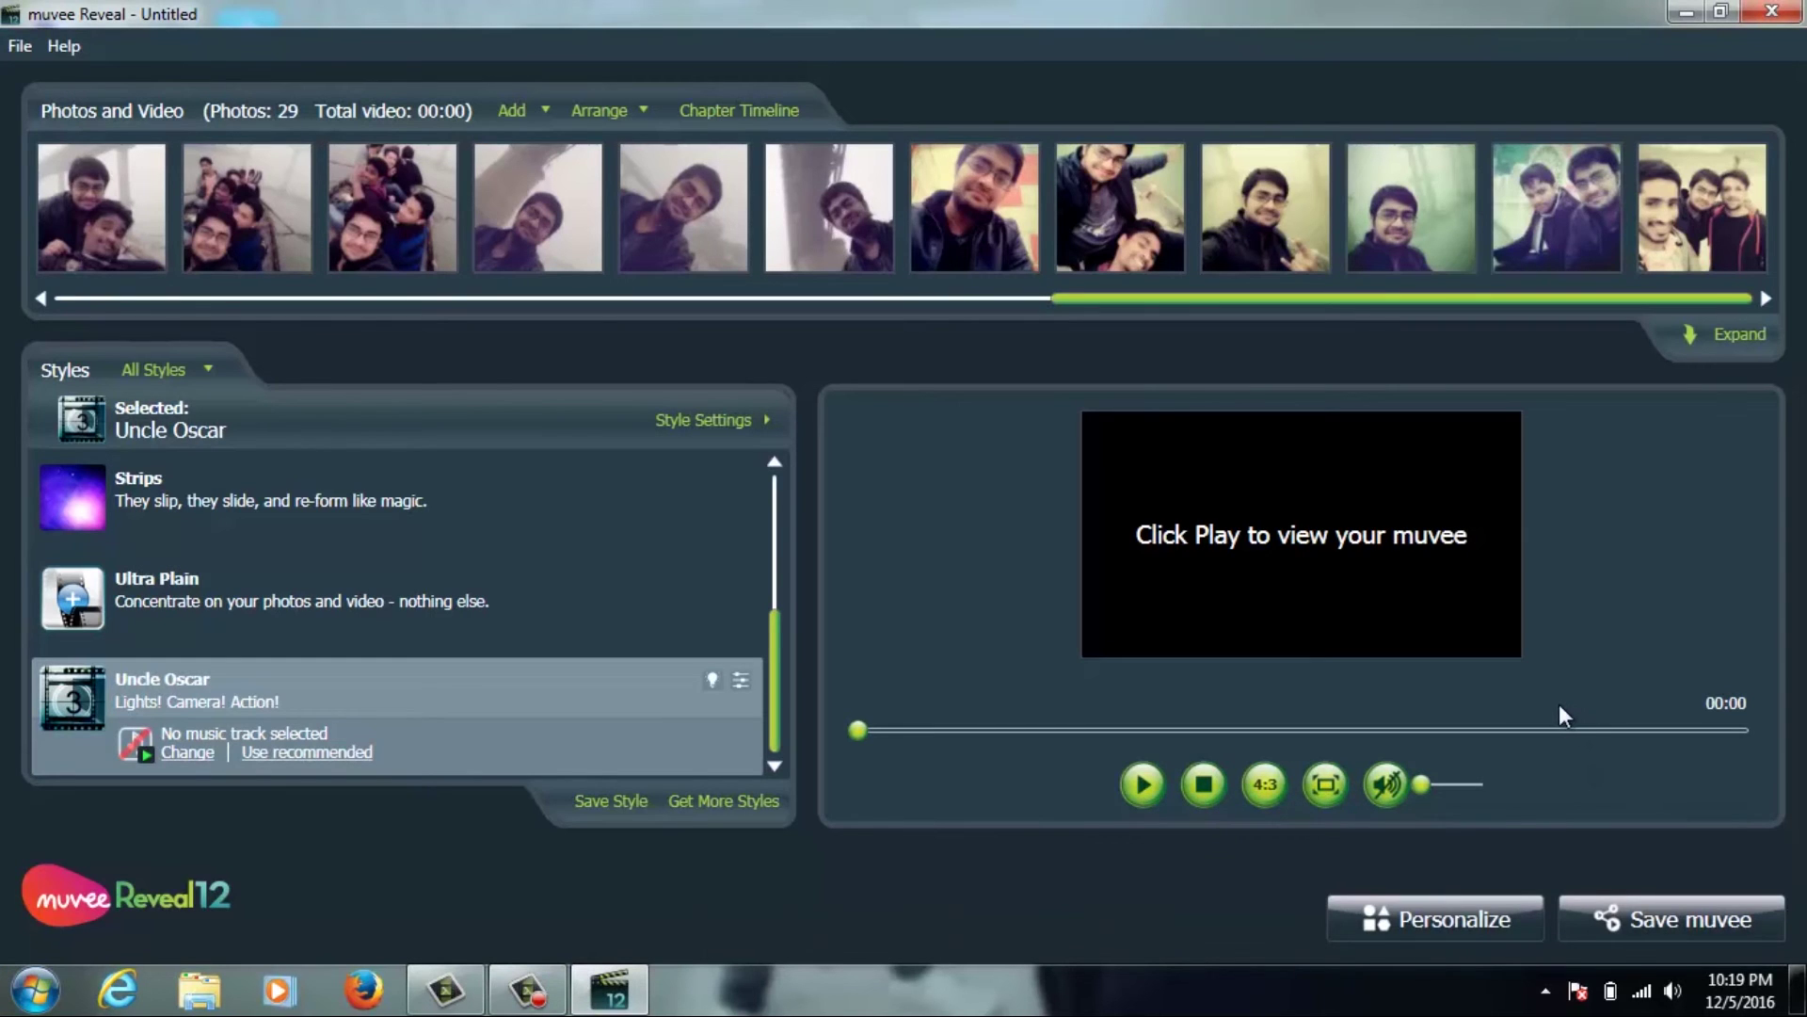
click(1145, 784)
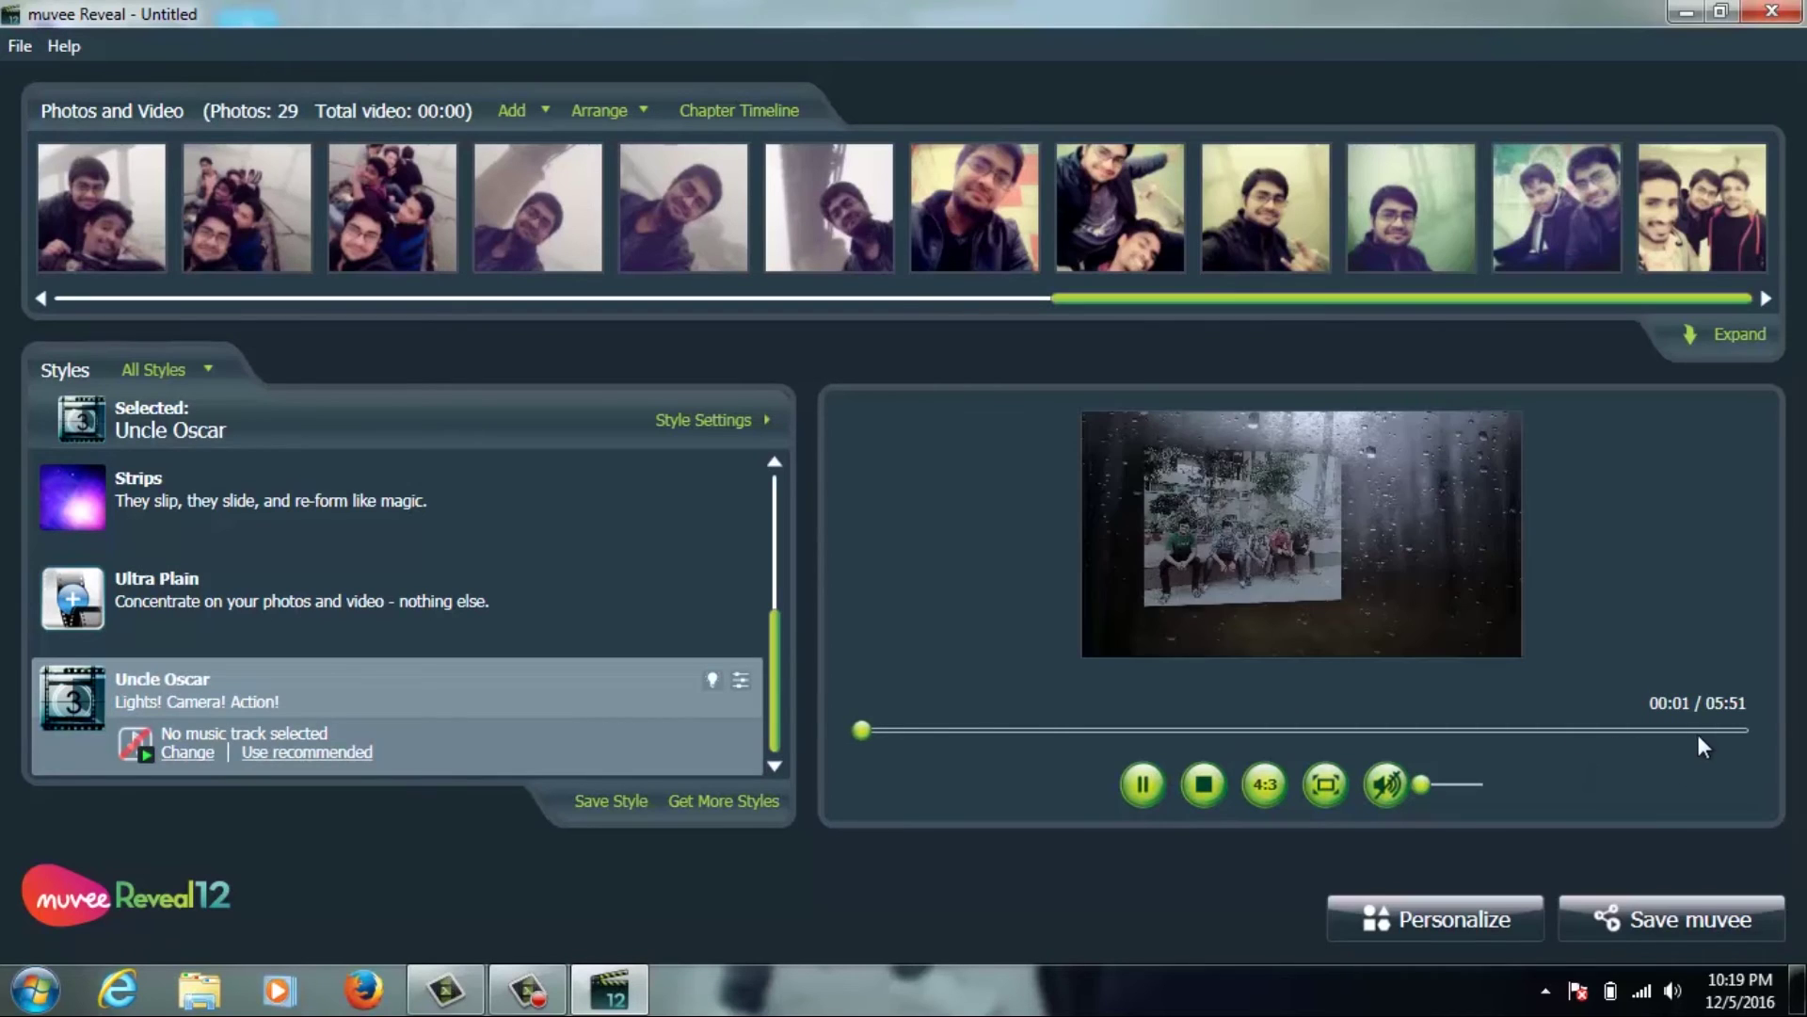
click(1212, 795)
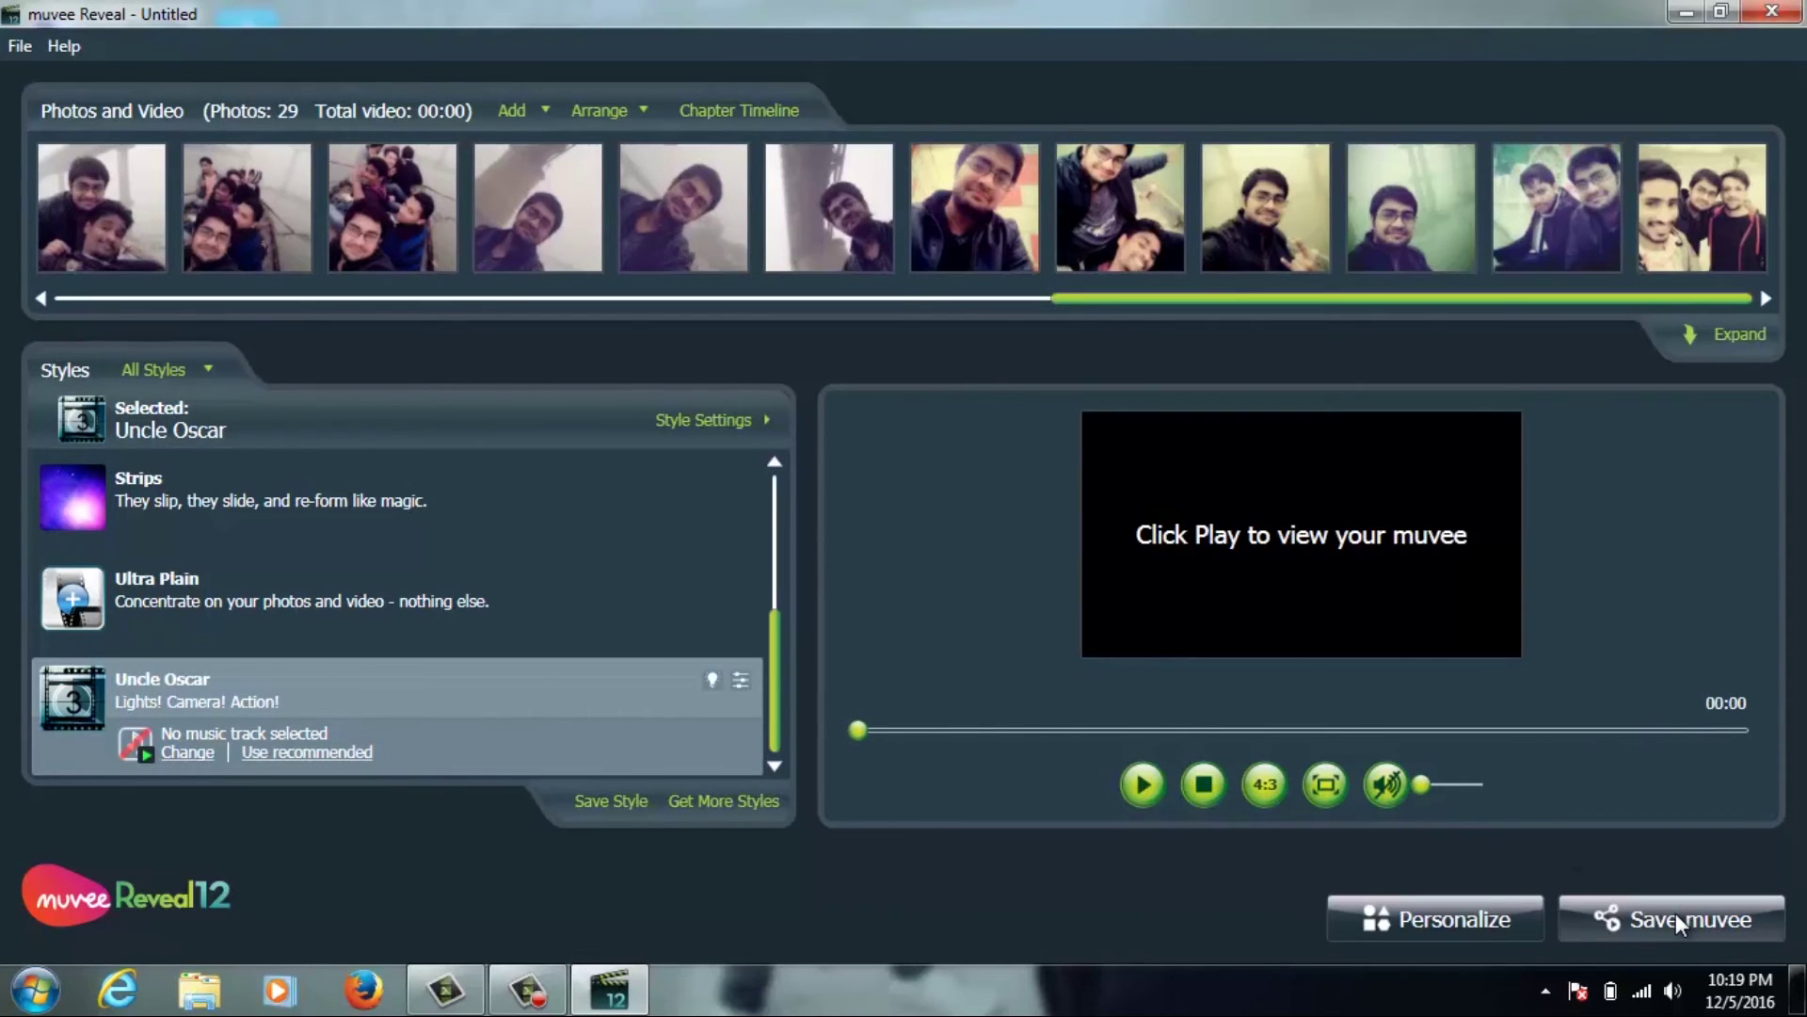
- Choose to save the muvee for computer playback, compare the MOV and MPEG-1 options, and select the WMV format
click(1732, 923)
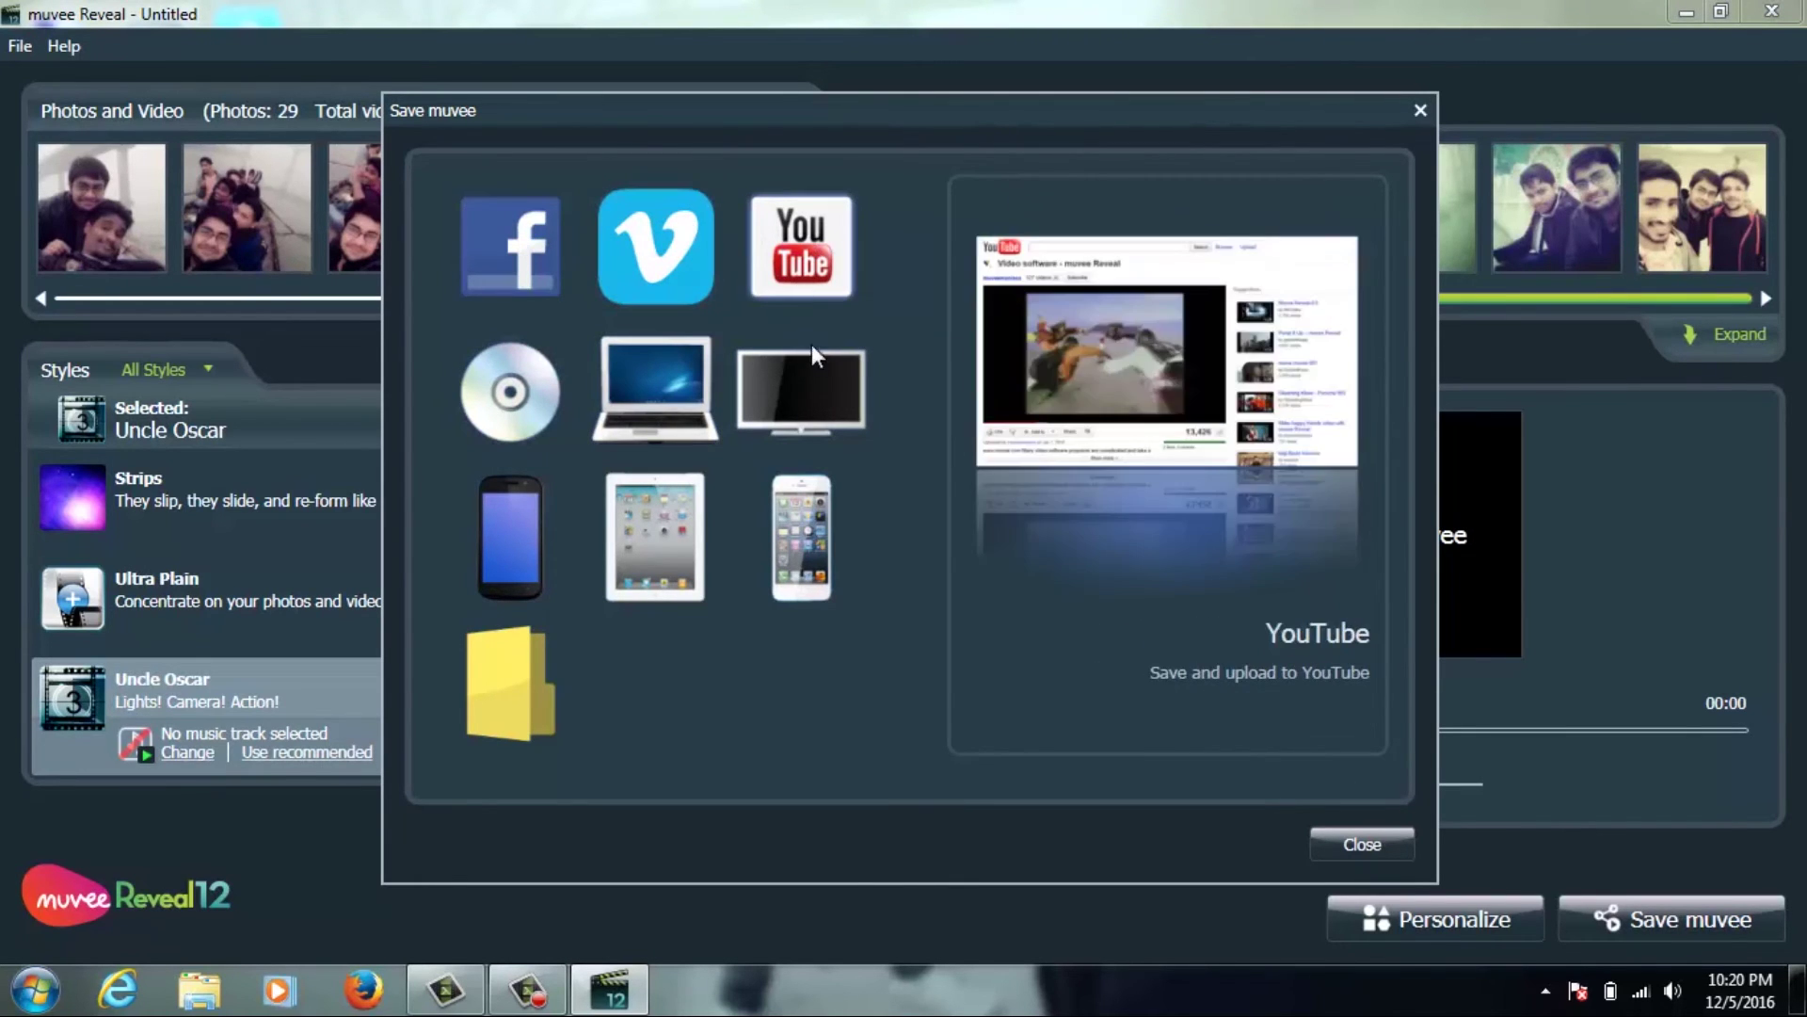
click(619, 378)
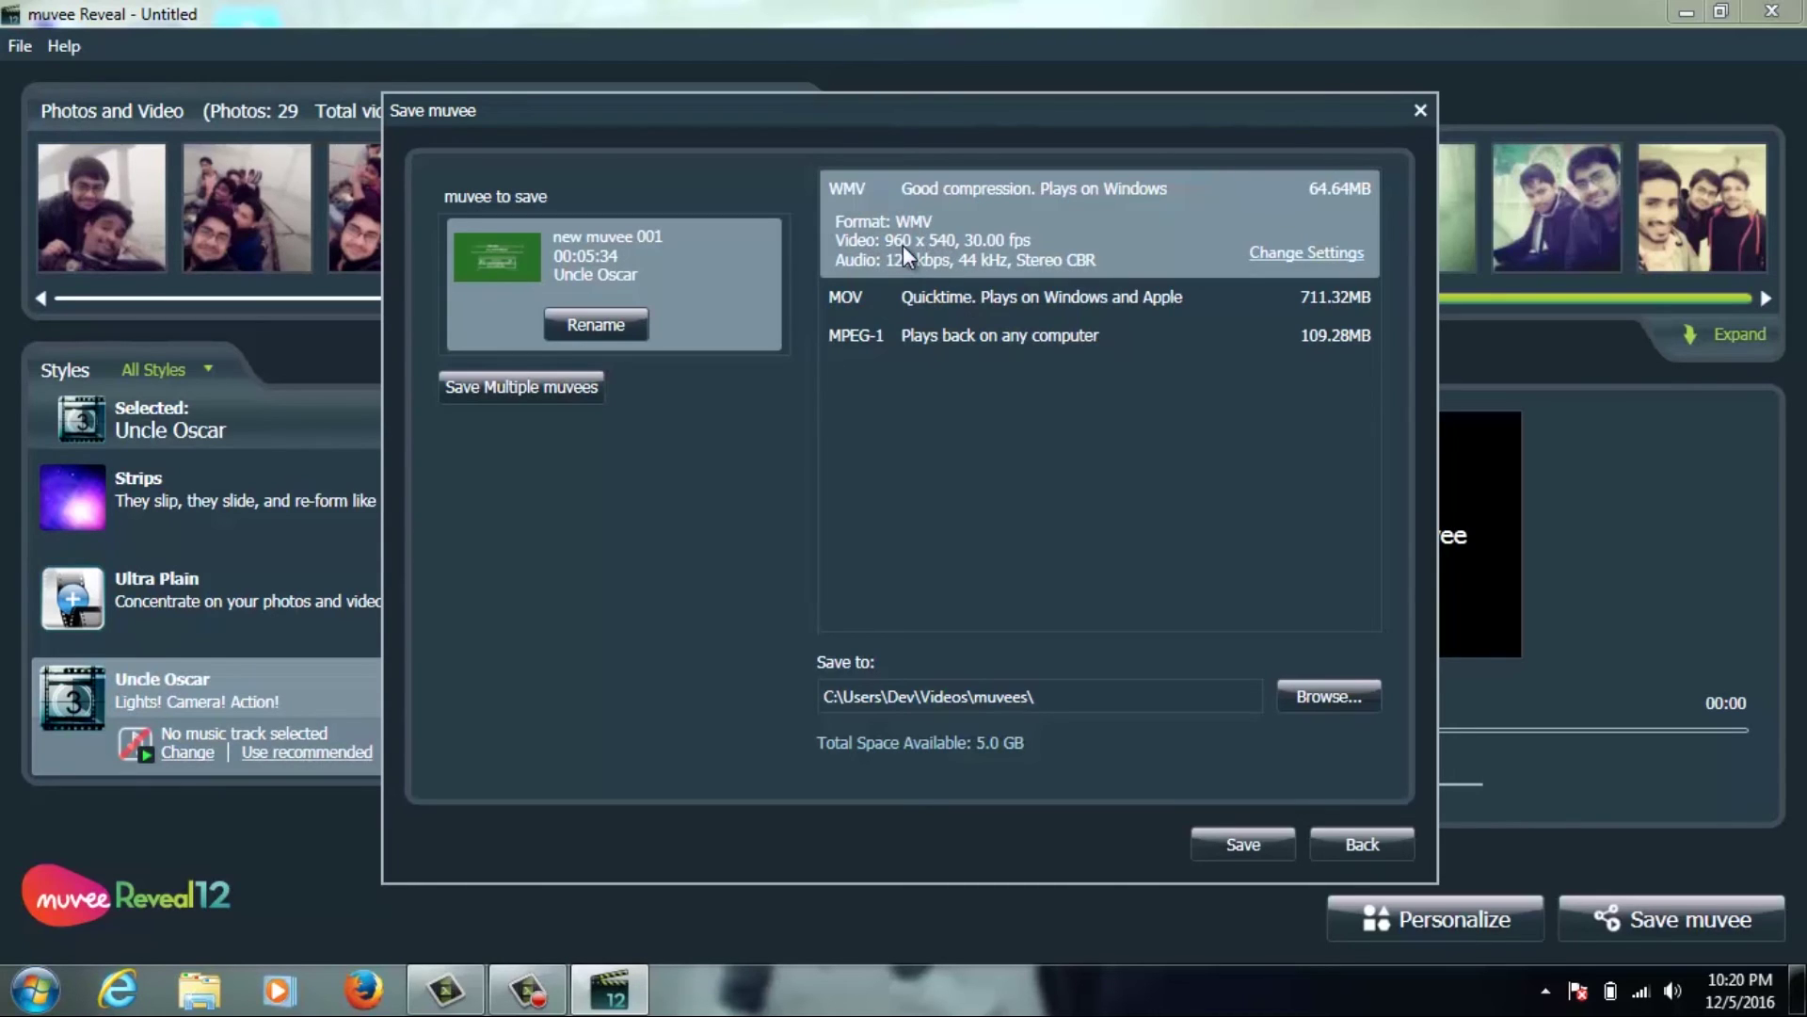
click(954, 296)
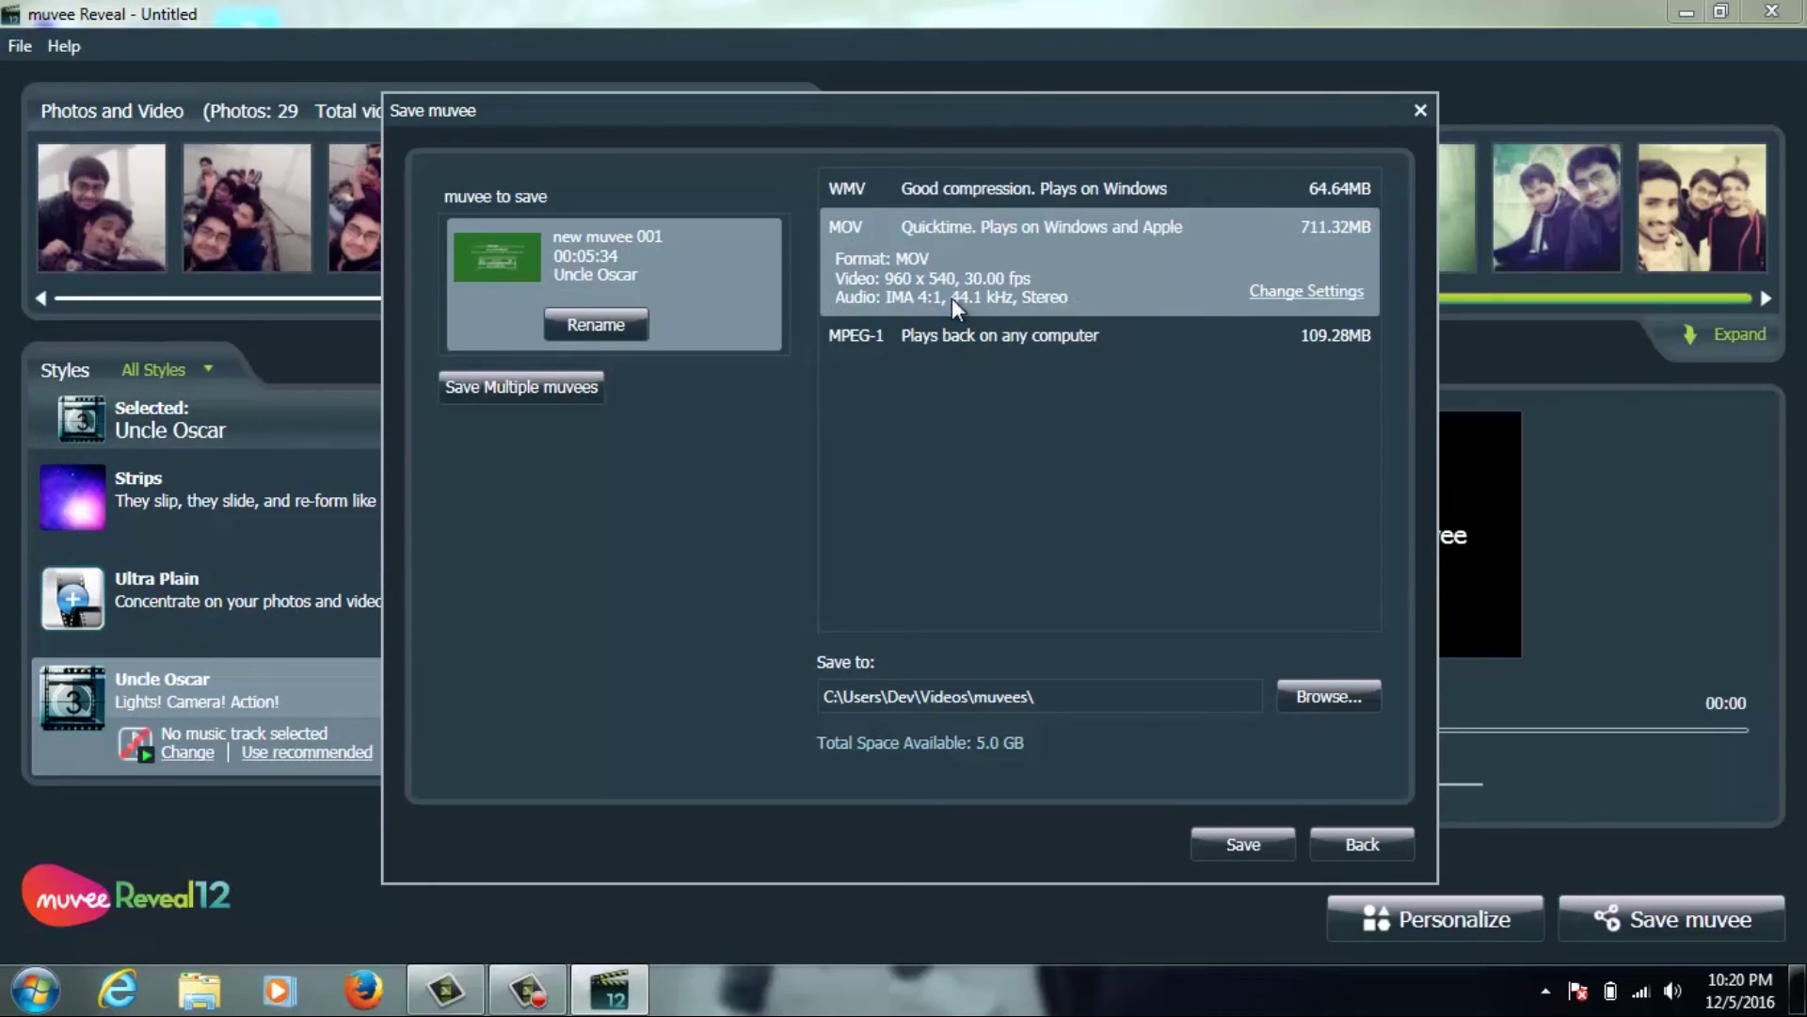
click(964, 331)
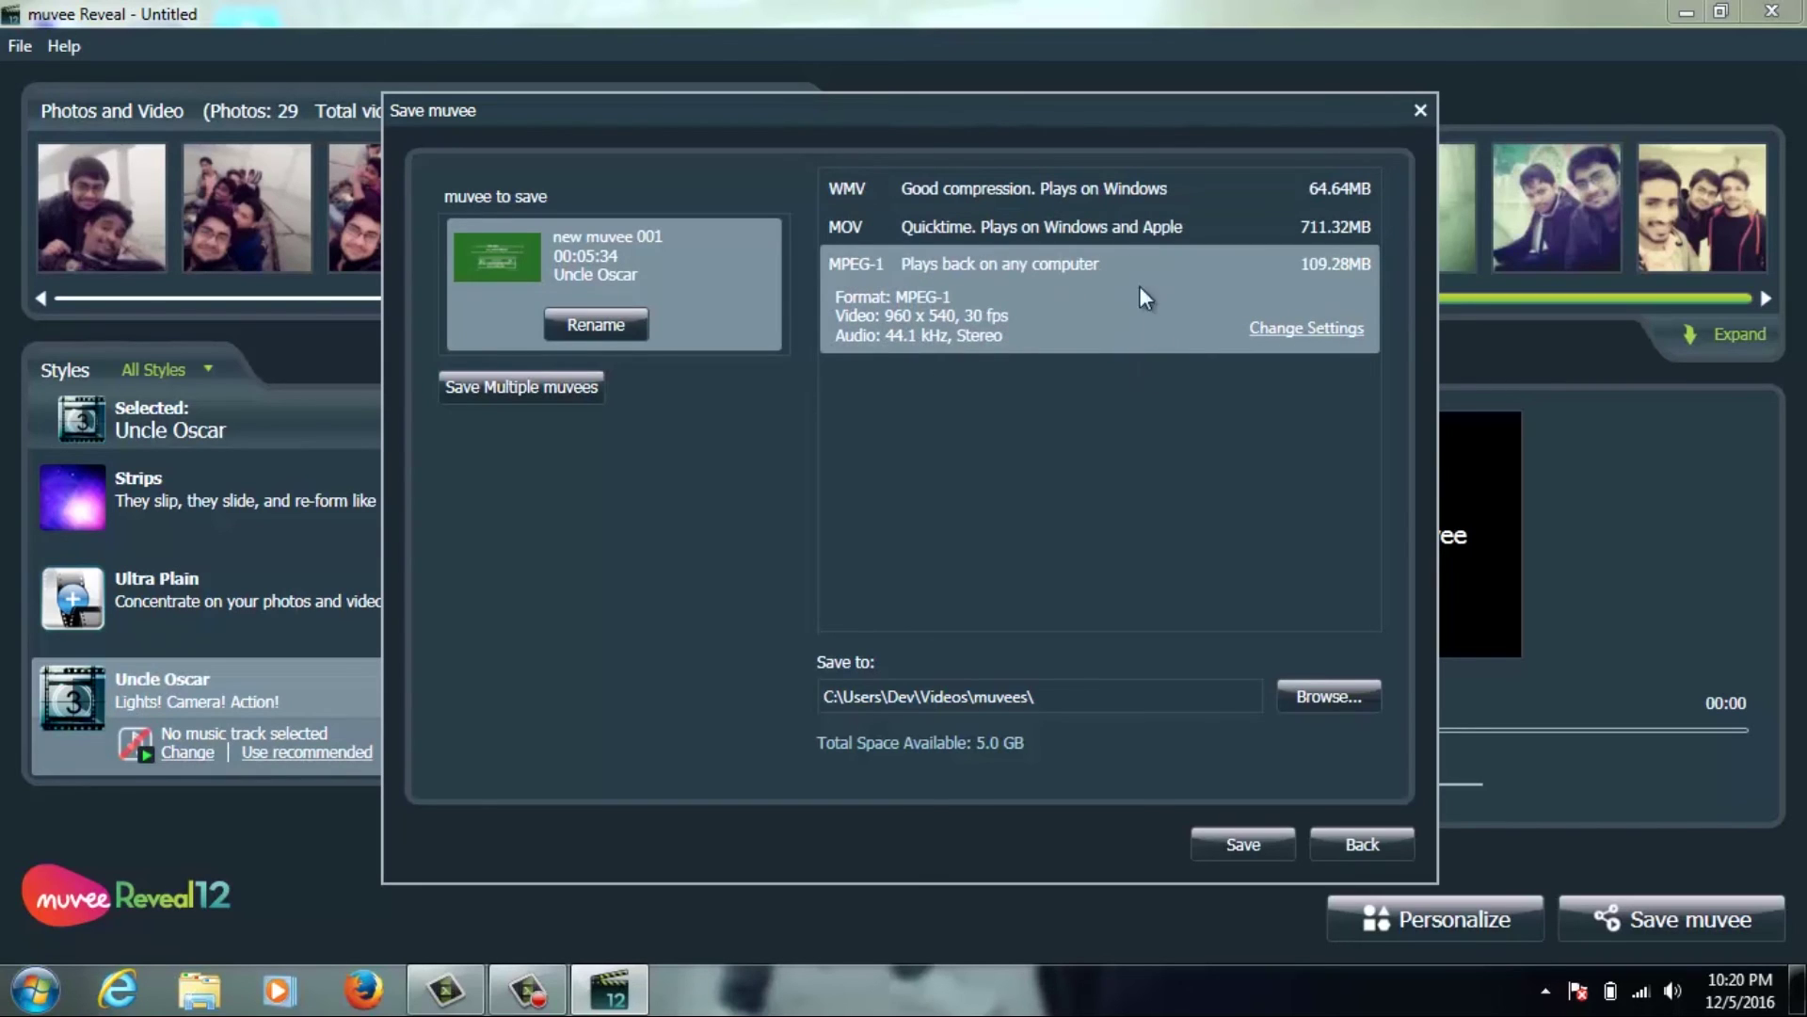
click(1092, 188)
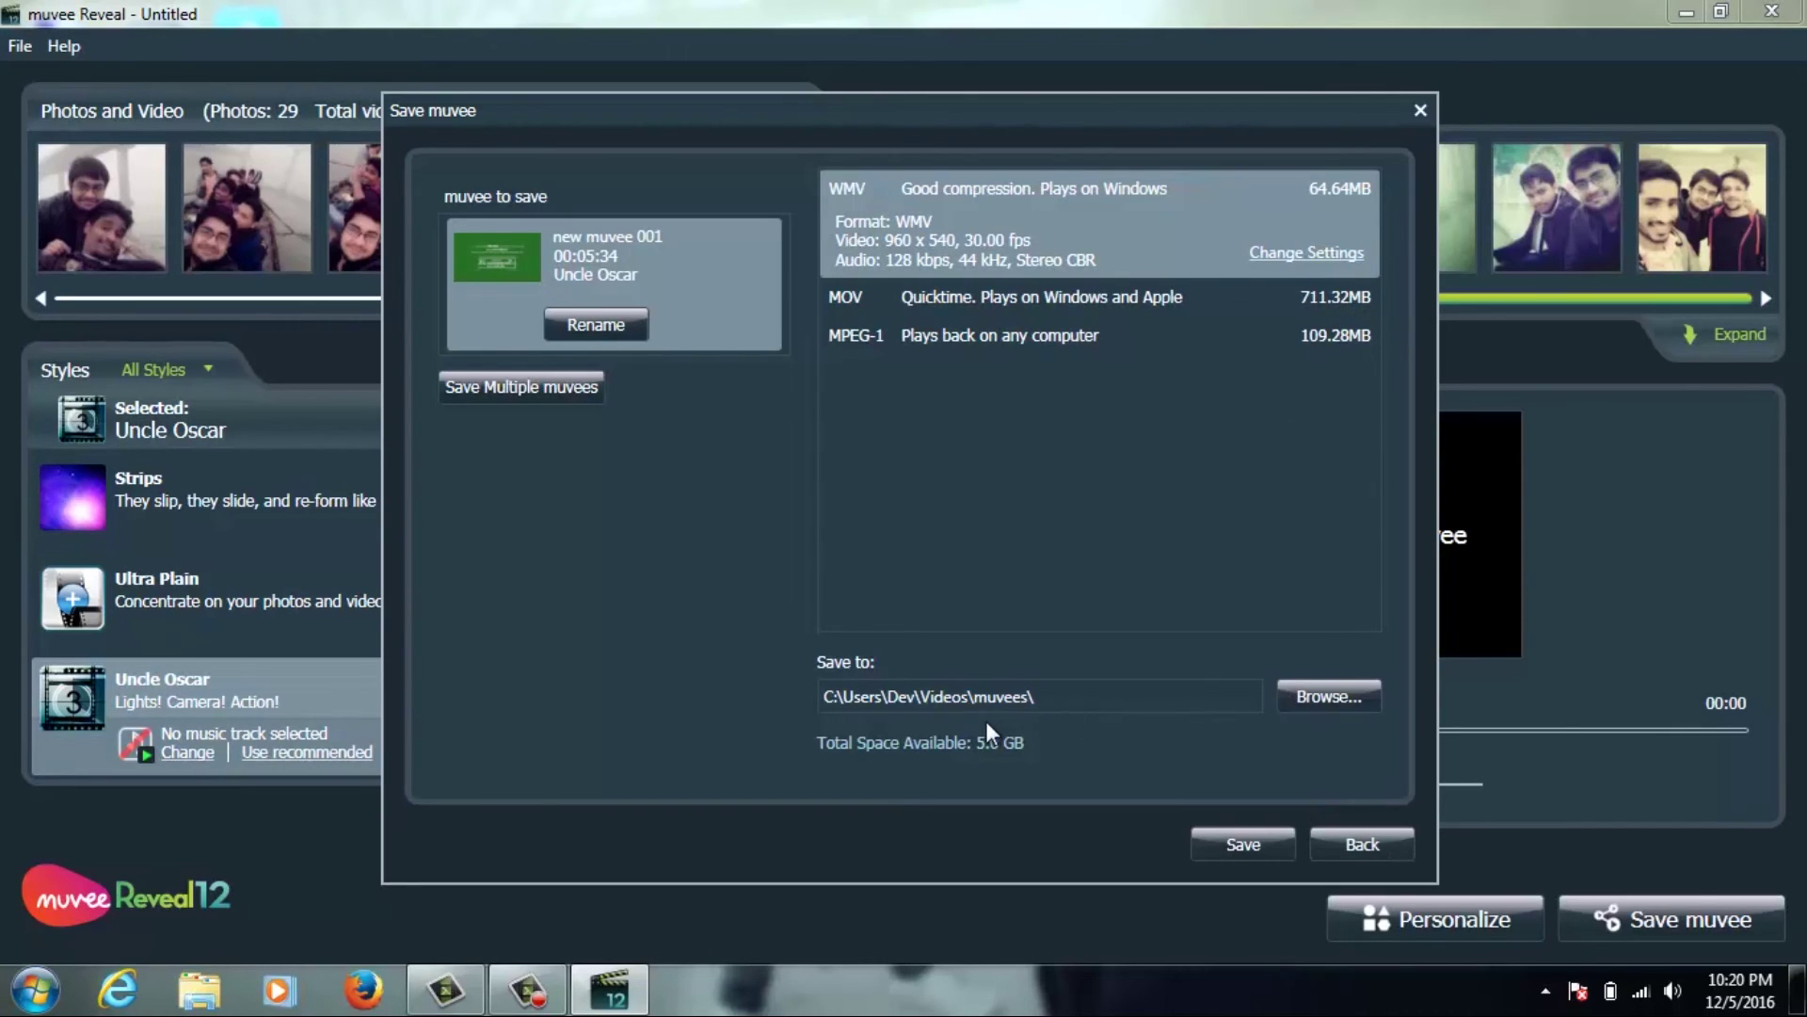
- Save new muvee 001 to the default Videos\muvees folder and dismiss the saving dialog once the export is complete
click(1061, 696)
drag(827, 697, 1098, 710)
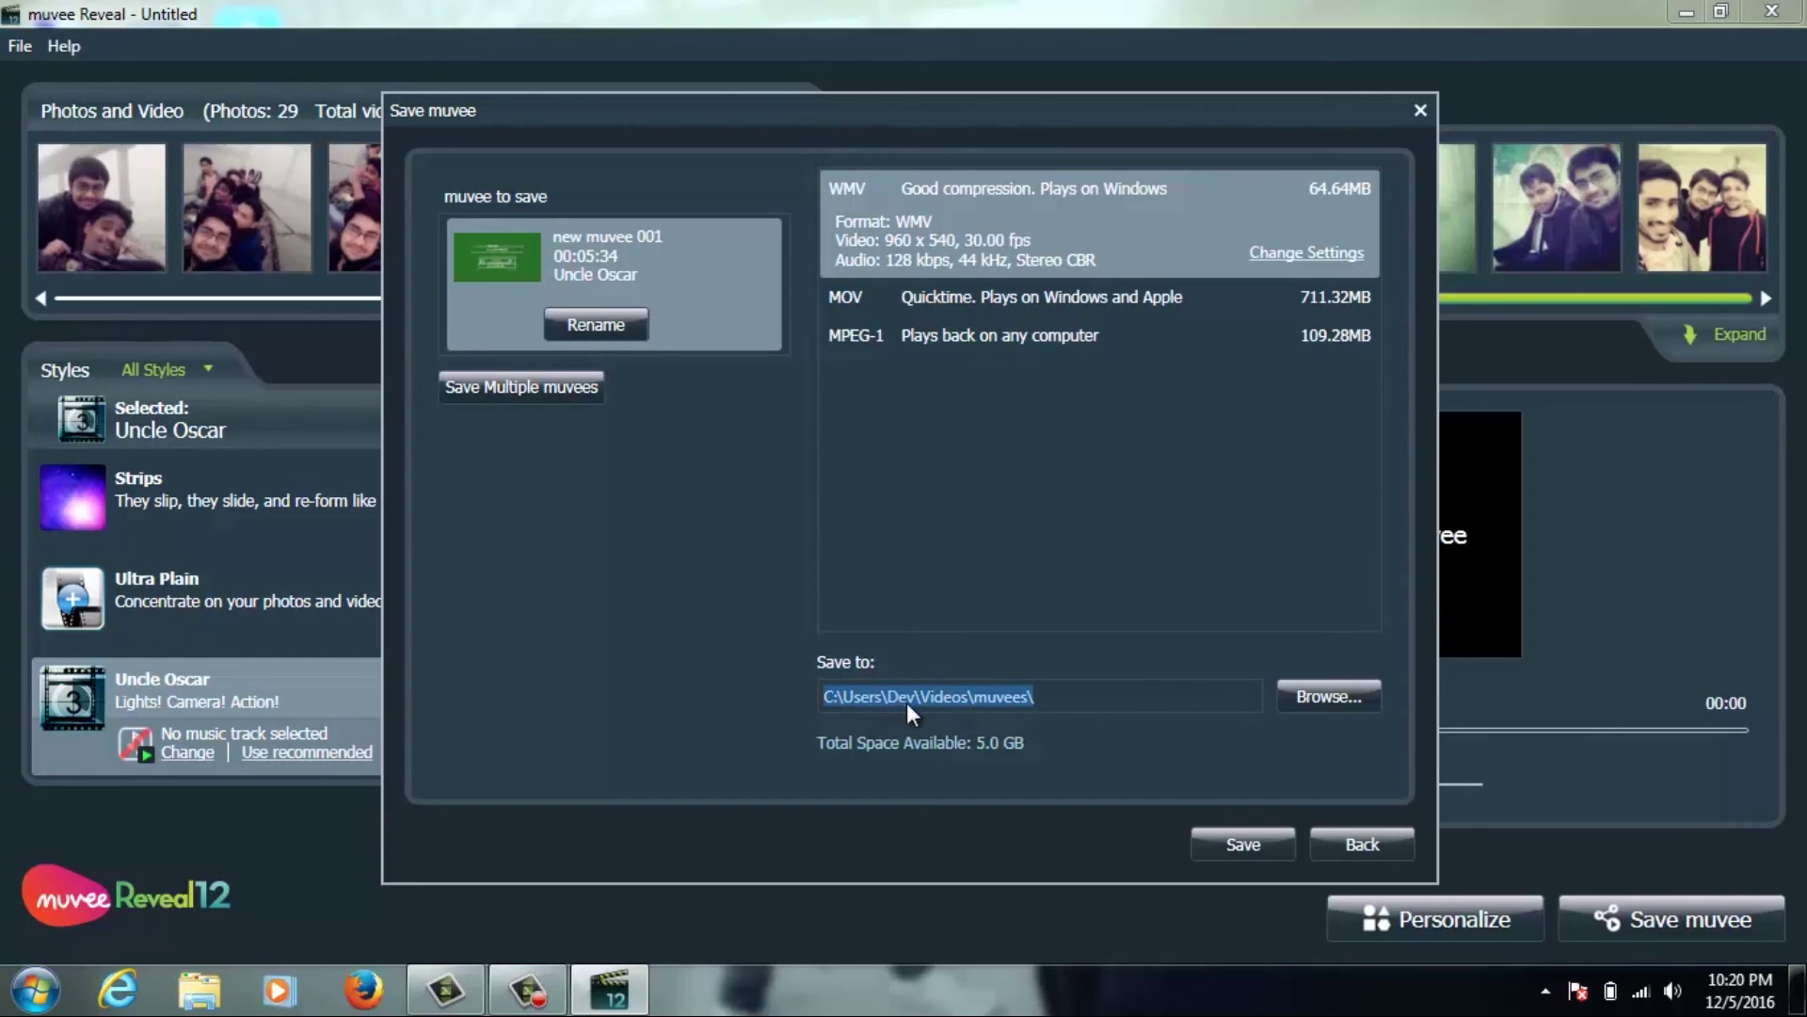
click(1246, 843)
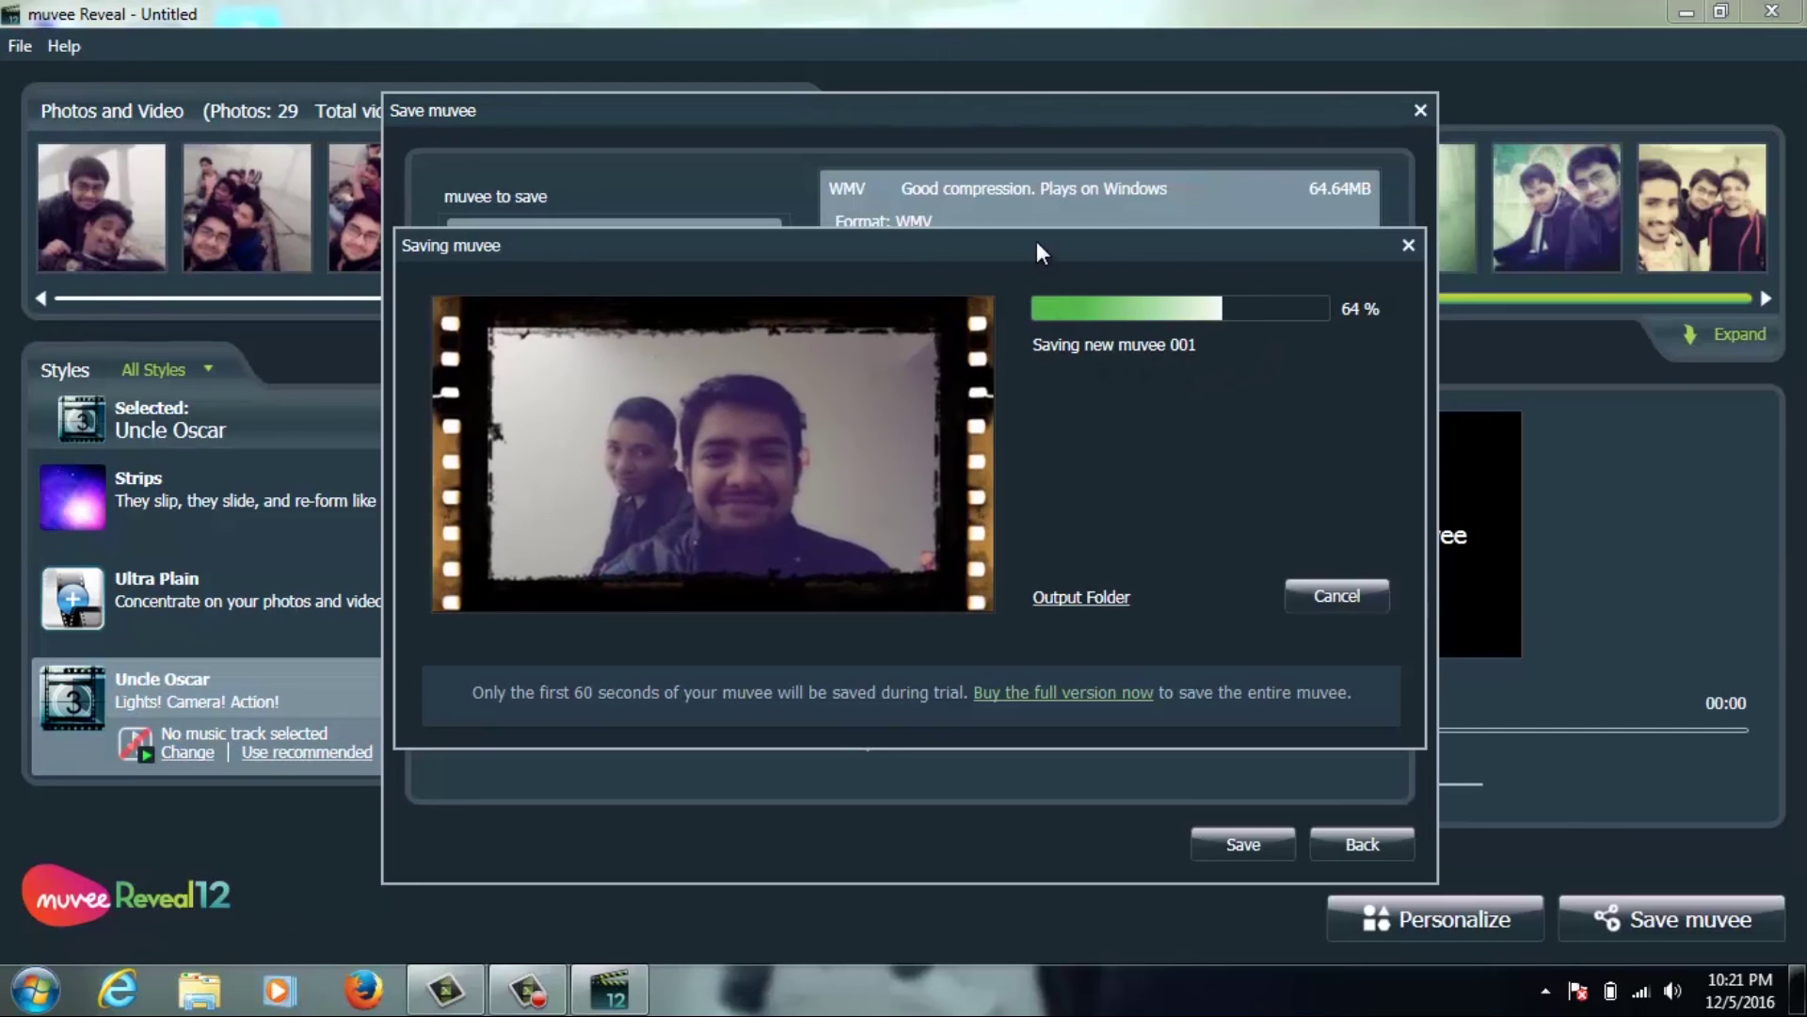
mouse_move(1031, 239)
mouse_down()
mouse_move(1024, 209)
mouse_move(1041, 215)
mouse_up()
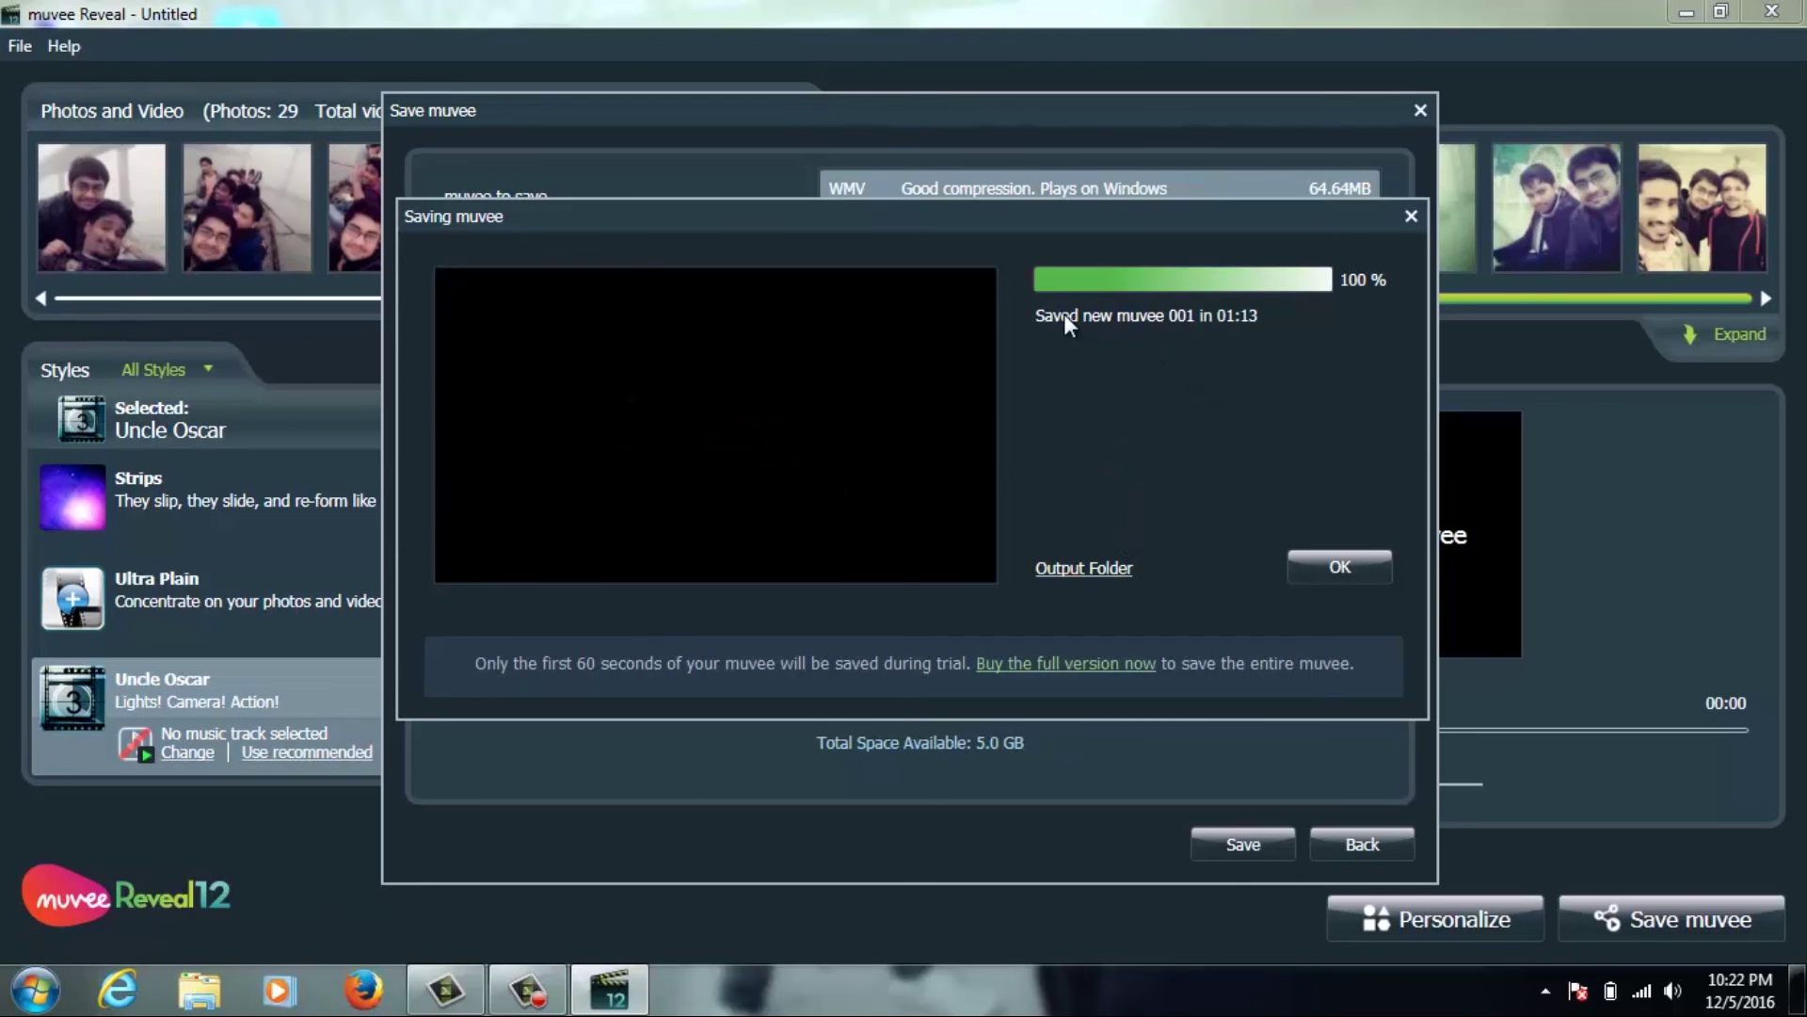
click(1313, 572)
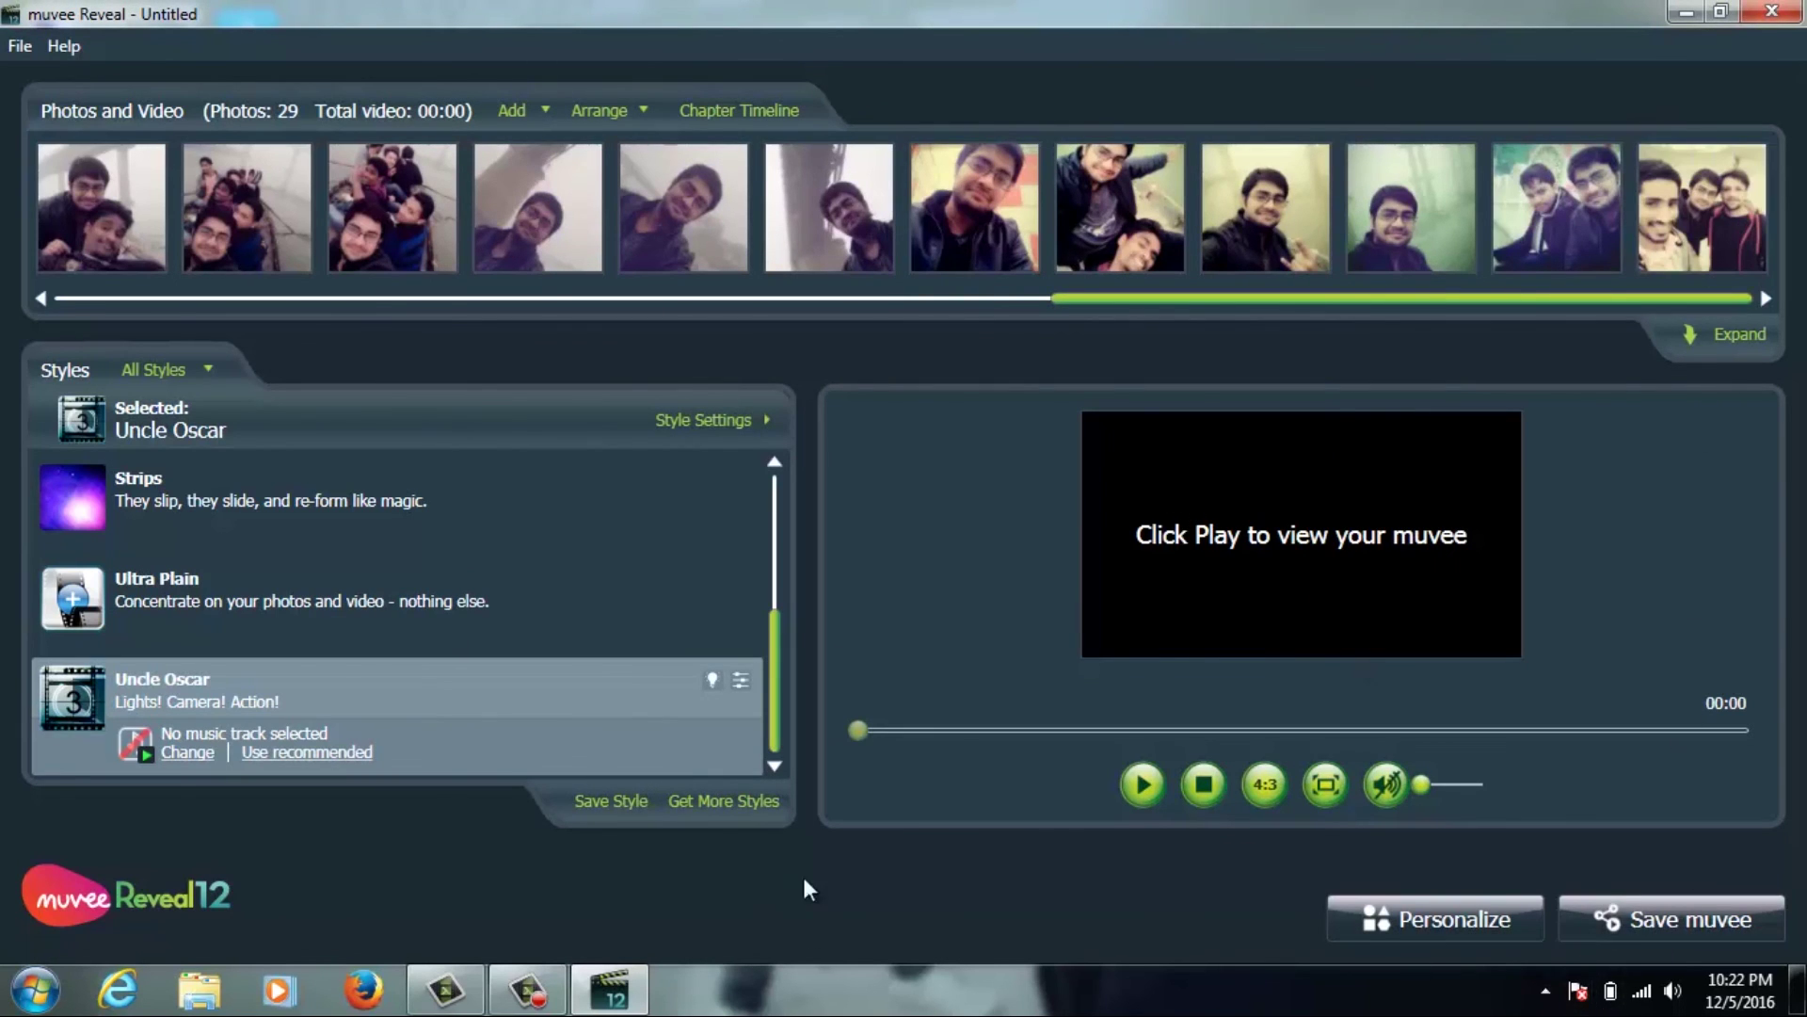
- Minimize muvee Reveal and browse in Windows Explorer to the current user's folder under Users on Local Disk (C:)
click(1686, 19)
double_click(49, 57)
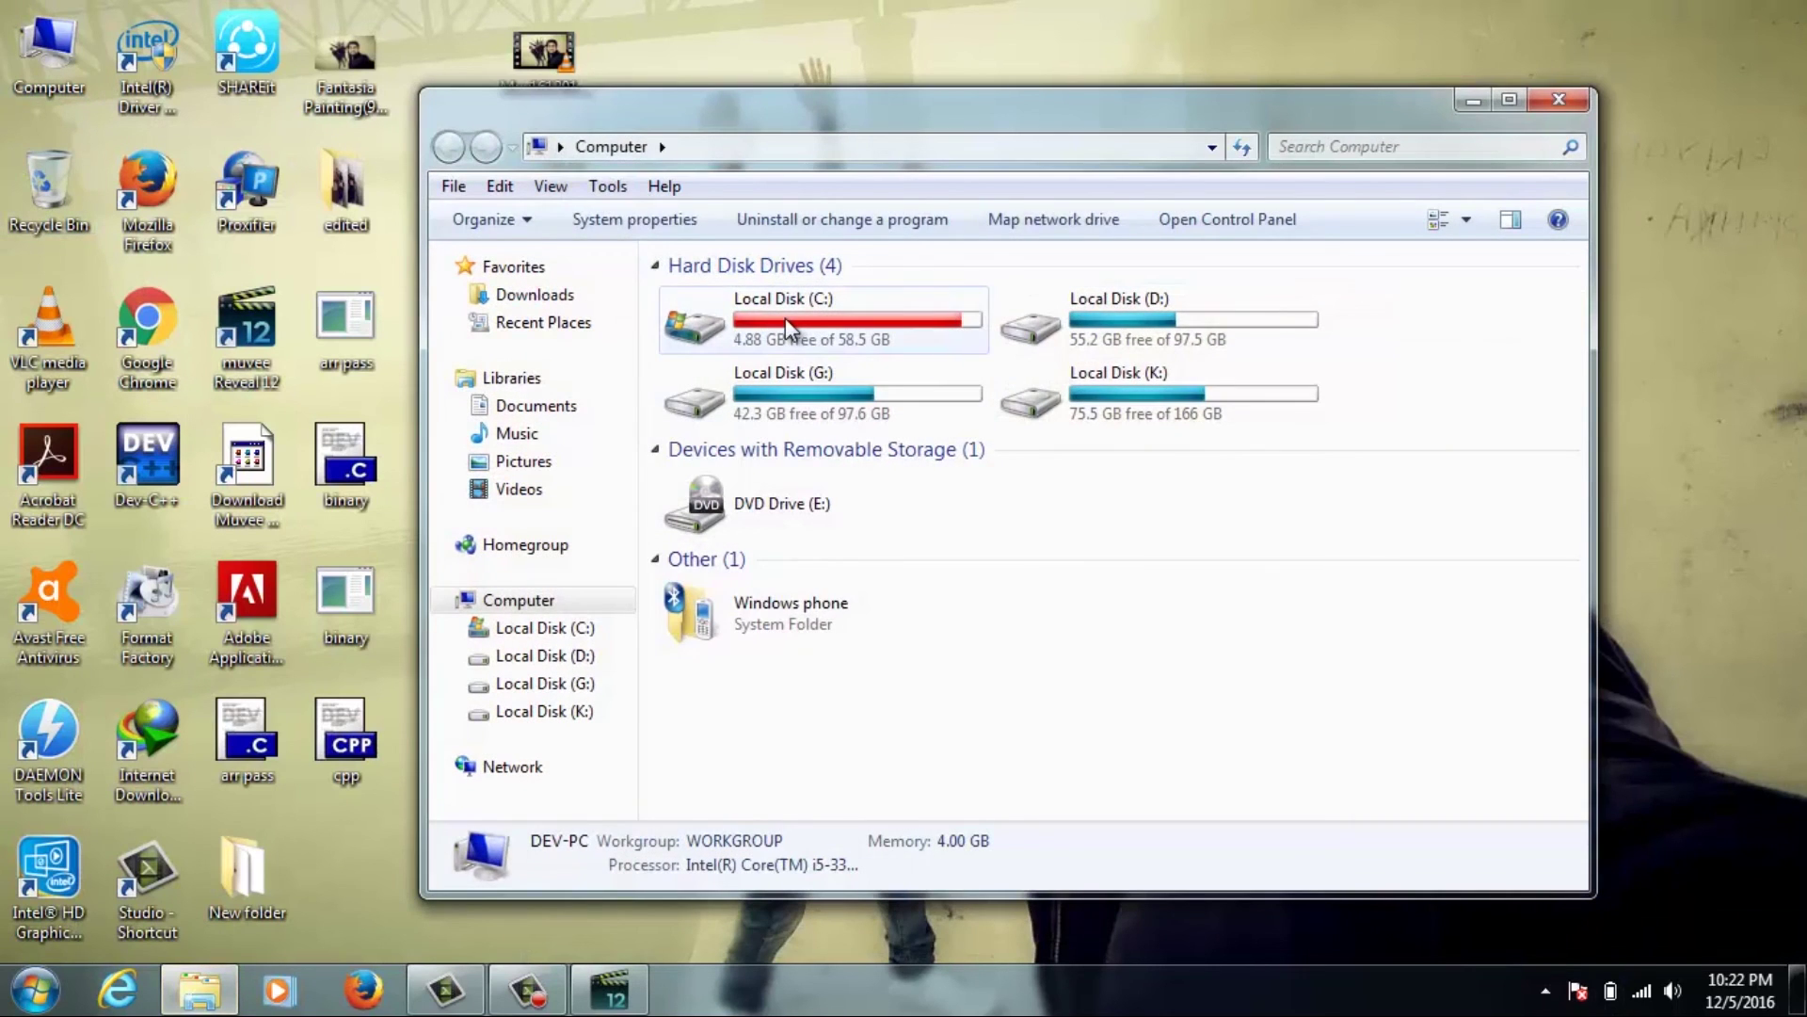
double_click(785, 318)
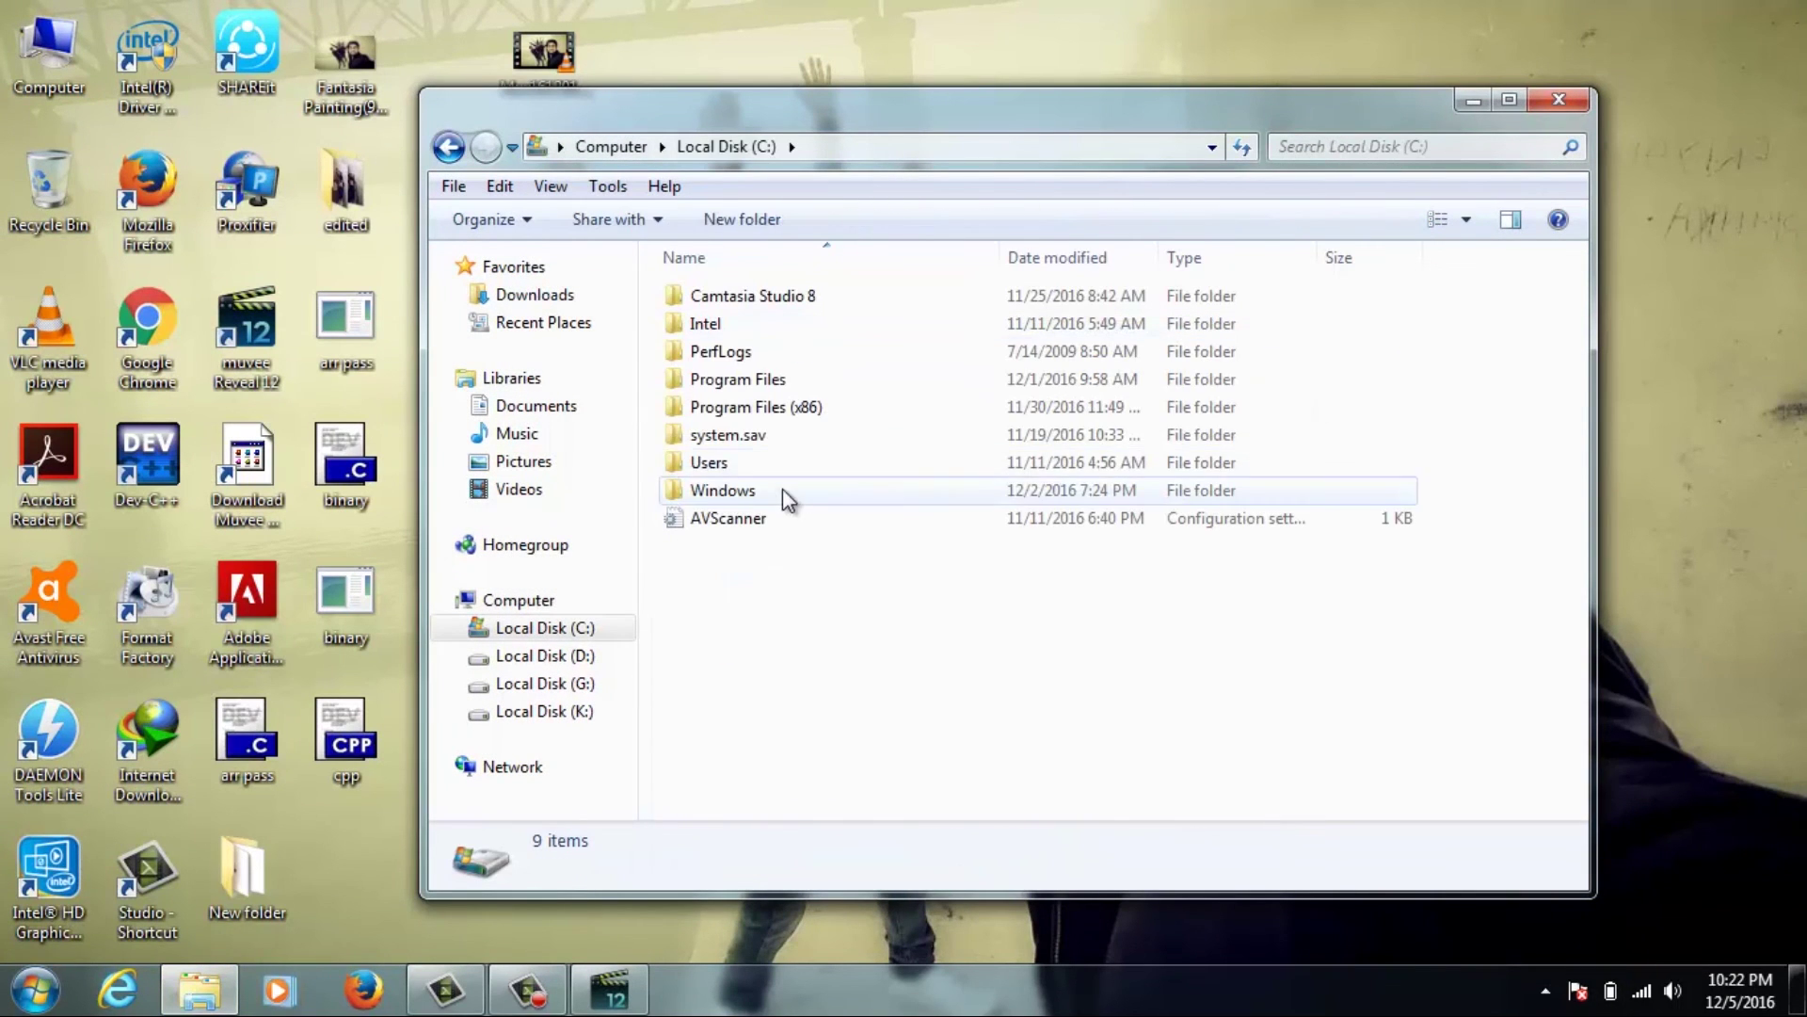
double_click(708, 465)
double_click(708, 294)
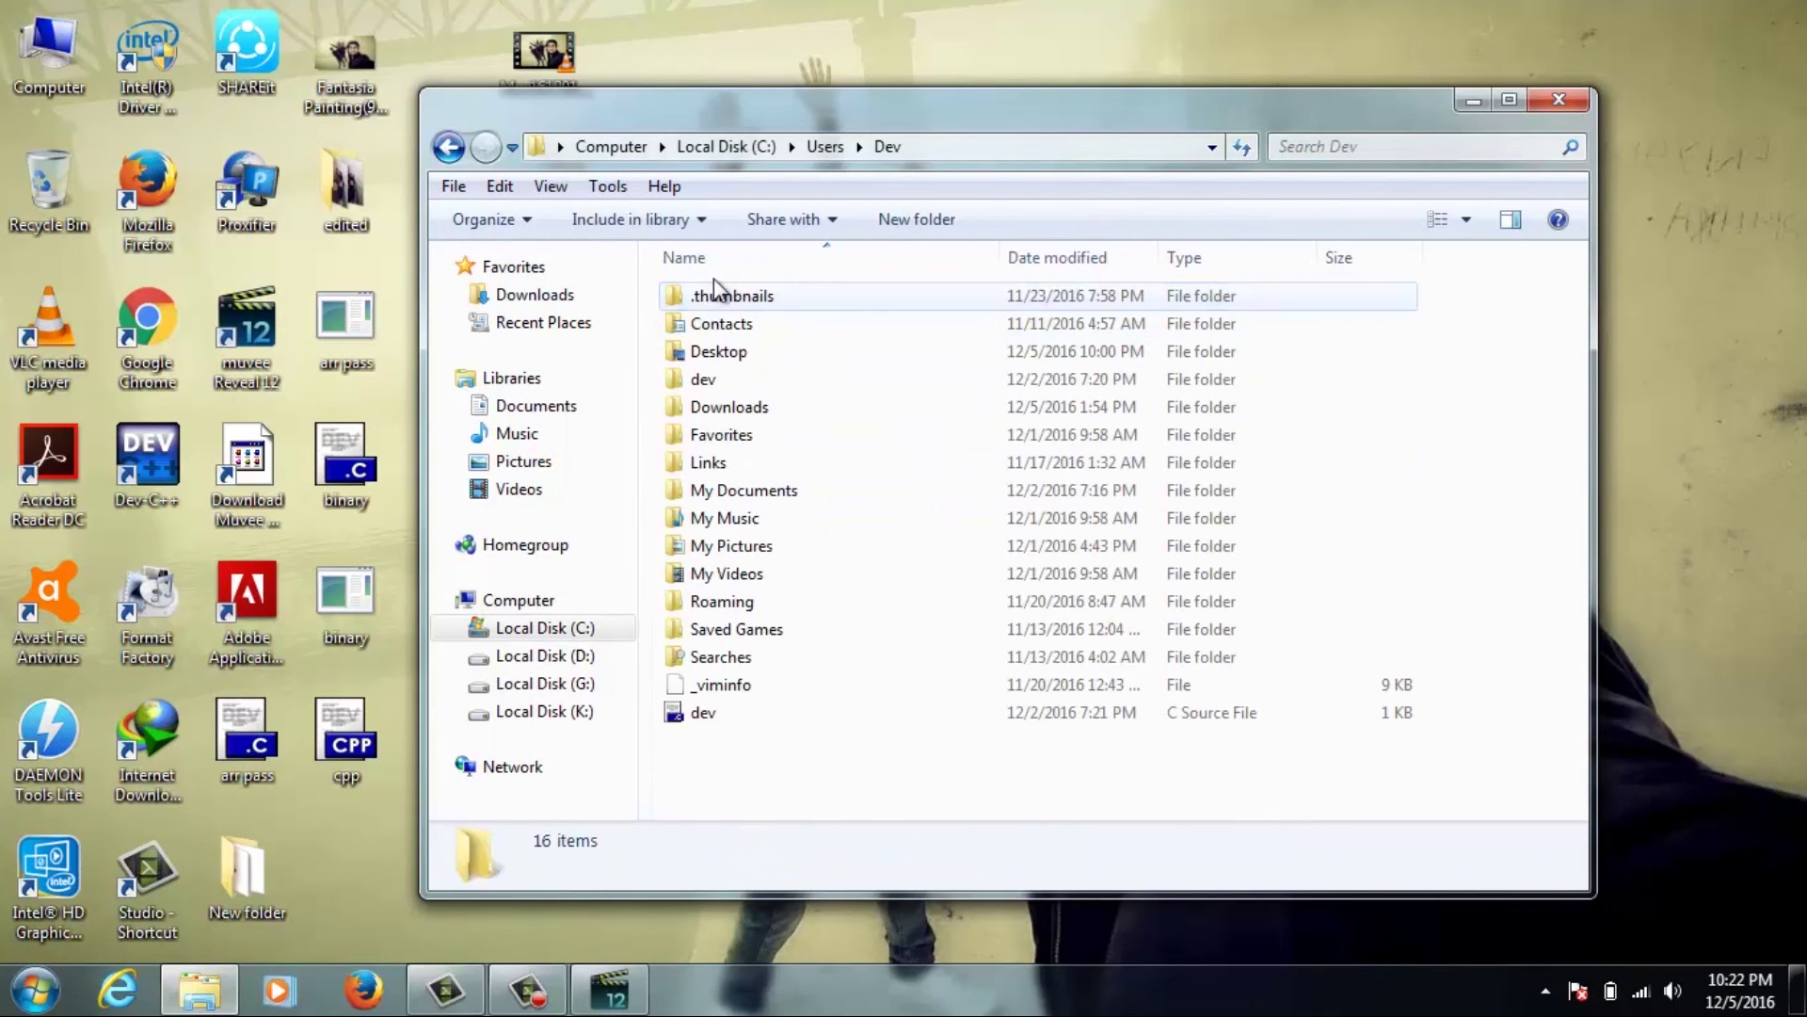
click(737, 549)
double_click(734, 549)
click(460, 156)
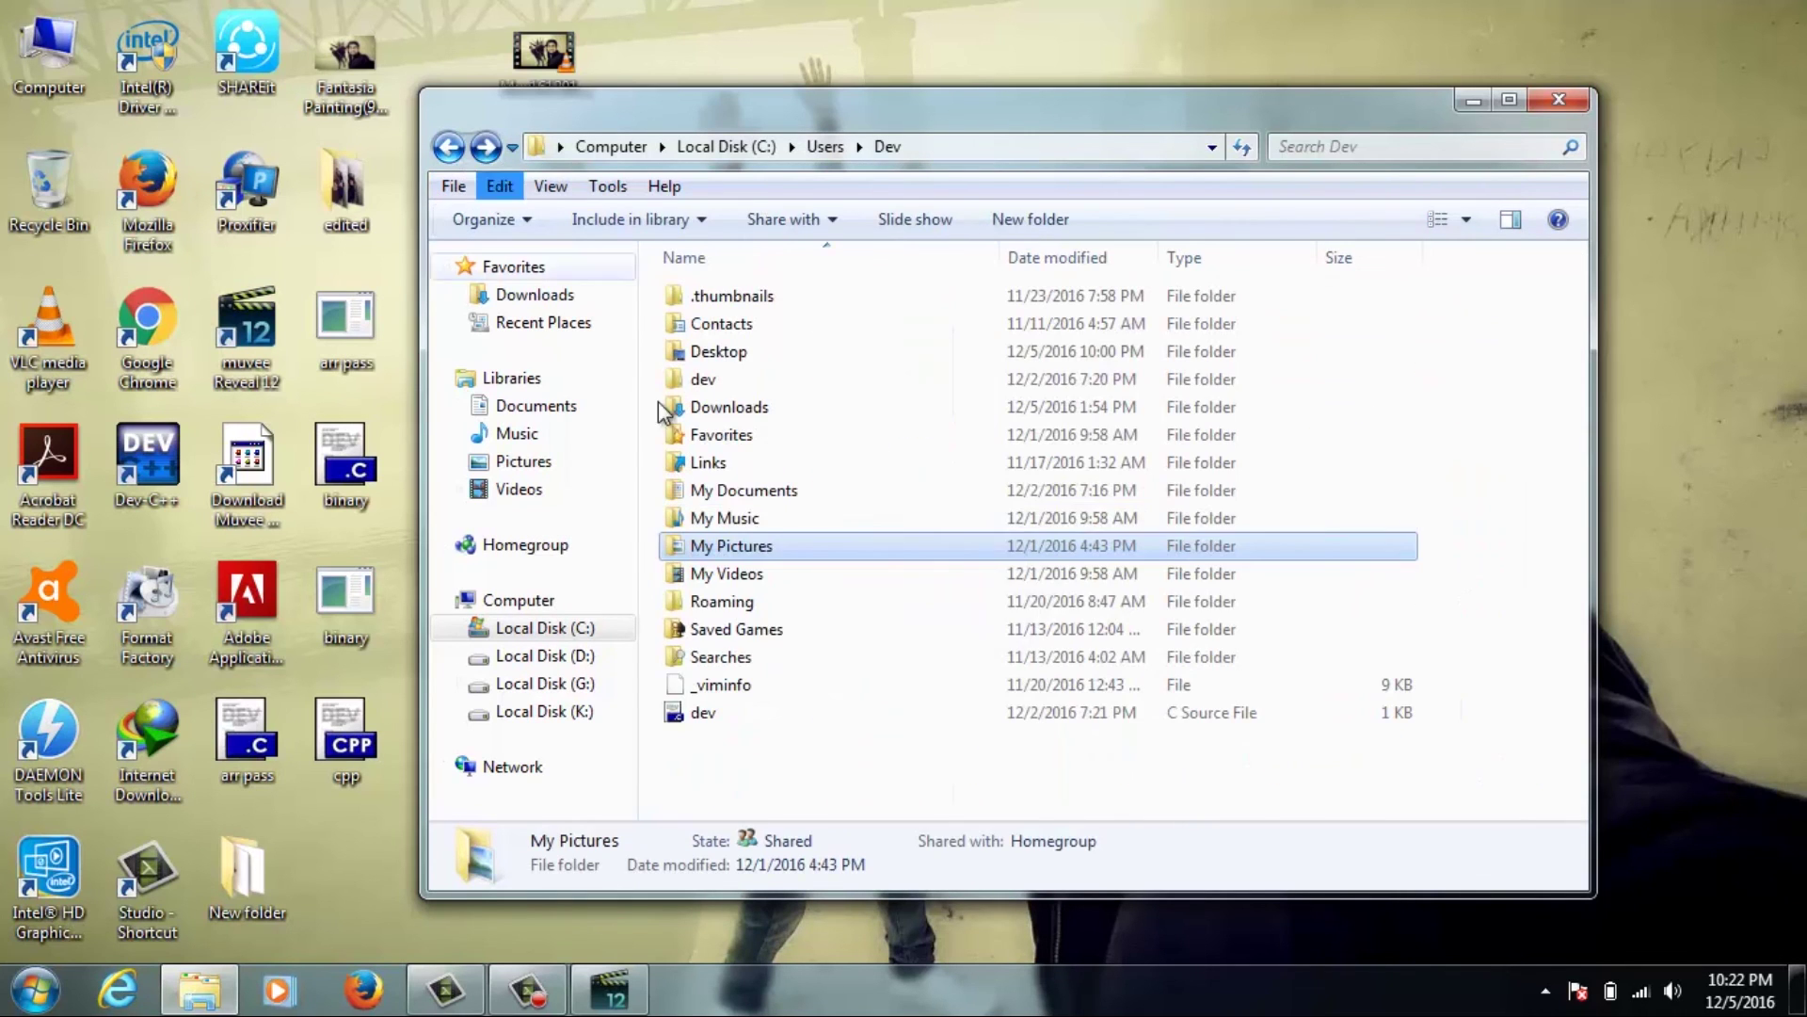
- Open the muvees folder inside My Videos and play new muvee 001 full screen in VLC media player
double_click(742, 576)
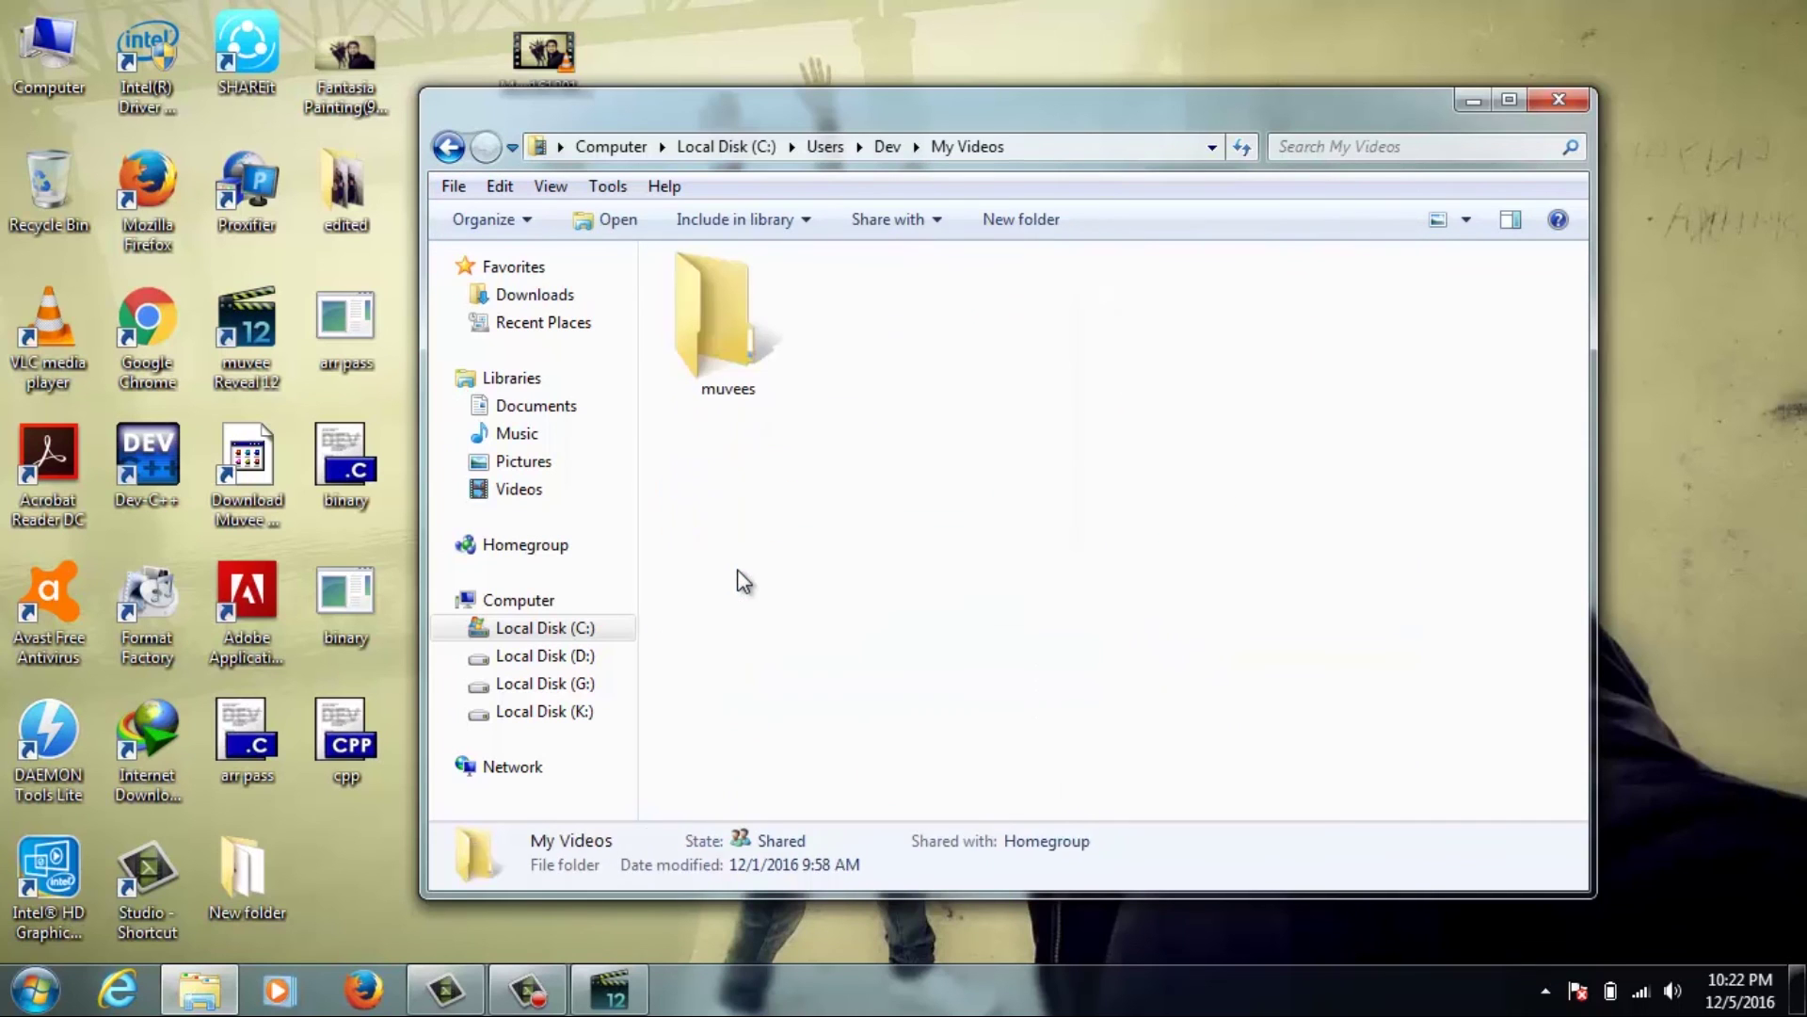
double_click(723, 354)
click(905, 333)
right_click(906, 333)
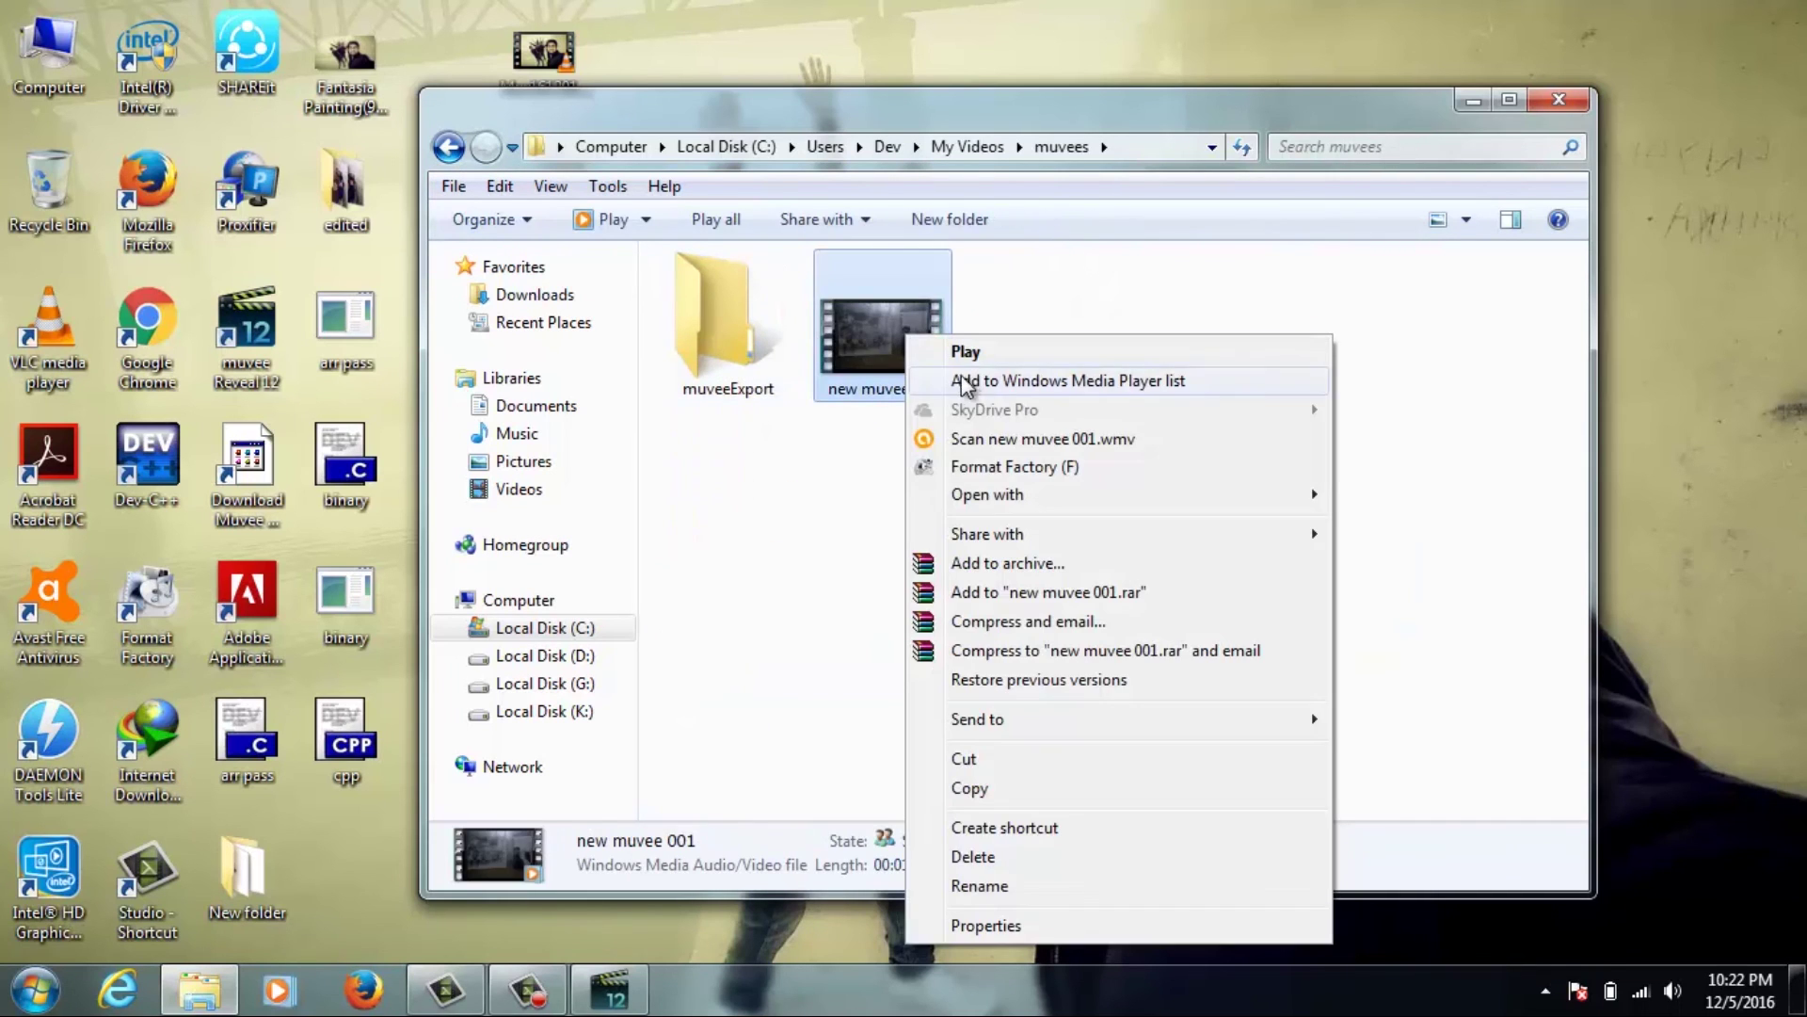
mouse_move(1200, 504)
click(1353, 489)
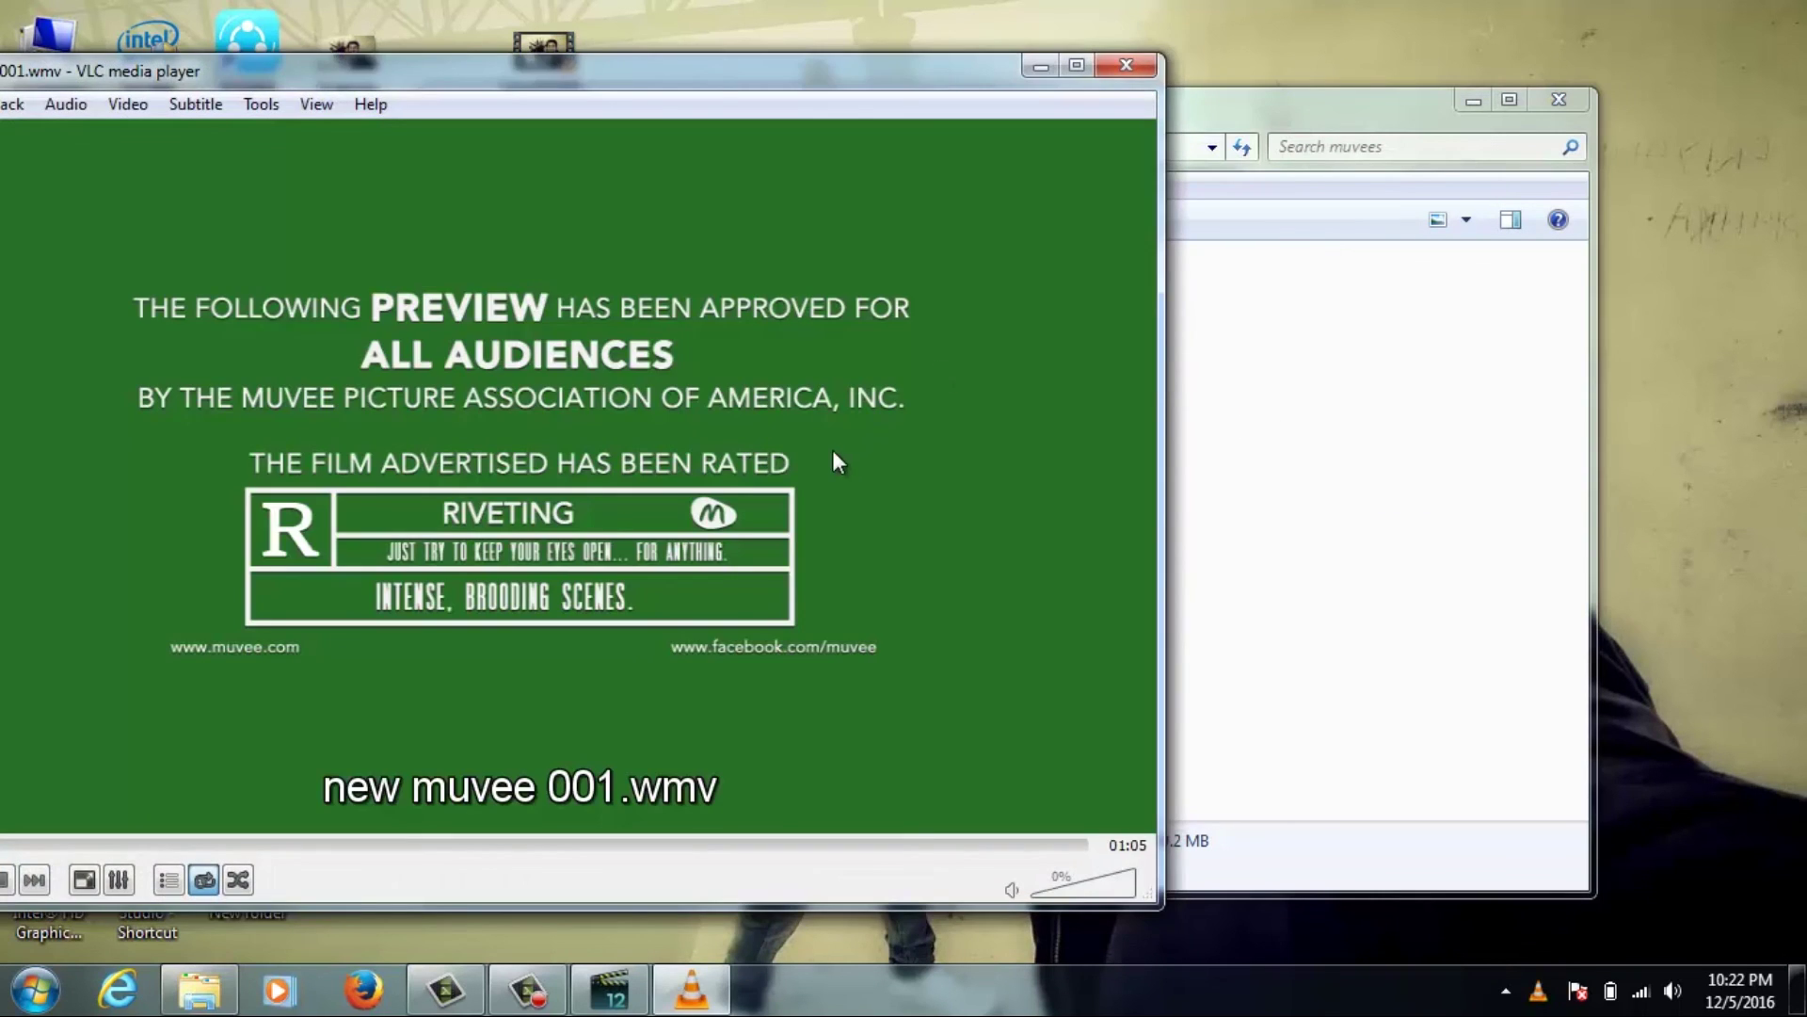
double_click(832, 450)
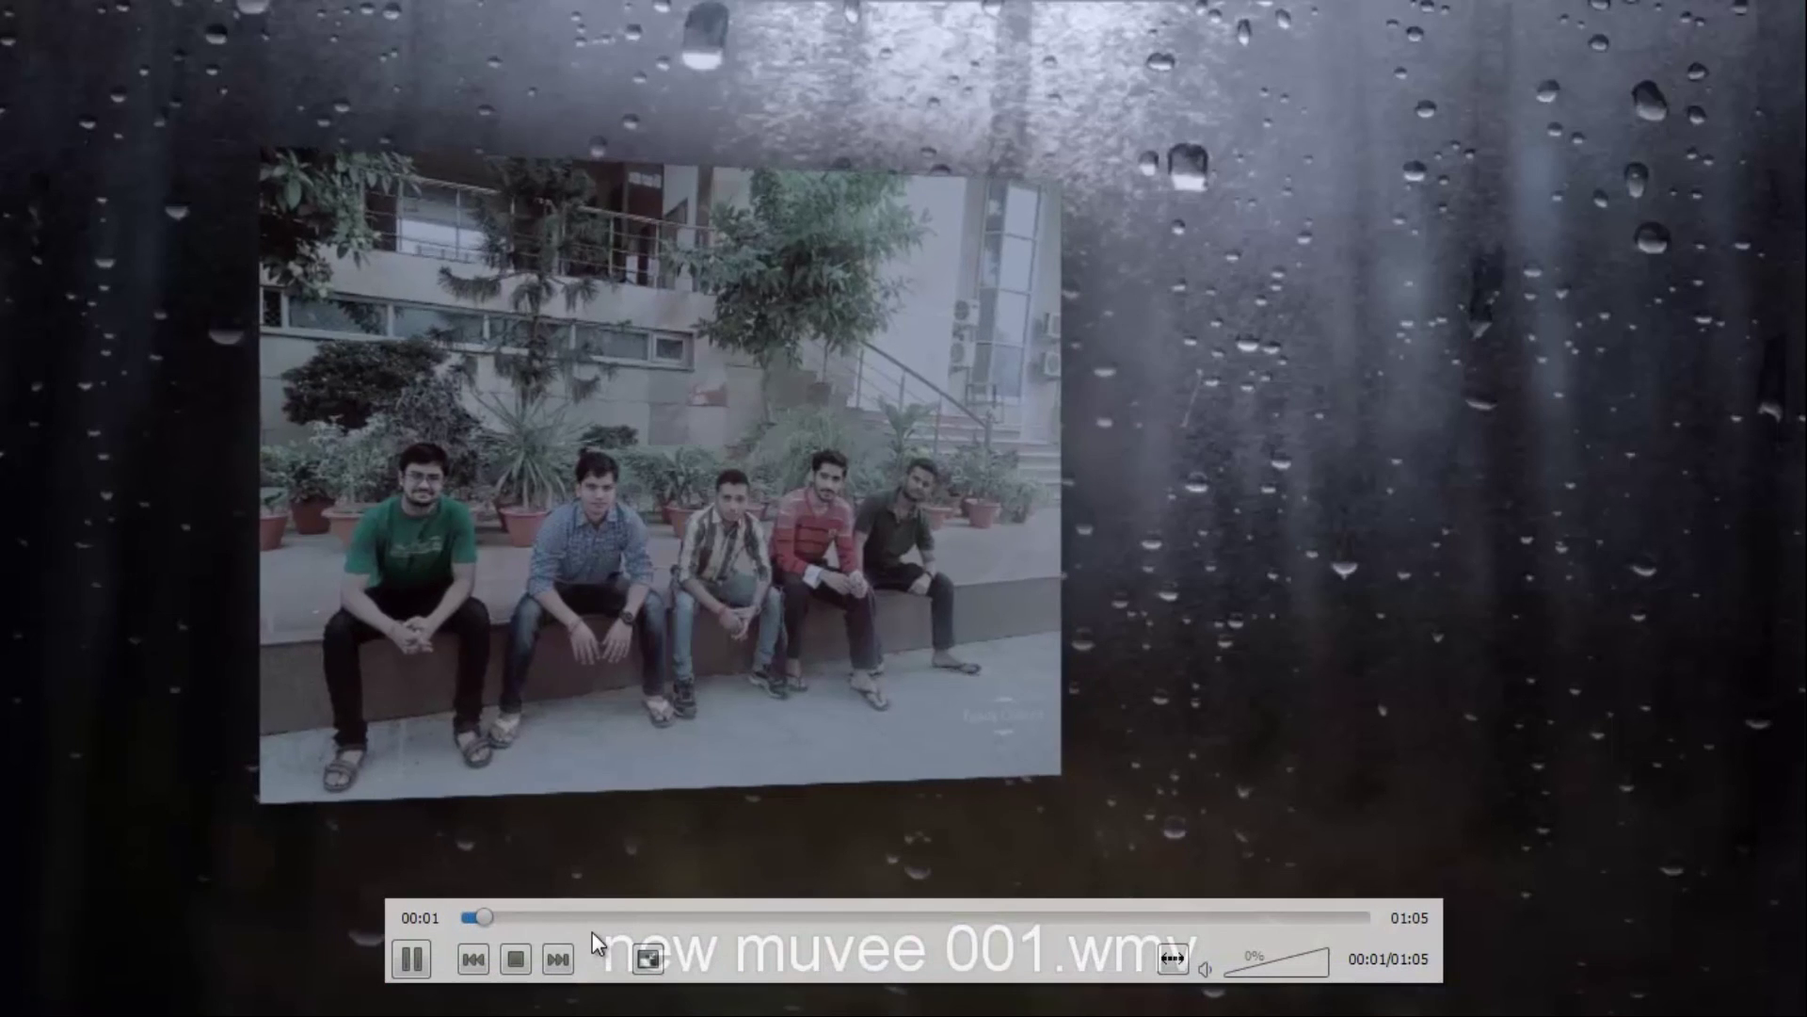
- Skip through the exported video to check it, leave full screen, and close the VLC player and the Explorer window
click(617, 915)
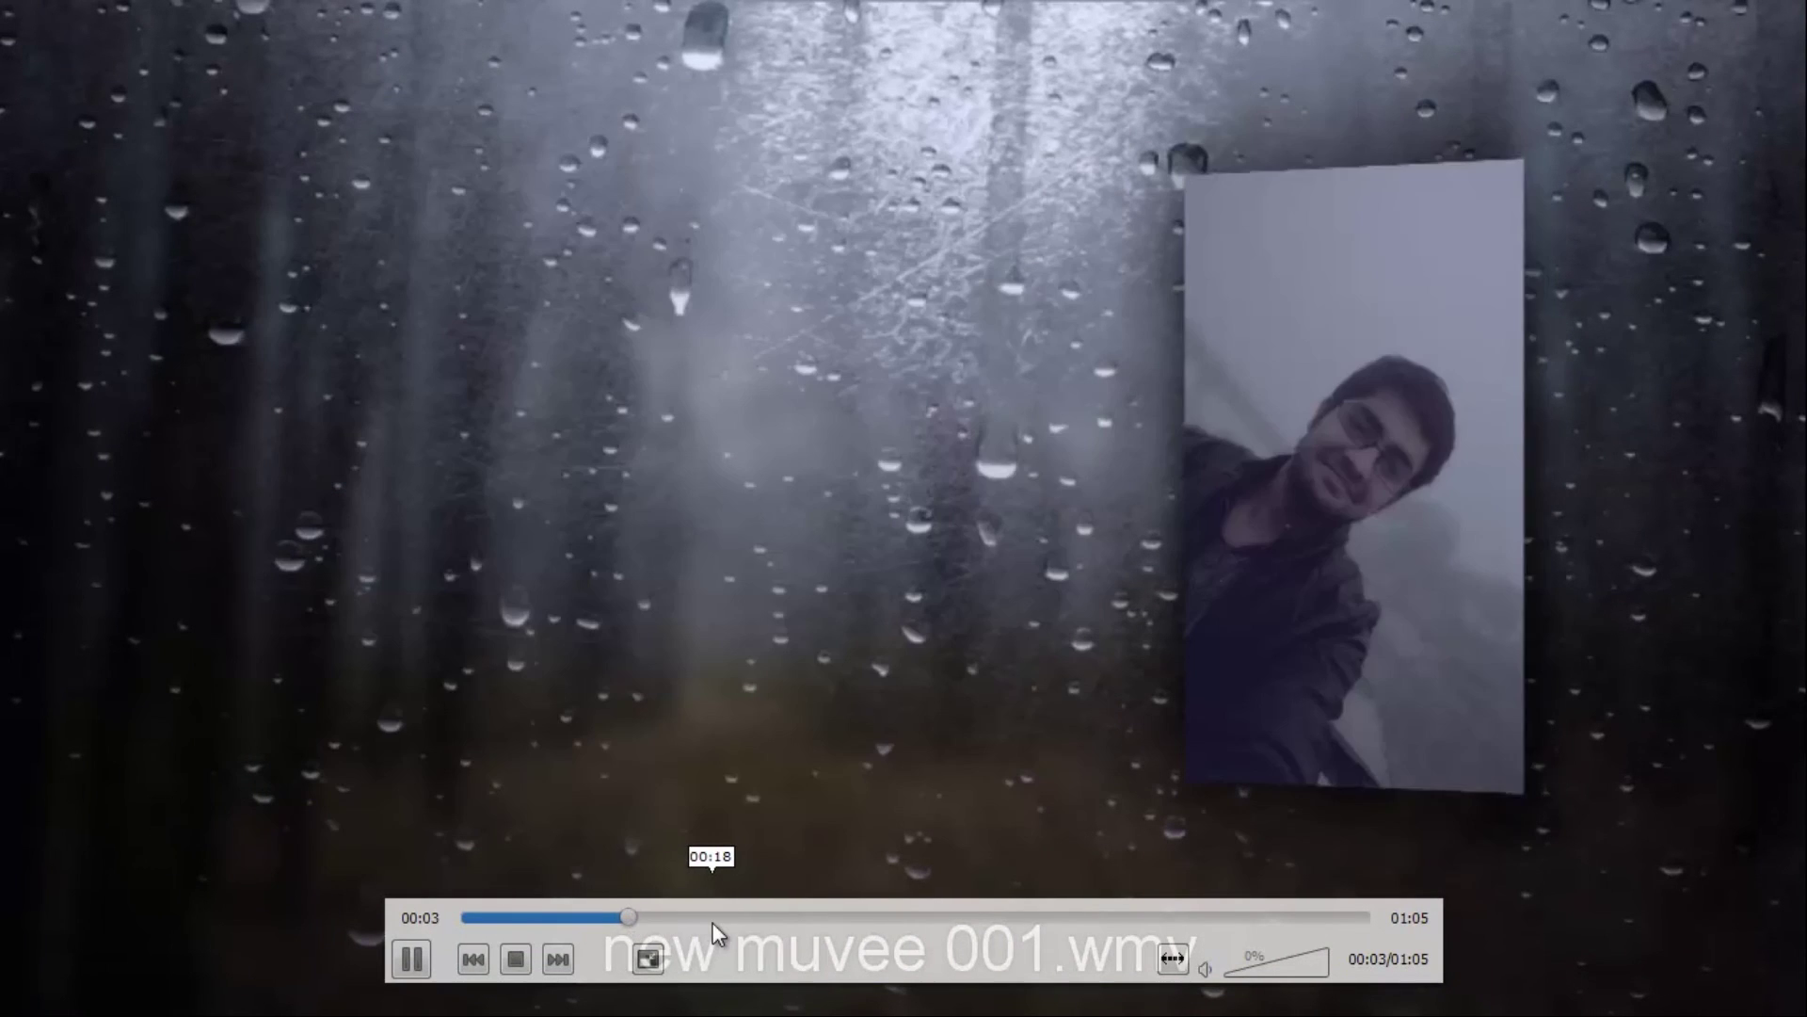
click(734, 917)
click(881, 917)
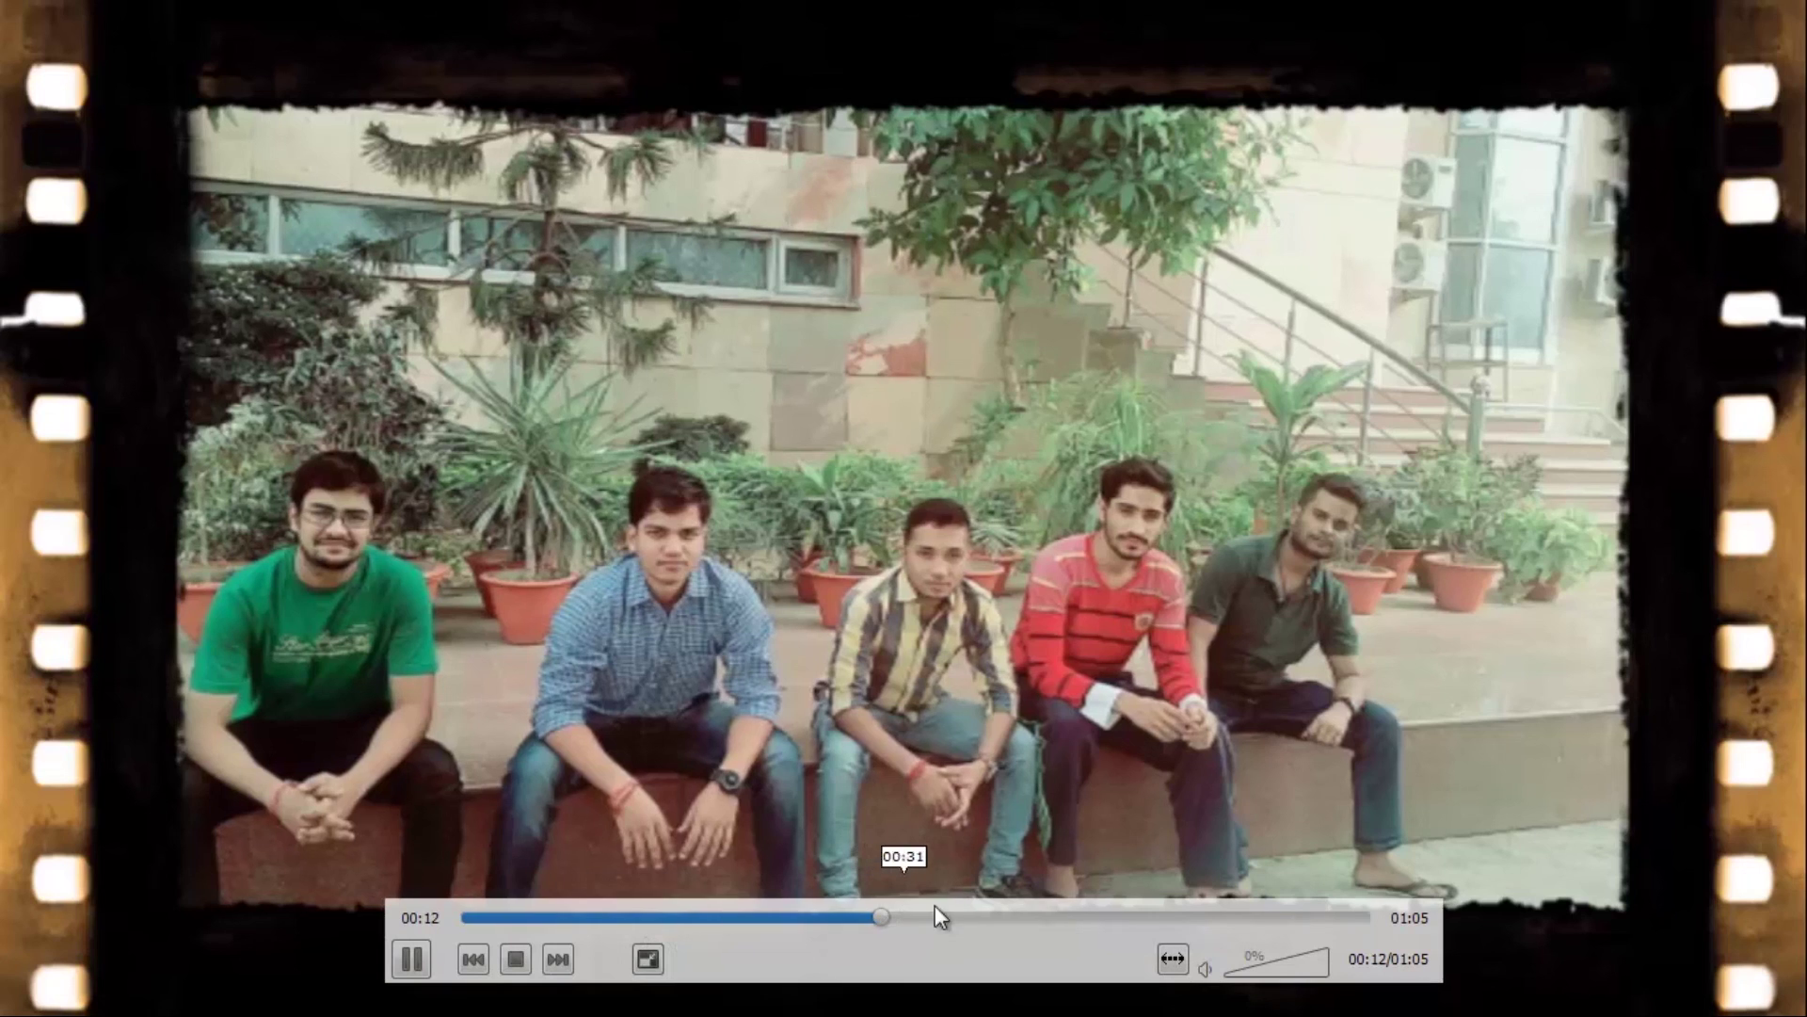
click(984, 918)
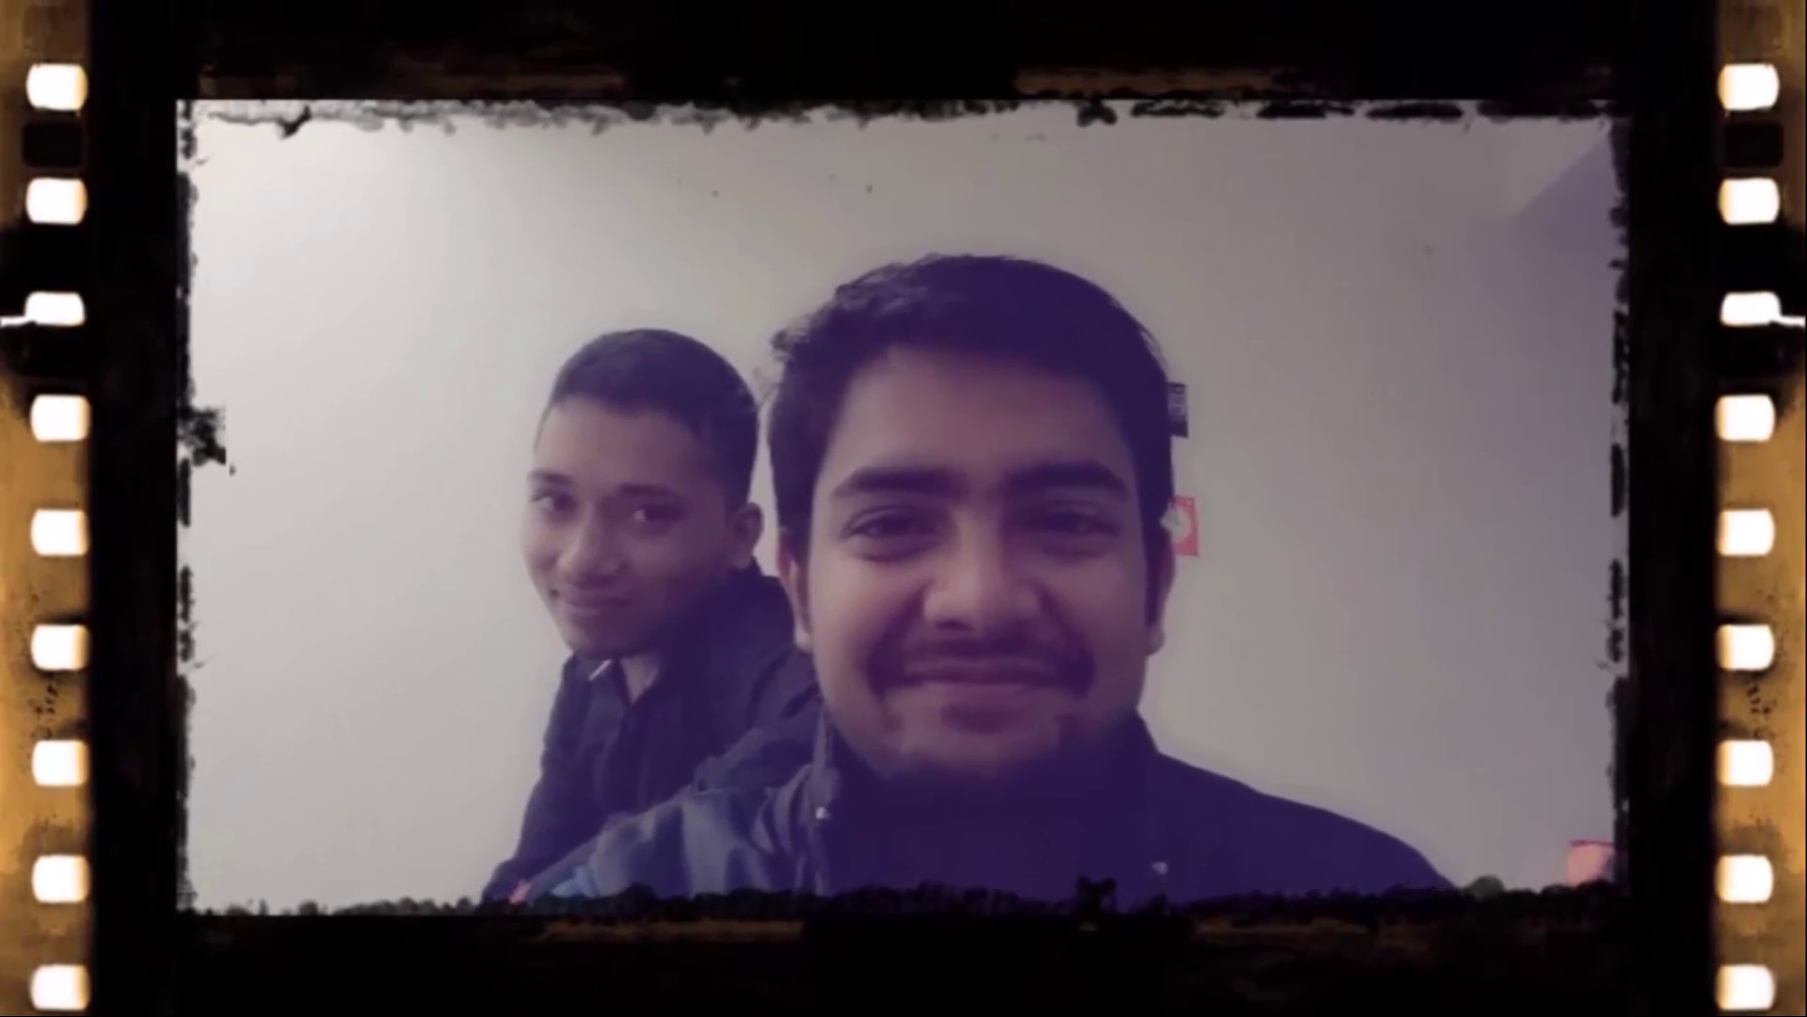
double_click(1113, 681)
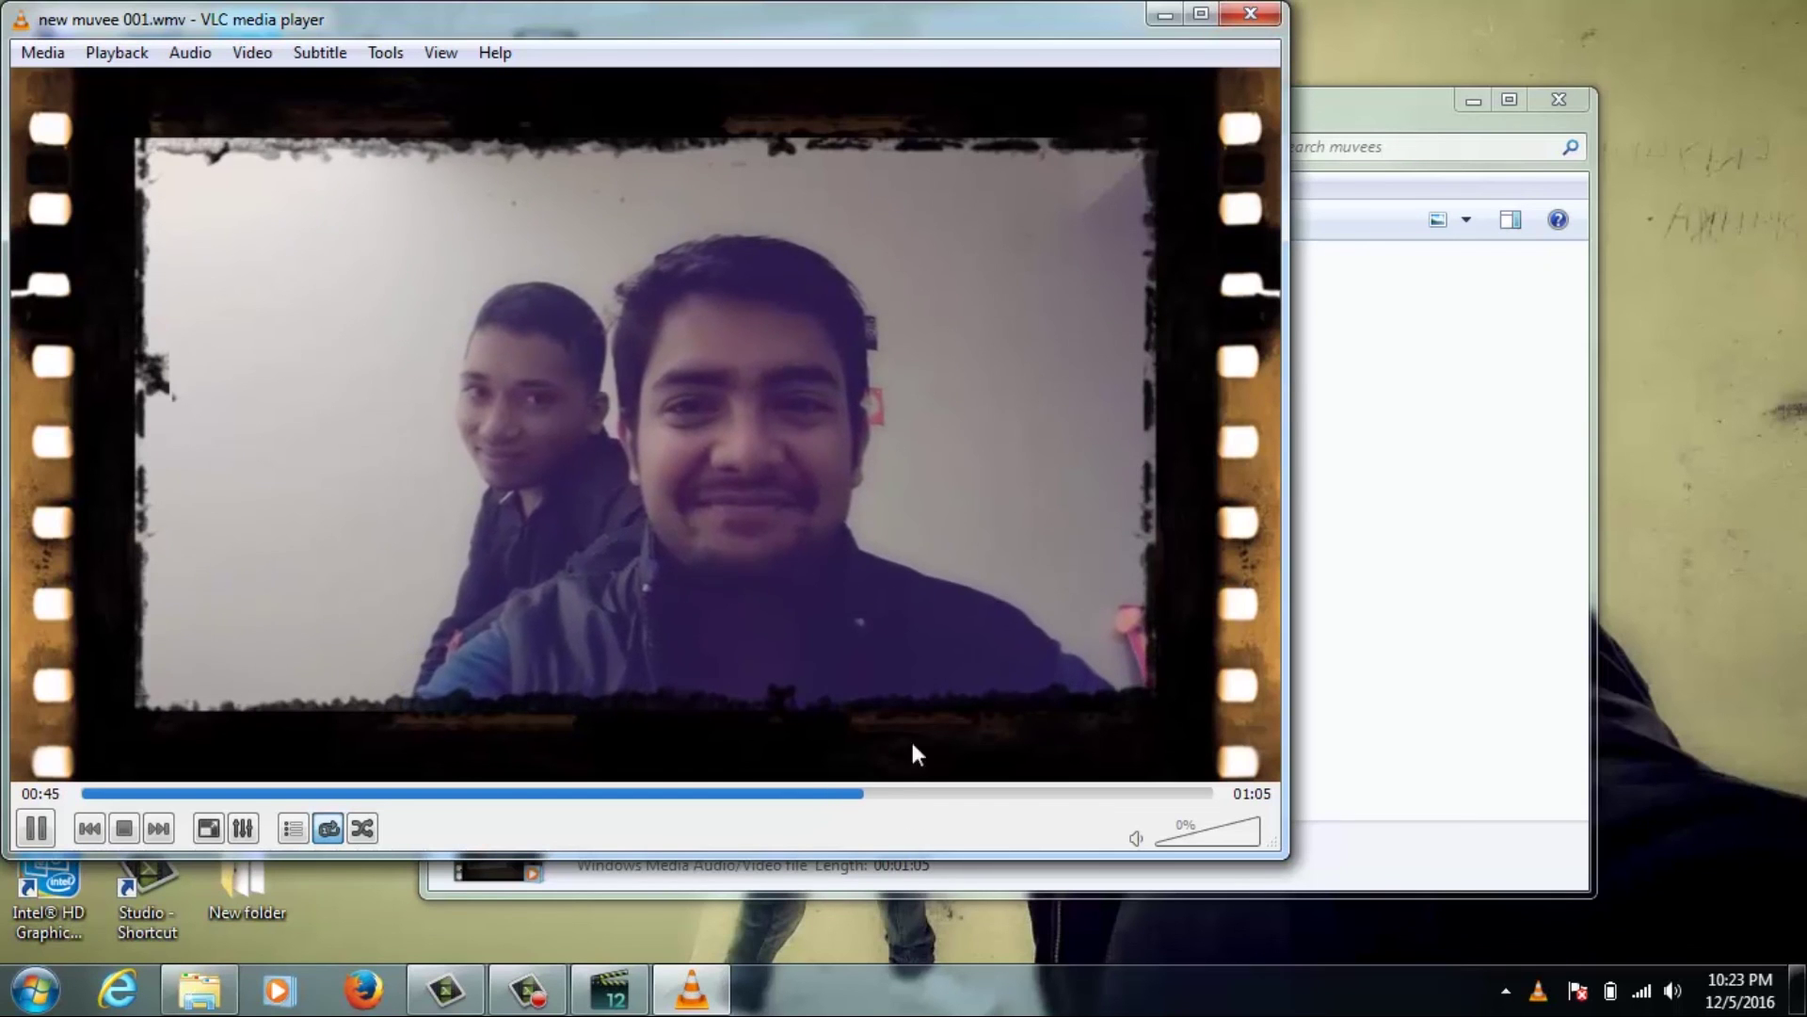
click(1250, 17)
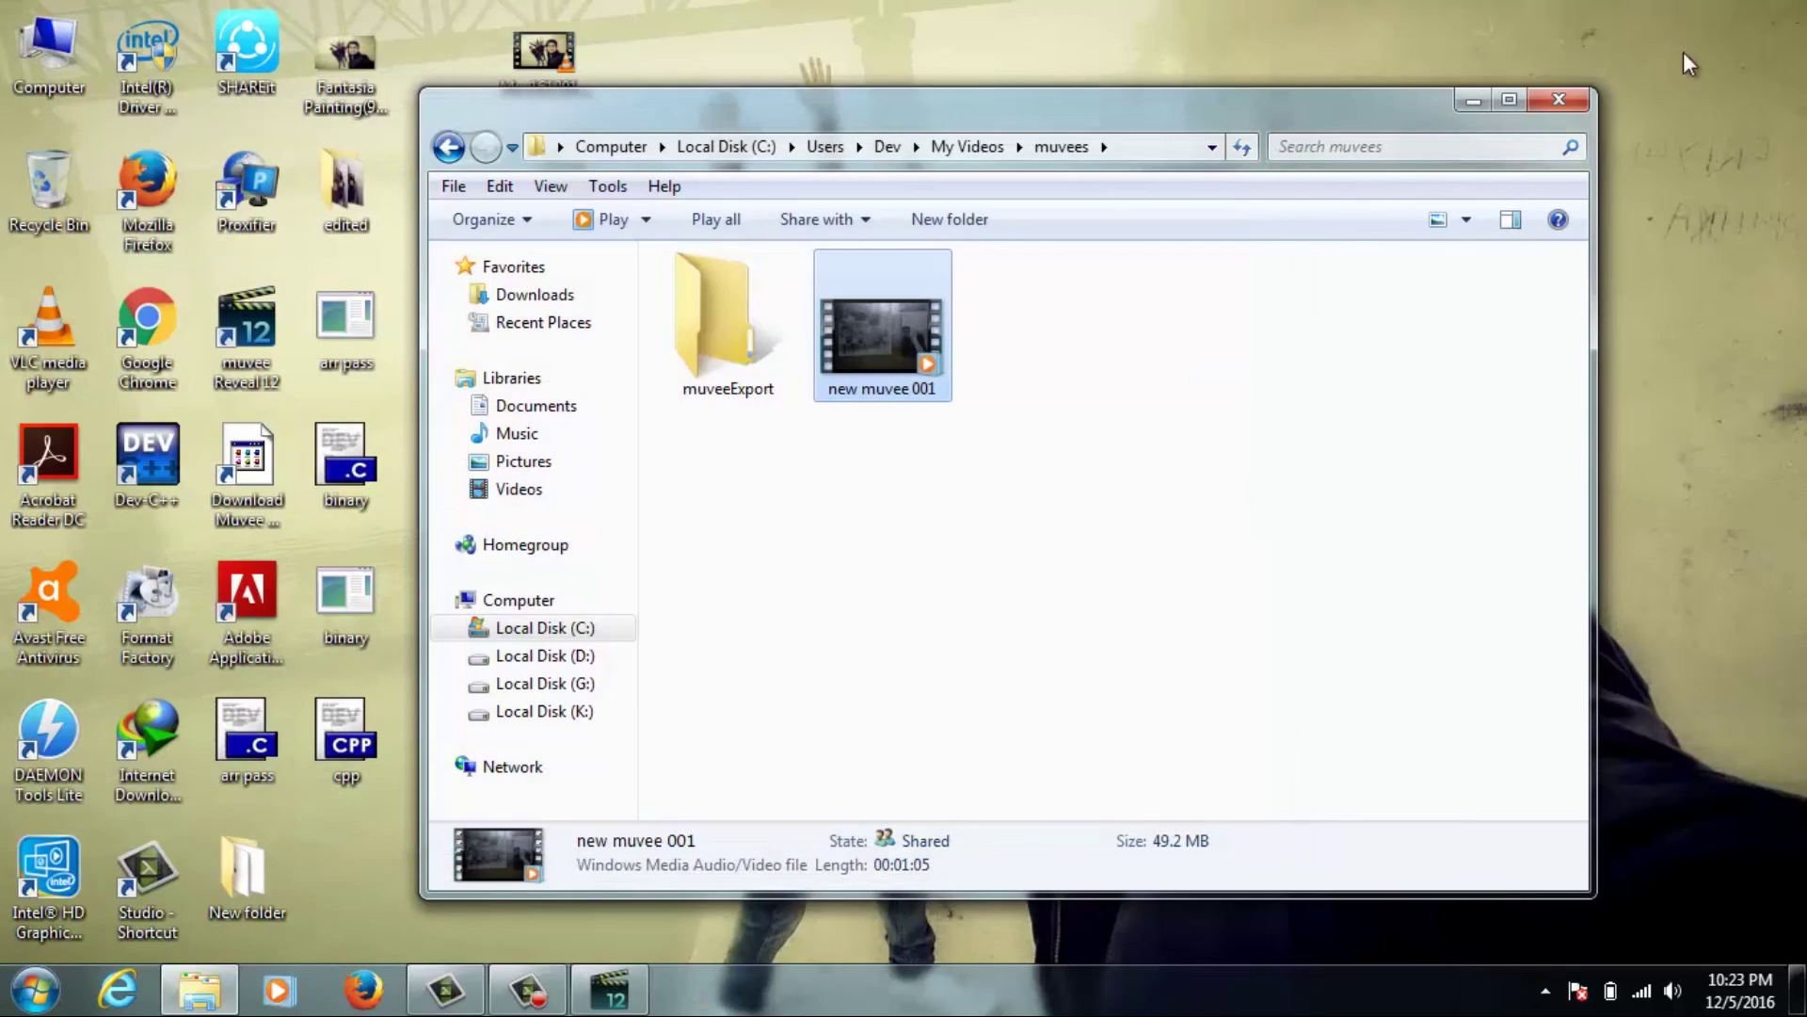
click(1565, 109)
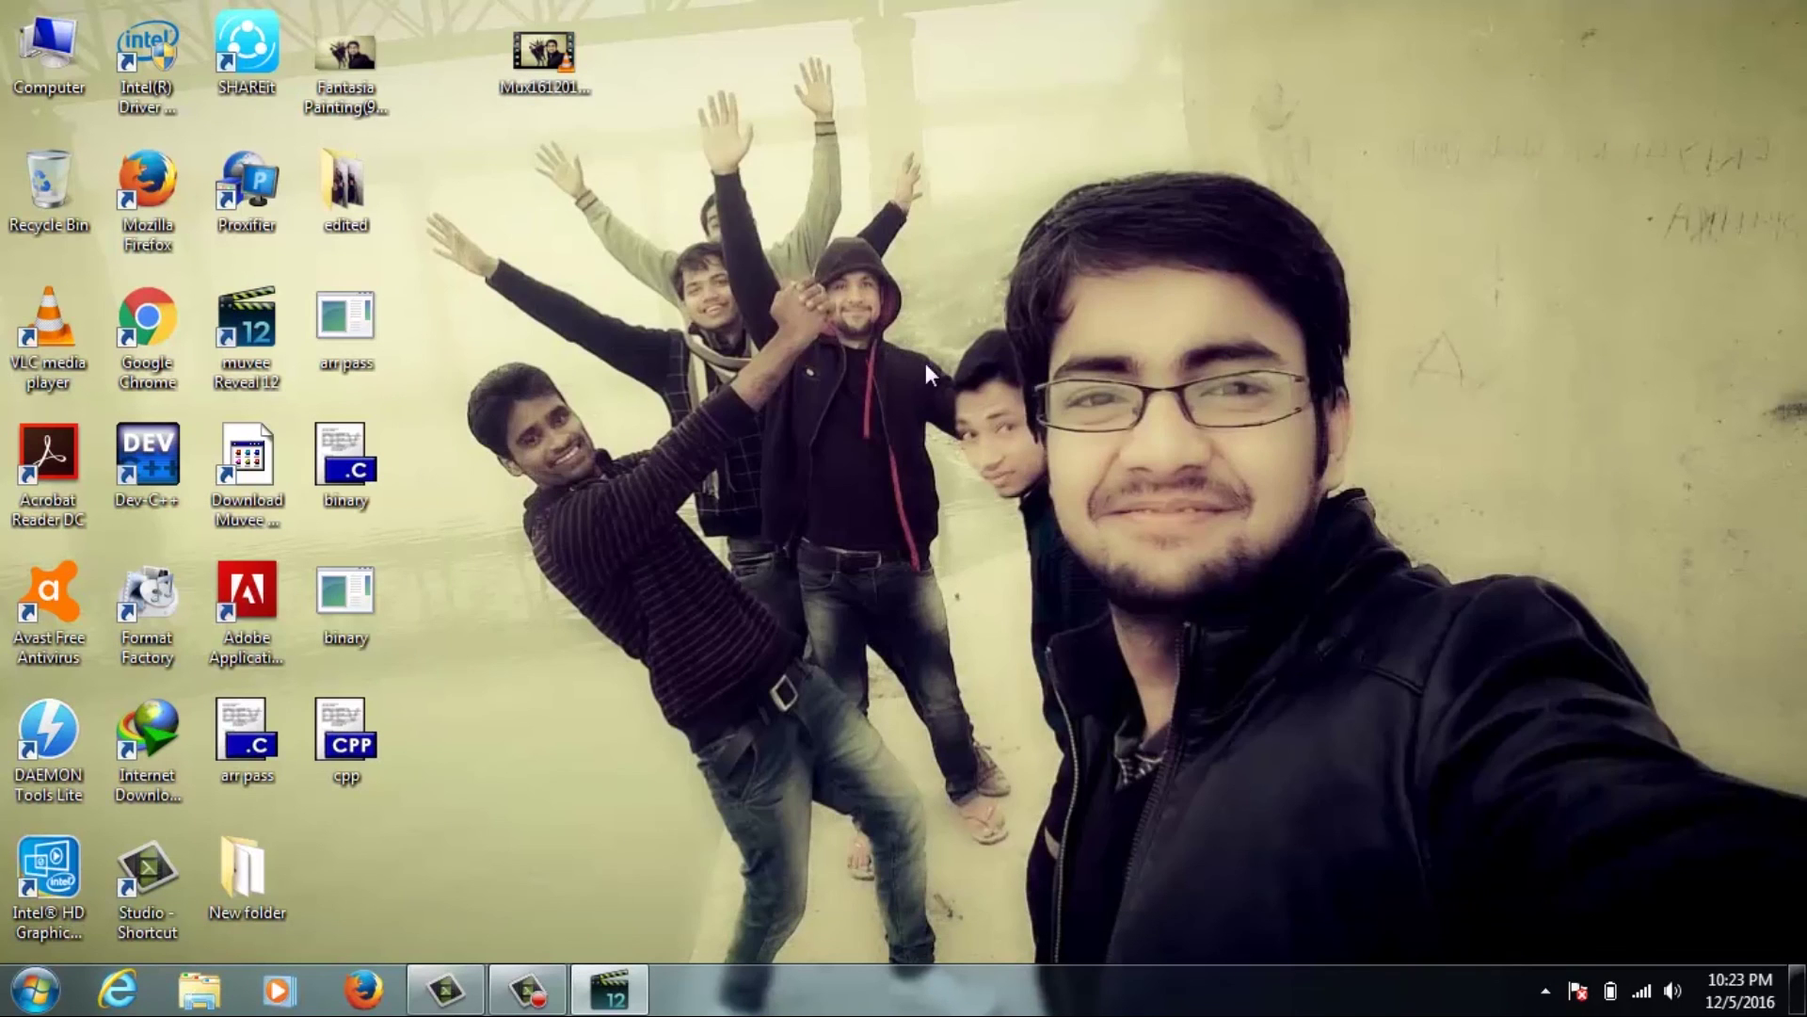
drag(469, 4, 630, 568)
click(630, 568)
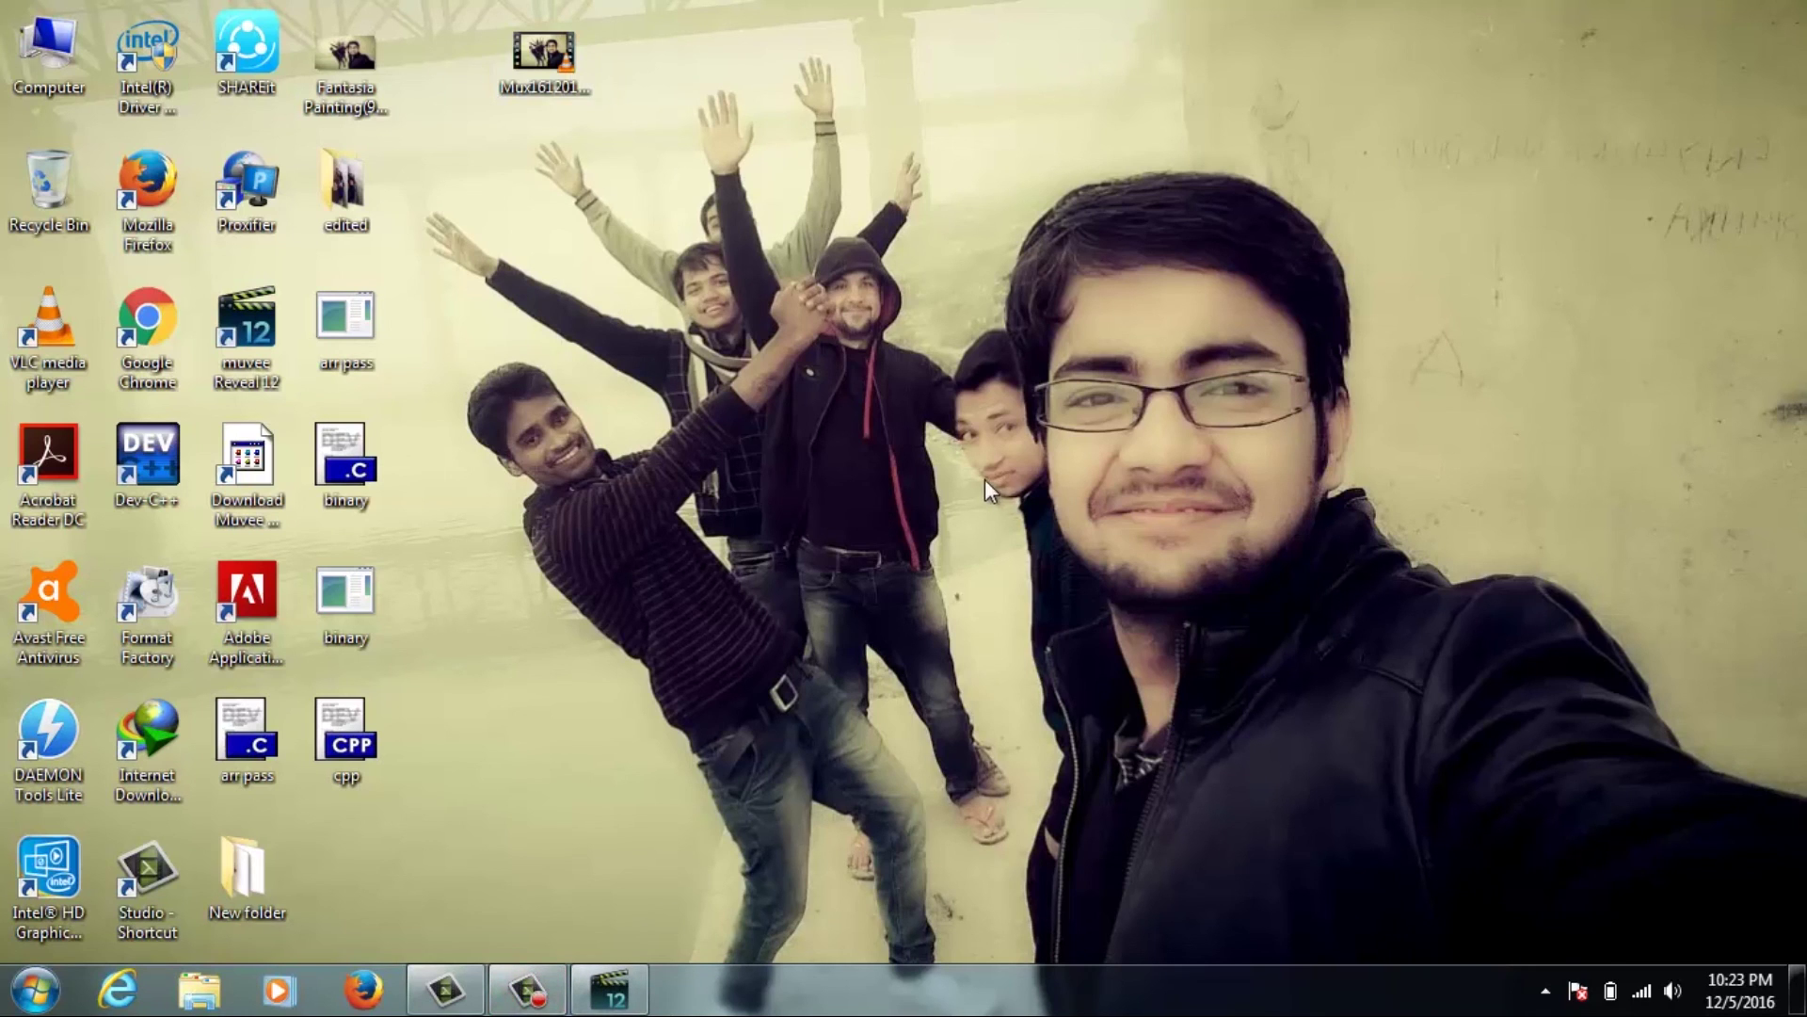
drag(904, 118, 1415, 737)
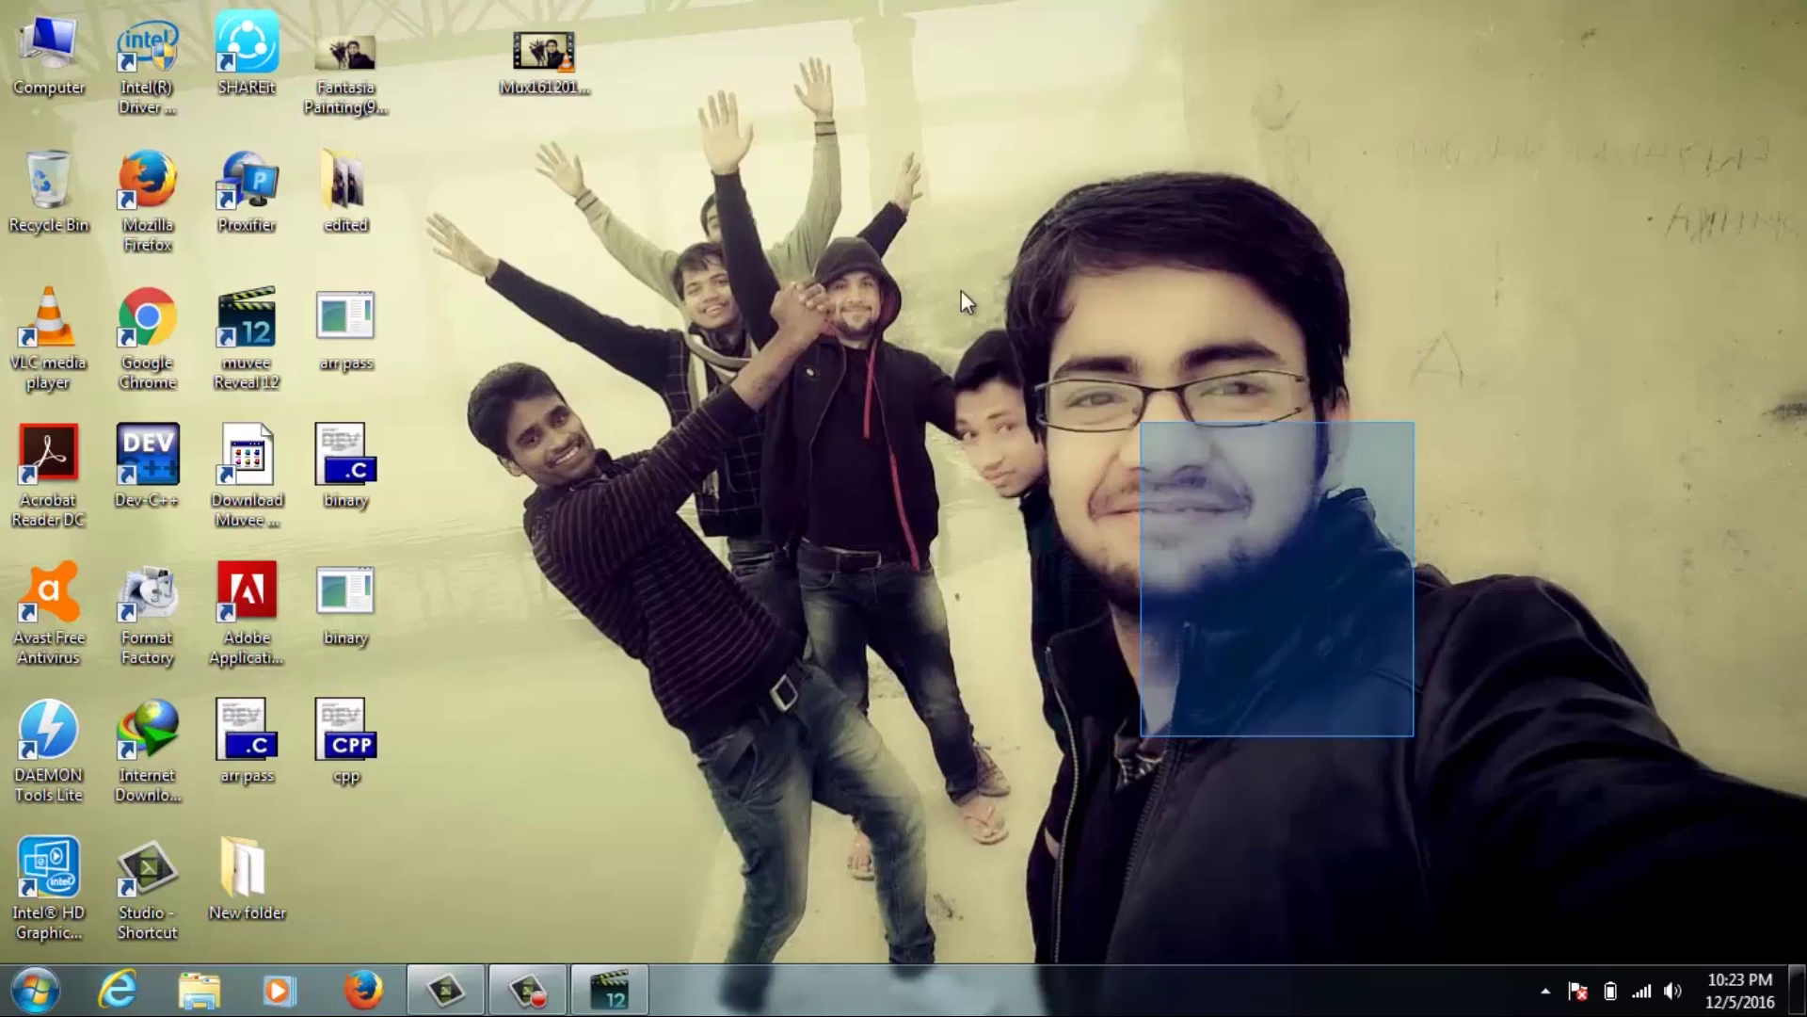